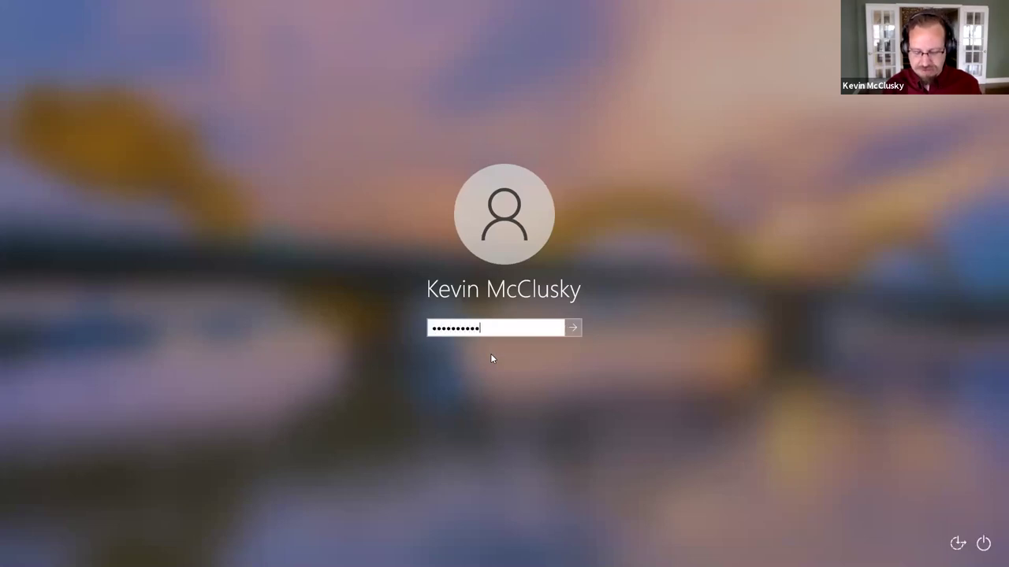
Step: Log in to Windows and launch the Ignition installer with administrator approval
{"action": "key", "text": "Return"}
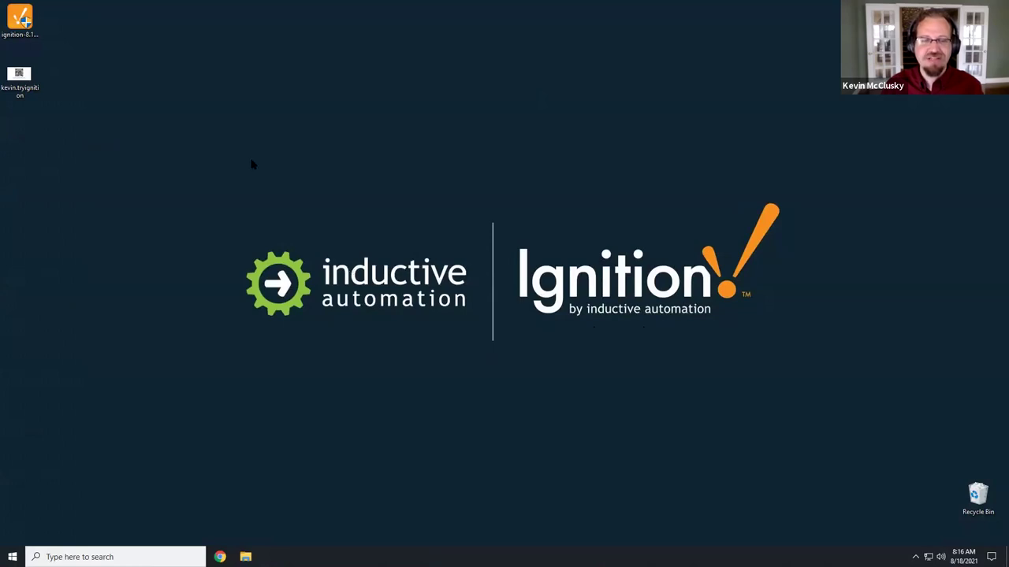
{"action": "left_click", "coordinate": [19, 17]}
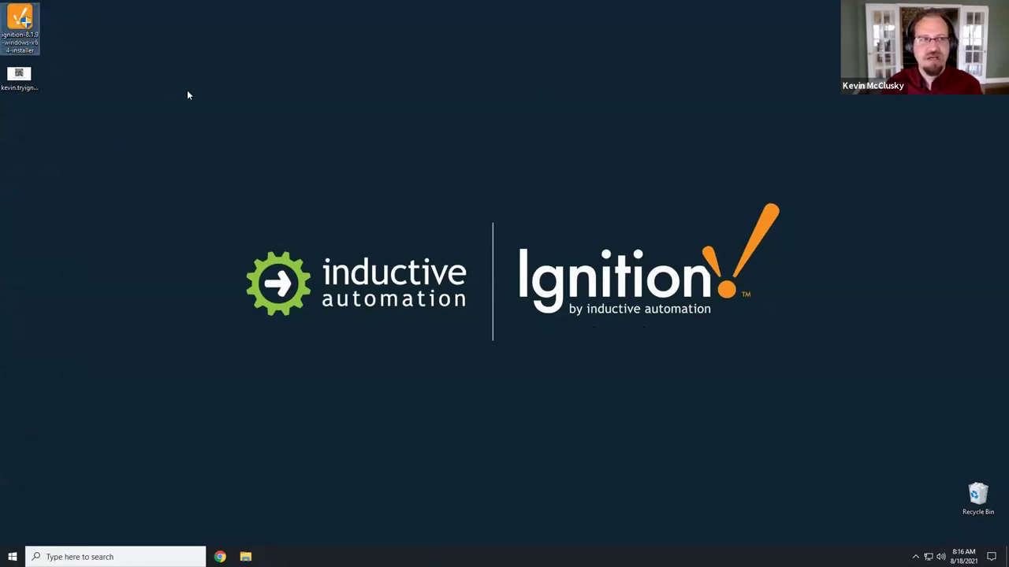
{"action": "double_click", "coordinate": [24, 20]}
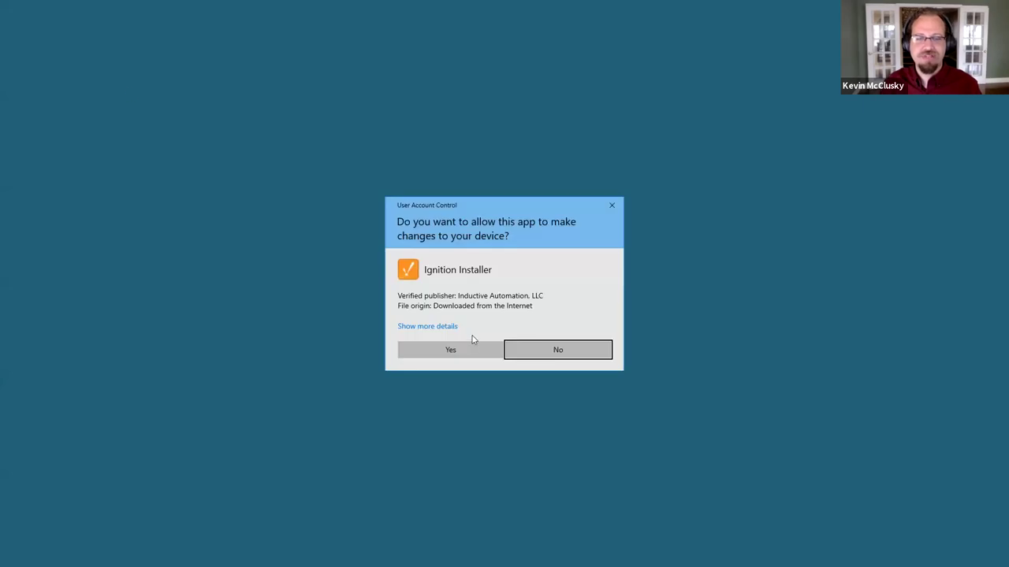
{"action": "left_click", "coordinate": [473, 346]}
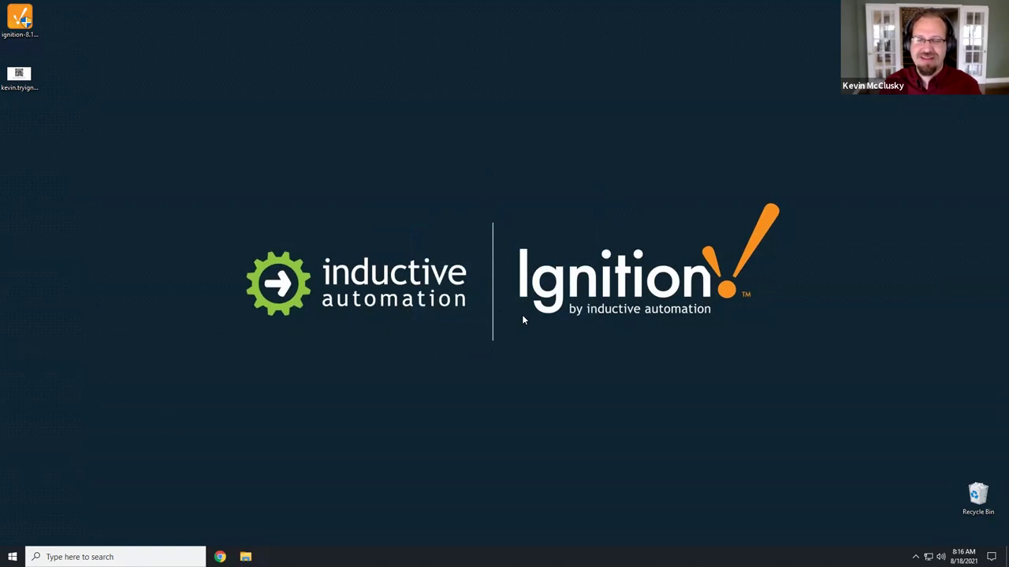
Step: Install Ignition 8.1.9 with the default location and options, then start it
{"action": "left_click", "coordinate": [610, 353]}
{"action": "left_click", "coordinate": [610, 353]}
{"action": "left_click", "coordinate": [610, 353]}
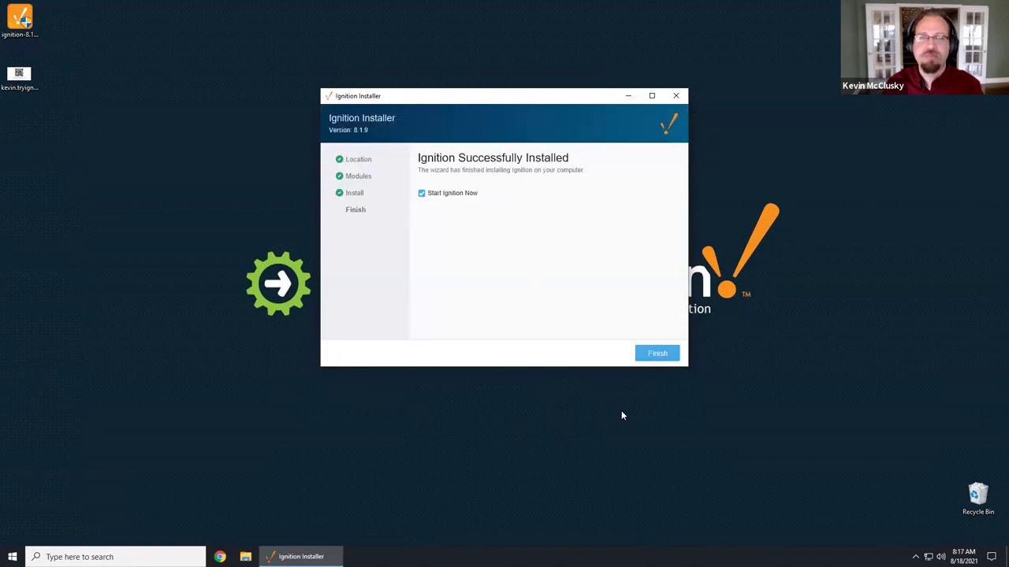
{"action": "left_click", "coordinate": [667, 359]}
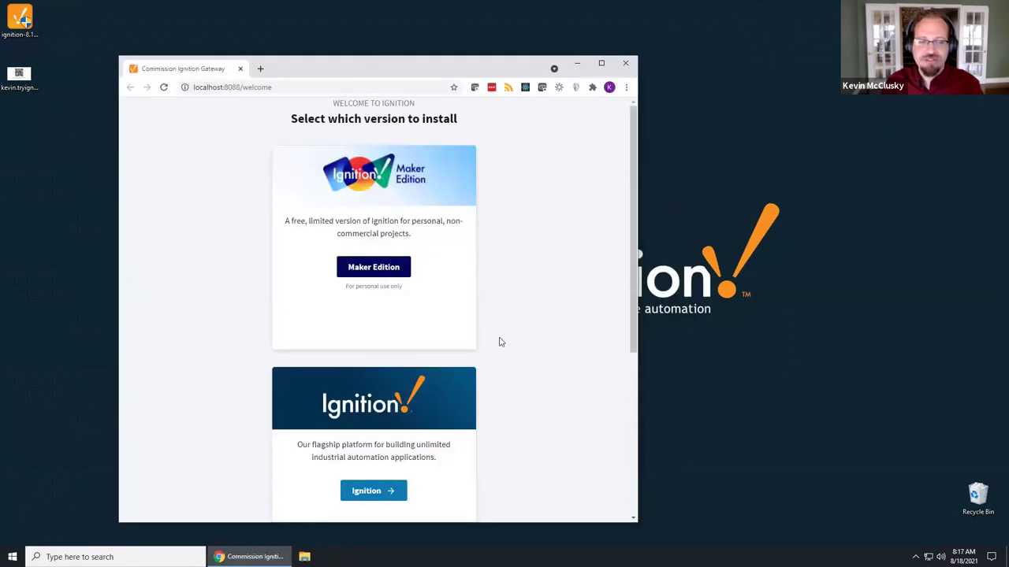
Step: Choose the full Ignition edition and agree to the license terms
{"action": "scroll", "coordinate": [499, 342], "scroll_direction": "down", "scroll_amount": 1}
{"action": "left_click", "coordinate": [392, 440]}
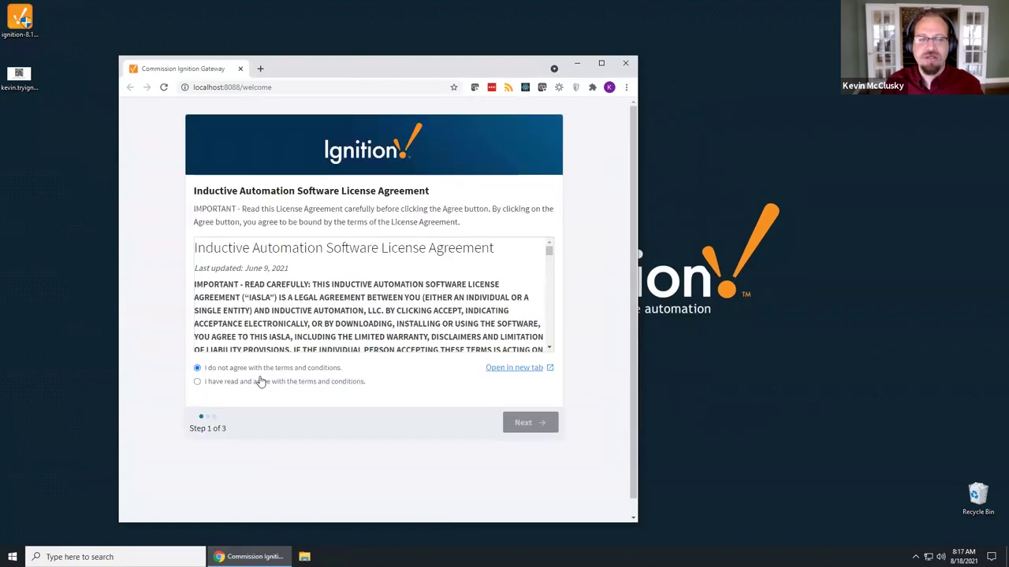
{"action": "left_click", "coordinate": [262, 383]}
{"action": "left_click", "coordinate": [527, 423]}
Step: Create the administrator account 'admin' with a confirmed password and finish setup
{"action": "left_click", "coordinate": [256, 241]}
{"action": "type", "text": "admin"}
{"action": "key", "text": "Tab"}
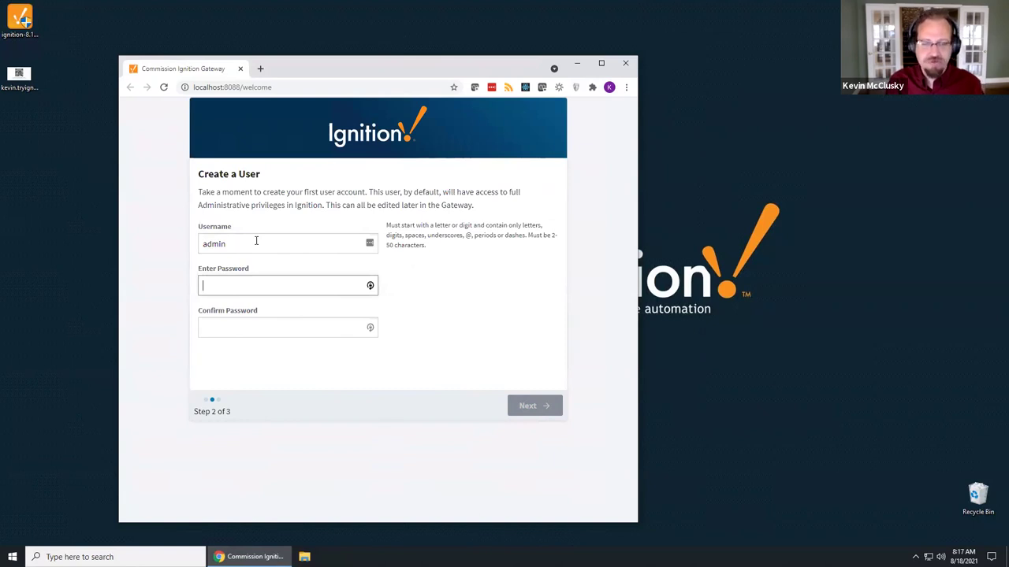
{"action": "type", "text": "password1234!"}
{"action": "key", "text": "Tab"}
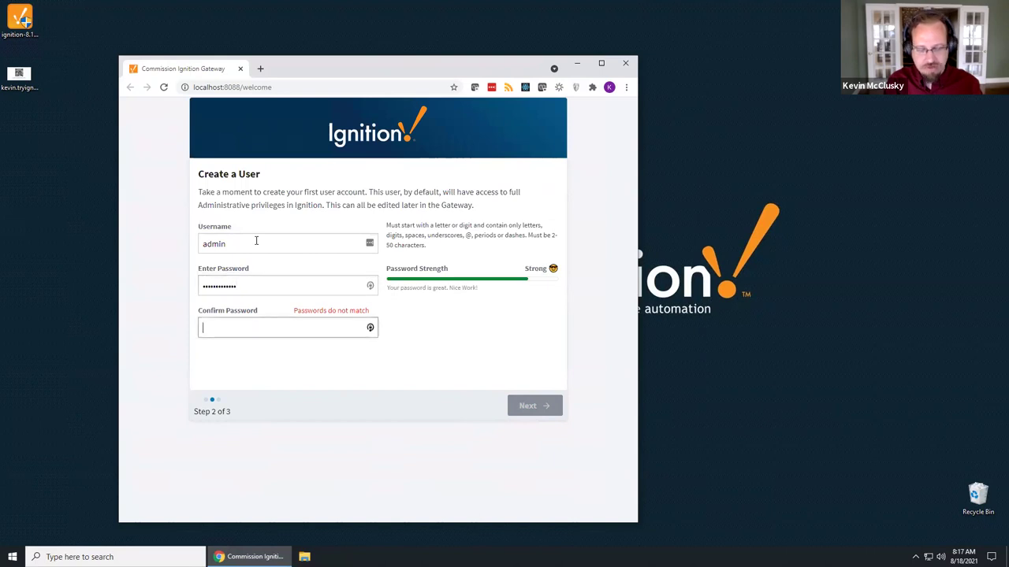
{"action": "type", "text": "pa"}
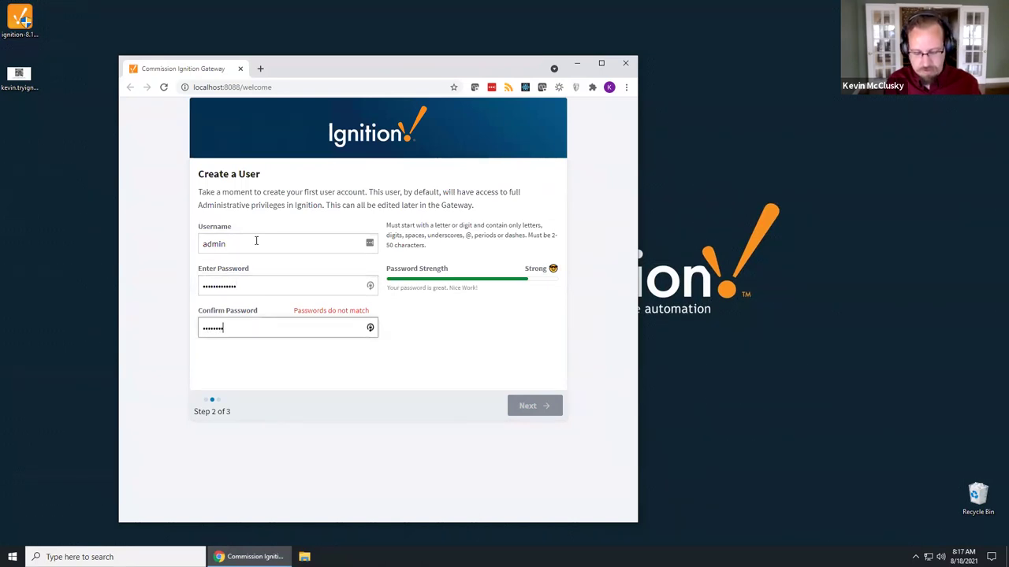
{"action": "type", "text": "!"}
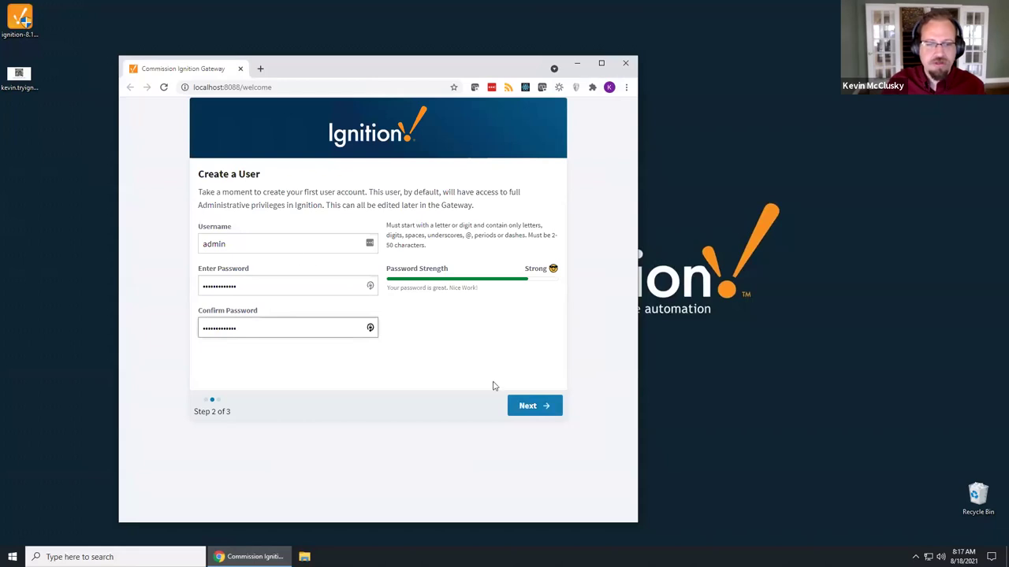
{"action": "left_click", "coordinate": [528, 411]}
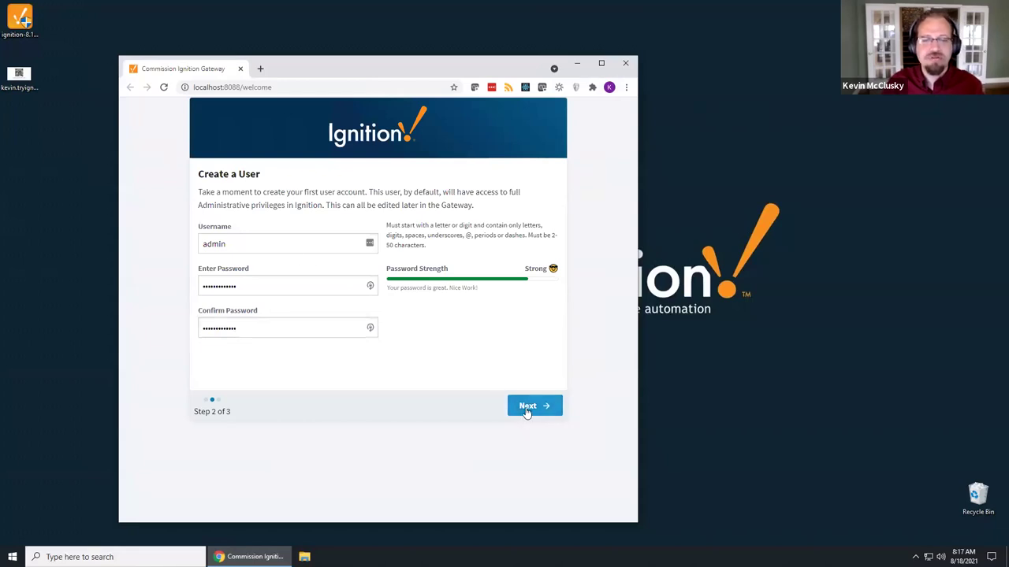
{"action": "left_click", "coordinate": [534, 413]}
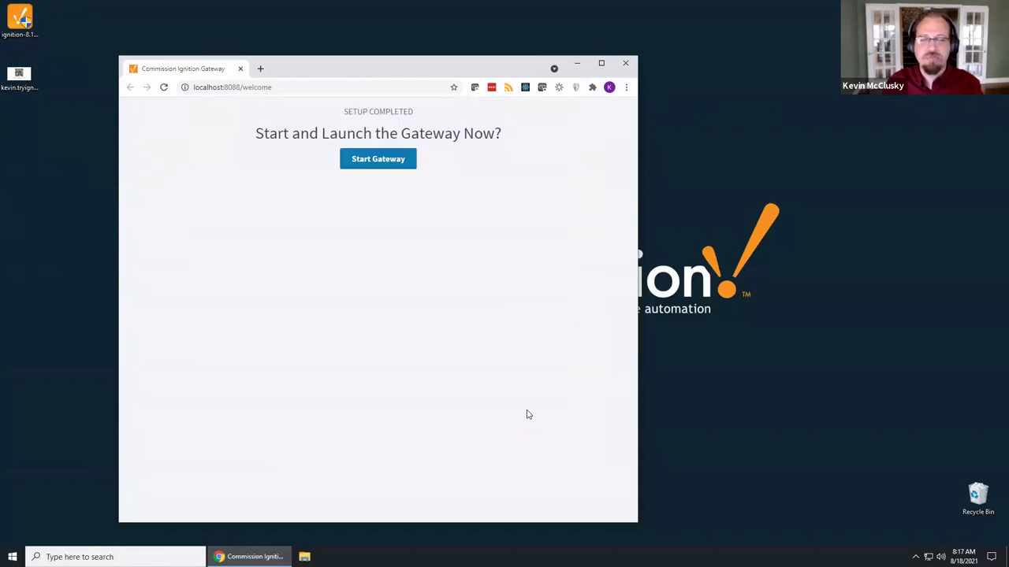
Step: Start the Ignition Gateway and reposition the browser window
{"action": "left_click", "coordinate": [384, 164]}
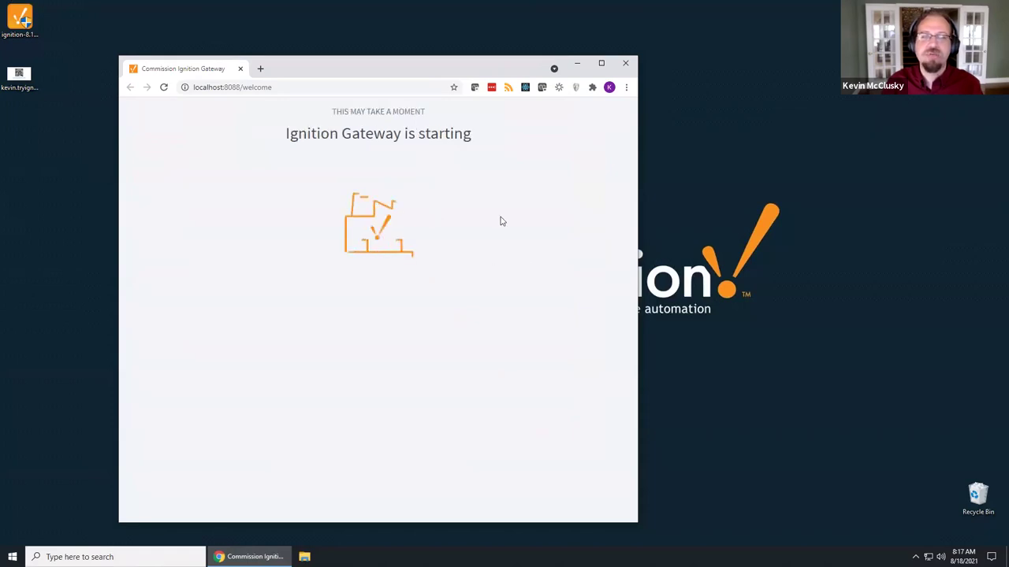
{"action": "left_click_drag", "start_coordinate": [444, 66], "coordinate": [582, 50]}
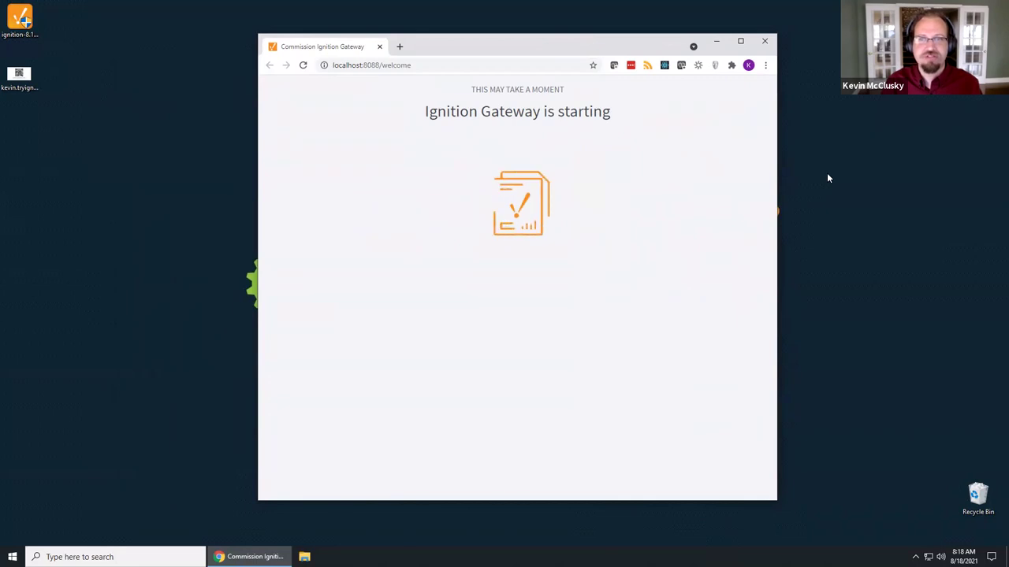
{"action": "left_click_drag", "start_coordinate": [563, 44], "coordinate": [541, 40]}
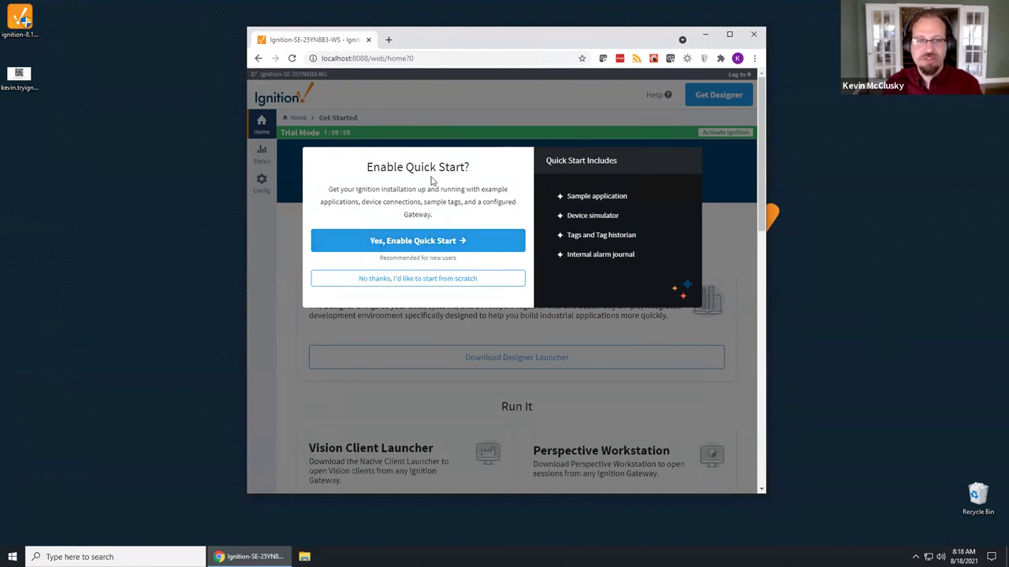
Step: Enable Quick Start, log in as admin, and maximize the browser
{"action": "left_click", "coordinate": [443, 245]}
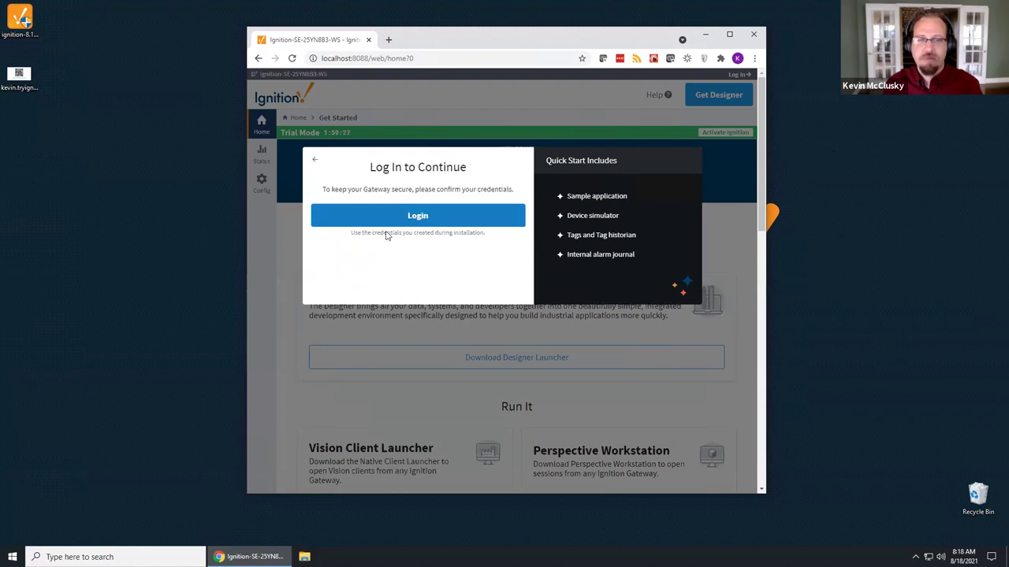
{"action": "left_click", "coordinate": [423, 220]}
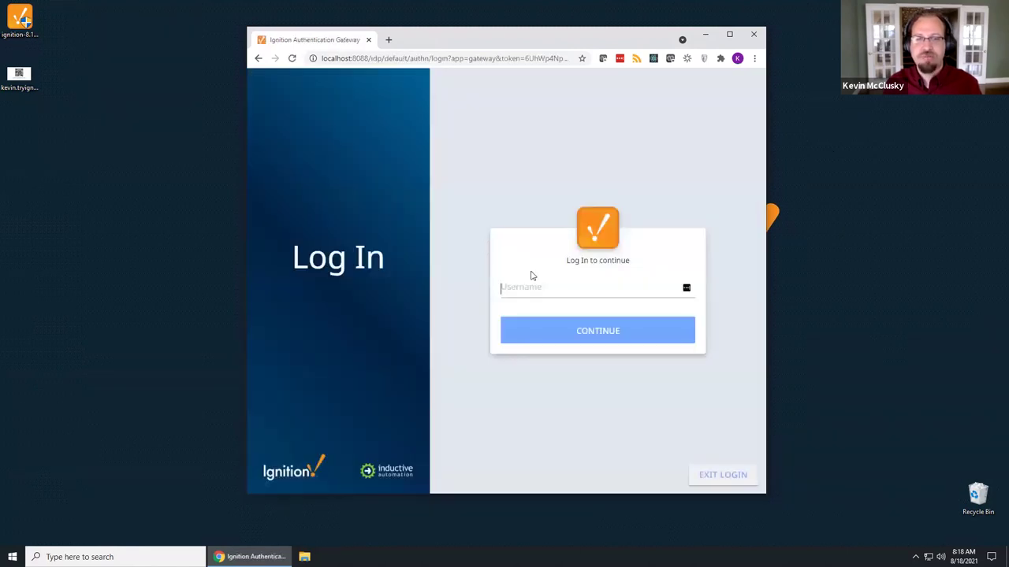
{"action": "type", "text": "admin"}
{"action": "key", "text": "Return"}
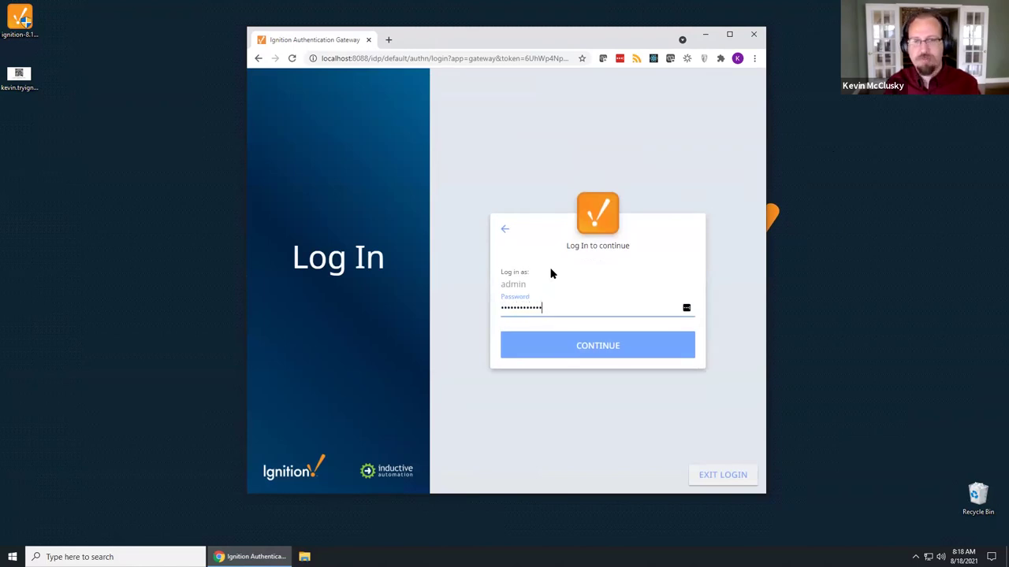
{"action": "key", "text": "Return"}
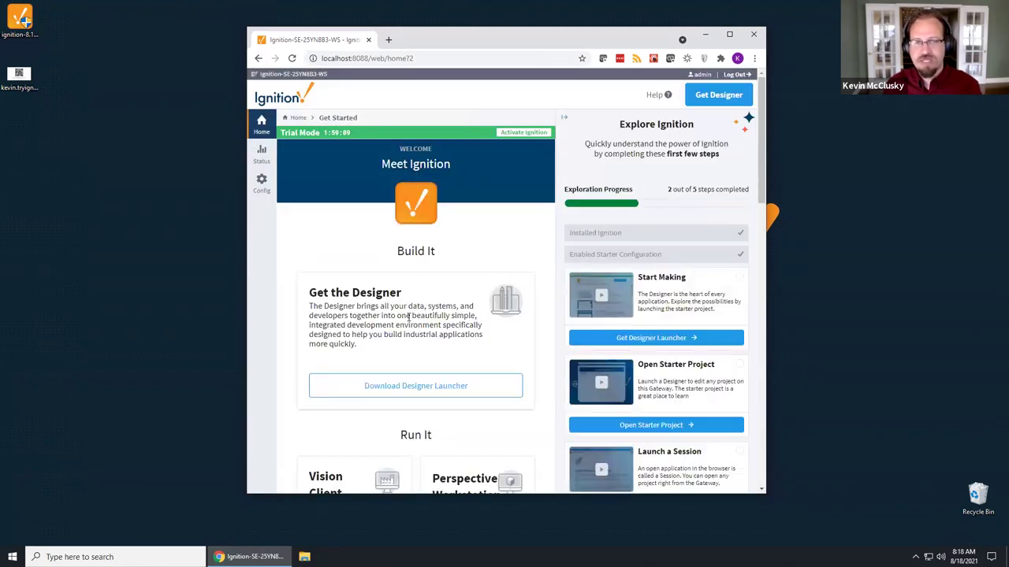
{"action": "left_click", "coordinate": [731, 37]}
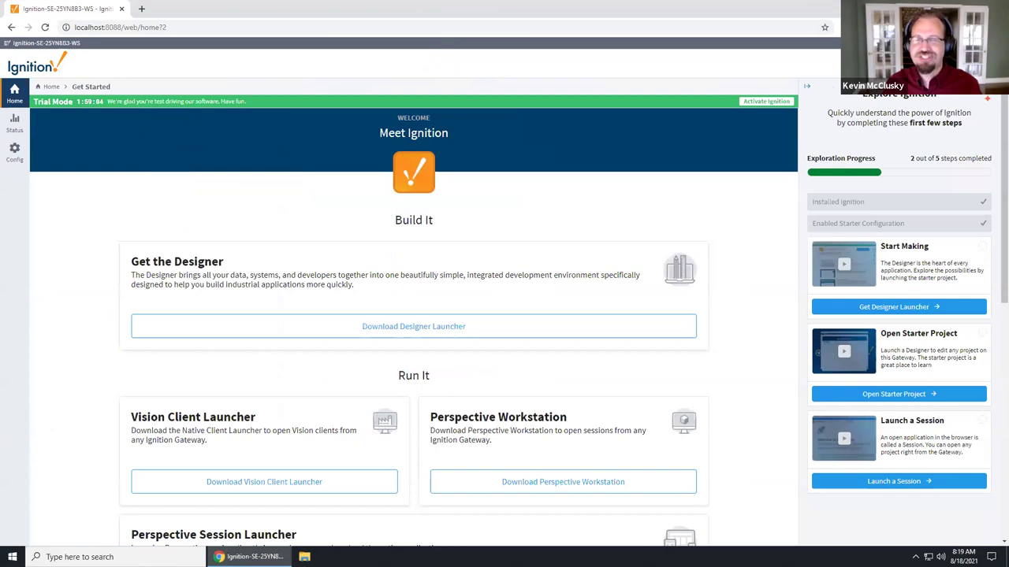
Step: Download the Windows Designer Launcher, install it, and finish with it launching
{"action": "left_click", "coordinate": [414, 327]}
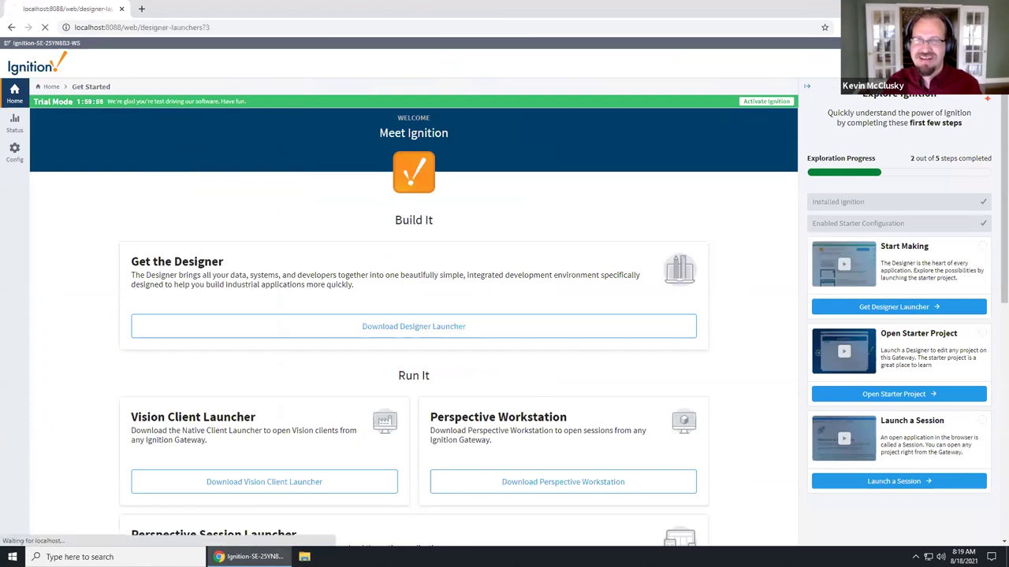
{"action": "left_click", "coordinate": [603, 147]}
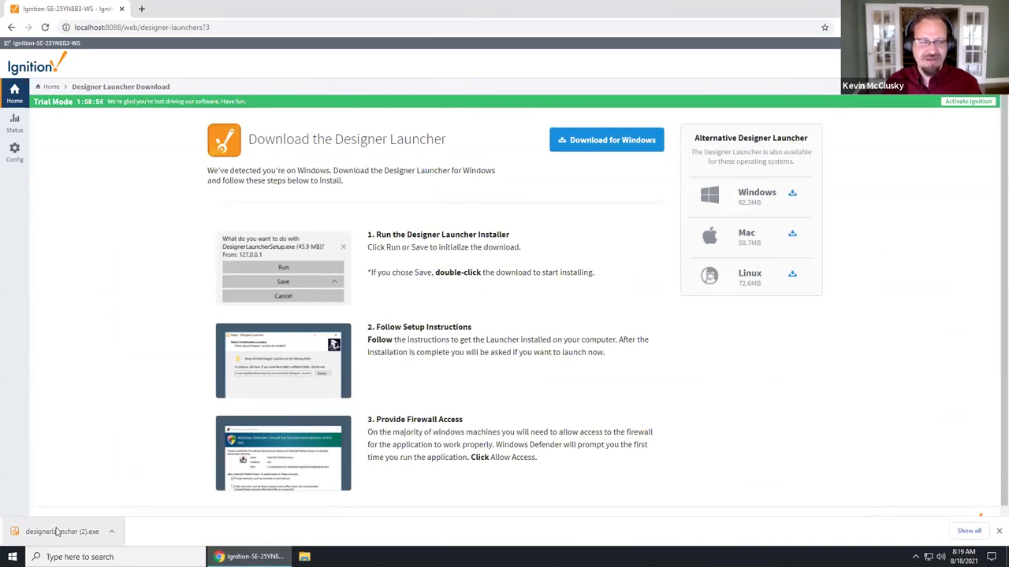
{"action": "left_click", "coordinate": [61, 532]}
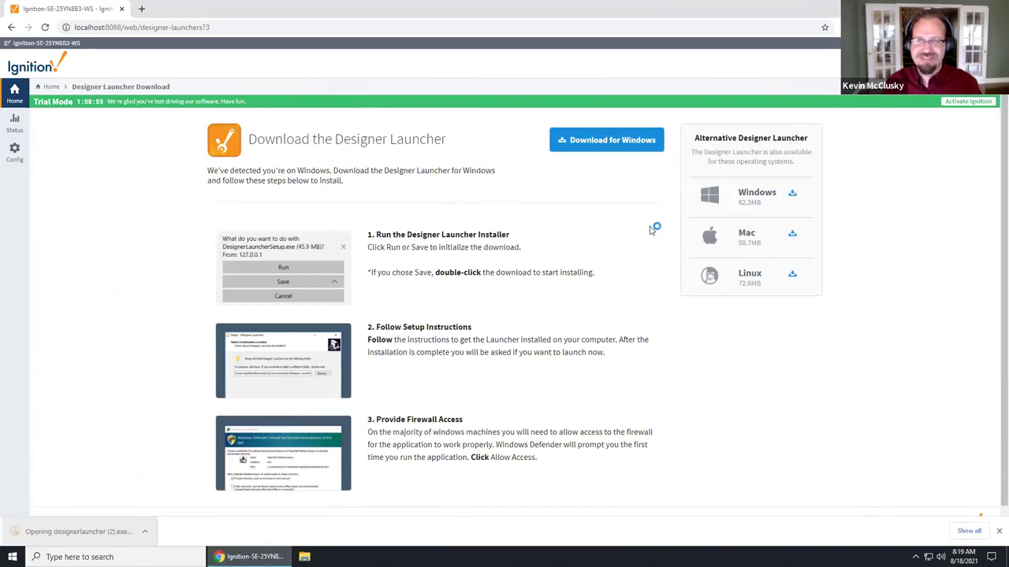
{"action": "left_click", "coordinate": [569, 365]}
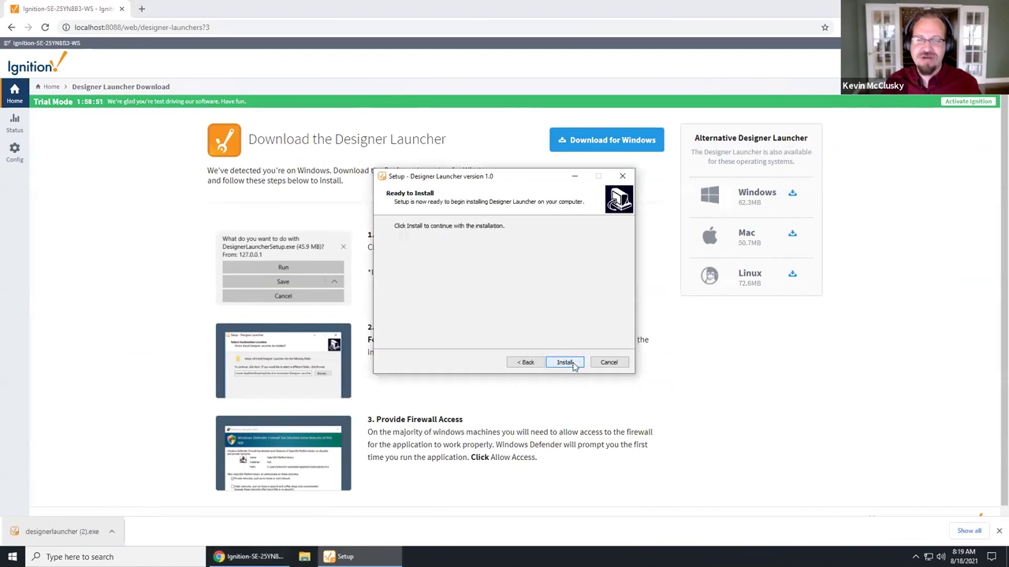
{"action": "left_click", "coordinate": [566, 362]}
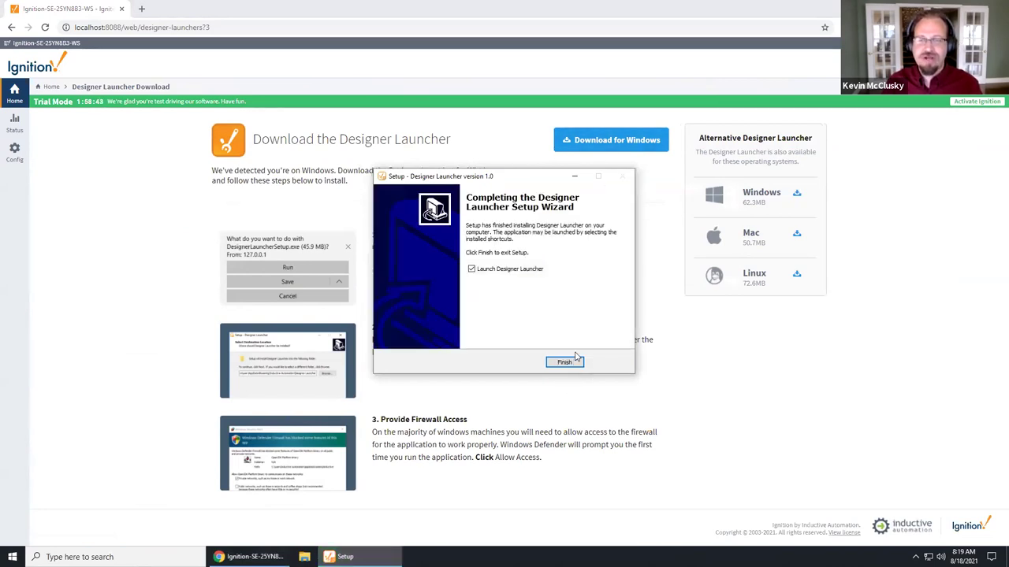
{"action": "left_click", "coordinate": [564, 363]}
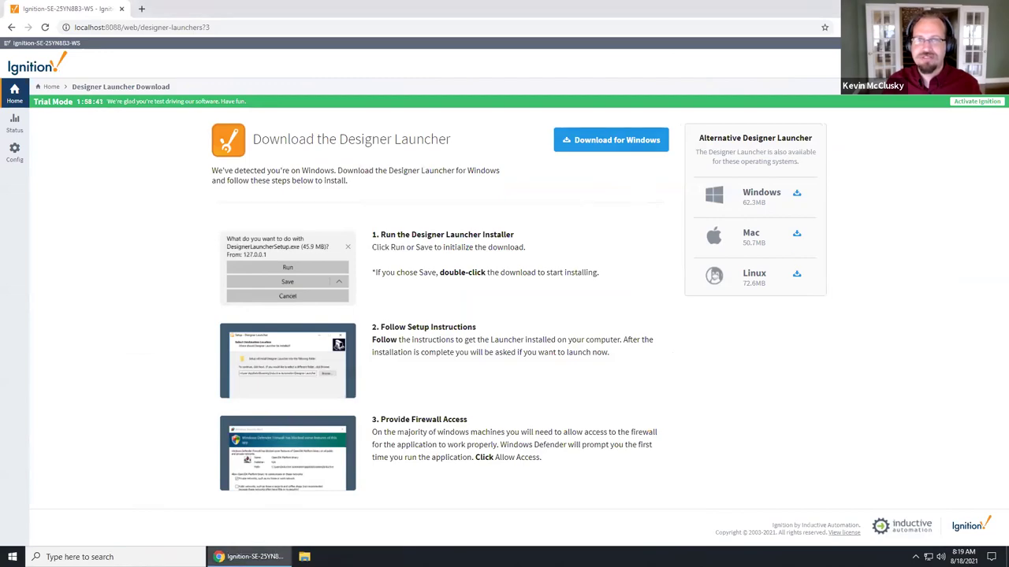
{"action": "key", "text": "super+d"}
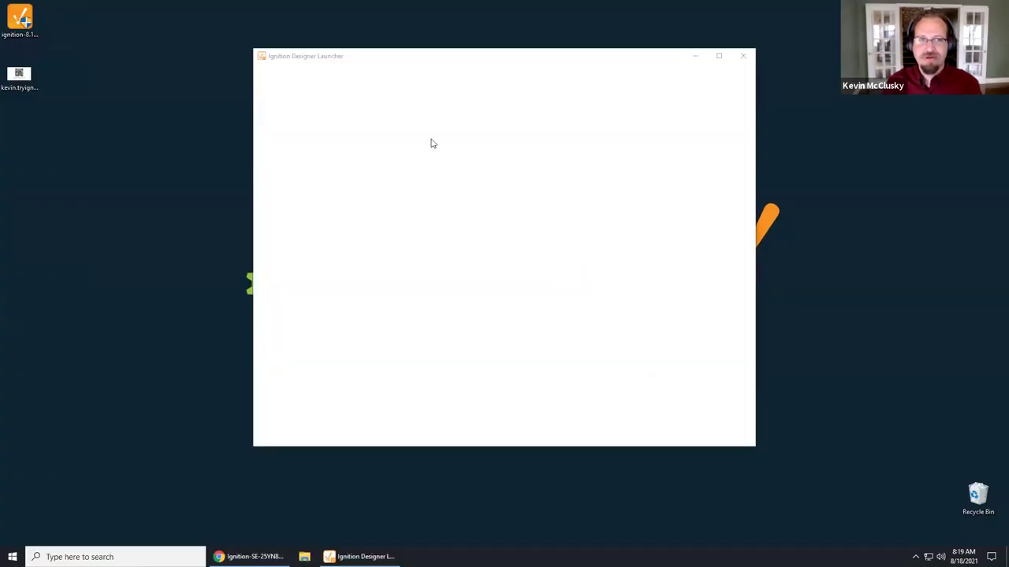
Step: Open the local gateway's Designer and log in
{"action": "left_click", "coordinate": [331, 146]}
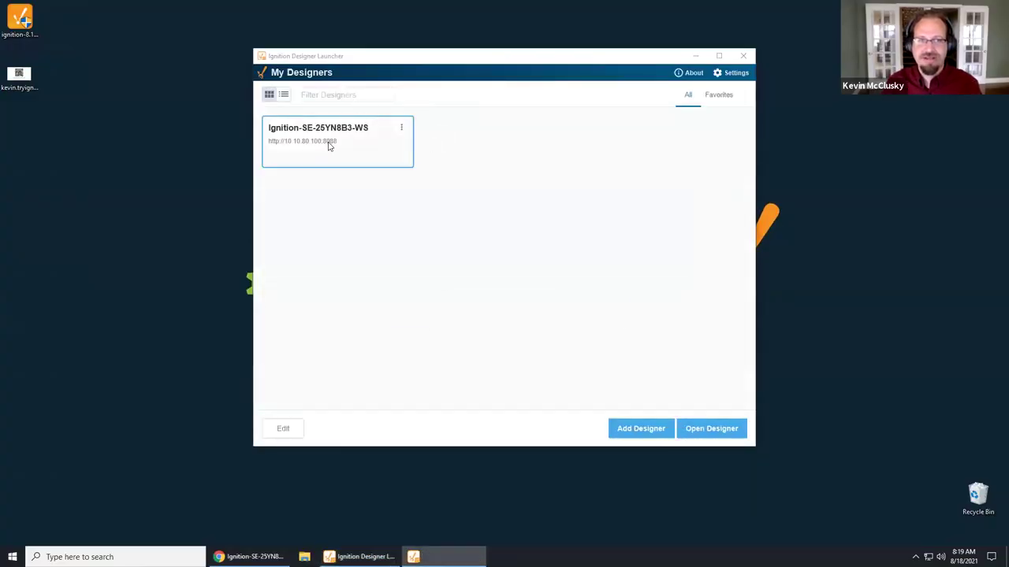
{"action": "key", "text": "Return"}
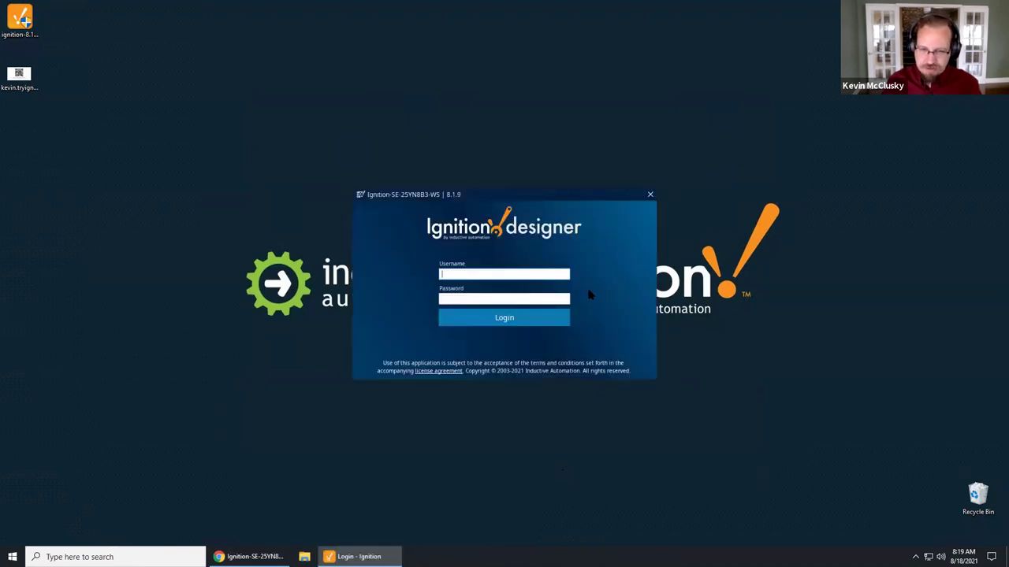
{"action": "type", "text": "in"}
{"action": "key", "text": "Tab"}
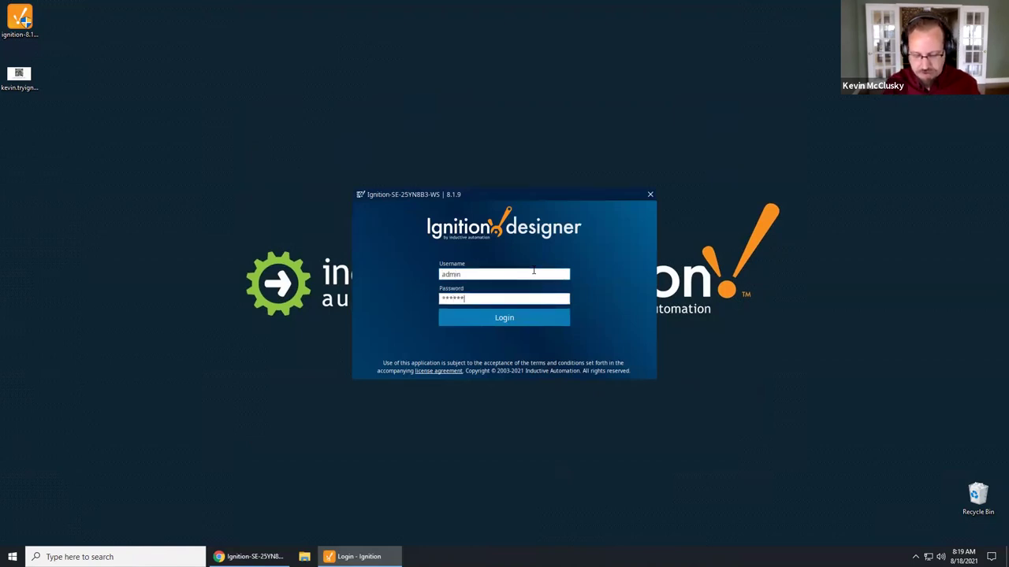
{"action": "key", "text": "Return"}
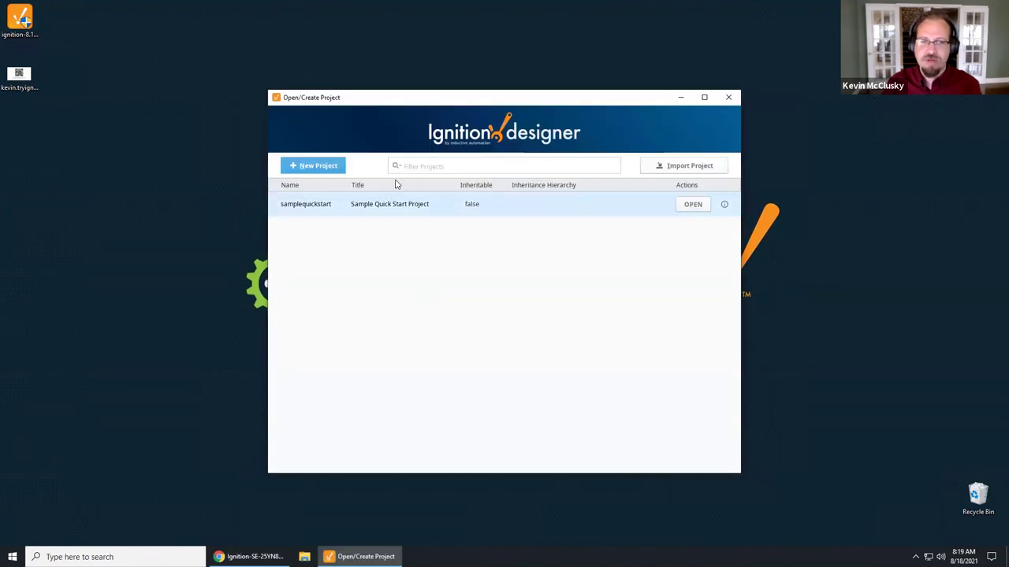
Step: Create project Demo with Sample_SQLite_Database and the Perspective Menu Nav 8.1 template
{"action": "left_click", "coordinate": [303, 169]}
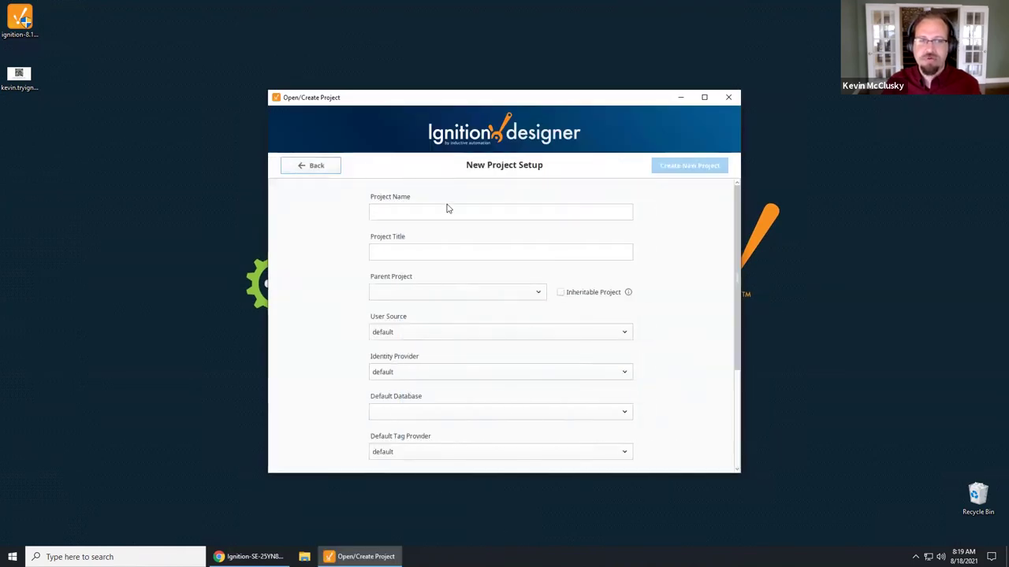
{"action": "type", "text": "Demo"}
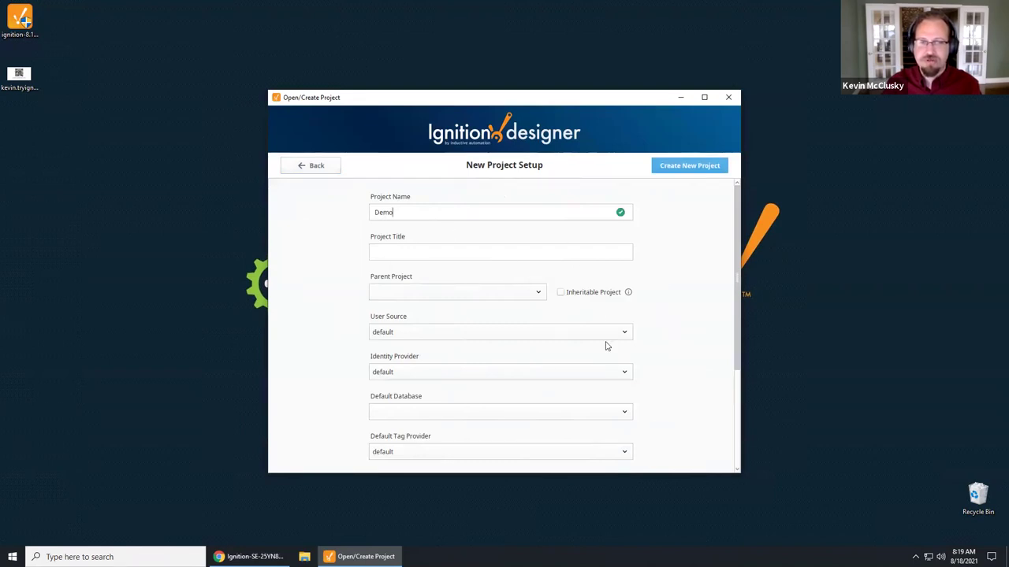
{"action": "scroll", "coordinate": [583, 347], "scroll_direction": "down", "scroll_amount": 1}
{"action": "left_click", "coordinate": [540, 363]}
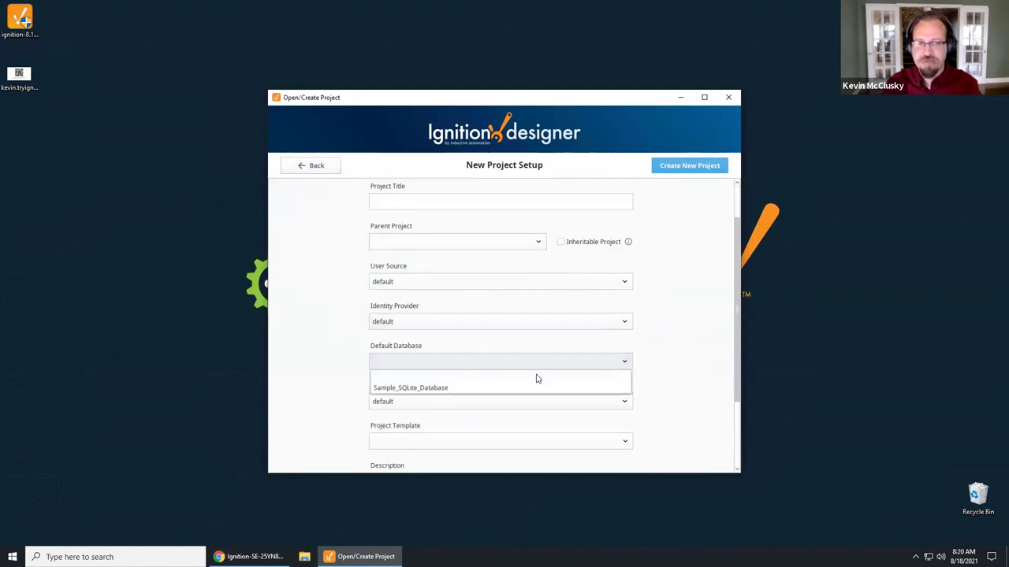
{"action": "left_click", "coordinate": [539, 389]}
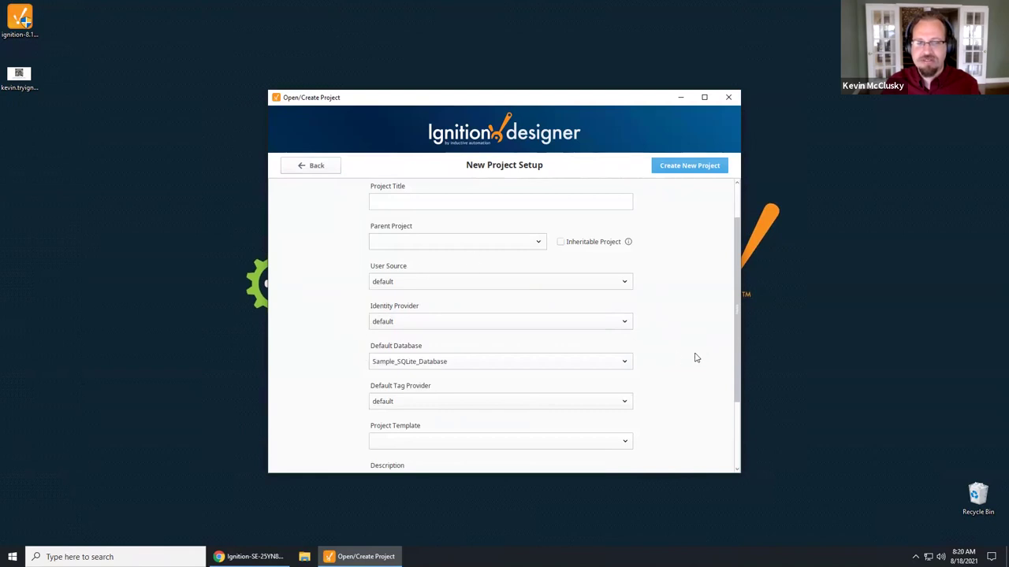
{"action": "scroll", "coordinate": [691, 399], "scroll_direction": "down", "scroll_amount": 2}
{"action": "left_click", "coordinate": [556, 342]}
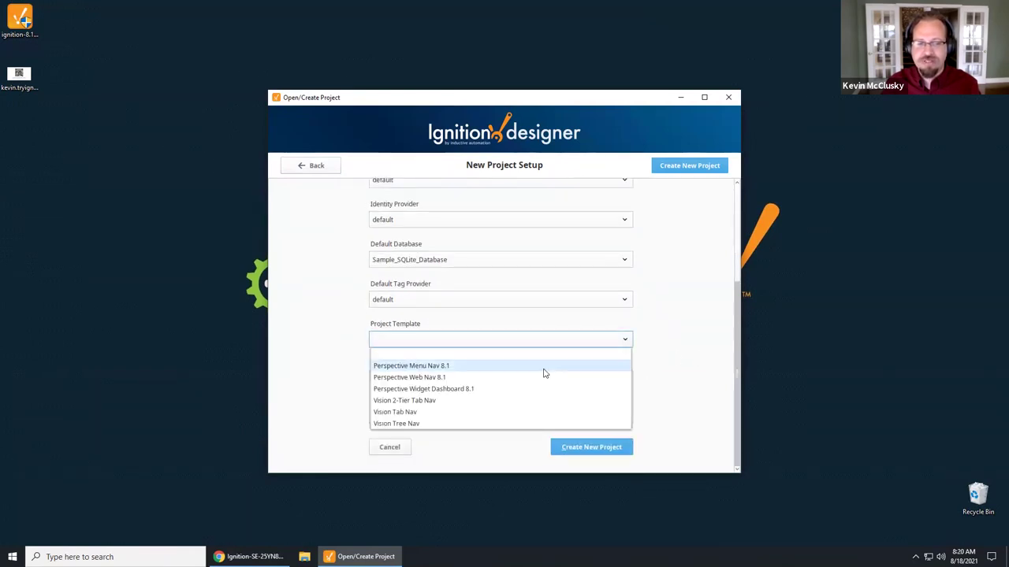
{"action": "left_click", "coordinate": [543, 371]}
{"action": "left_click", "coordinate": [608, 447]}
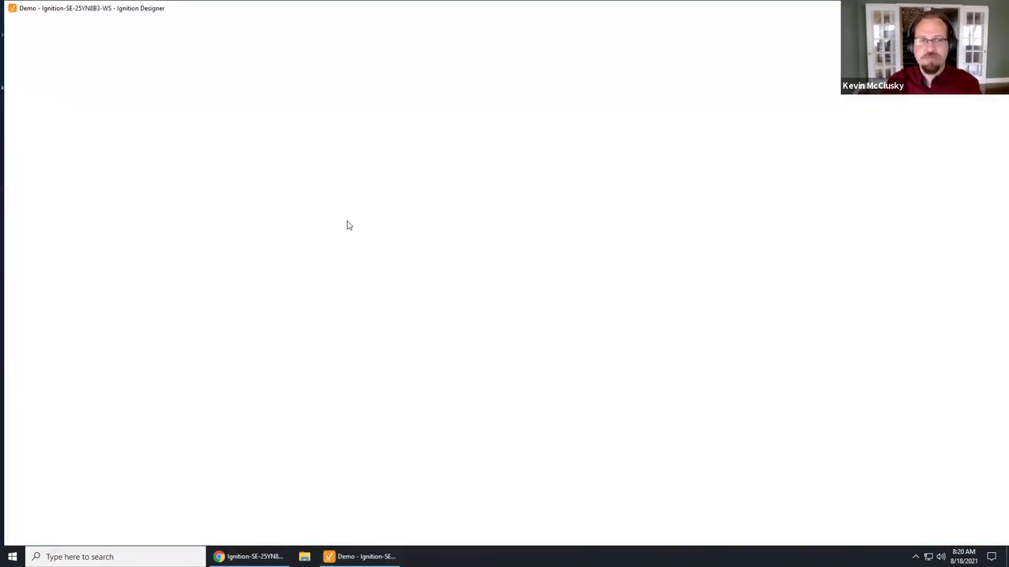
Step: Expand Perspective > Views and select the Page folder
{"action": "left_click", "coordinate": [14, 123]}
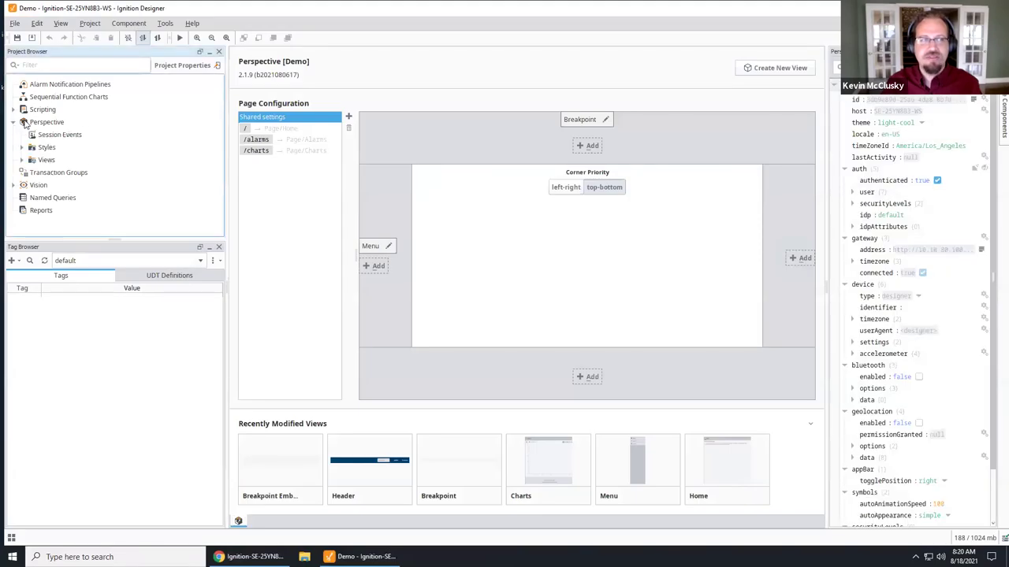
{"action": "left_click", "coordinate": [22, 160]}
{"action": "left_click", "coordinate": [53, 212]}
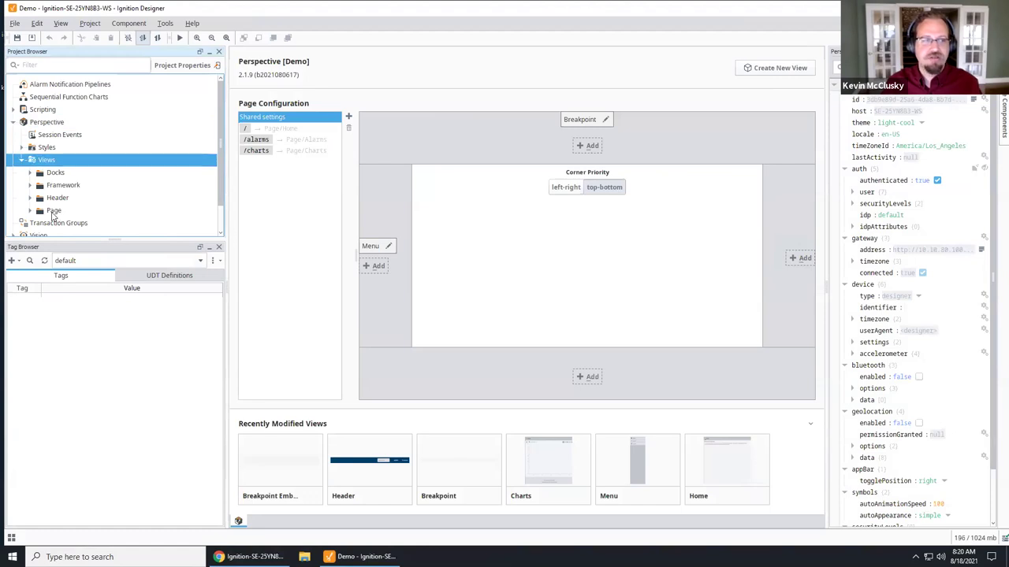
Step: Open the Home view from the Page folder for editing
{"action": "left_click", "coordinate": [30, 211]}
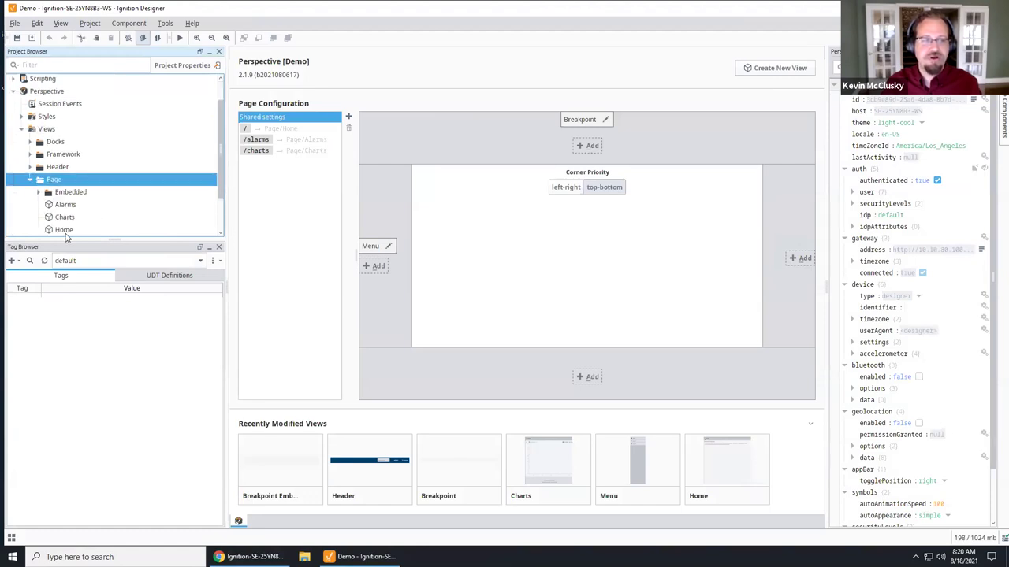
{"action": "left_click", "coordinate": [66, 230]}
{"action": "double_click", "coordinate": [71, 232]}
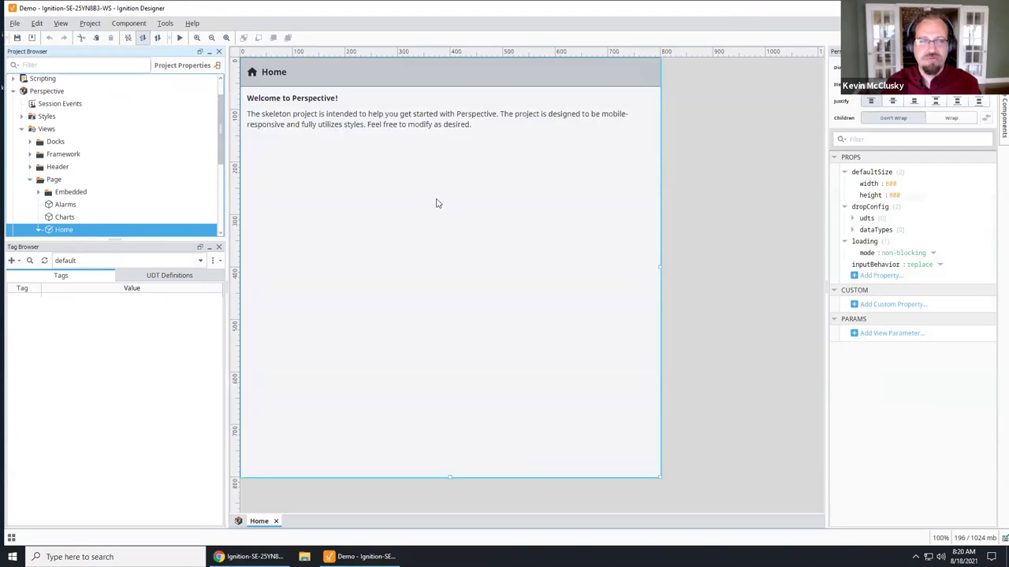
Step: Delete the Home view's Description paragraph and show Sample_Tags in the Tag Browser
{"action": "left_click", "coordinate": [303, 119]}
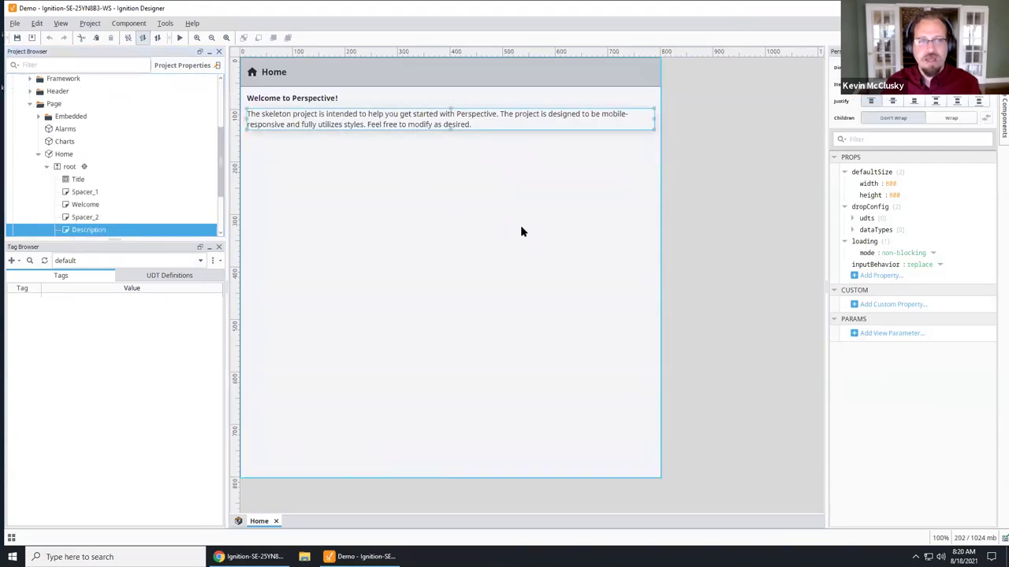
{"action": "left_click", "coordinate": [520, 128]}
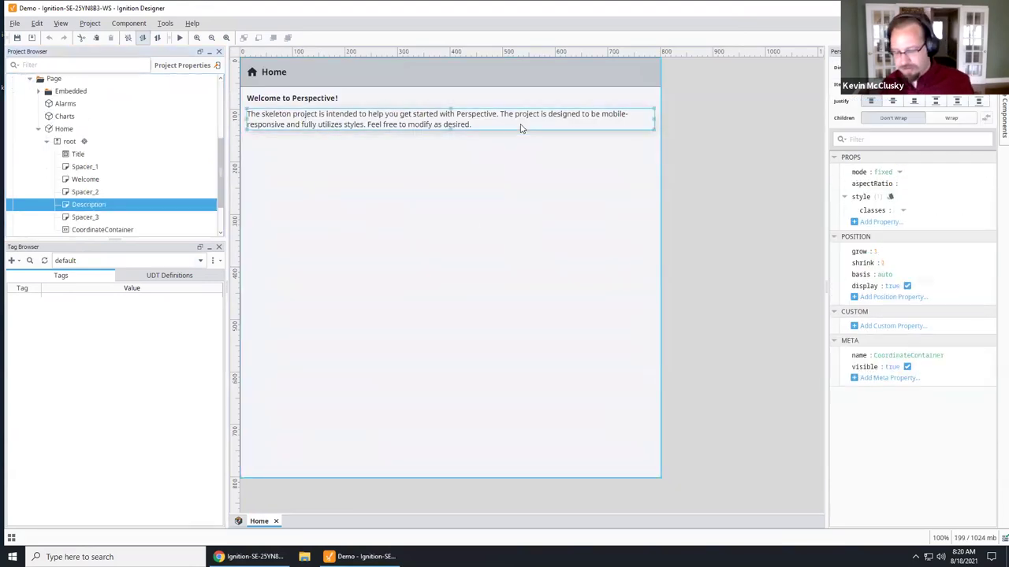
{"action": "key", "text": "Delete"}
{"action": "key", "text": "Return"}
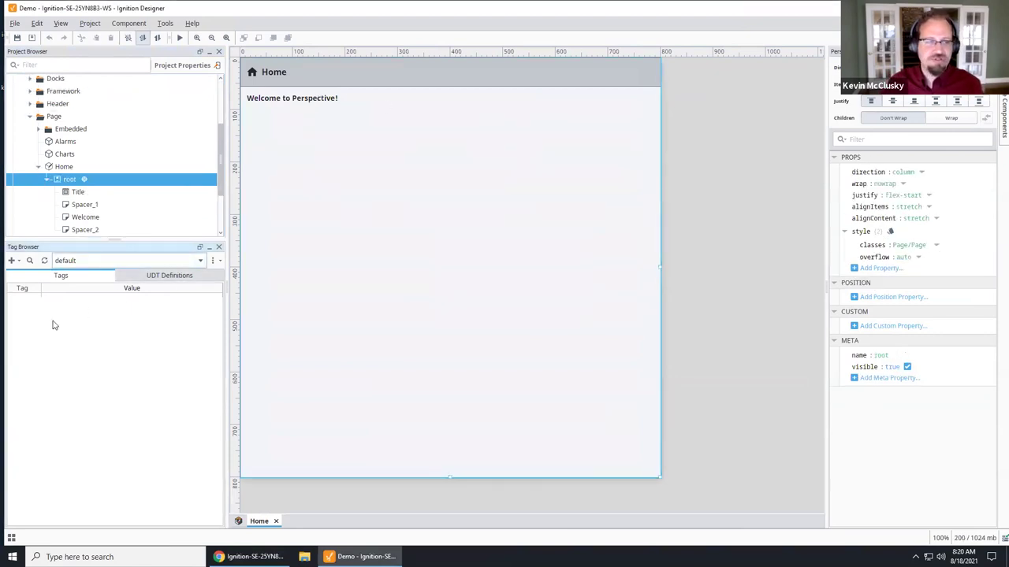
{"action": "left_click", "coordinate": [200, 260]}
{"action": "left_click", "coordinate": [189, 273]}
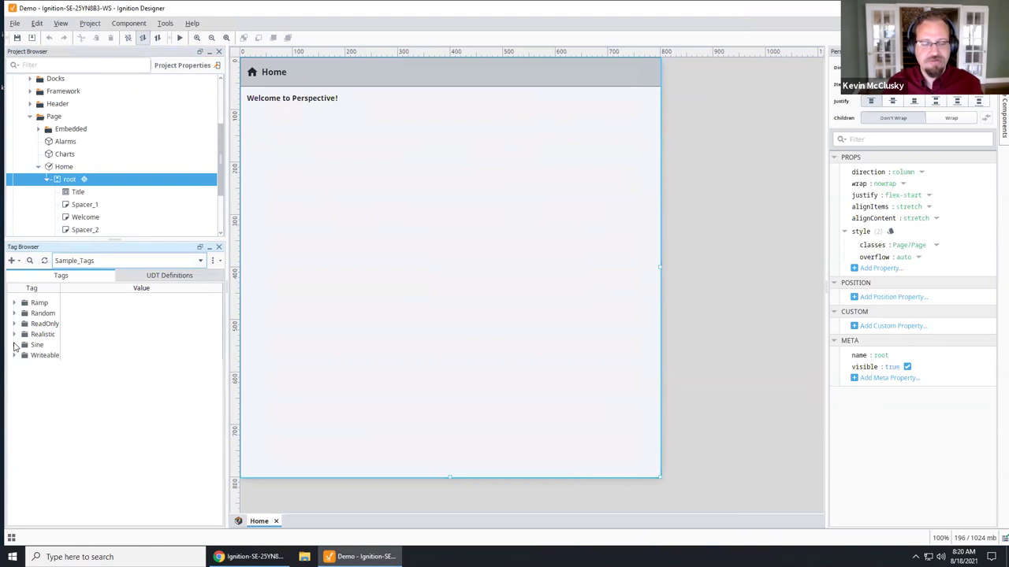
Step: Expand the Ramp tags and drop a Flex container onto the Home view
{"action": "left_click", "coordinate": [14, 303]}
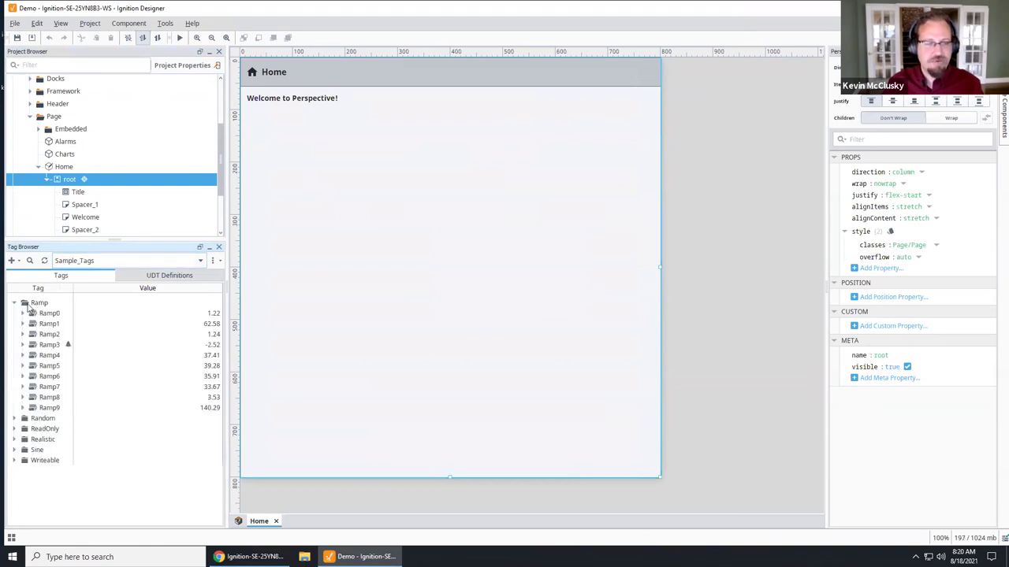
{"action": "left_click", "coordinate": [46, 314]}
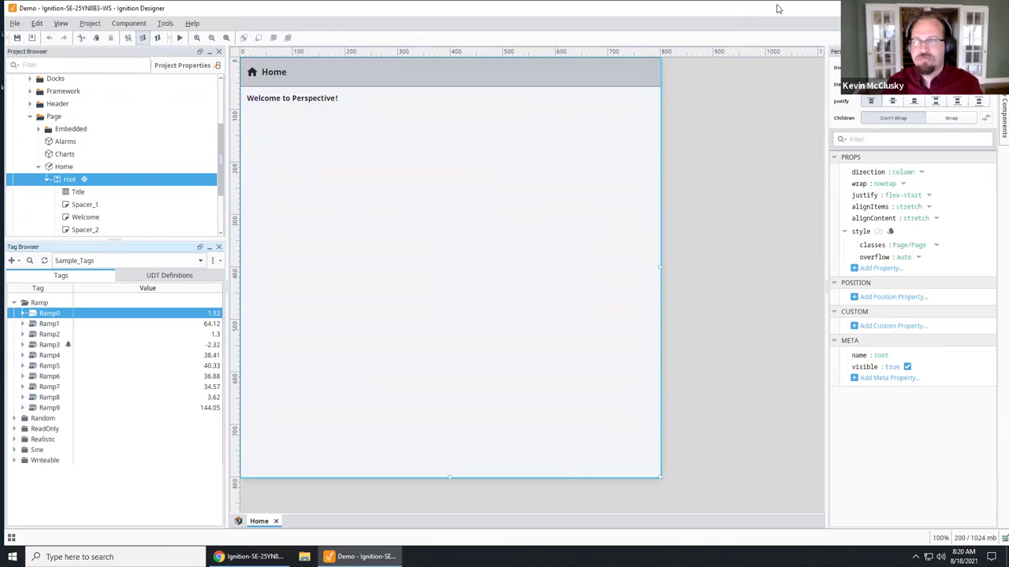
{"action": "mouse_move", "coordinate": [1004, 114]}
{"action": "left_click_drag", "start_coordinate": [927, 266], "coordinate": [462, 245]}
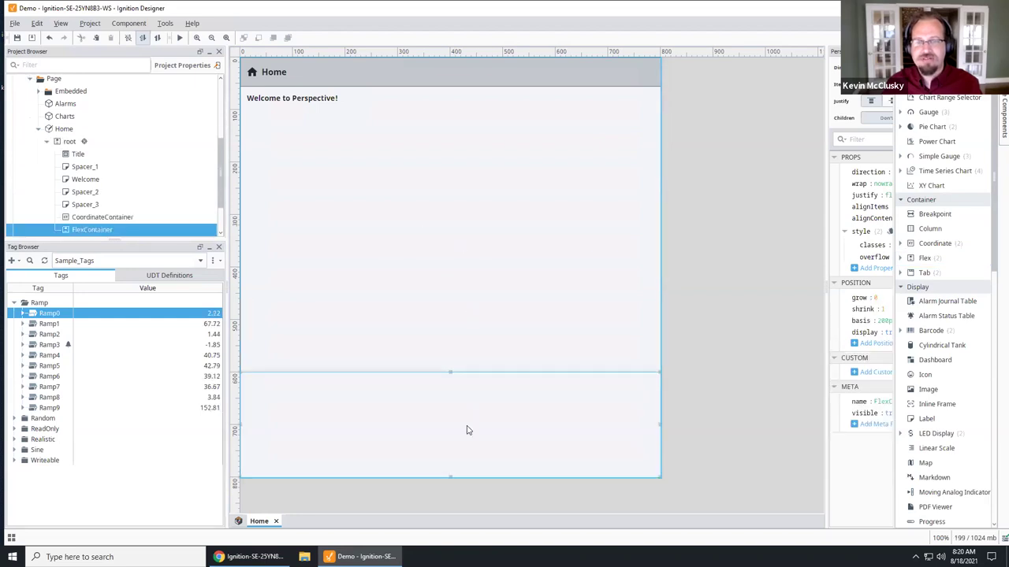
Step: Delete the CoordinateContainer and select the new FlexContainer
{"action": "left_click", "coordinate": [490, 360]}
{"action": "key", "text": "Delete"}
{"action": "key", "text": "Return"}
{"action": "left_click", "coordinate": [435, 216]}
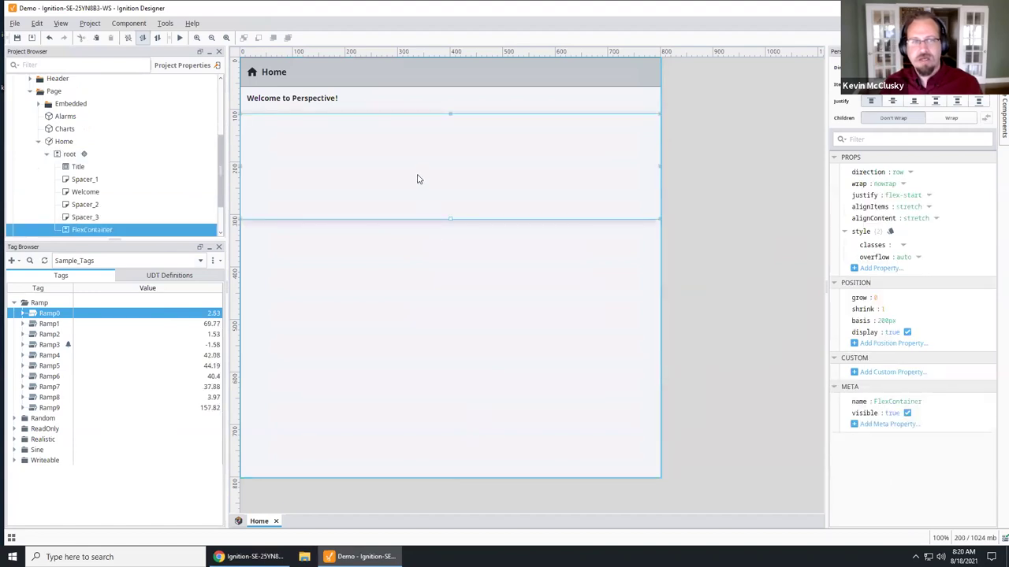
{"action": "left_click", "coordinate": [1003, 110]}
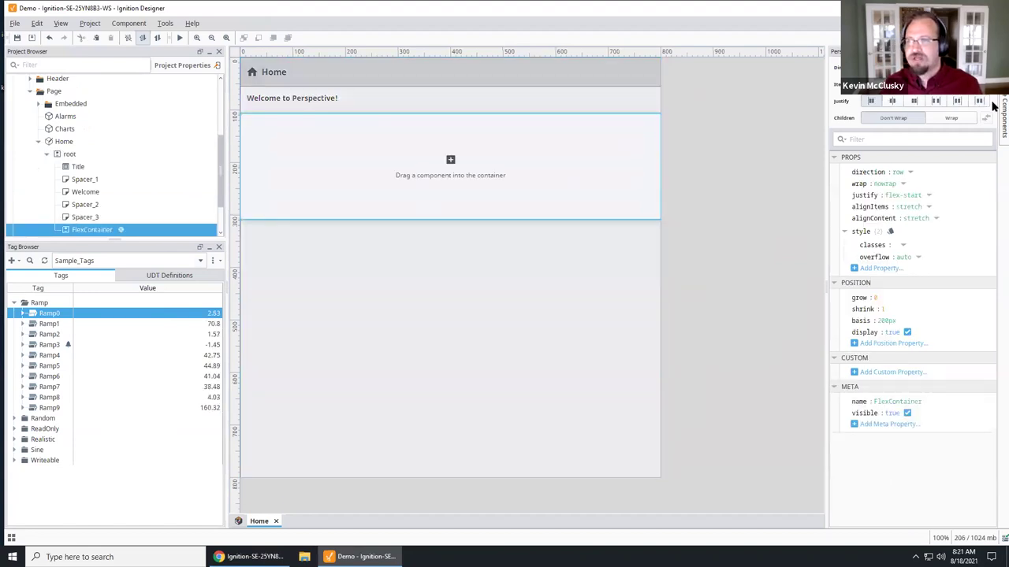
{"action": "scroll", "coordinate": [946, 367], "scroll_direction": "down", "scroll_amount": 3}
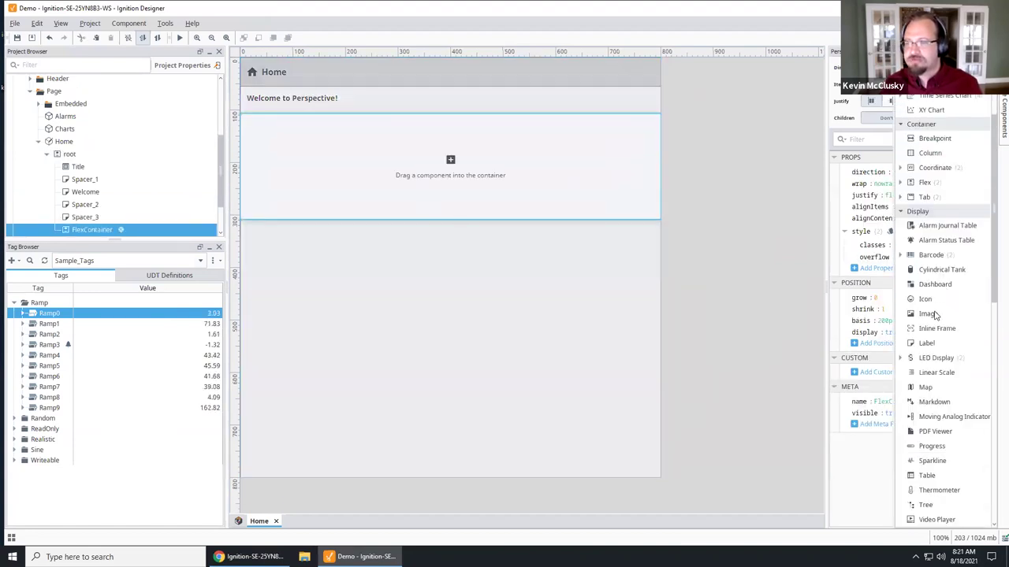
Step: Add a Cylindrical Tank with capacity 130 and duplicate it into four tanks
{"action": "left_click_drag", "start_coordinate": [938, 269], "coordinate": [294, 157]}
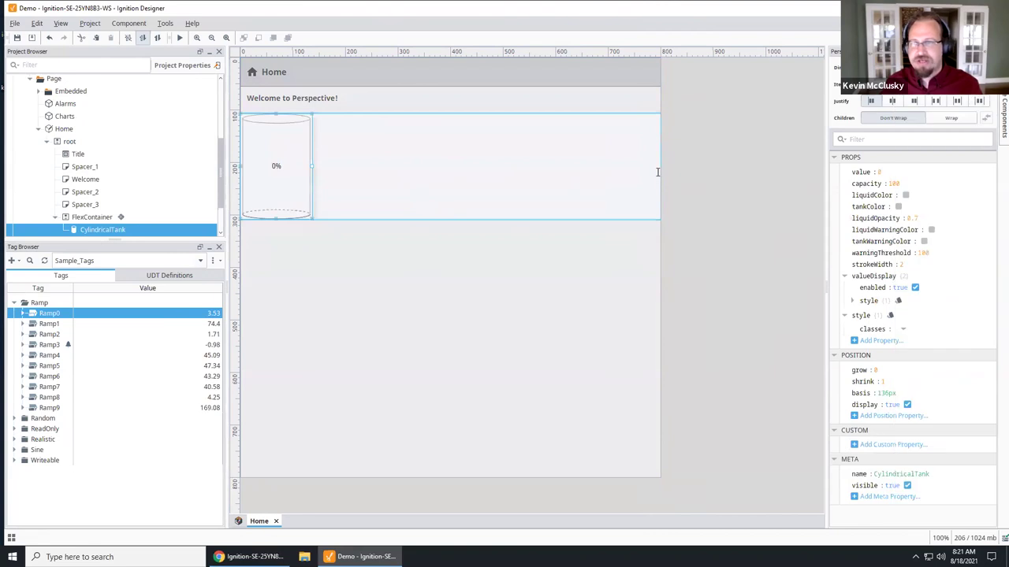
{"action": "left_click", "coordinate": [893, 183]}
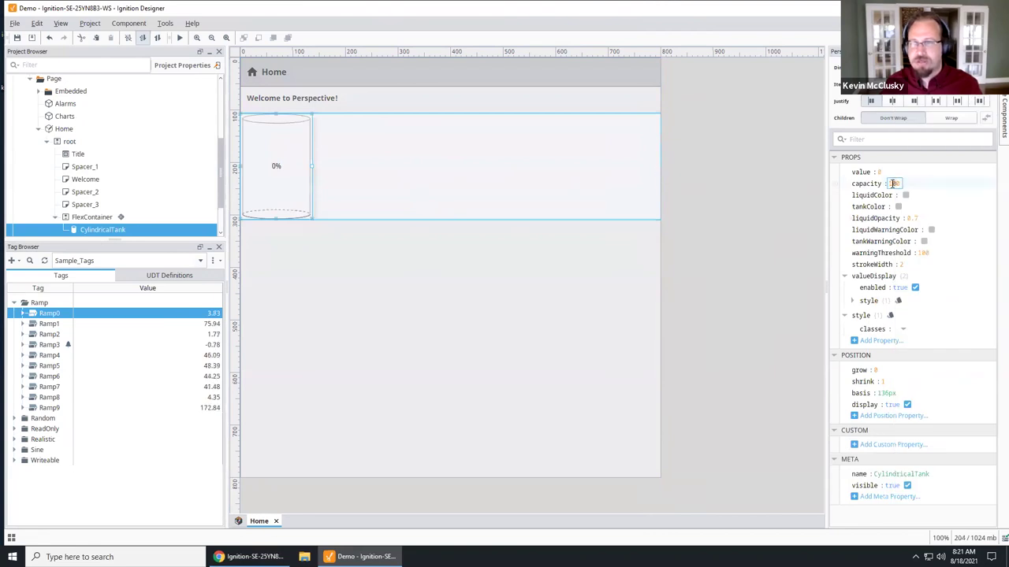
{"action": "type", "text": "130"}
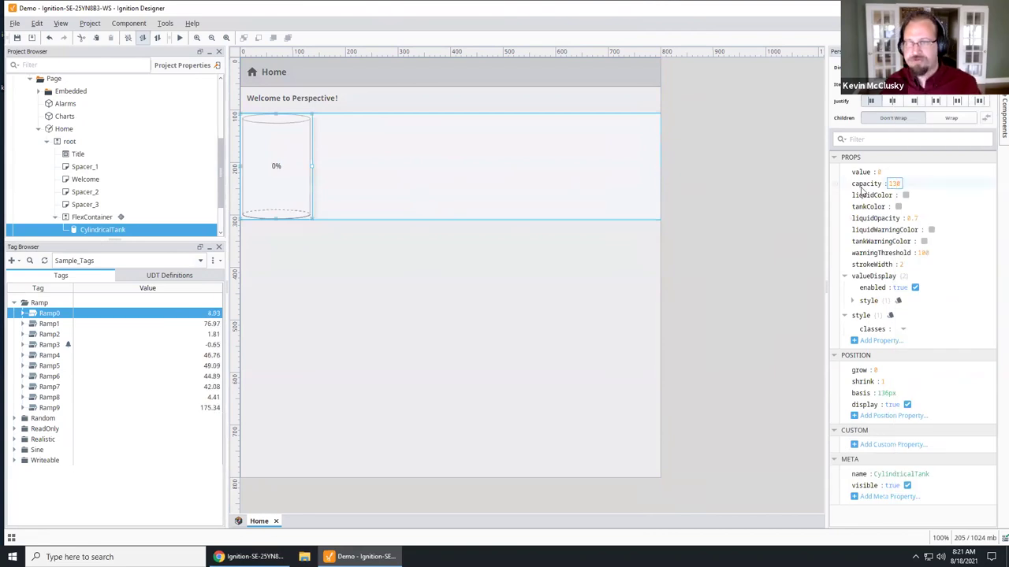
{"action": "key", "text": "Return"}
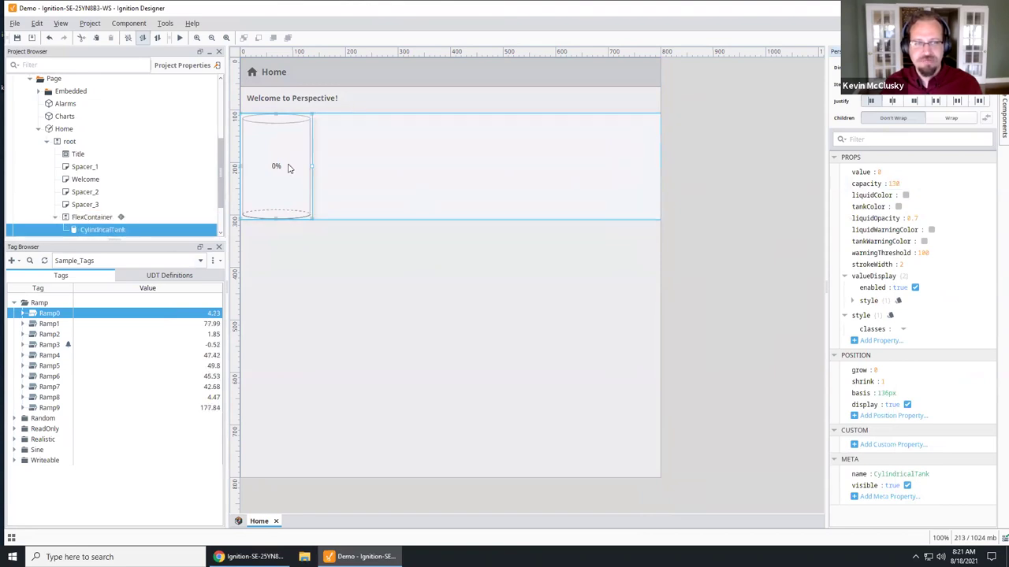
{"action": "key", "text": "ctrl+d"}
{"action": "key", "text": "ctrl+d"}
{"action": "key", "text": "ctrl+d"}
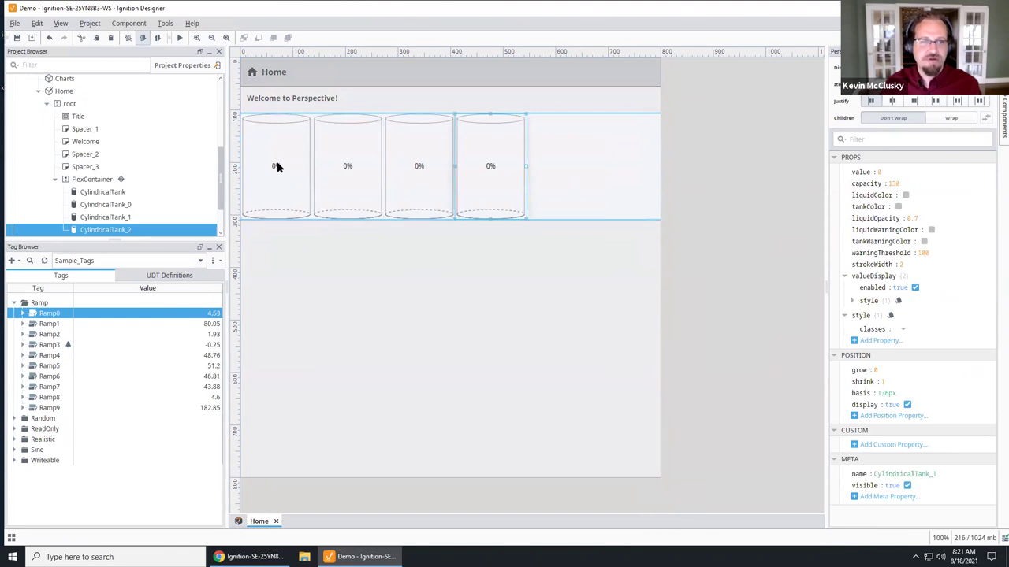
{"action": "left_click", "coordinate": [278, 167]}
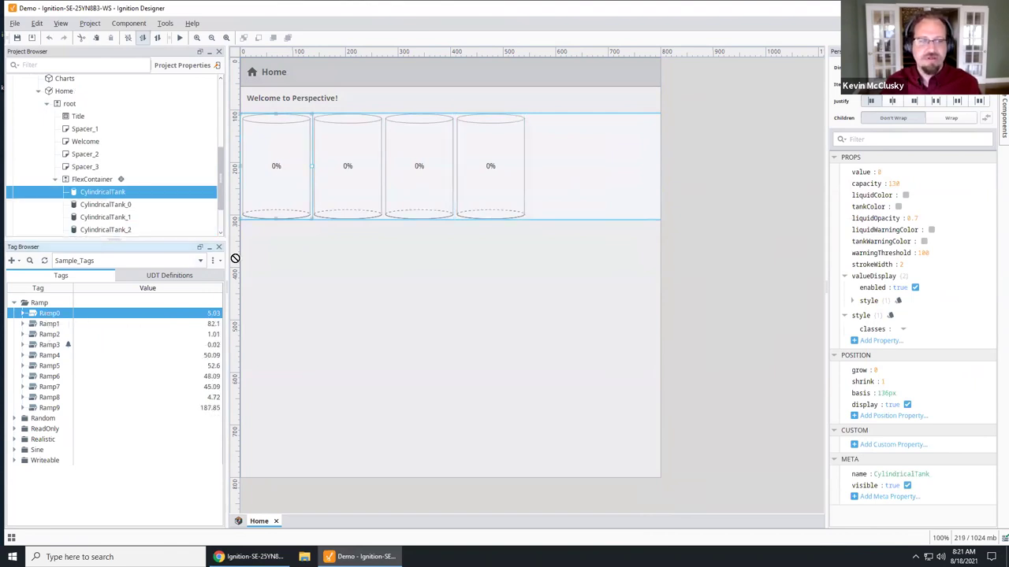
Step: Bind the first three tanks' values to Ramp0, Ramp1 and Ramp8
{"action": "left_click_drag", "start_coordinate": [877, 173], "coordinate": [877, 174]}
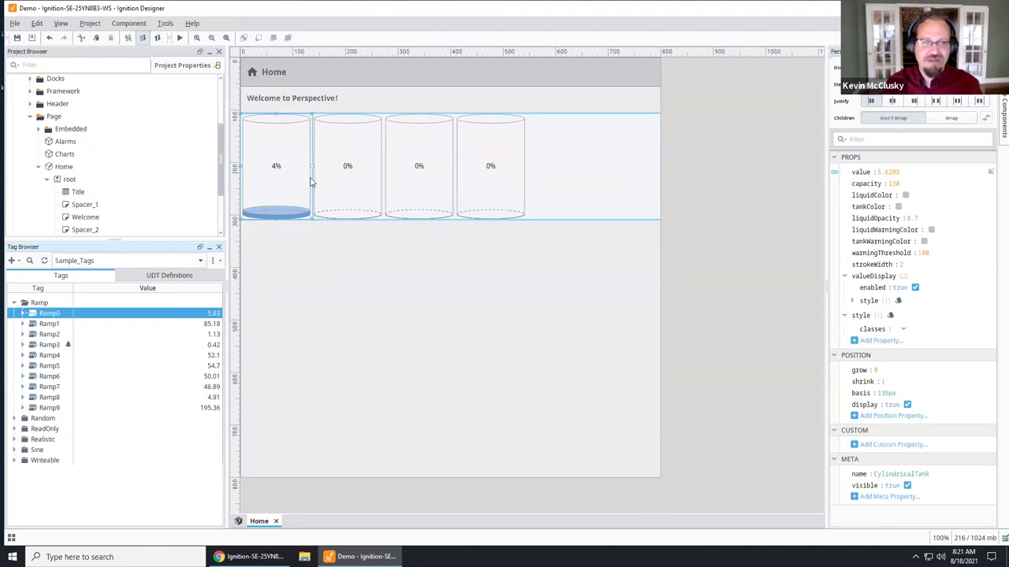
{"action": "left_click", "coordinate": [351, 159]}
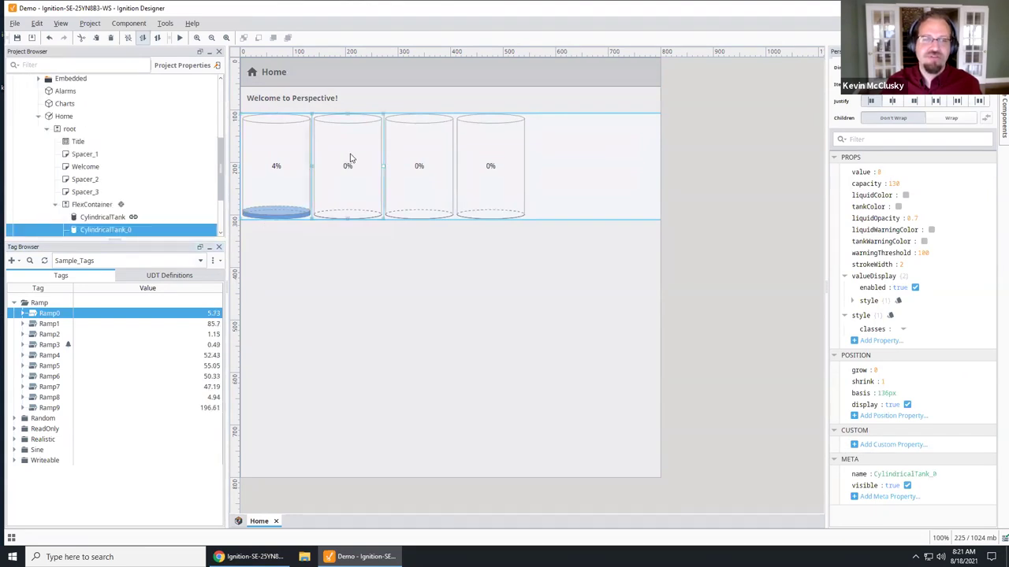
{"action": "left_click", "coordinate": [38, 326]}
{"action": "left_click_drag", "start_coordinate": [835, 206], "coordinate": [855, 172]}
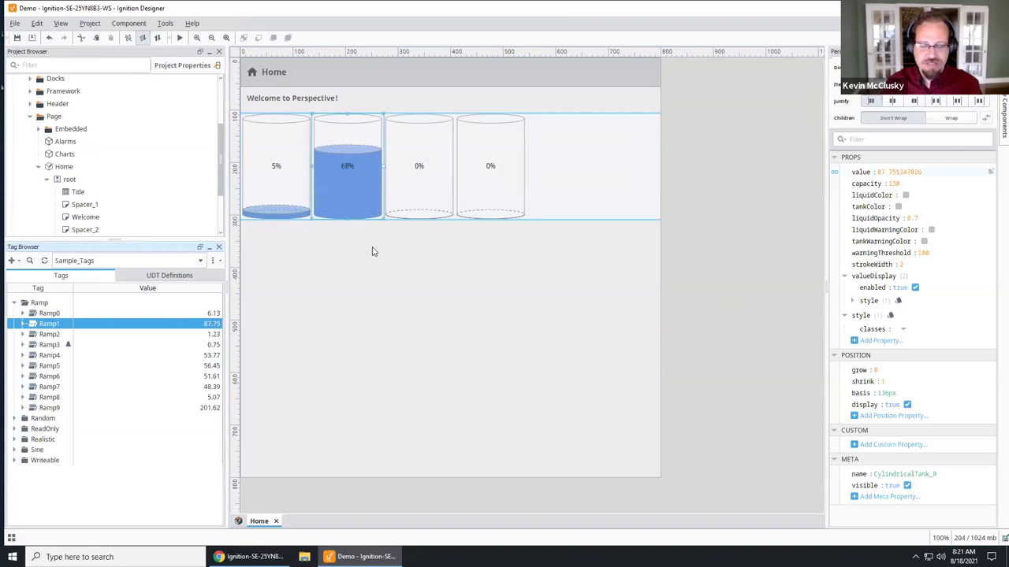
{"action": "left_click", "coordinate": [413, 191]}
{"action": "left_click_drag", "start_coordinate": [55, 401], "coordinate": [881, 173]}
Step: Bind the fourth tank's value to the Sine8 tag
{"action": "left_click", "coordinate": [491, 181]}
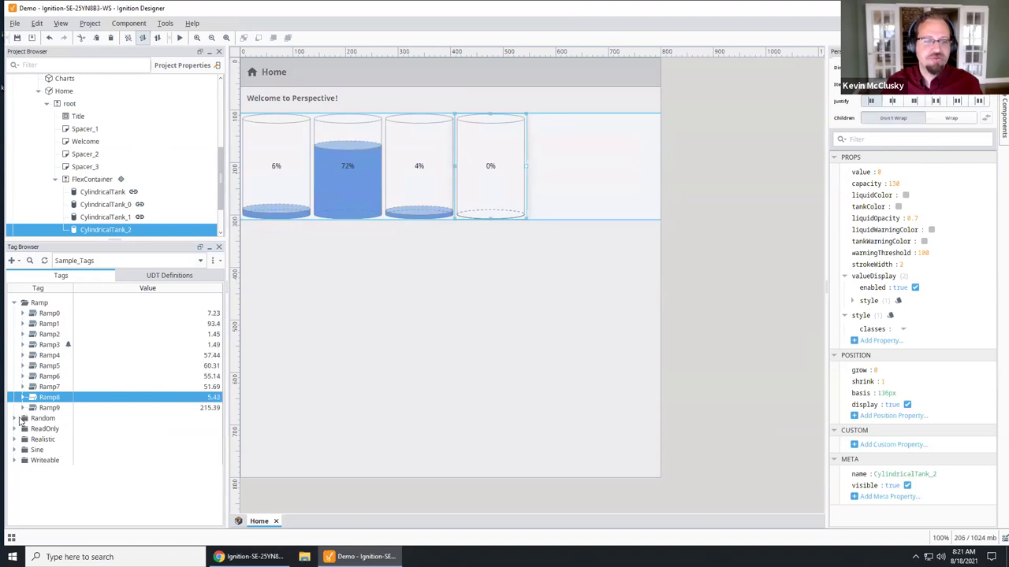
{"action": "left_click", "coordinate": [14, 303]}
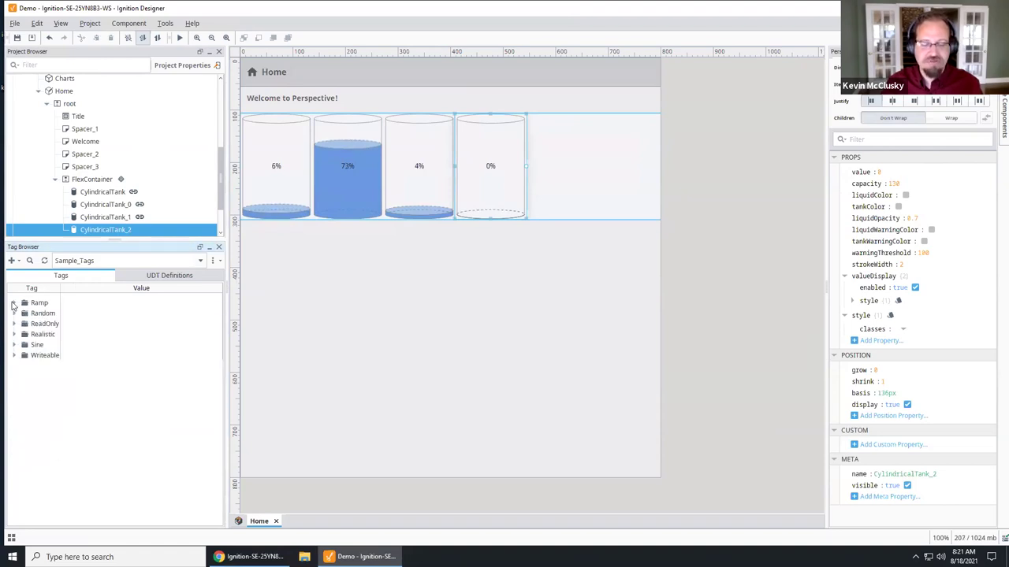
{"action": "left_click", "coordinate": [14, 345]}
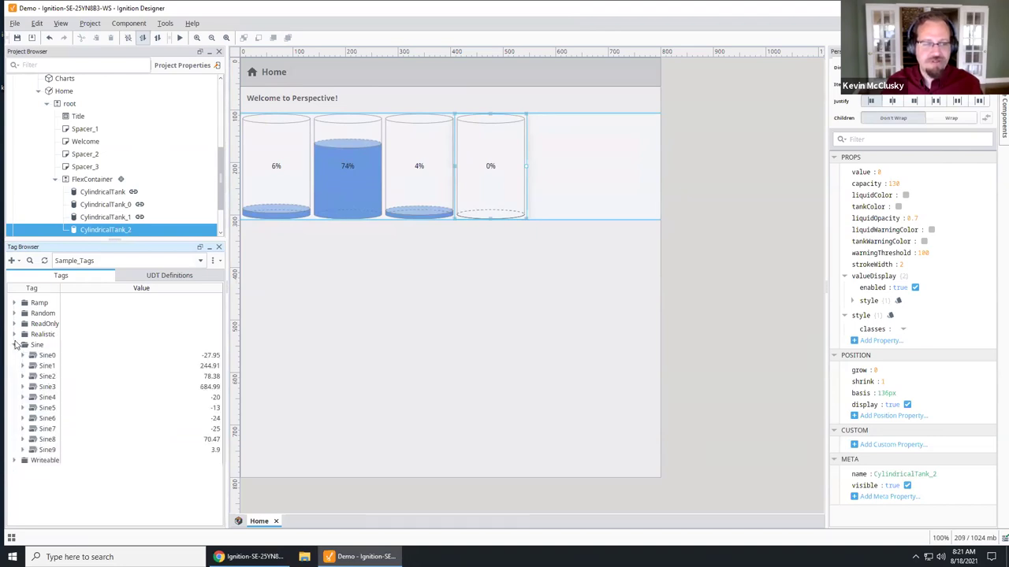
{"action": "left_click", "coordinate": [45, 439]}
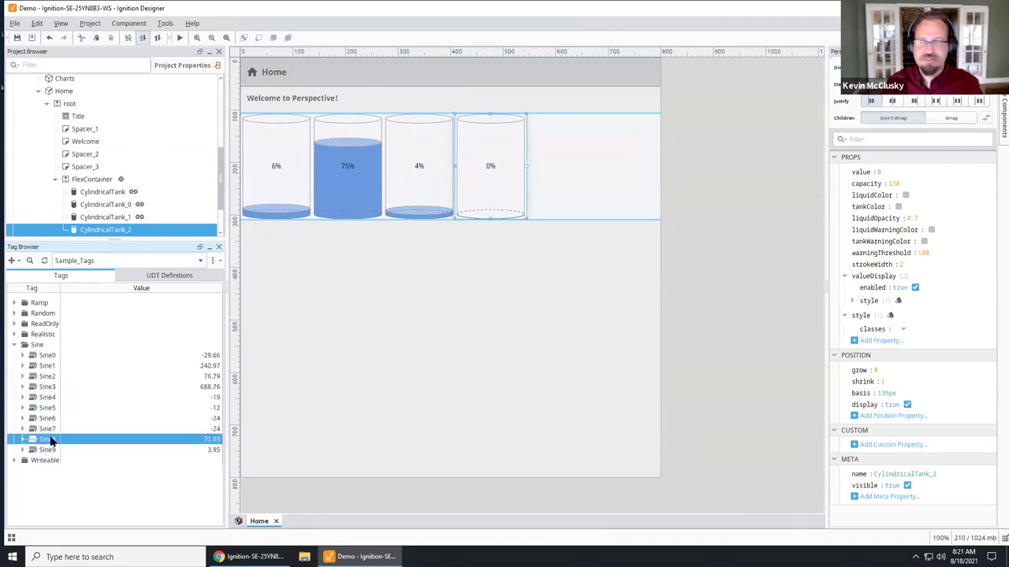
{"action": "left_click_drag", "start_coordinate": [901, 205], "coordinate": [878, 171]}
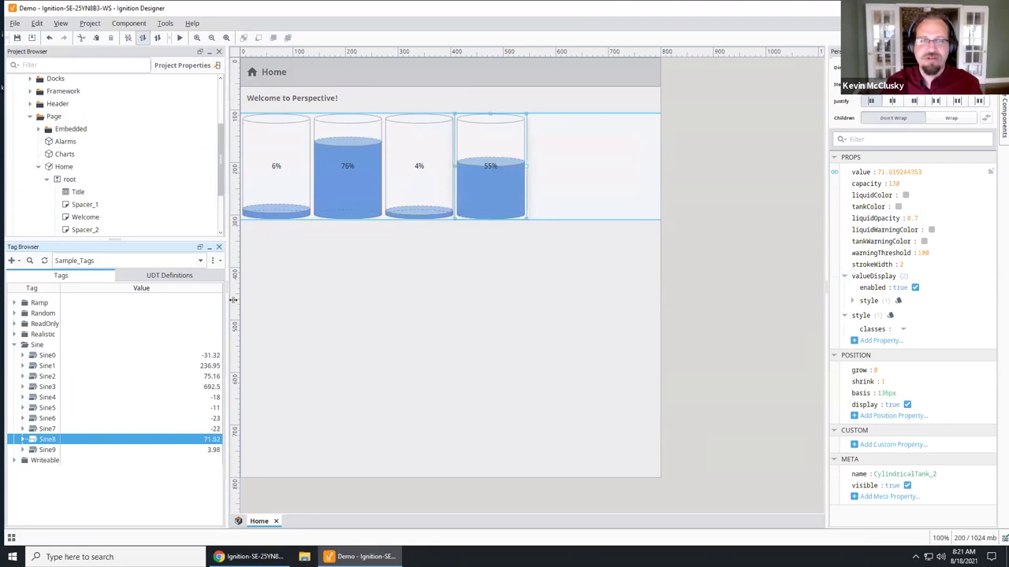
{"action": "left_click", "coordinate": [17, 348]}
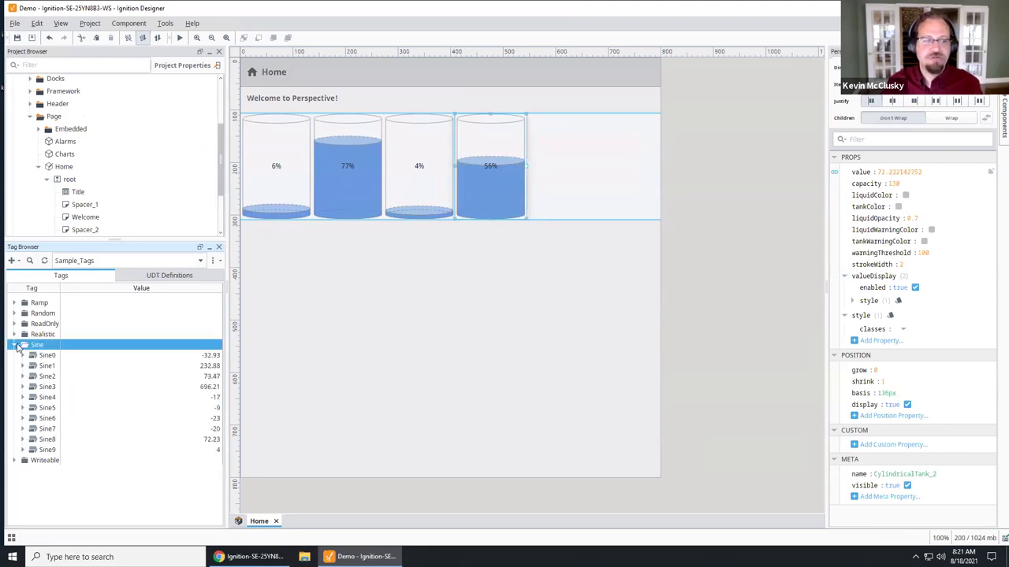
{"action": "left_click", "coordinate": [15, 347]}
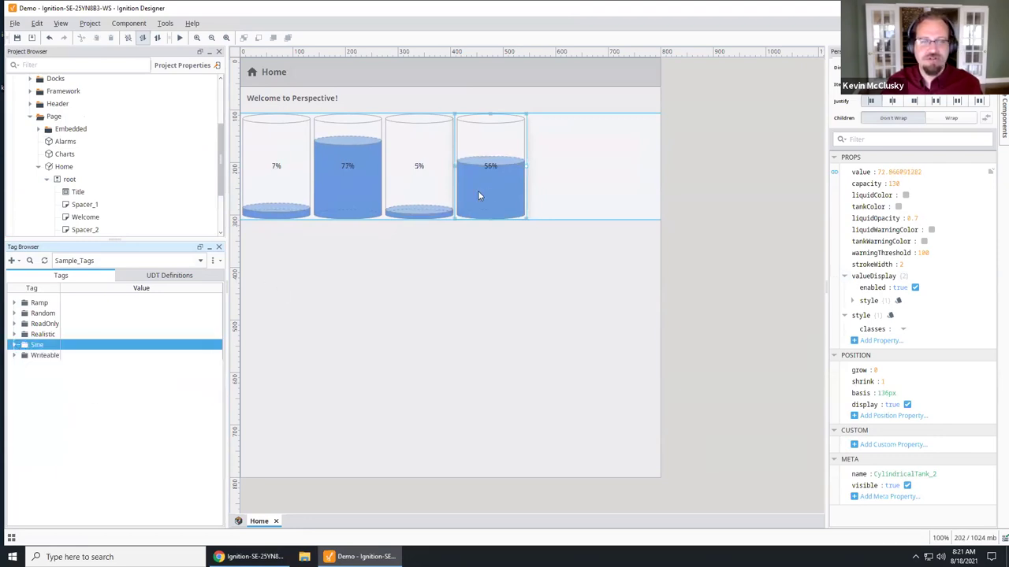
{"action": "left_click", "coordinate": [608, 187]}
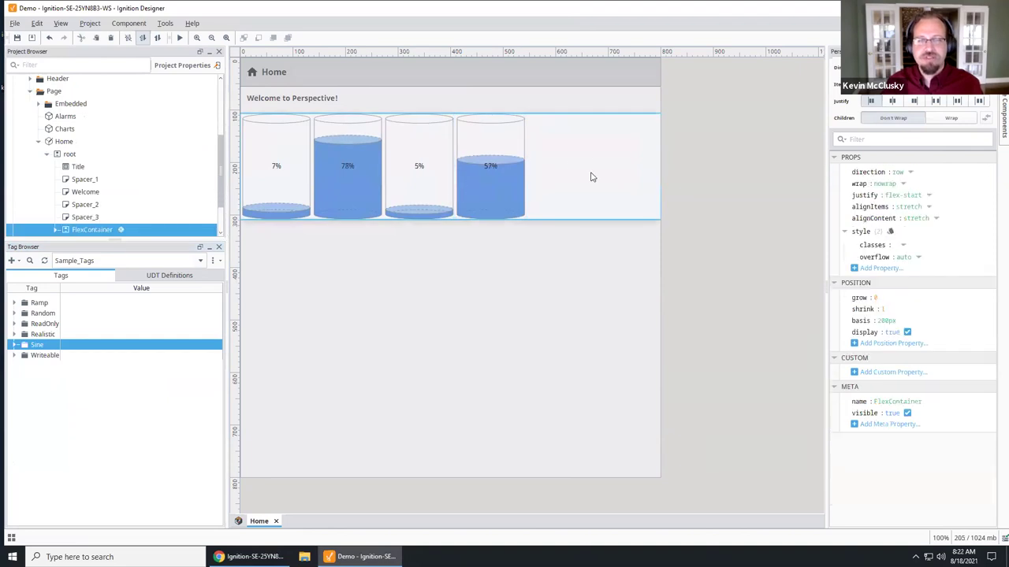
Step: Set the FlexContainer's justify to space-evenly and narrow the view to test
{"action": "left_click", "coordinate": [928, 196]}
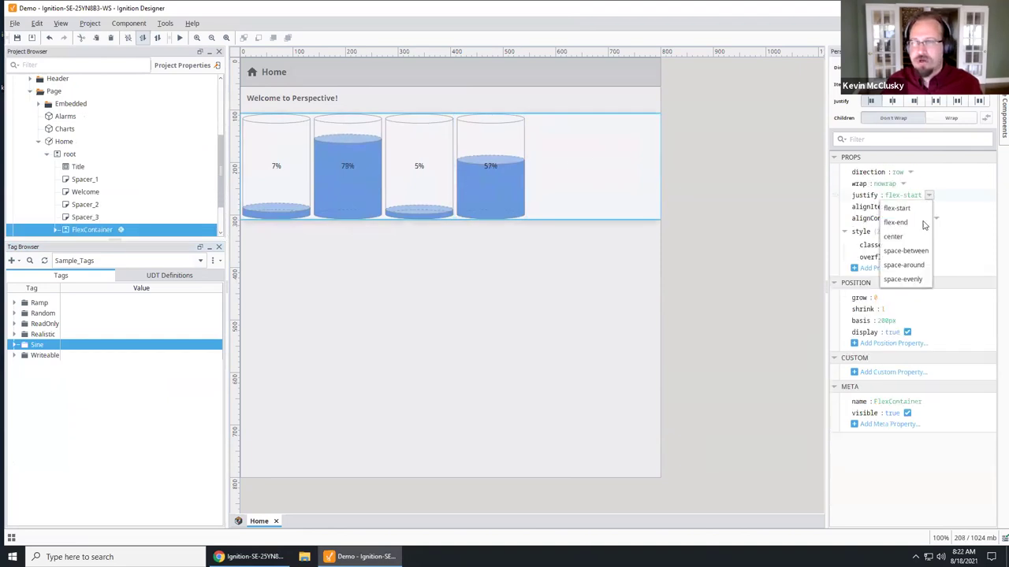
{"action": "left_click", "coordinate": [904, 280]}
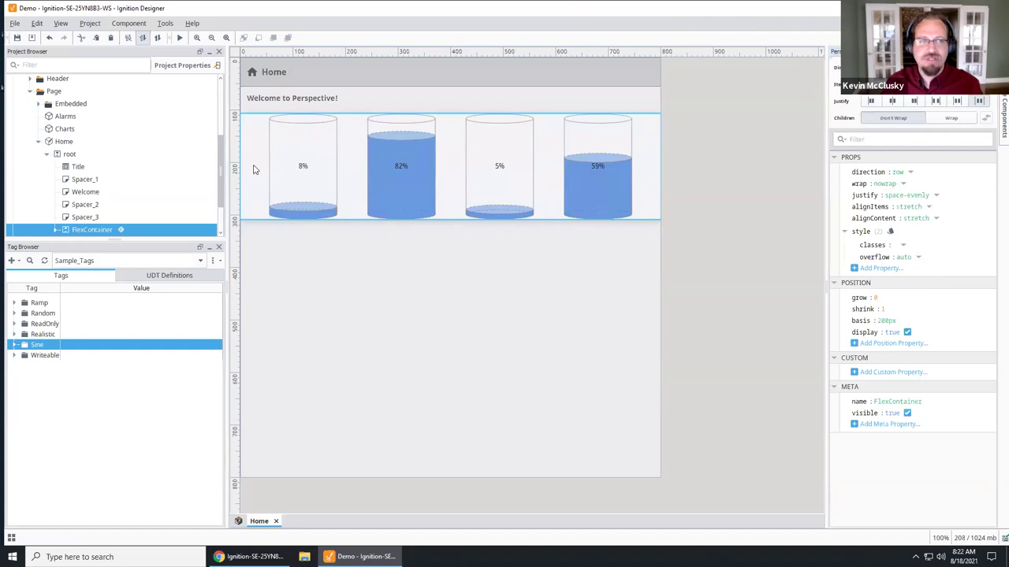
{"action": "left_click", "coordinate": [62, 142]}
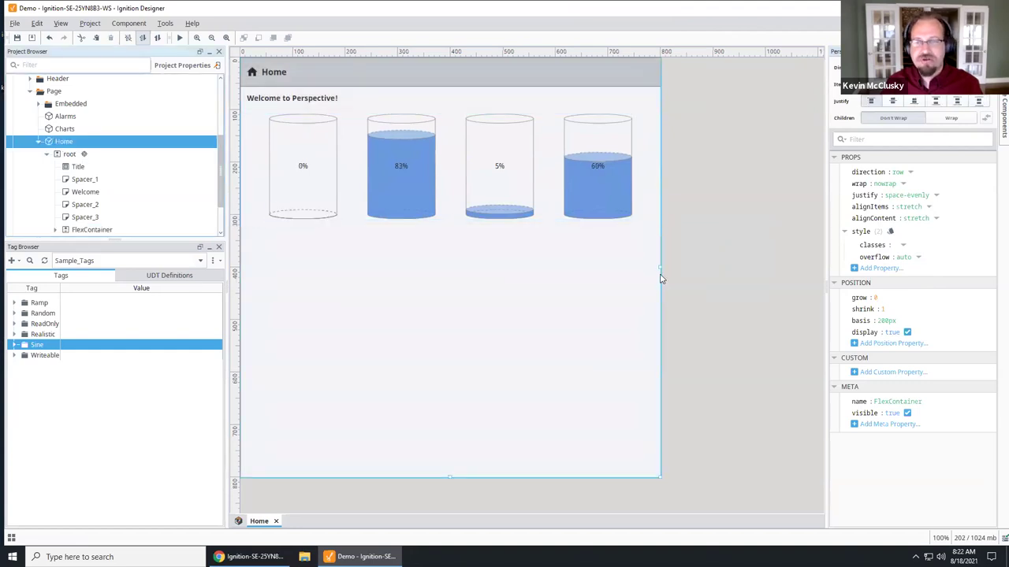
{"action": "left_click_drag", "start_coordinate": [654, 267], "coordinate": [632, 260]}
Step: Set the FlexContainer's wrap to wrap and resize the view to test wrapping
{"action": "left_click", "coordinate": [477, 208]}
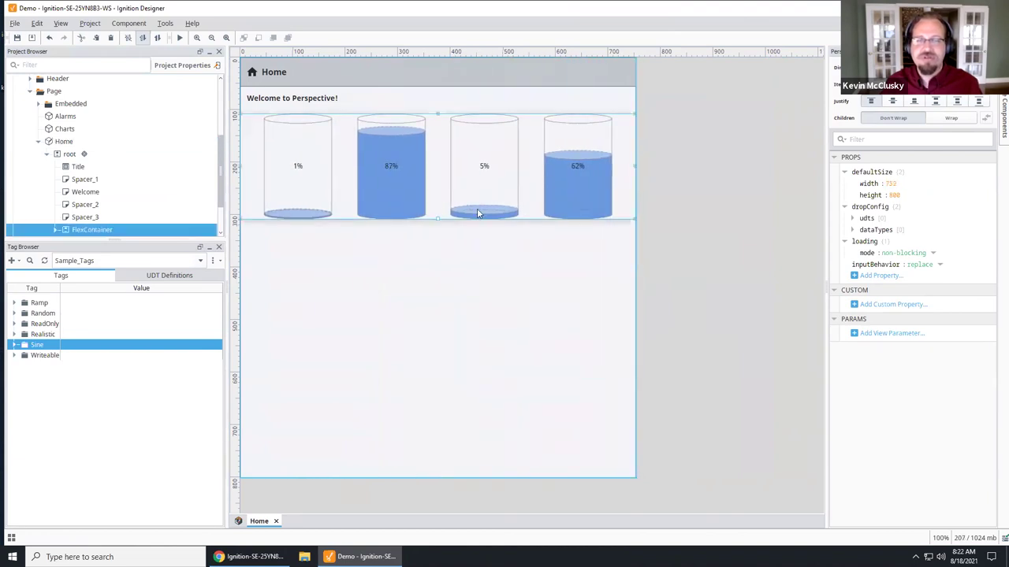
{"action": "left_click", "coordinate": [903, 184]}
{"action": "left_click", "coordinate": [884, 210]}
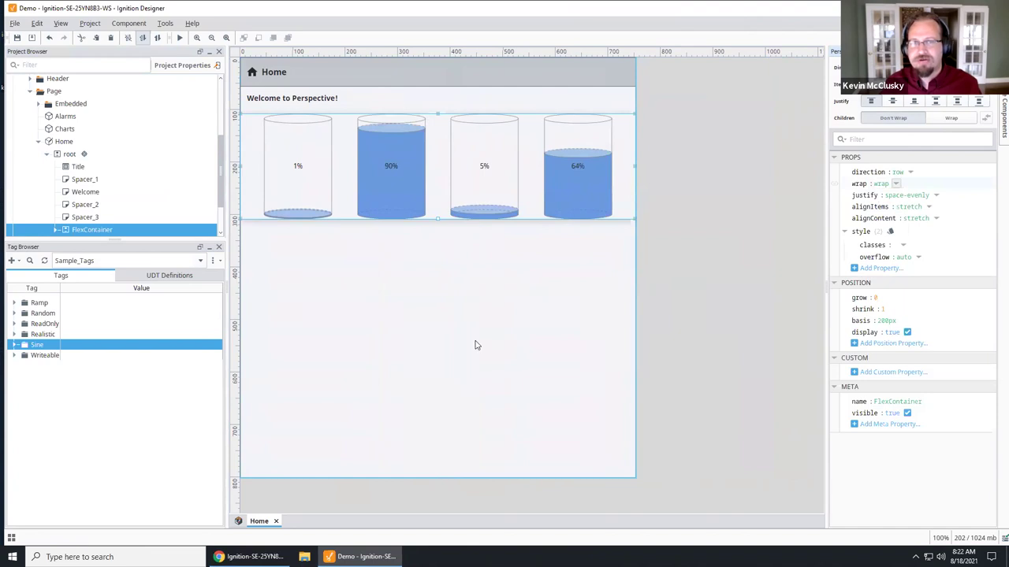
{"action": "left_click", "coordinate": [633, 267]}
{"action": "left_click_drag", "start_coordinate": [632, 267], "coordinate": [473, 229]}
{"action": "left_click_drag", "start_coordinate": [466, 167], "coordinate": [468, 176]}
{"action": "scroll", "coordinate": [468, 180], "scroll_direction": "up", "scroll_amount": 2}
{"action": "left_click_drag", "start_coordinate": [531, 270], "coordinate": [621, 276]}
Step: Change the tanks' basis from 200px to auto and recheck the layout
{"action": "left_click", "coordinate": [510, 164]}
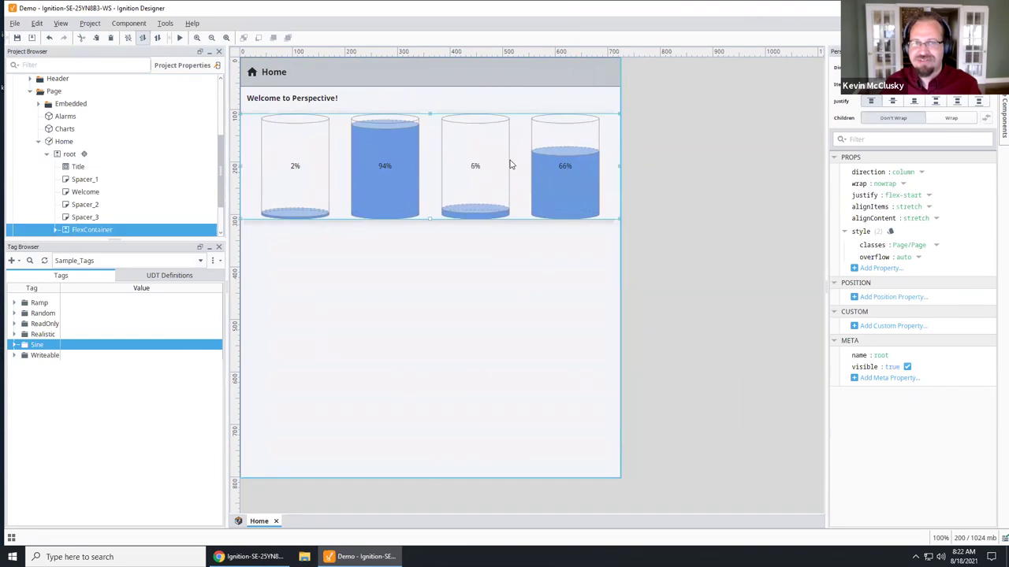
{"action": "left_click", "coordinate": [889, 321]}
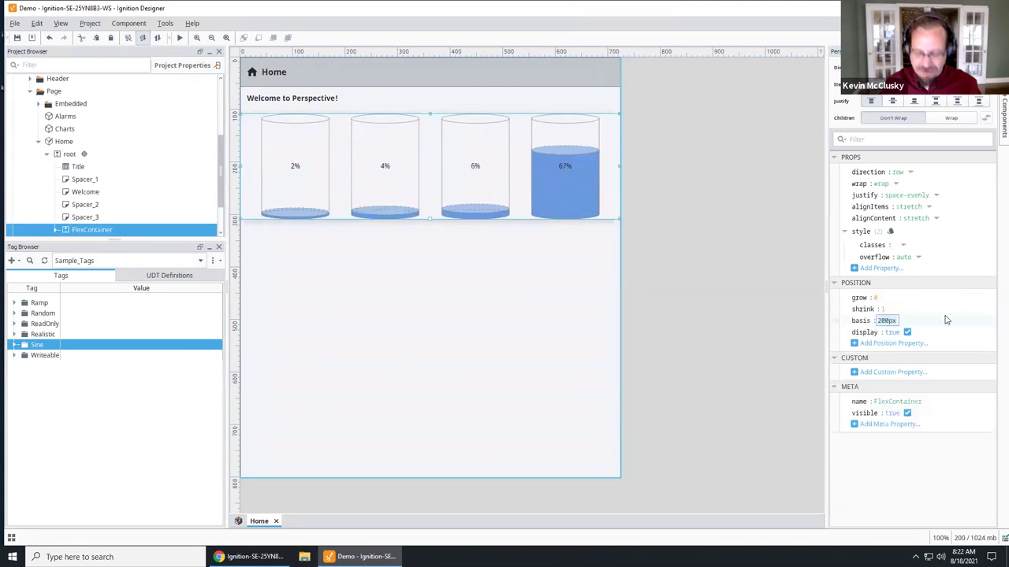
{"action": "type", "text": "auto"}
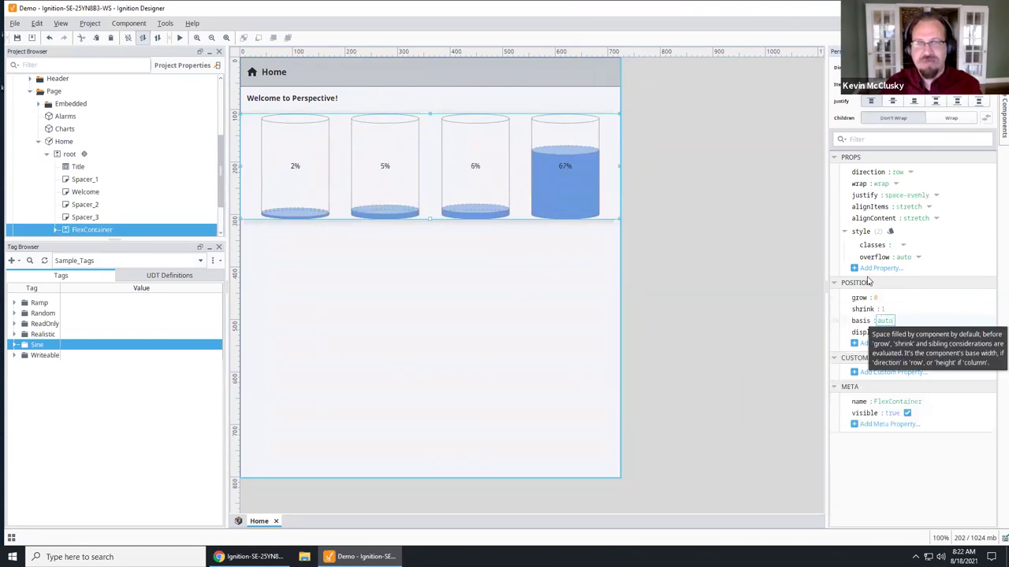
{"action": "left_click", "coordinate": [479, 328]}
{"action": "left_click_drag", "start_coordinate": [620, 266], "coordinate": [608, 284]}
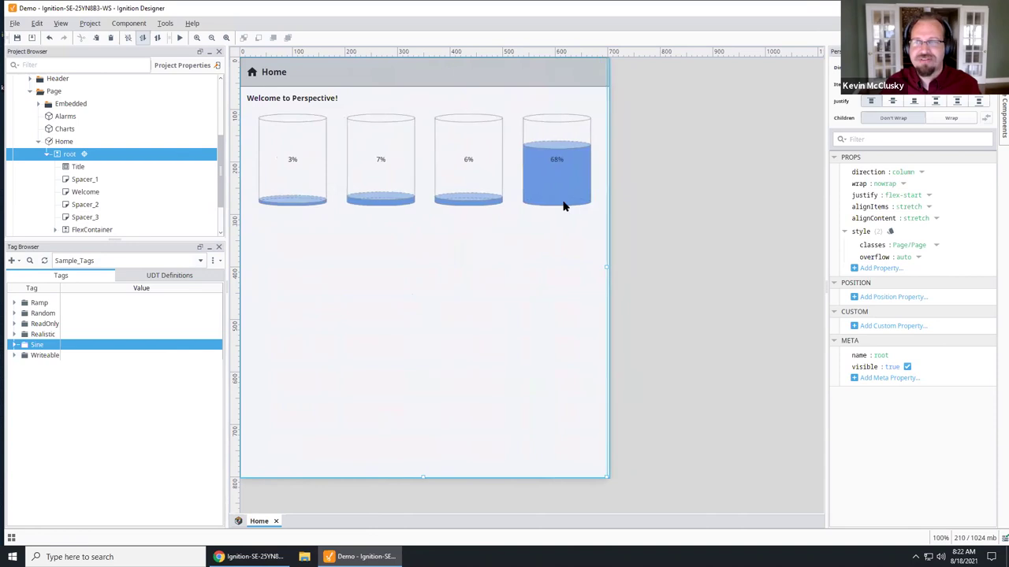
Step: Drop a Map component from the Display components below the tank FlexContainer in the Home view
{"action": "left_click", "coordinate": [995, 105]}
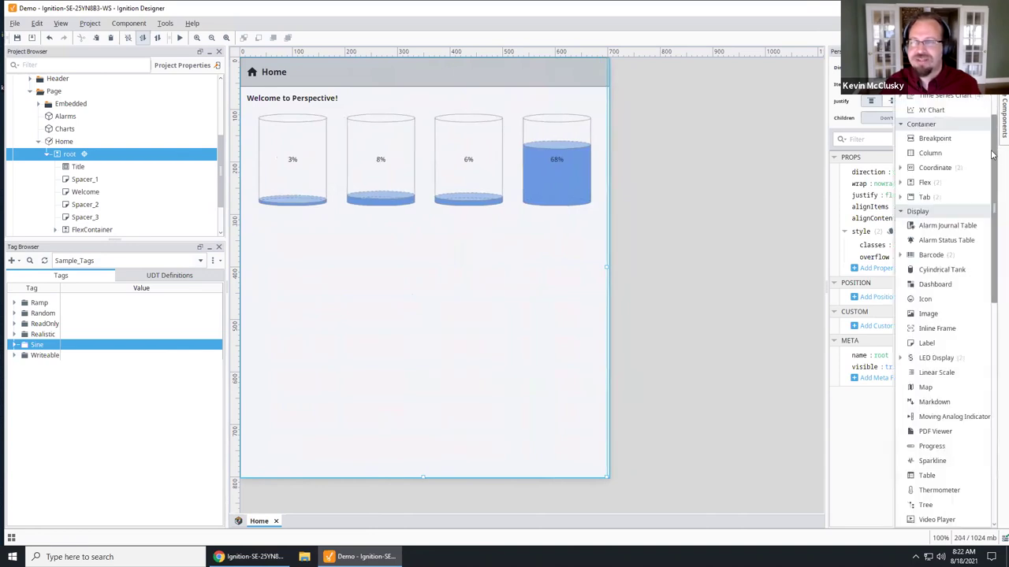
{"action": "scroll", "coordinate": [989, 157], "scroll_direction": "up", "scroll_amount": 3}
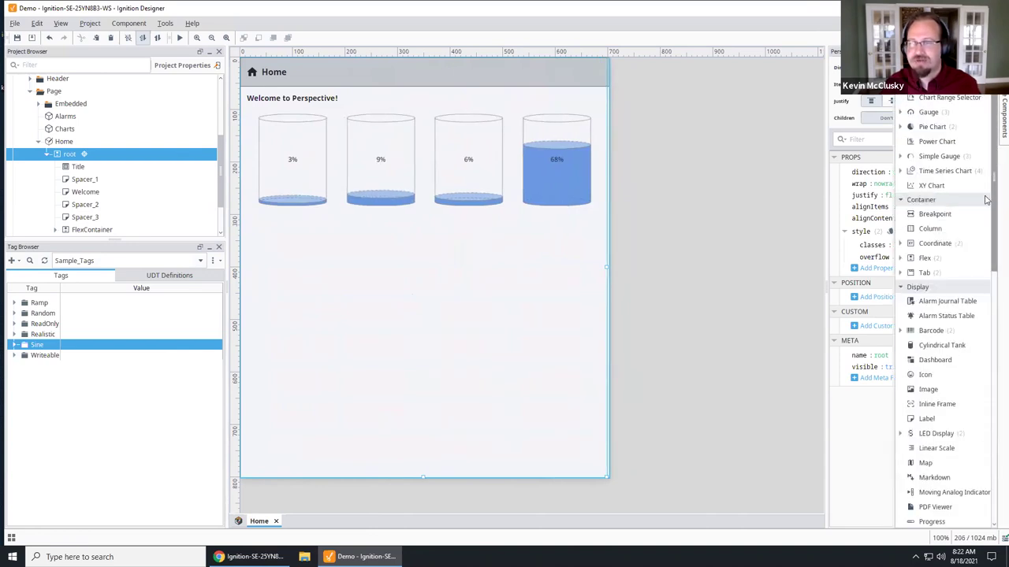
{"action": "scroll", "coordinate": [984, 213], "scroll_direction": "down", "scroll_amount": 5}
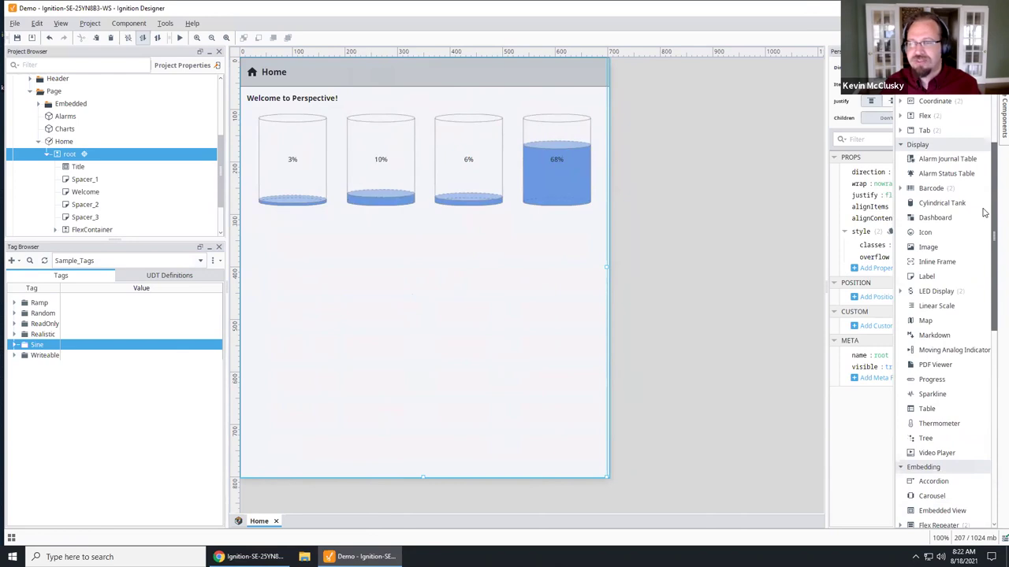
{"action": "scroll", "coordinate": [983, 276], "scroll_direction": "down", "scroll_amount": 7}
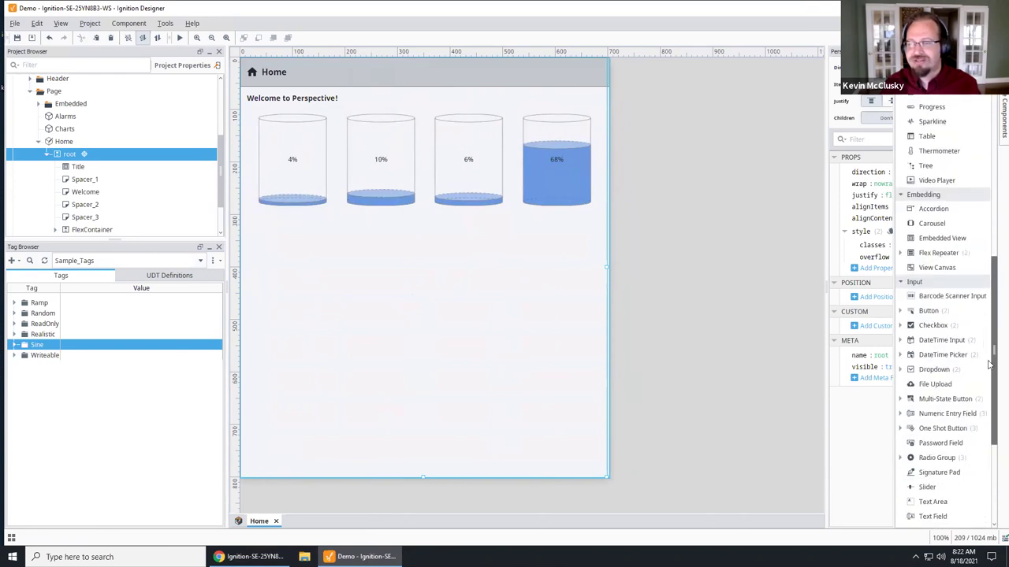
{"action": "scroll", "coordinate": [990, 365], "scroll_direction": "down", "scroll_amount": 4}
{"action": "scroll", "coordinate": [993, 130], "scroll_direction": "up", "scroll_amount": 8}
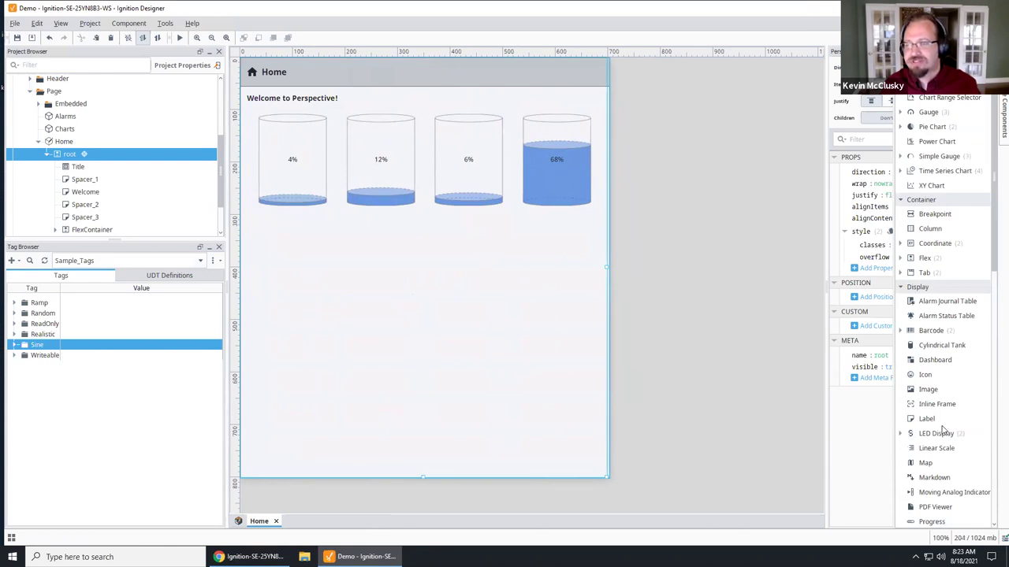
{"action": "left_click", "coordinate": [926, 463]}
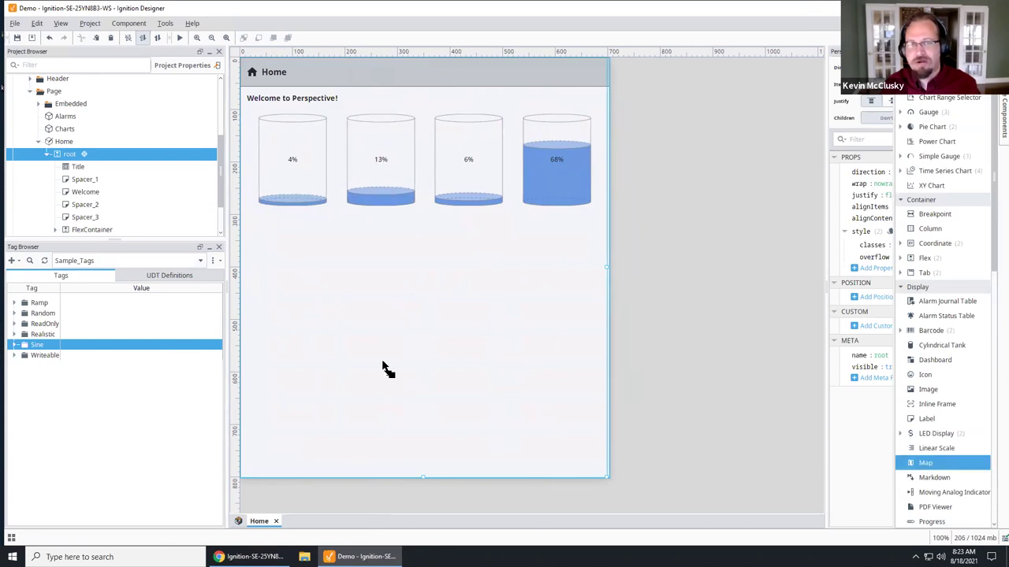
{"action": "left_click", "coordinate": [448, 377]}
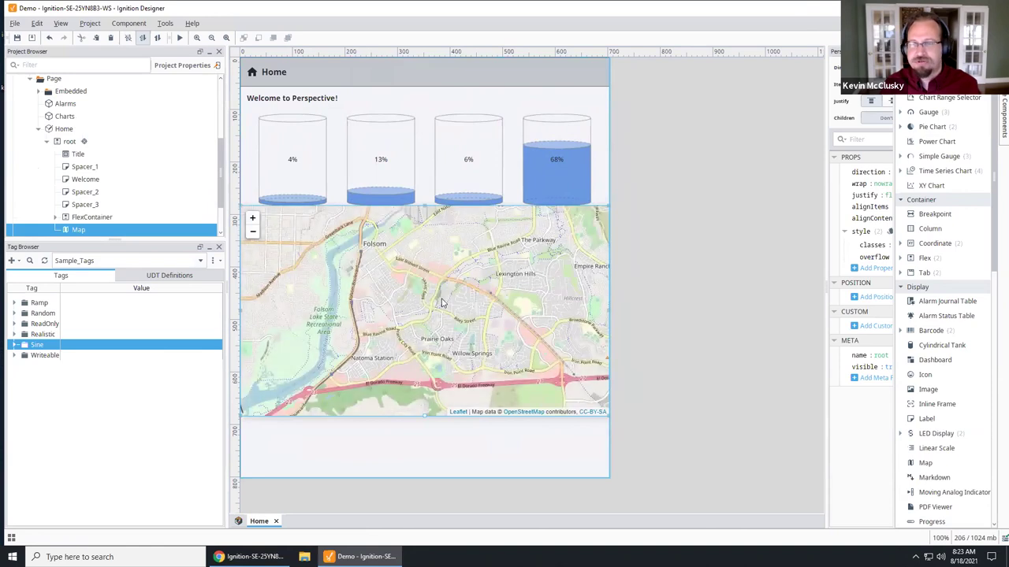
Step: Set the Map's position grow to 1 so it stretches to fill the remaining height
{"action": "scroll", "coordinate": [874, 406], "scroll_direction": "down", "scroll_amount": 5}
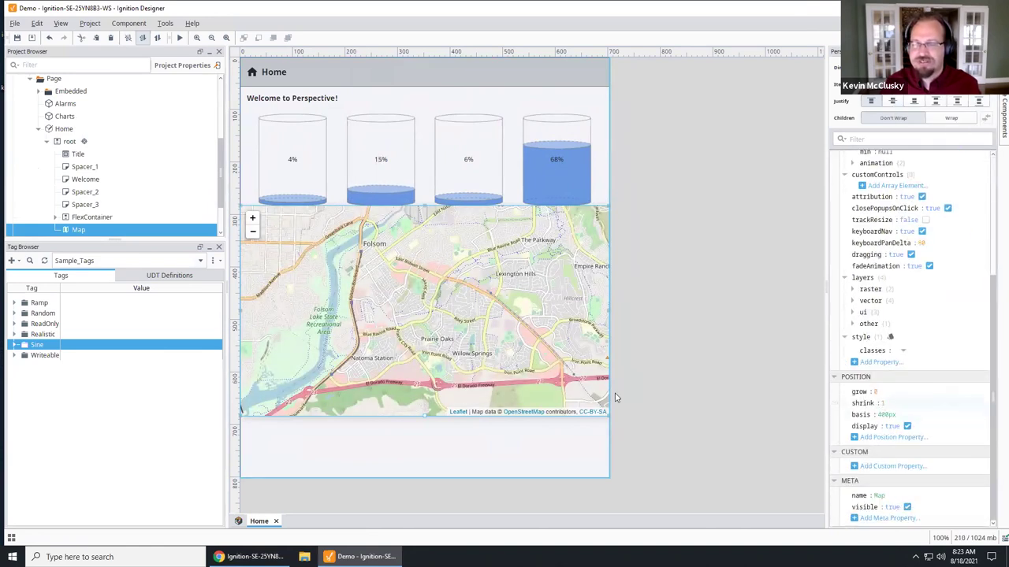
{"action": "left_click", "coordinate": [882, 403]}
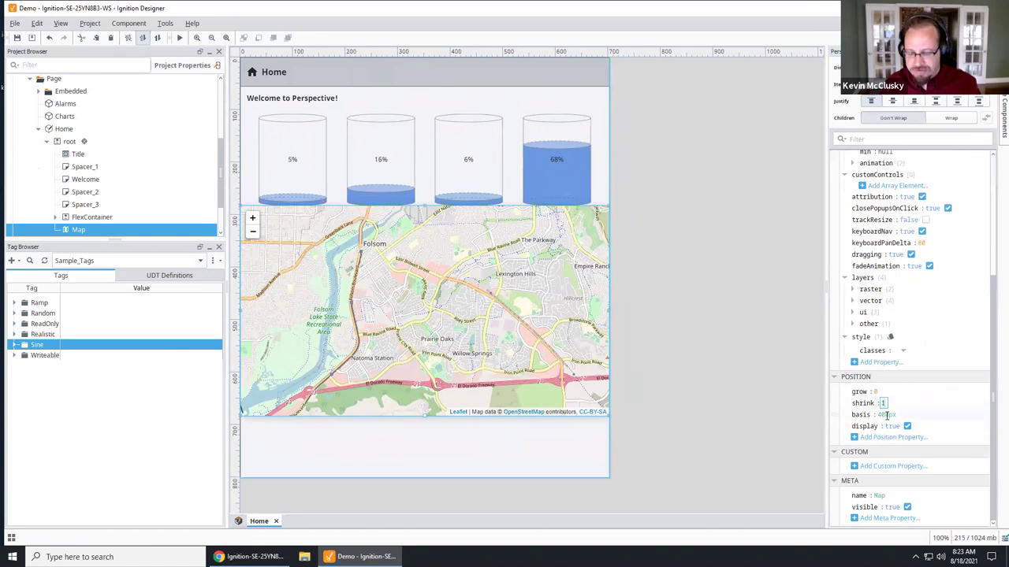
{"action": "left_click", "coordinate": [878, 392]}
{"action": "type", "text": "1"}
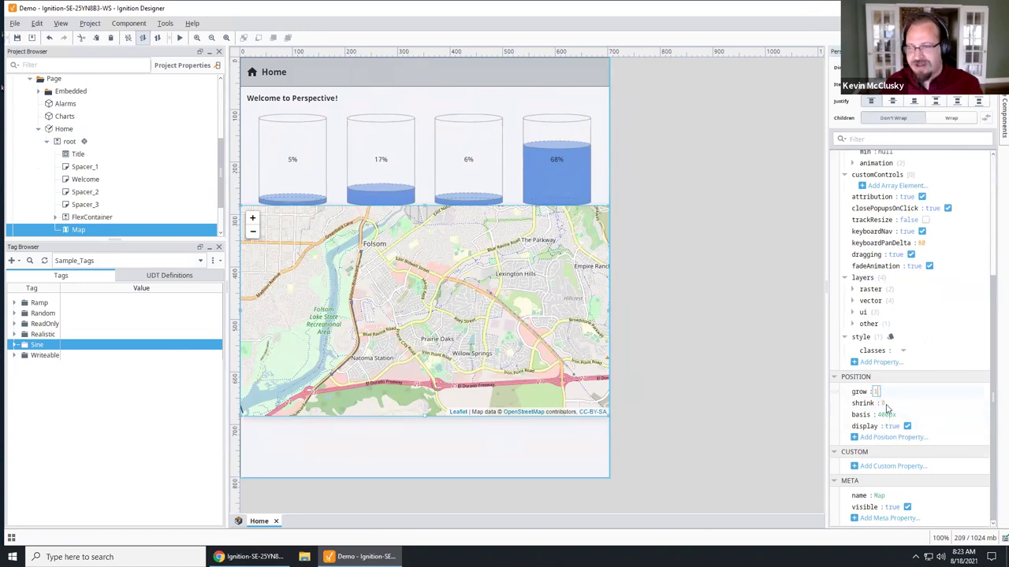
{"action": "left_click", "coordinate": [883, 403]}
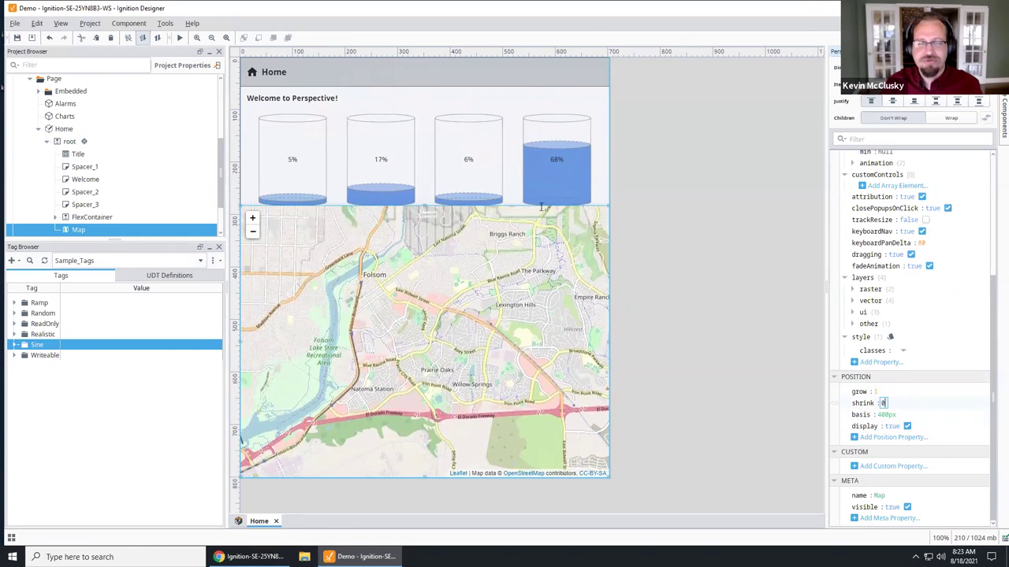
{"action": "left_click", "coordinate": [605, 191]}
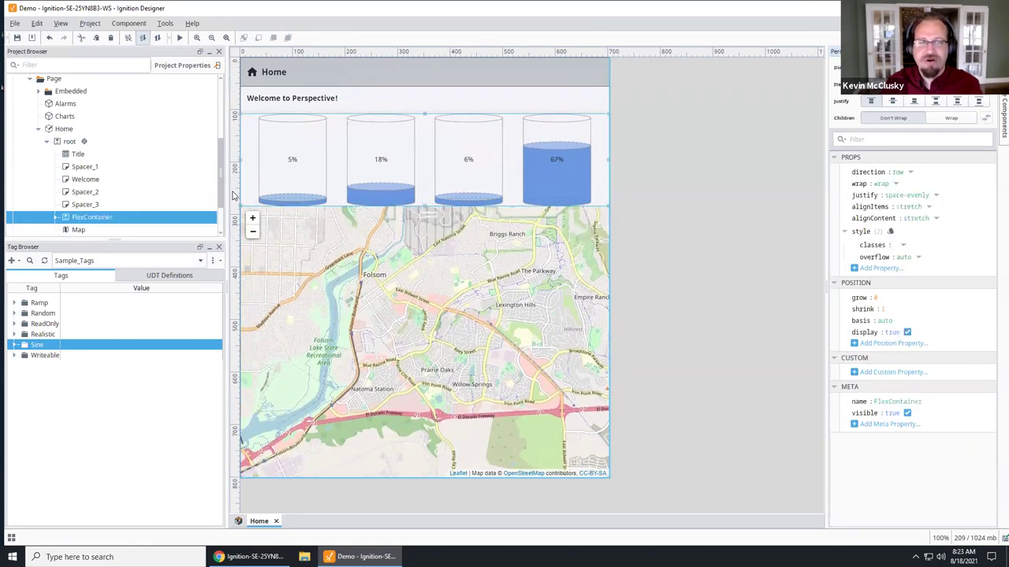
Step: Enter a bottom margin in the tank FlexContainer's style editor and apply it
{"action": "left_click", "coordinate": [890, 232]}
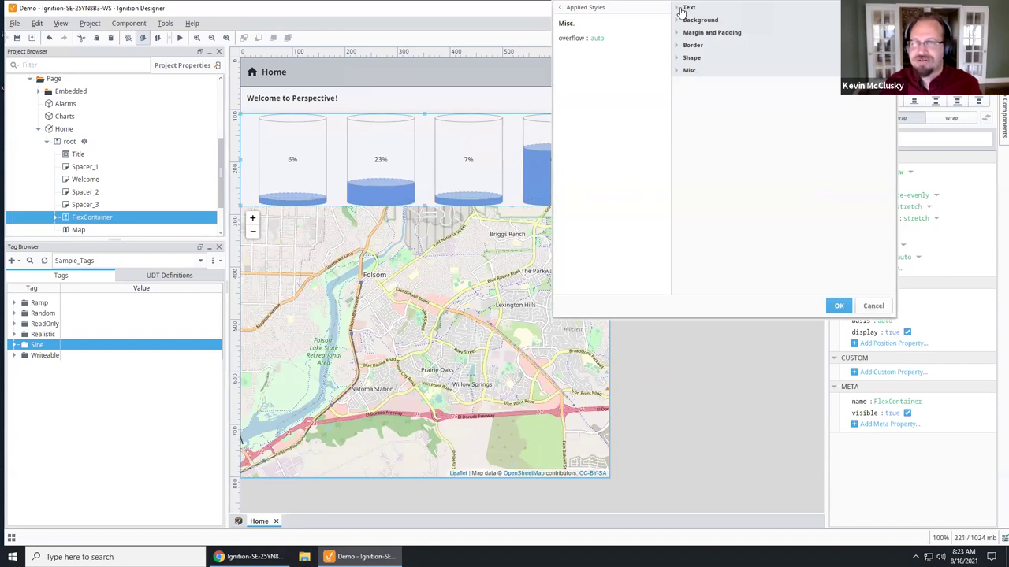
{"action": "left_click", "coordinate": [676, 32]}
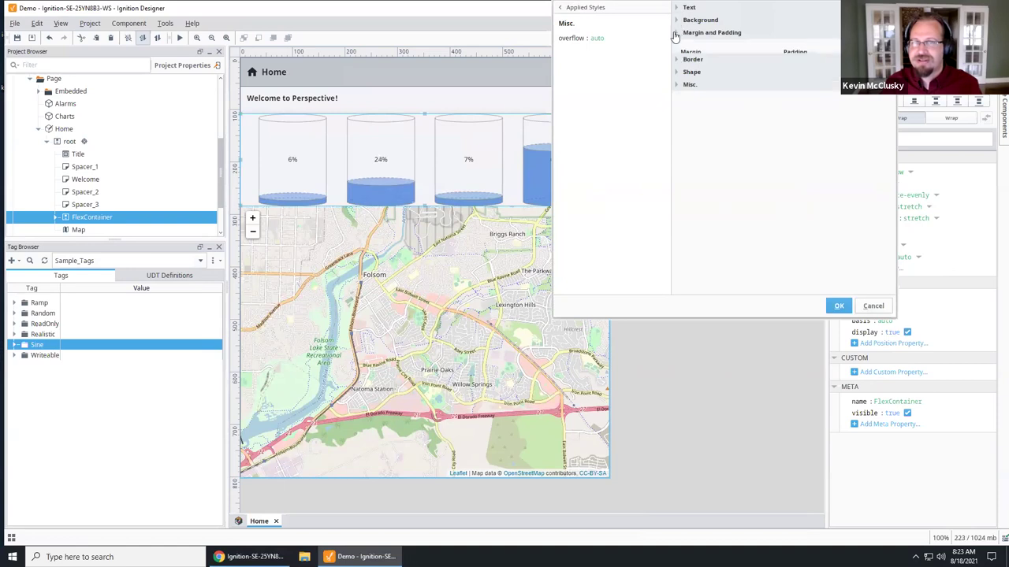
{"action": "left_click", "coordinate": [786, 178]}
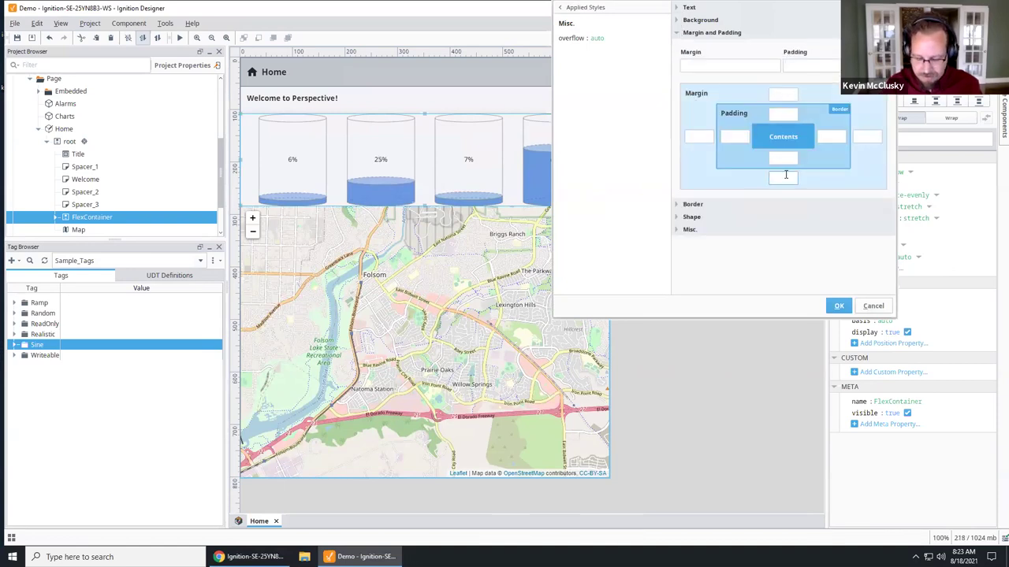
{"action": "type", "text": "5p"}
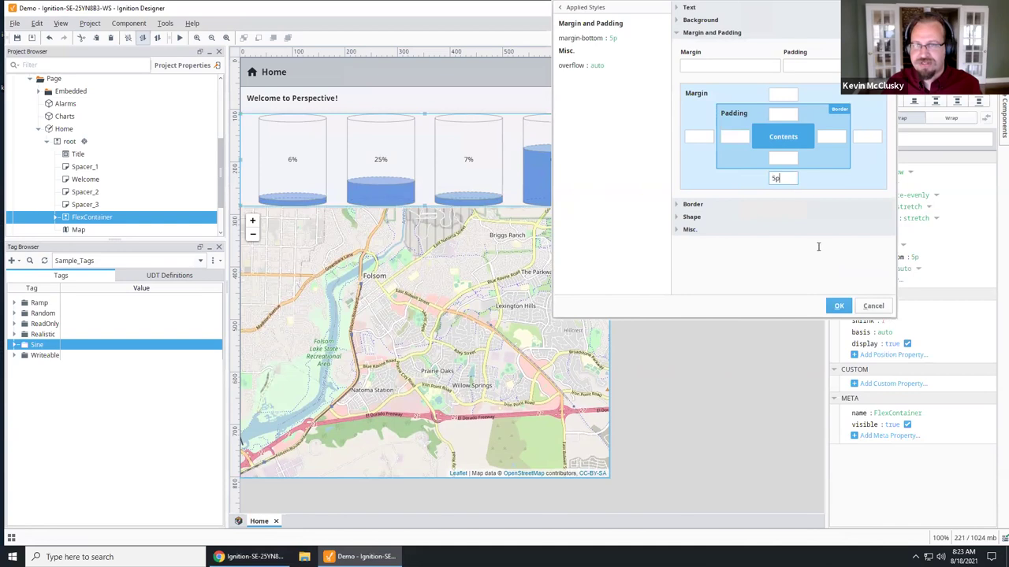
{"action": "left_click", "coordinate": [837, 307]}
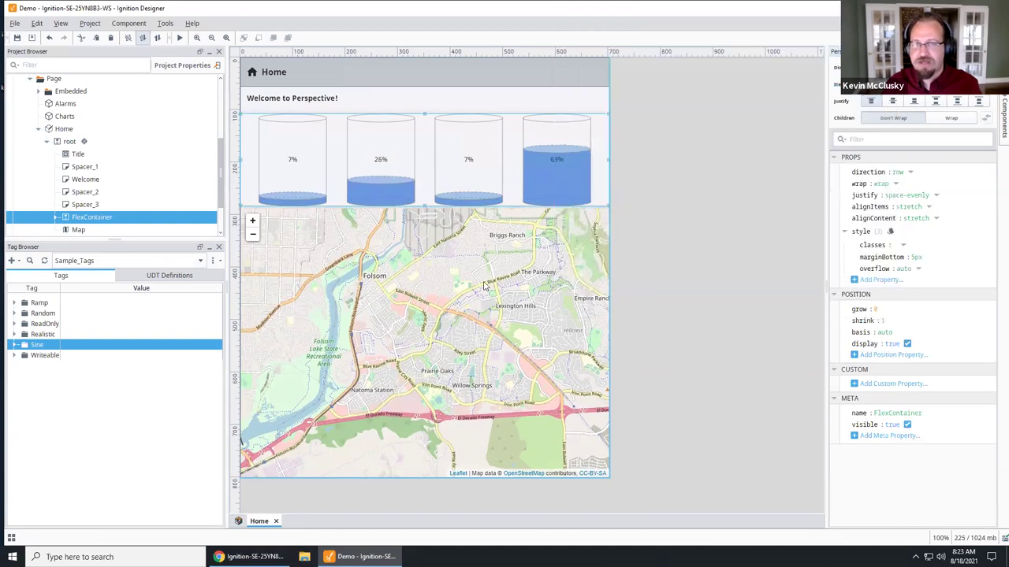
Step: Change the tank row's style.marginBottom to 20px in the Property Editor
{"action": "left_click", "coordinate": [487, 283]}
{"action": "left_click", "coordinate": [497, 105]}
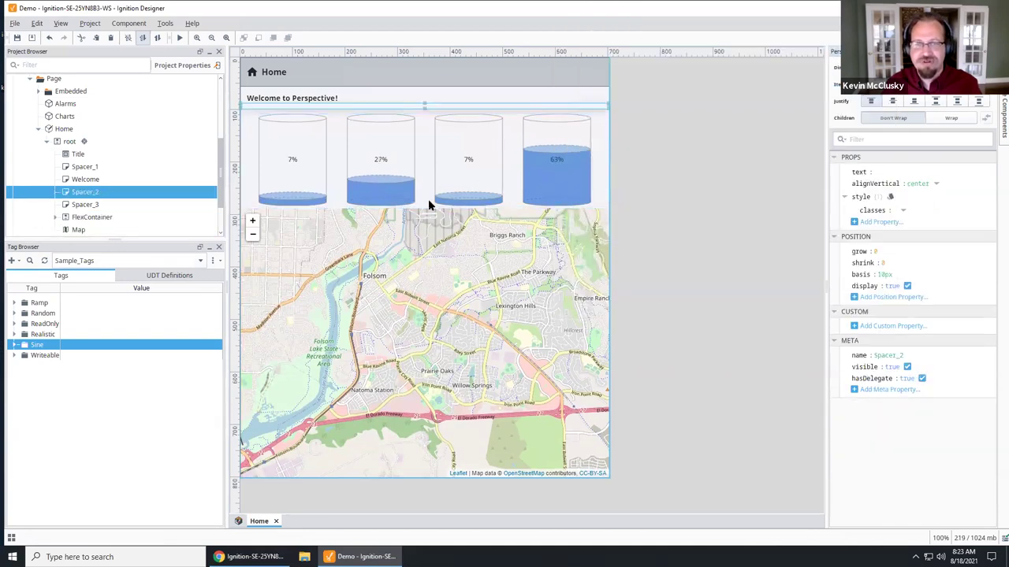
{"action": "left_click", "coordinate": [483, 187]}
{"action": "left_click", "coordinate": [916, 258]}
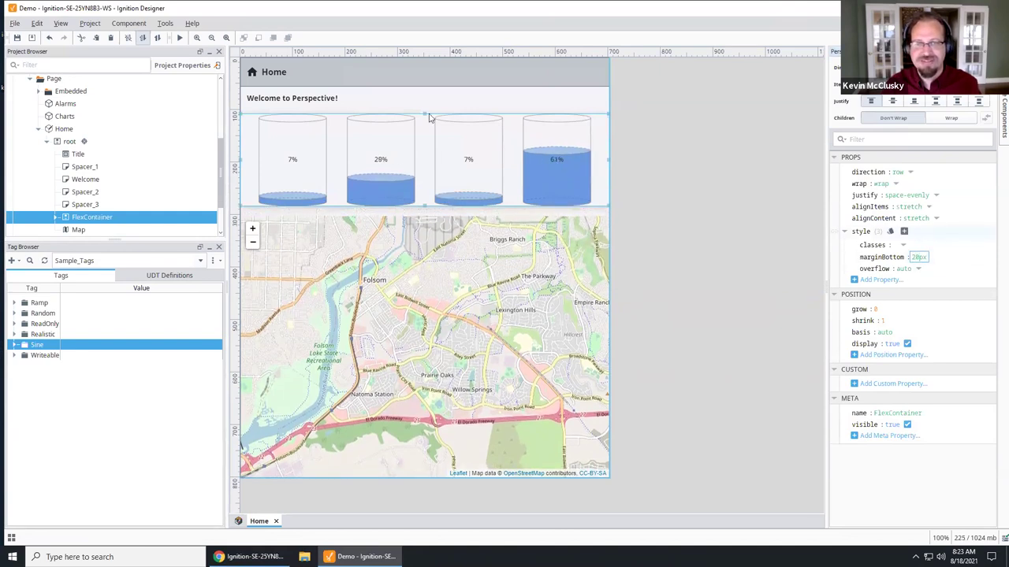
{"action": "left_click", "coordinate": [429, 215]}
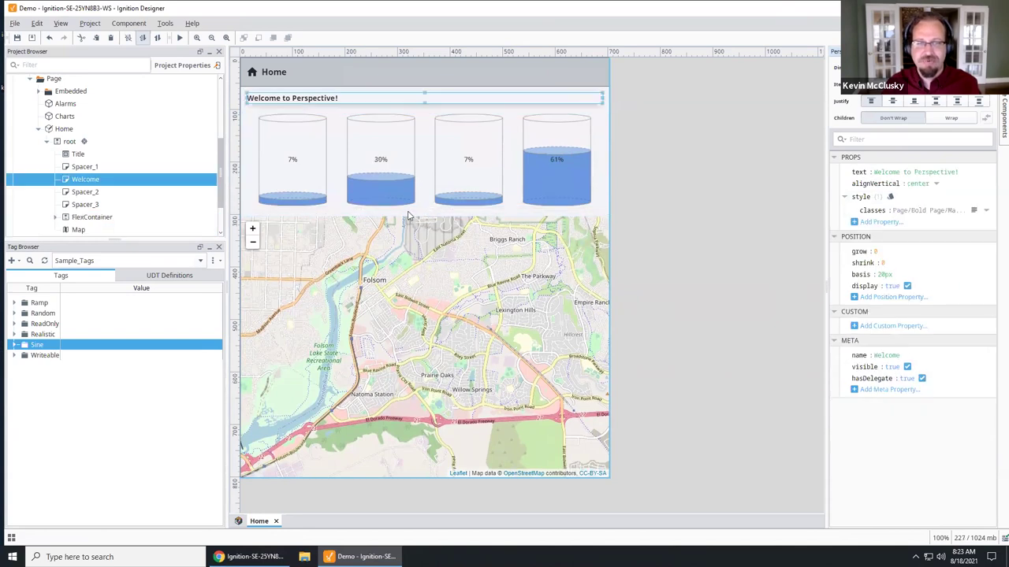
{"action": "left_click", "coordinate": [408, 215]}
{"action": "left_click", "coordinate": [446, 97]}
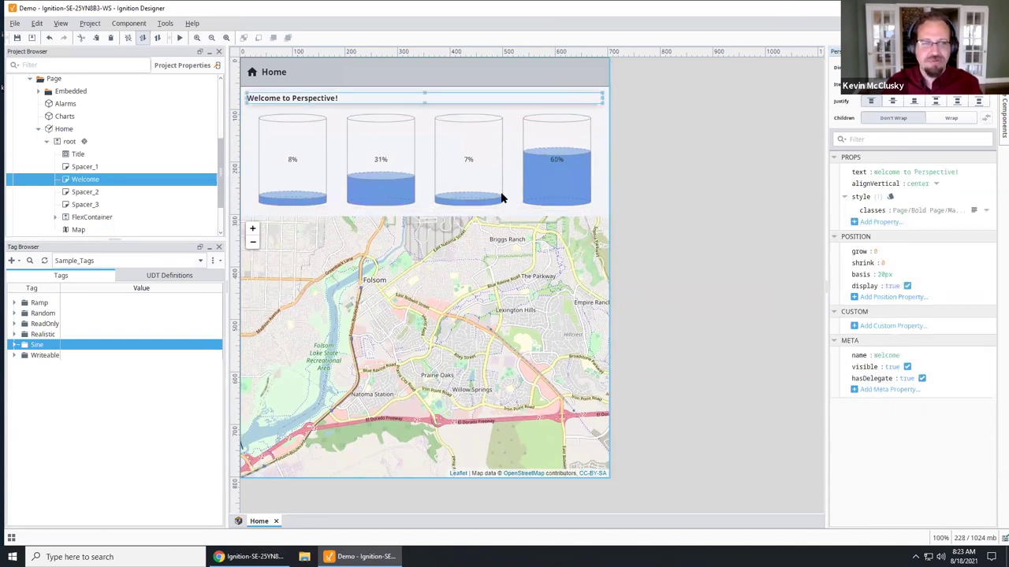
{"action": "left_click", "coordinate": [614, 292]}
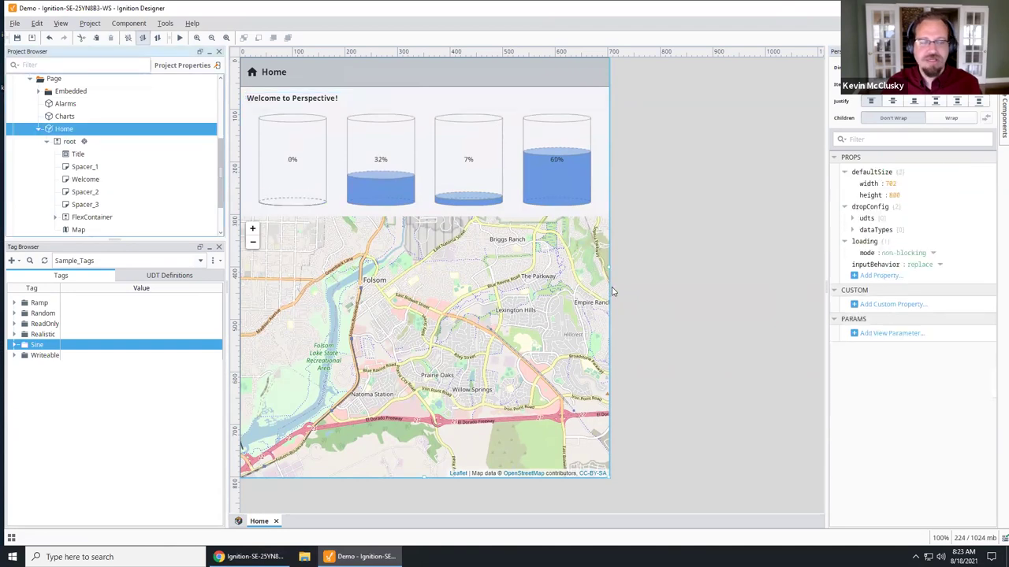
Step: Widen the Home view to 842 pixels and save the project with Ctrl+S
{"action": "left_click_drag", "start_coordinate": [608, 270], "coordinate": [425, 275]}
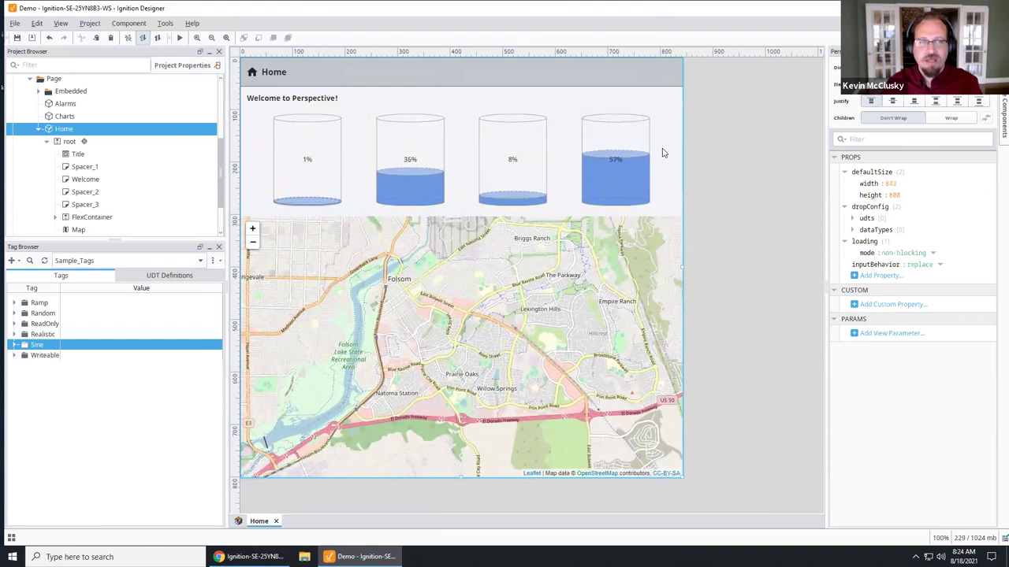
{"action": "key", "text": "ctrl+s"}
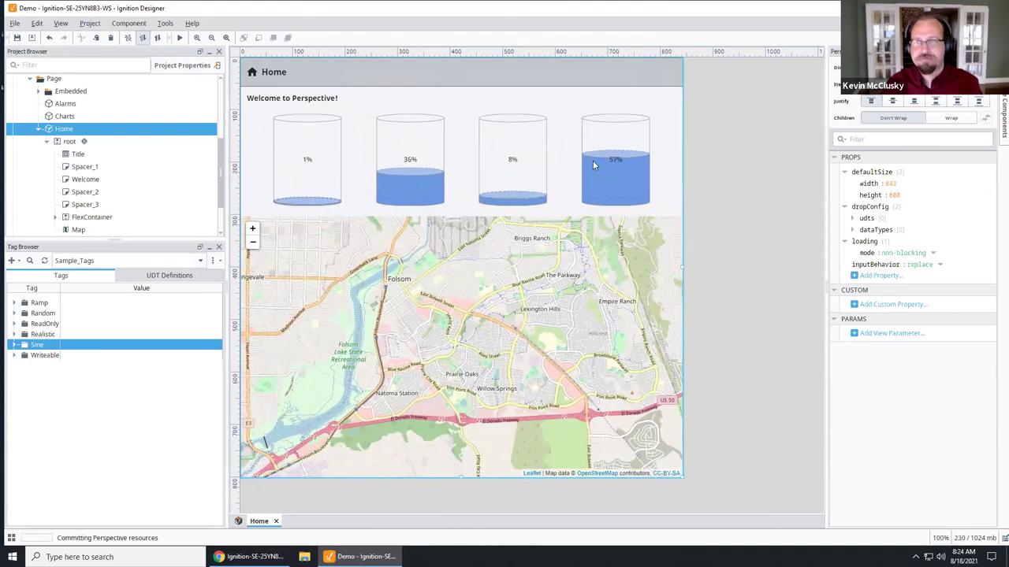
{"action": "left_click", "coordinate": [166, 24]}
Step: Launch the Perspective session in Chrome, resize and maximize it, then return to the Designer
{"action": "left_click", "coordinate": [334, 131]}
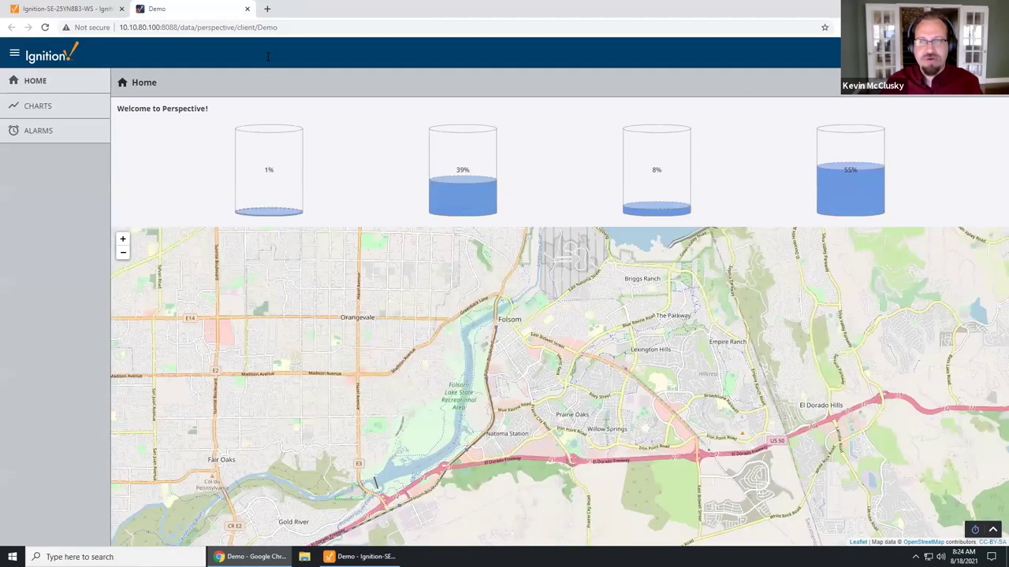
{"action": "double_click", "coordinate": [470, 5]}
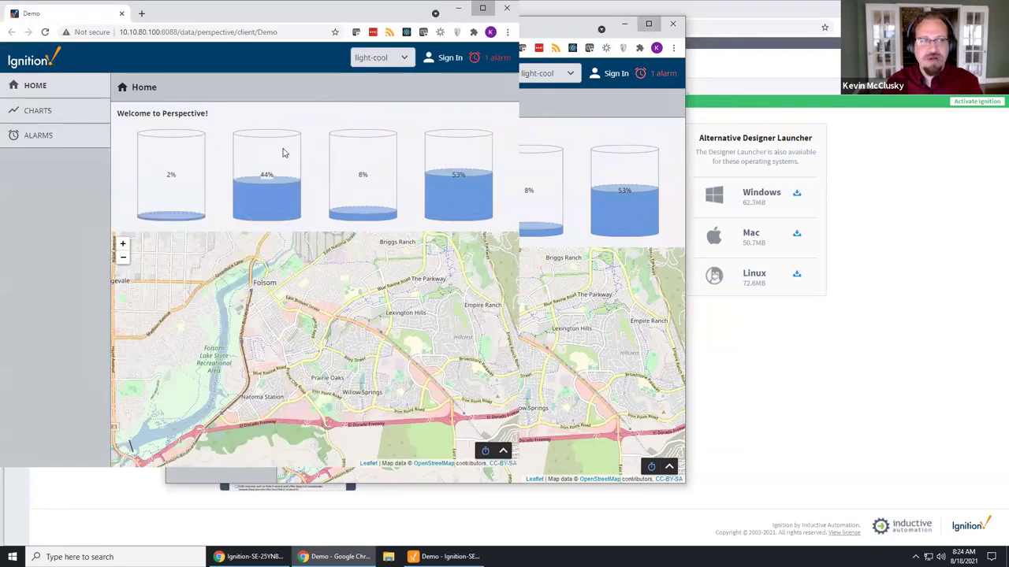
{"action": "key", "text": "super+Up"}
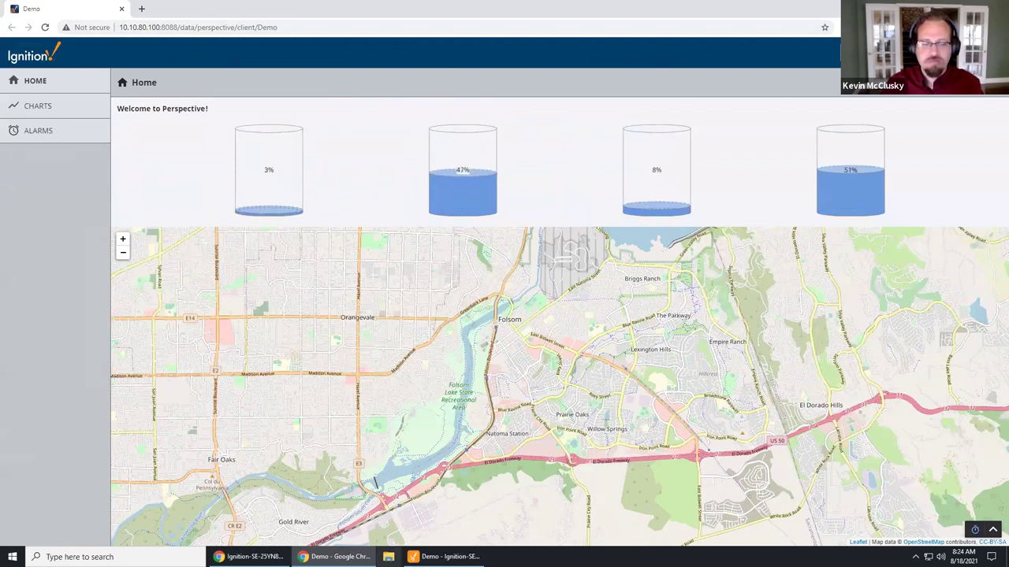
{"action": "key", "text": "alt+Tab"}
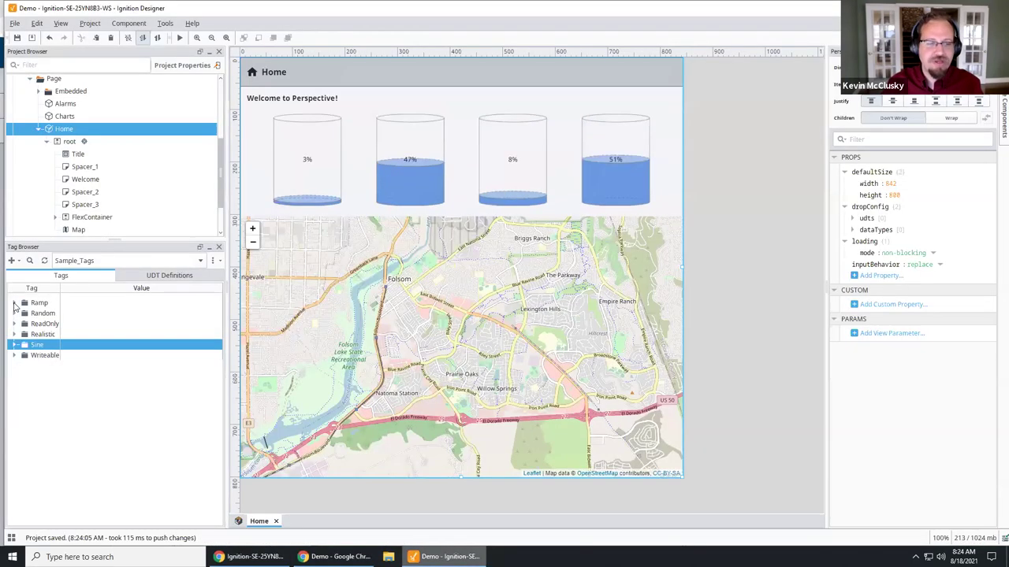
Step: Open the Charts view from the Project Browser
{"action": "left_click", "coordinate": [15, 304]}
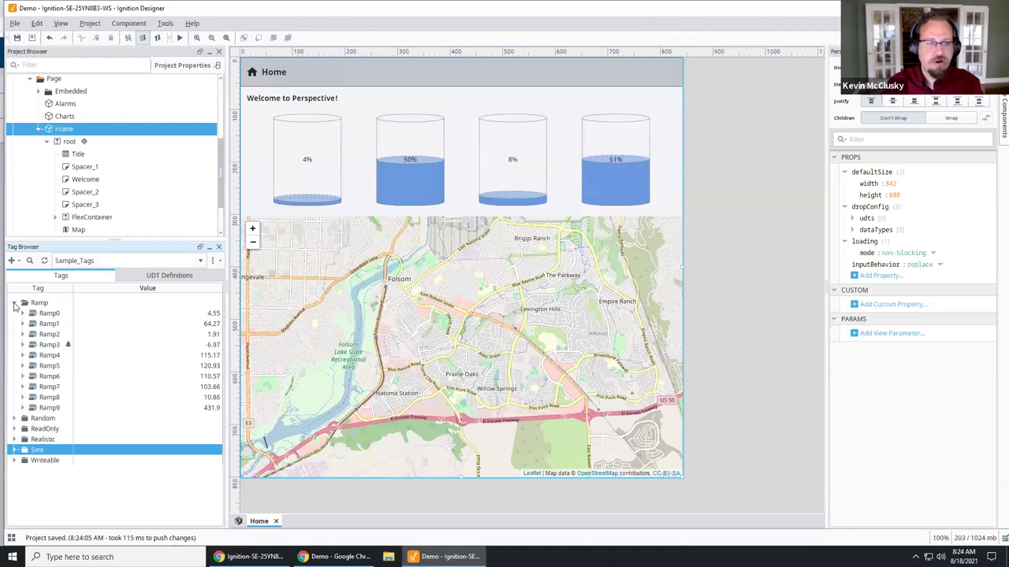
{"action": "left_click", "coordinate": [15, 304]}
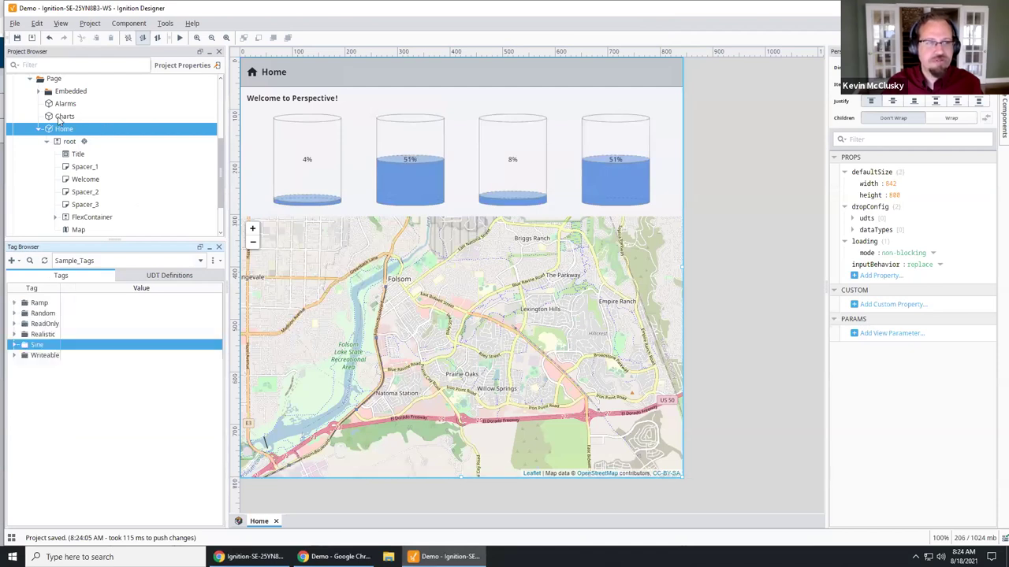
{"action": "double_click", "coordinate": [70, 117]}
{"action": "left_click", "coordinate": [15, 314]}
{"action": "left_click", "coordinate": [15, 315]}
{"action": "left_click", "coordinate": [14, 324]}
{"action": "left_click", "coordinate": [14, 324]}
Step: Edit Realistic0–Realistic9 together, confirm History Enabled to Sample_SQLite_Database, and cancel
{"action": "left_click", "coordinate": [14, 335]}
{"action": "left_click", "coordinate": [44, 345]}
{"action": "left_click", "coordinate": [55, 441], "text": "shift"}
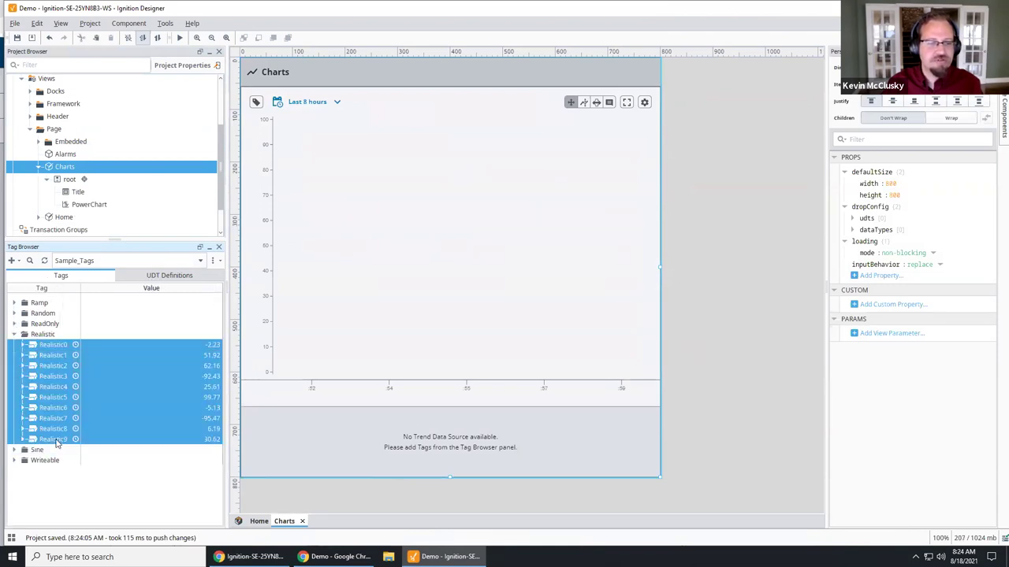
{"action": "right_click", "coordinate": [56, 439]}
{"action": "left_click", "coordinate": [92, 348]}
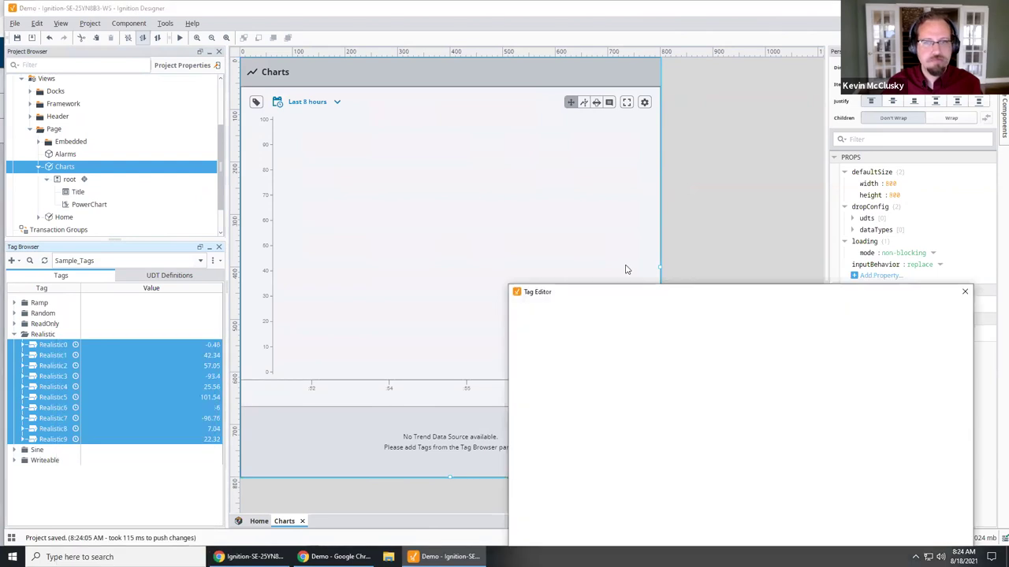
{"action": "left_click_drag", "start_coordinate": [725, 296], "coordinate": [685, 163]}
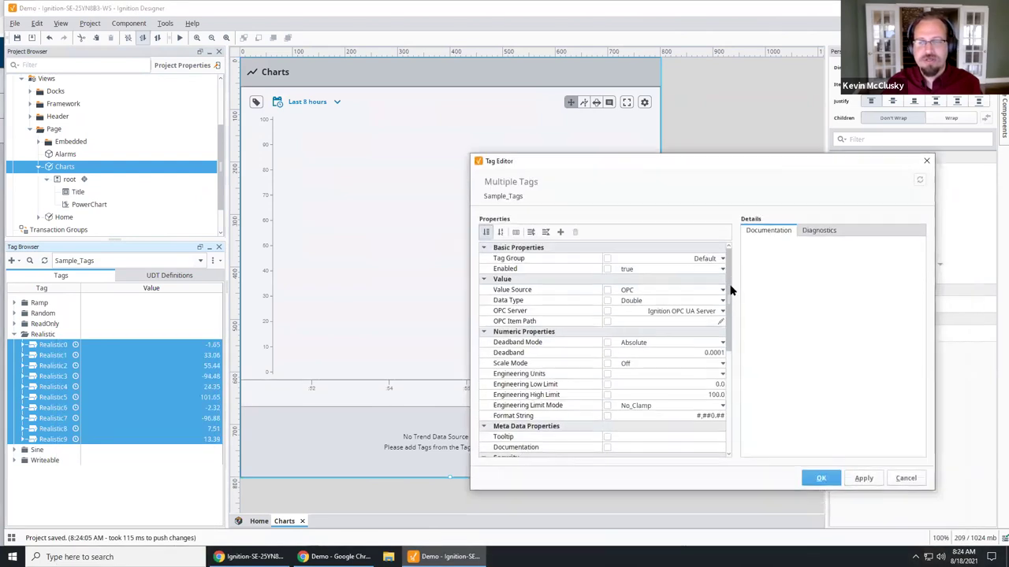
{"action": "scroll", "coordinate": [737, 436], "scroll_direction": "down", "scroll_amount": 3}
{"action": "scroll", "coordinate": [694, 410], "scroll_direction": "down", "scroll_amount": 6}
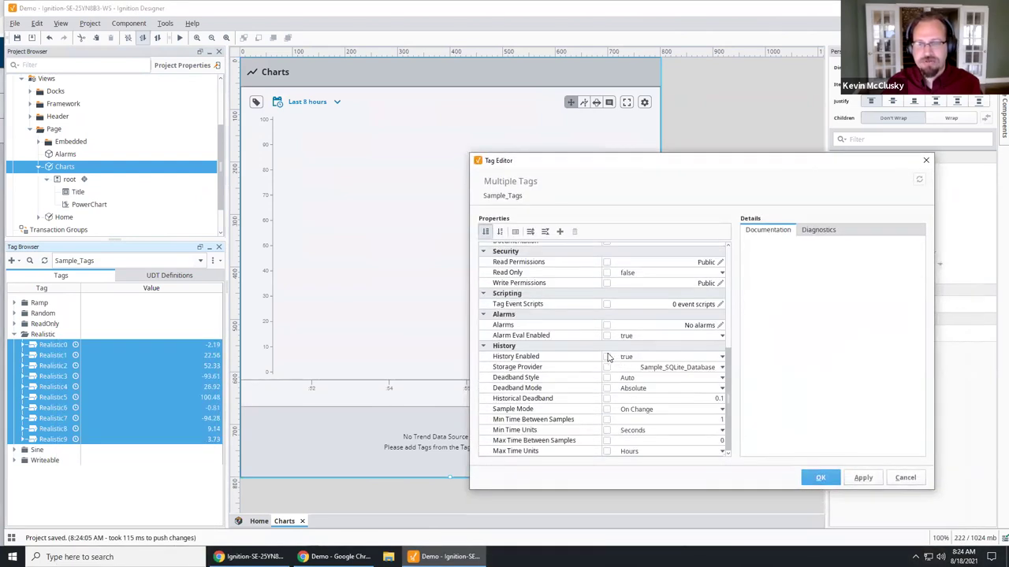
{"action": "left_click", "coordinate": [606, 357]}
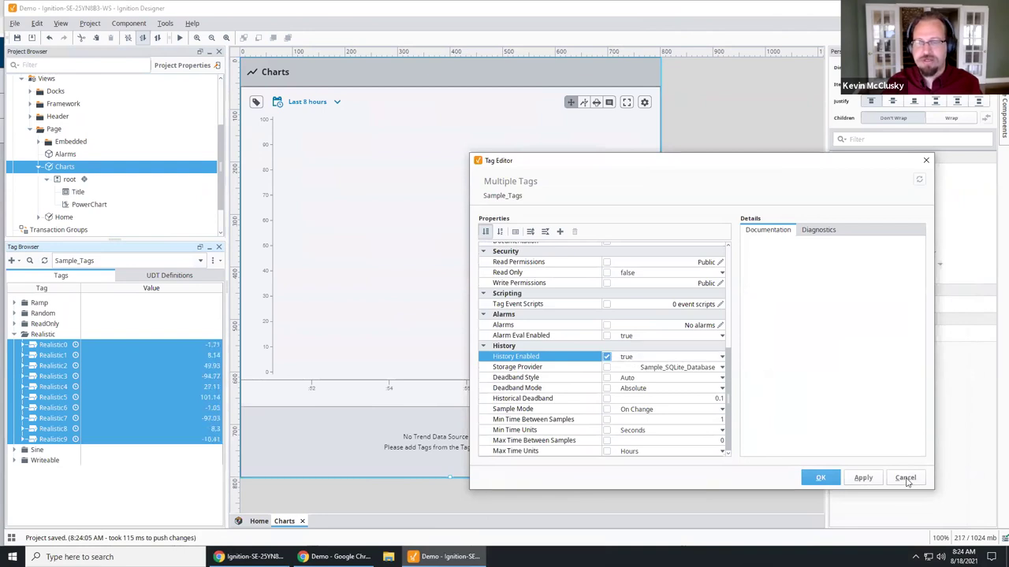
{"action": "left_click", "coordinate": [905, 478]}
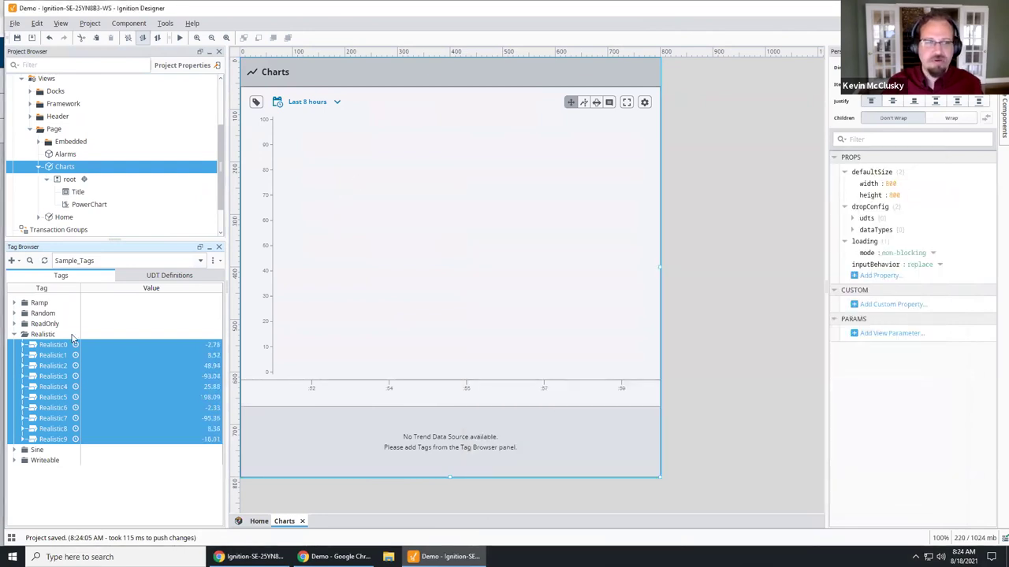
Step: In Preview mode, add realistic0 through realistic3 as pens on the power chart
{"action": "left_click", "coordinate": [179, 37]}
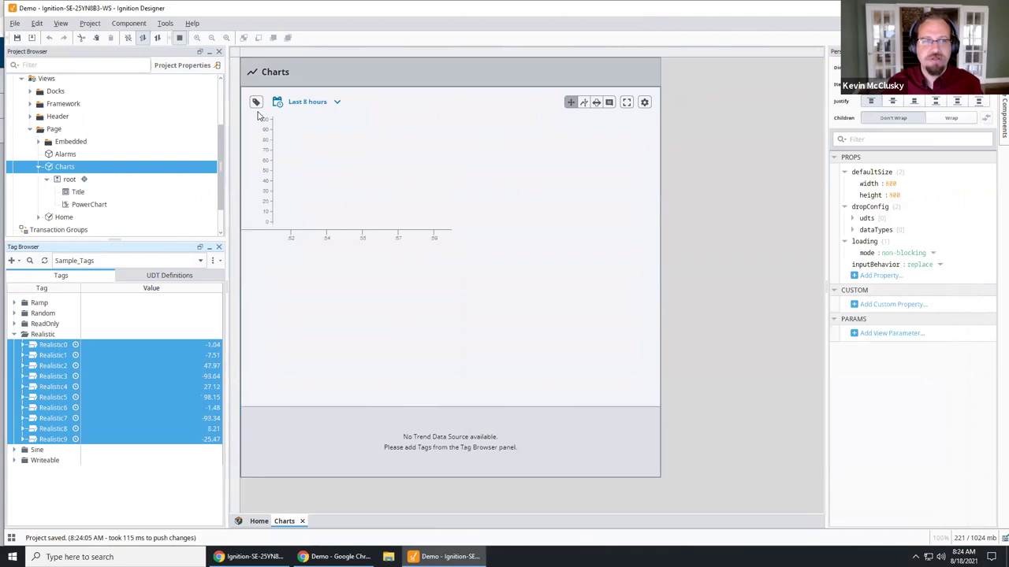
{"action": "left_click", "coordinate": [256, 101]}
{"action": "left_click", "coordinate": [252, 116]}
{"action": "left_click", "coordinate": [263, 128]}
{"action": "left_click", "coordinate": [272, 140]}
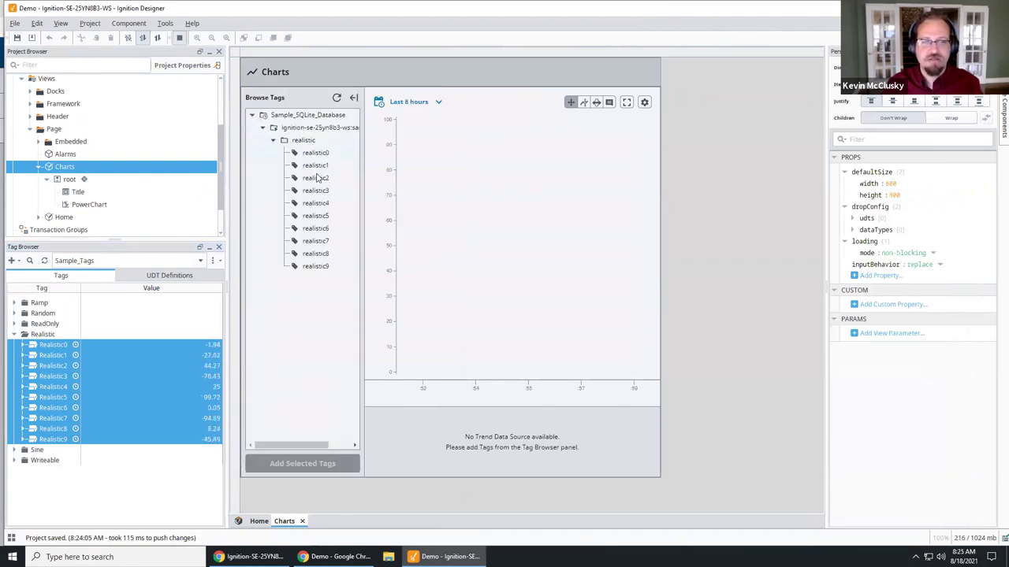
{"action": "left_click", "coordinate": [315, 153]}
{"action": "left_click", "coordinate": [317, 165], "text": "shift"}
{"action": "mouse_move", "coordinate": [317, 191]}
{"action": "left_mouse_down"}
{"action": "mouse_move", "coordinate": [320, 254]}
{"action": "mouse_move", "coordinate": [319, 192]}
{"action": "left_mouse_up"}
{"action": "left_click", "coordinate": [315, 462]}
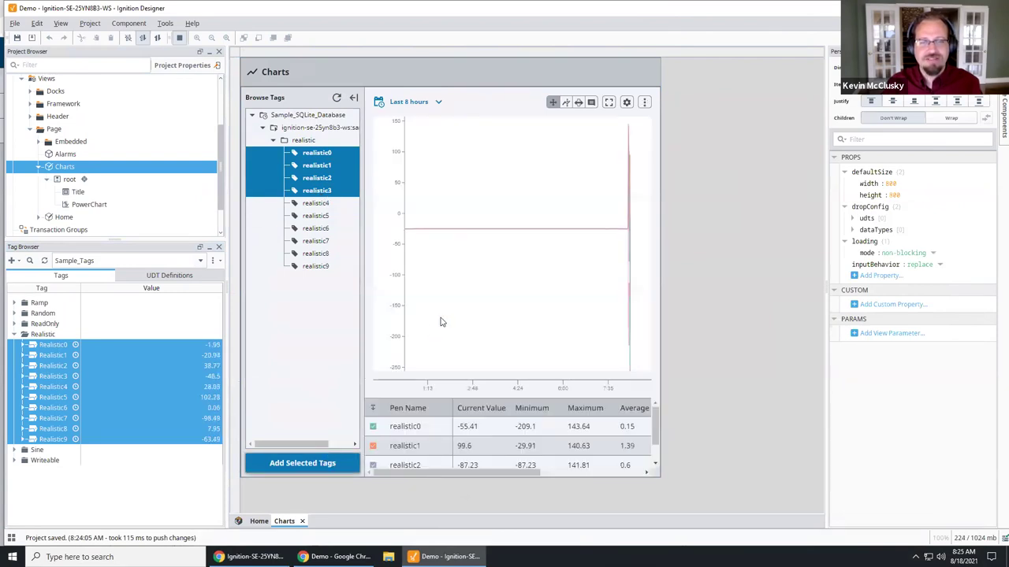
Step: Set the chart's date range to the last 4 minutes and apply it
{"action": "left_click", "coordinate": [439, 102]}
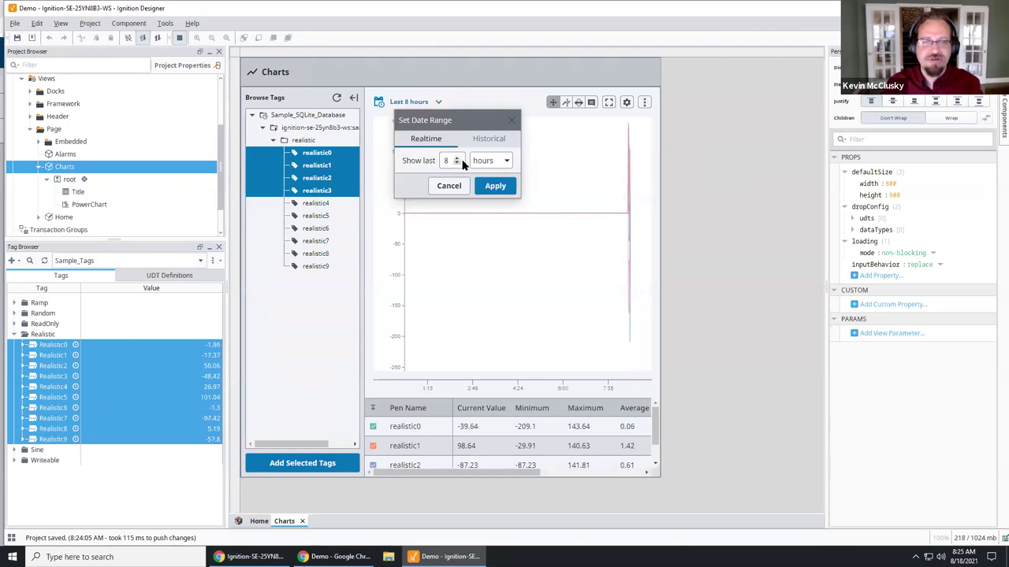
{"action": "left_click", "coordinate": [457, 164]}
{"action": "left_click", "coordinate": [457, 164]}
{"action": "left_click", "coordinate": [456, 164]}
{"action": "left_click", "coordinate": [482, 161]}
{"action": "left_click", "coordinate": [489, 185]}
{"action": "left_click", "coordinate": [494, 185]}
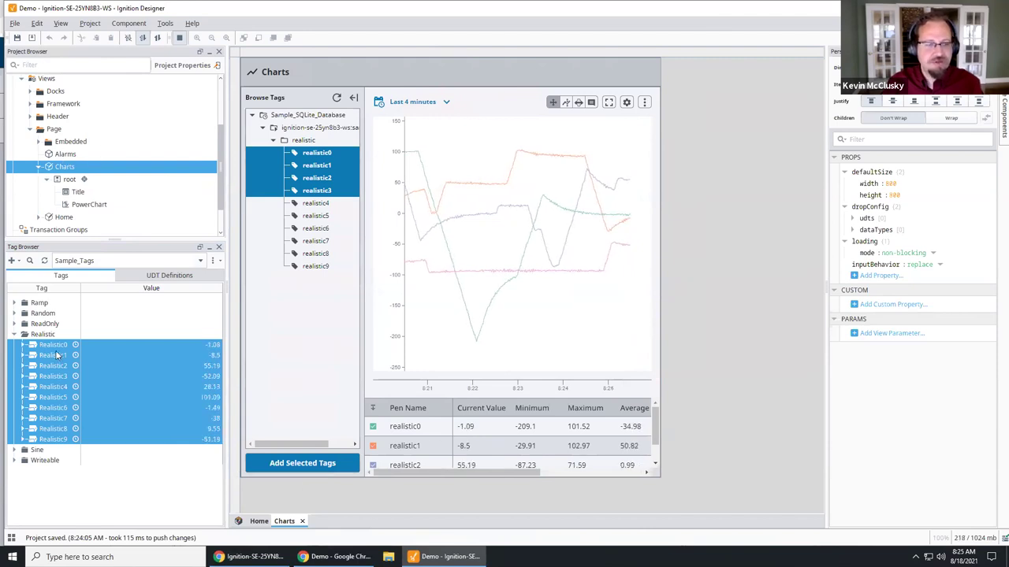
{"action": "left_click", "coordinate": [14, 303]}
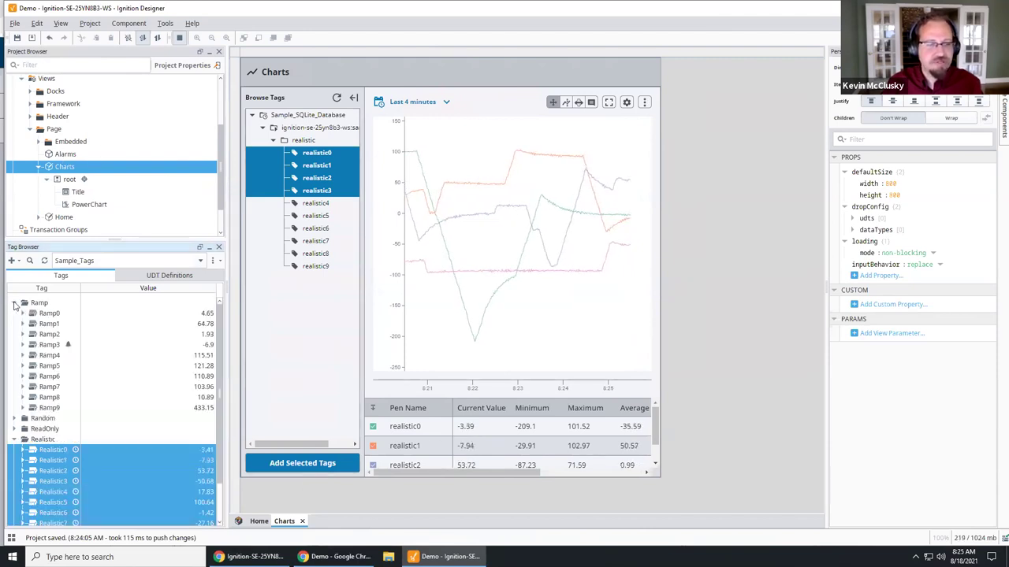
Step: Open Ramp3's tag settings and view its High Alarm configuration
{"action": "double_click", "coordinate": [46, 344]}
{"action": "scroll", "coordinate": [597, 287], "scroll_direction": "up", "scroll_amount": 3}
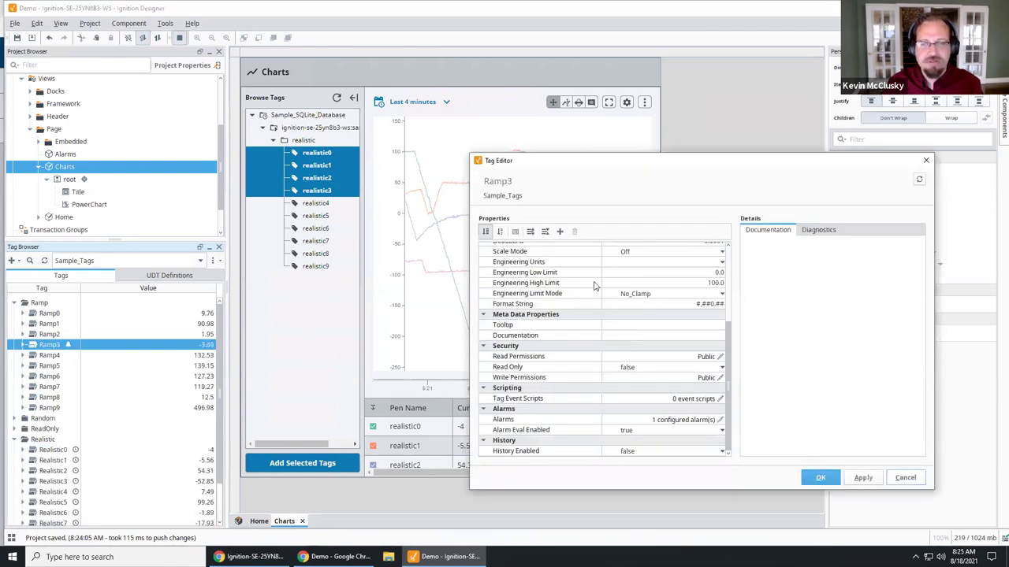
{"action": "scroll", "coordinate": [631, 363], "scroll_direction": "up", "scroll_amount": 2}
{"action": "scroll", "coordinate": [630, 368], "scroll_direction": "down", "scroll_amount": 2}
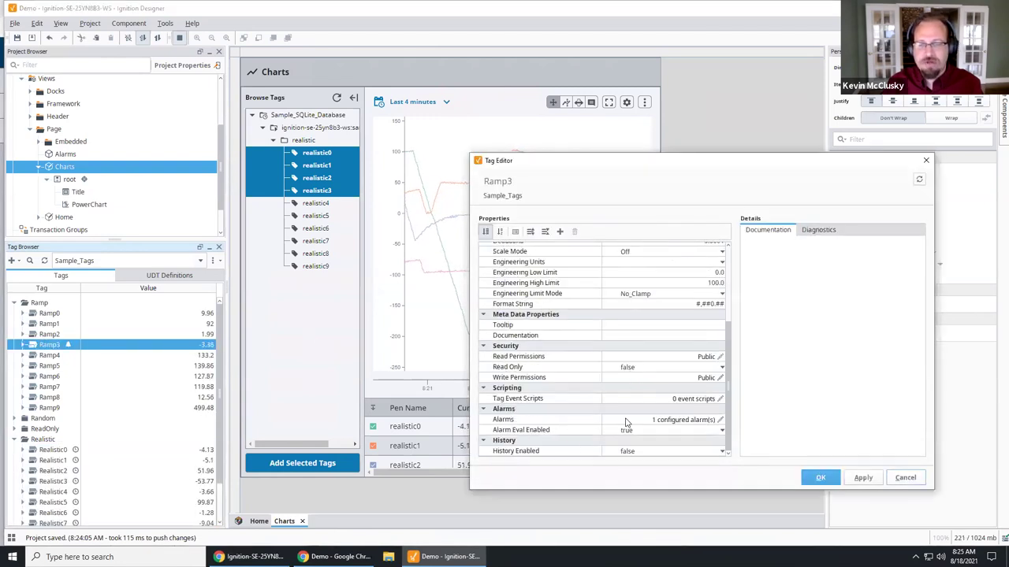
{"action": "left_click", "coordinate": [722, 420]}
{"action": "left_click", "coordinate": [721, 420]}
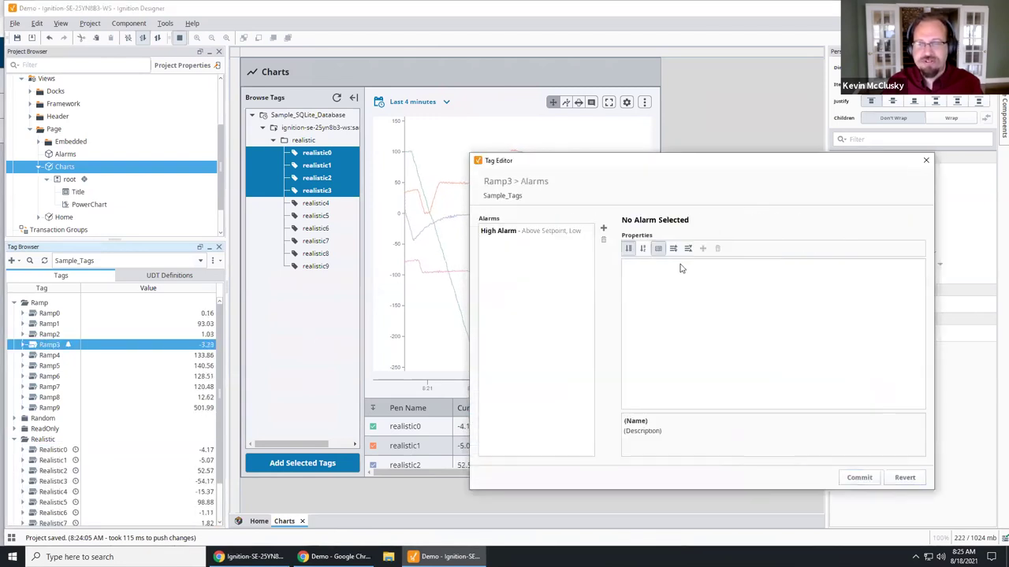
{"action": "left_click", "coordinate": [488, 235]}
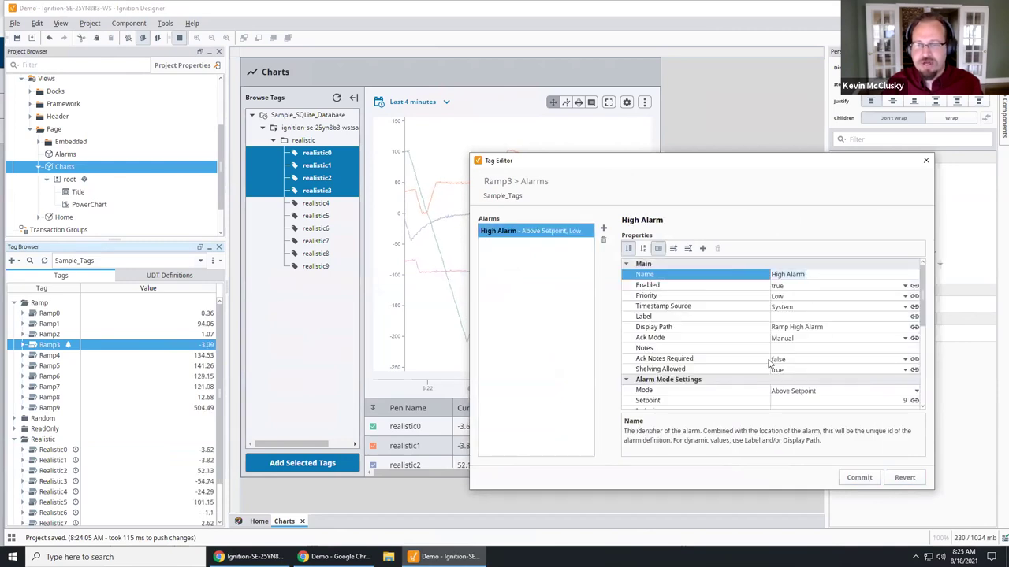
Step: Keep the High Alarm at Above Setpoint with setpoint 9, close the editor, and save
{"action": "scroll", "coordinate": [819, 386], "scroll_direction": "down", "scroll_amount": 3}
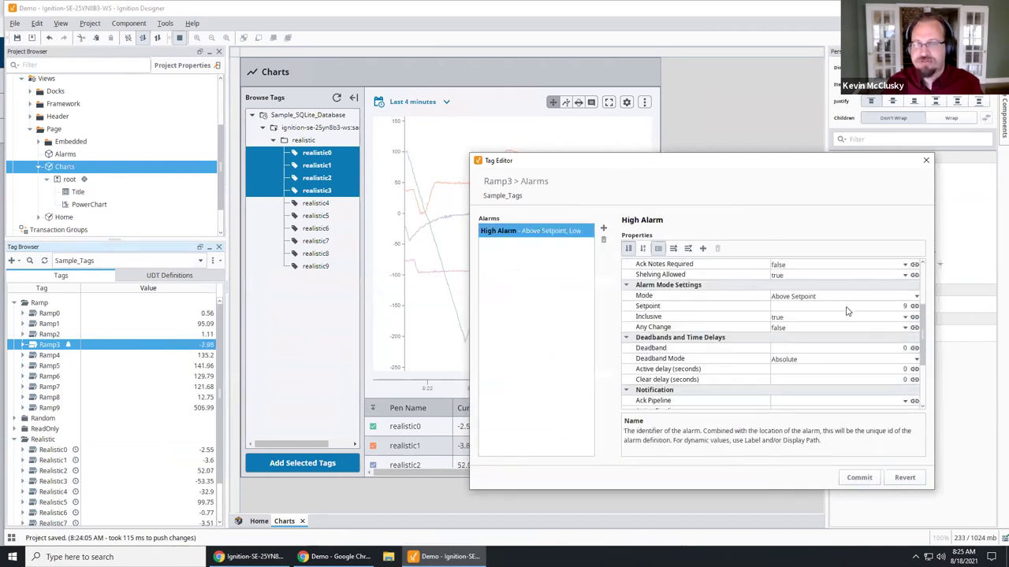
{"action": "left_click", "coordinate": [850, 307]}
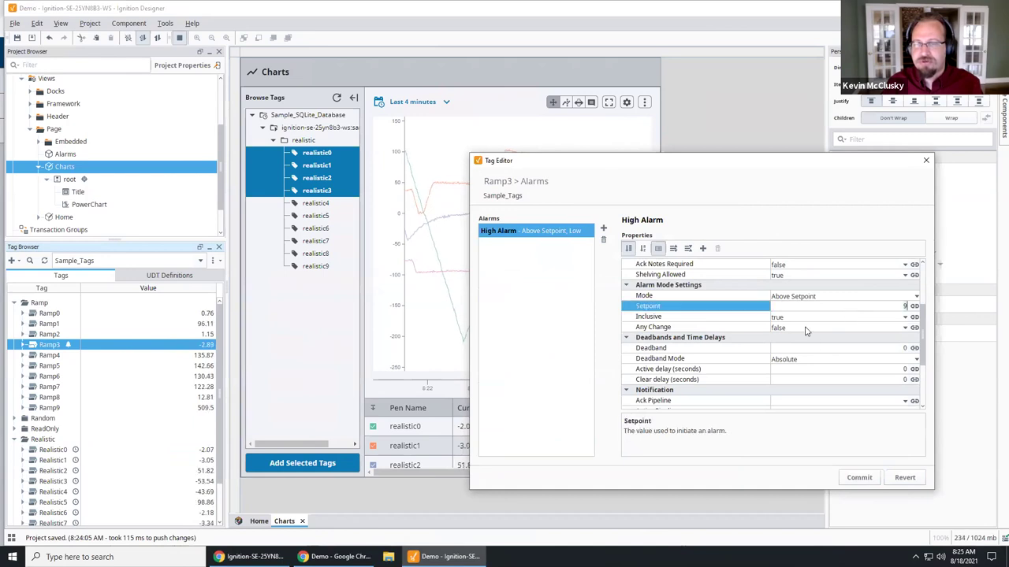
{"action": "left_click", "coordinate": [846, 298]}
{"action": "left_click", "coordinate": [725, 298]}
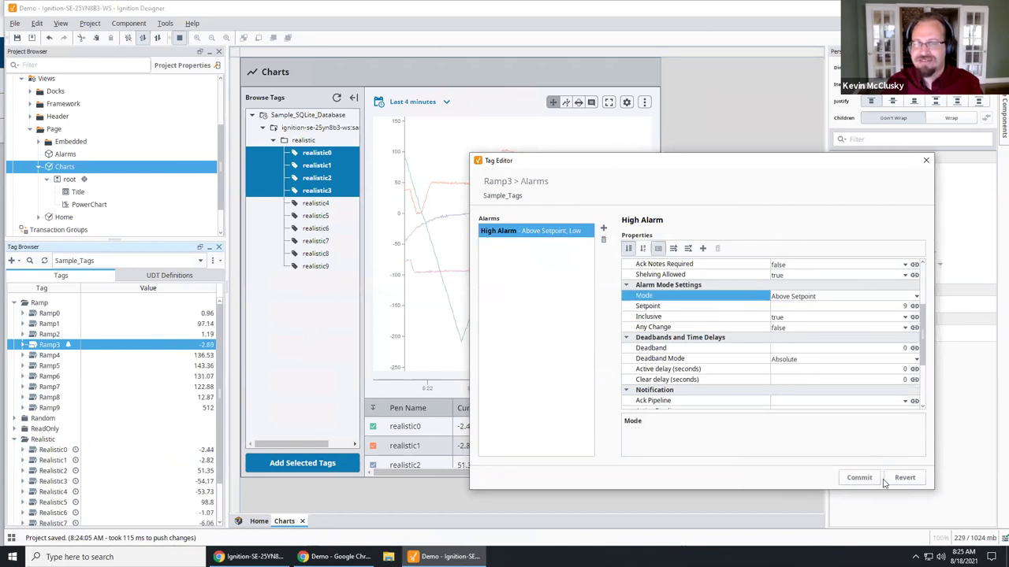
{"action": "left_click", "coordinate": [926, 160]}
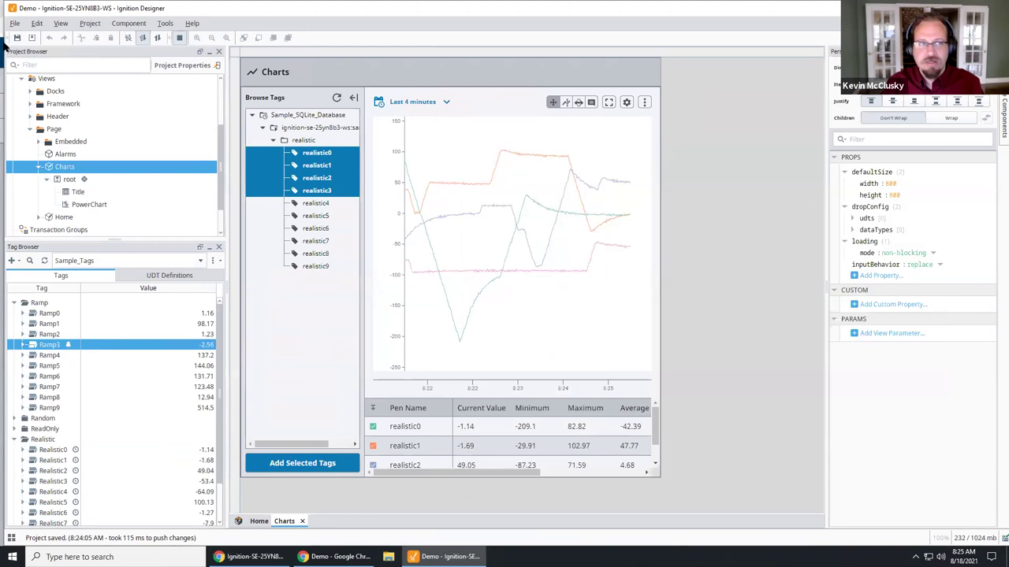
{"action": "left_click", "coordinate": [16, 37]}
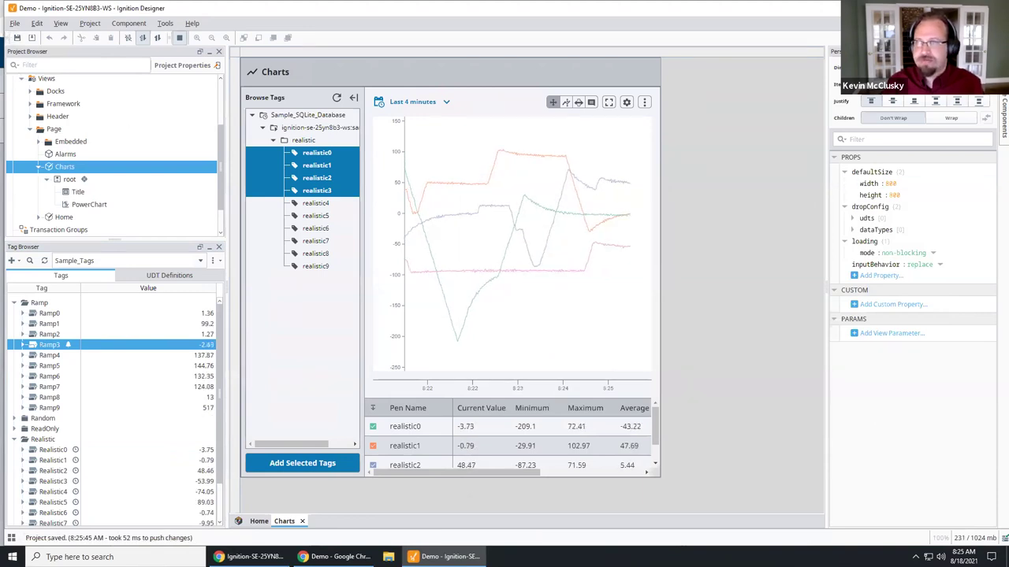
Step: Check the Level Lo and Ramp High alarms on the ALARMS page, then go through CHARTS back to HOME
{"action": "mouse_move", "coordinate": [335, 556]}
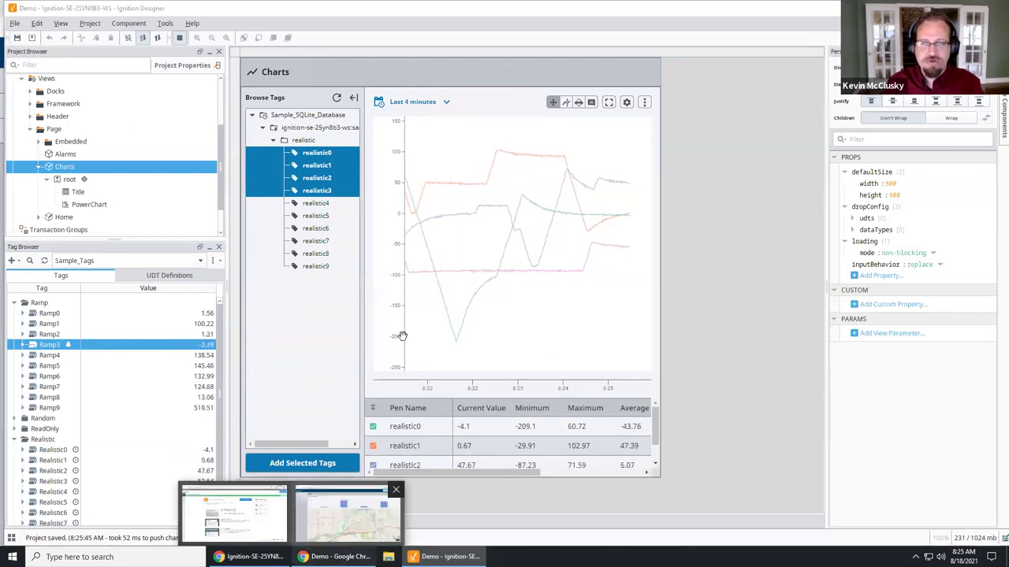
{"action": "left_click", "coordinate": [347, 512]}
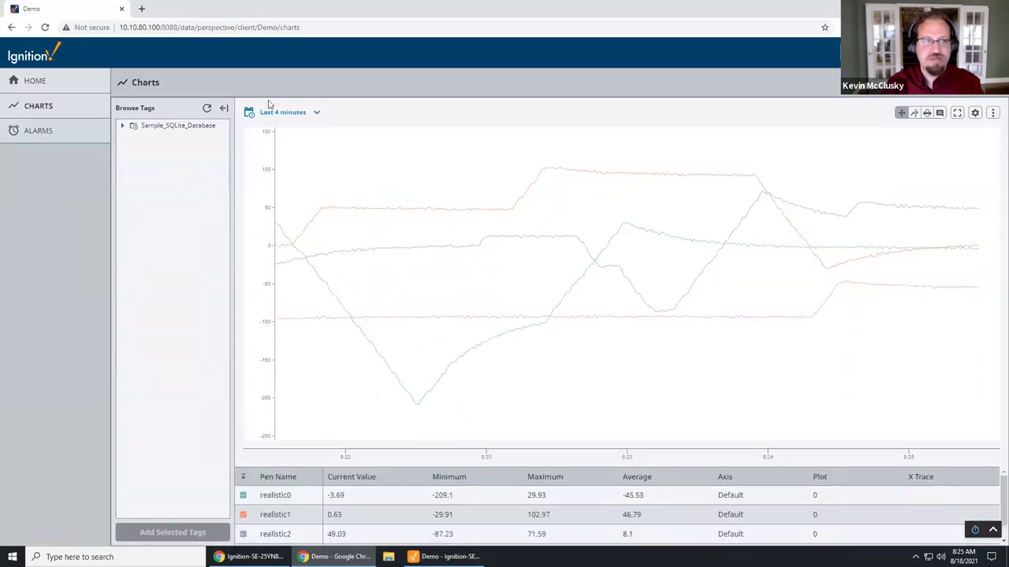
{"action": "left_click", "coordinate": [52, 131]}
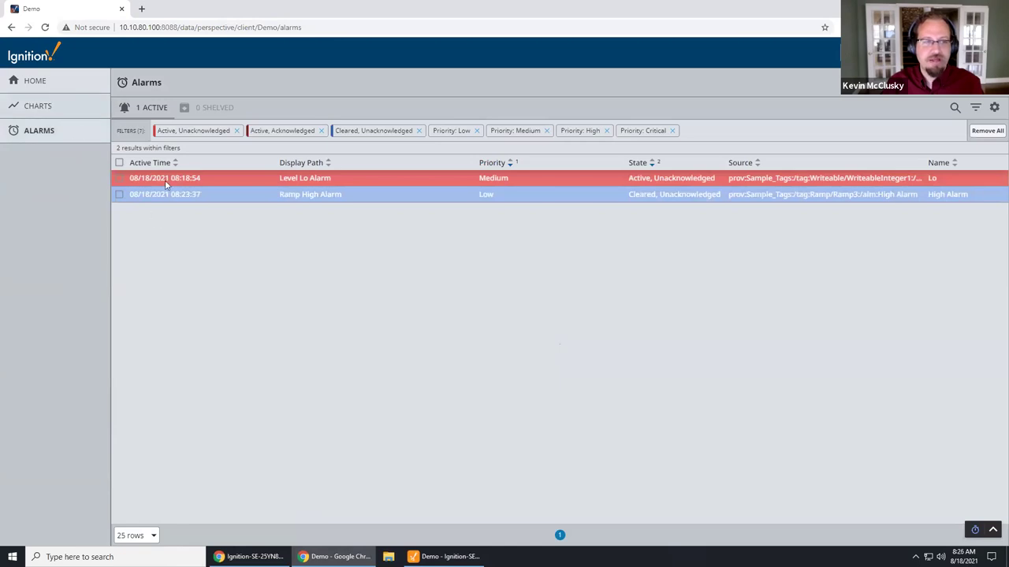
{"action": "left_click", "coordinate": [371, 196]}
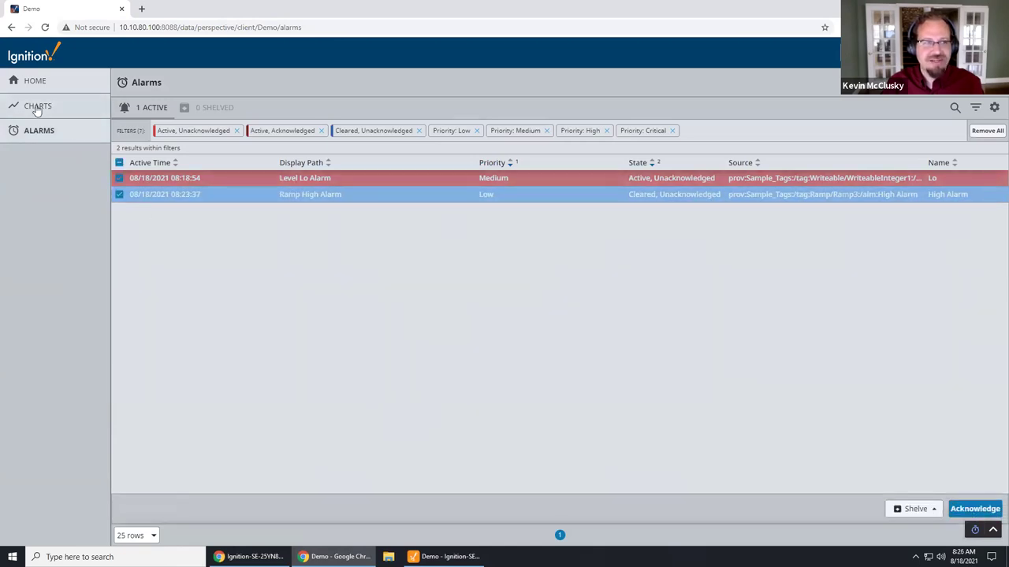
{"action": "left_click", "coordinate": [38, 107]}
{"action": "left_click", "coordinate": [43, 83]}
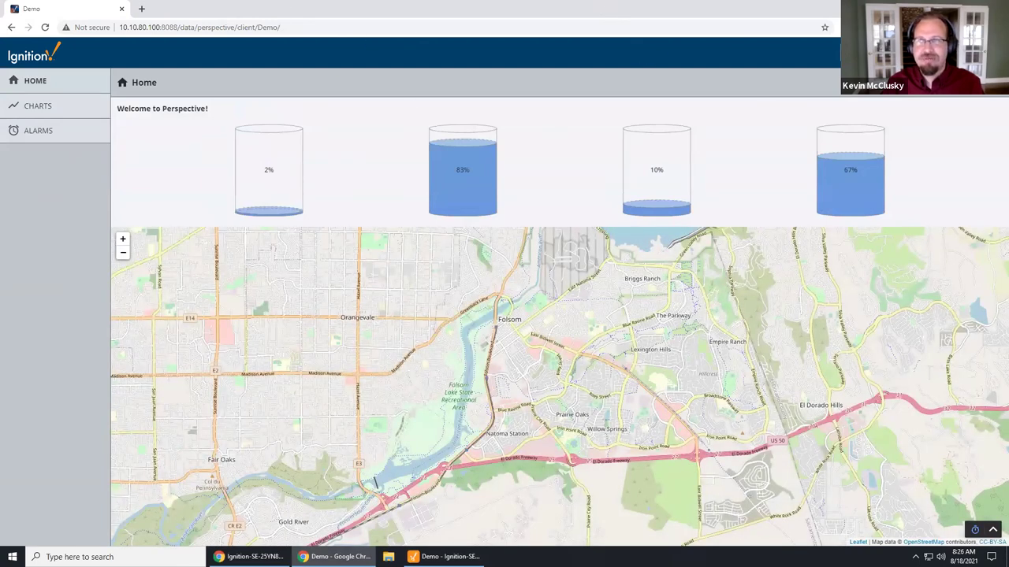
Step: Open the desktop QR code PNG in Photos full screen, then close it with Alt+F4
{"action": "key", "text": "alt+Tab"}
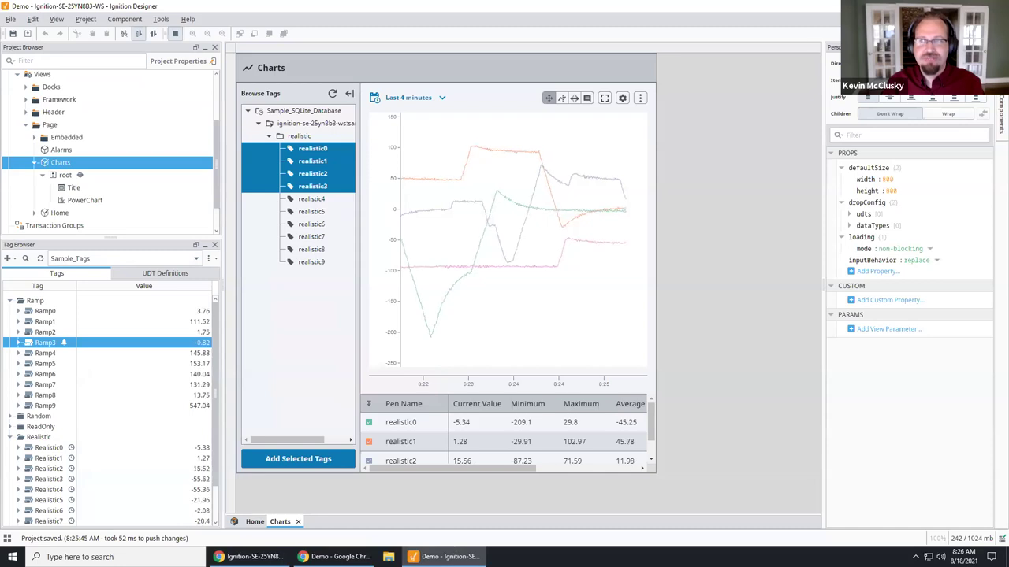
{"action": "key", "text": "alt+Tab"}
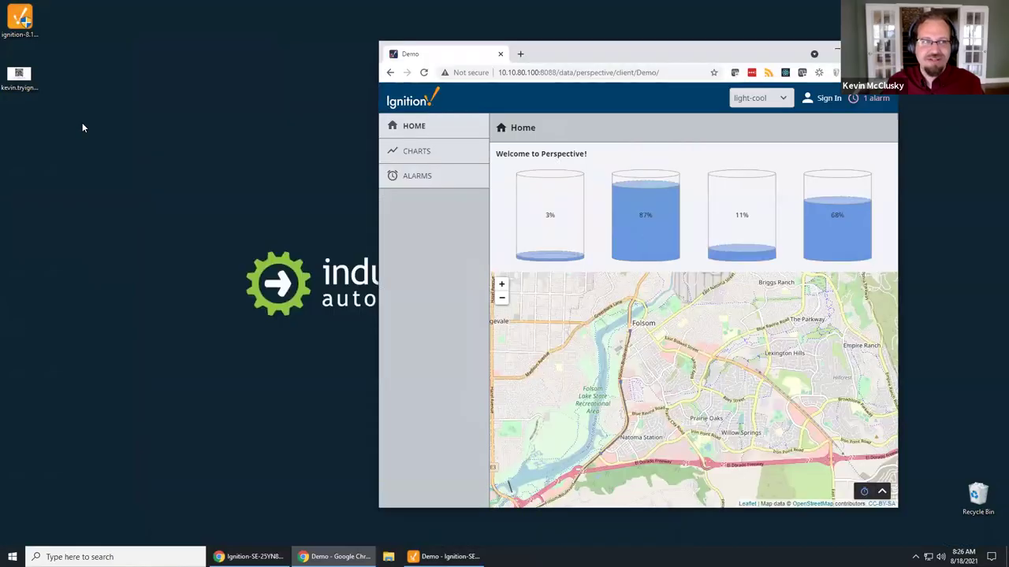
{"action": "double_click", "coordinate": [21, 79]}
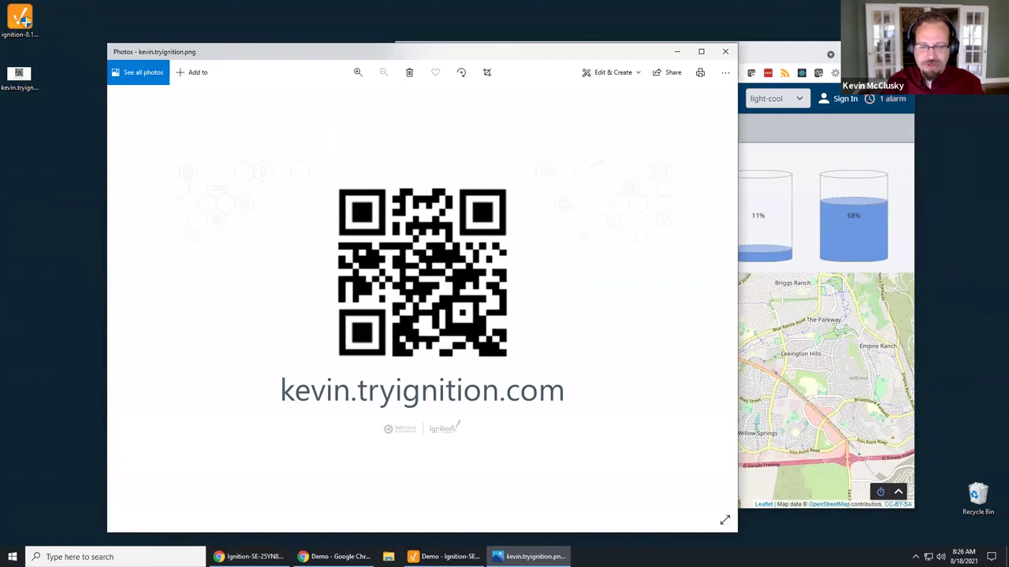
{"action": "mouse_move", "coordinate": [445, 557]}
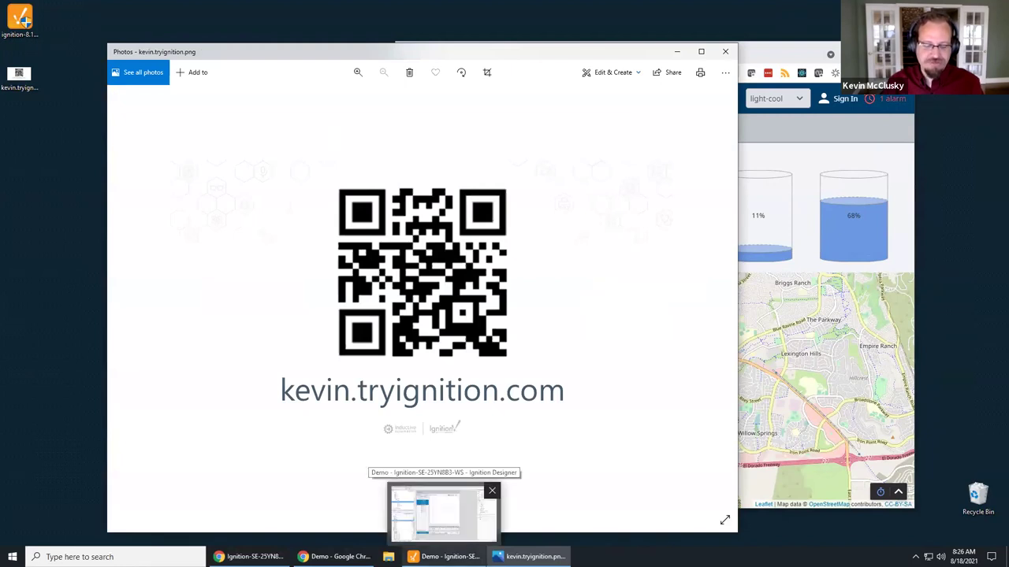
{"action": "left_click", "coordinate": [702, 52]}
{"action": "mouse_move", "coordinate": [529, 556]}
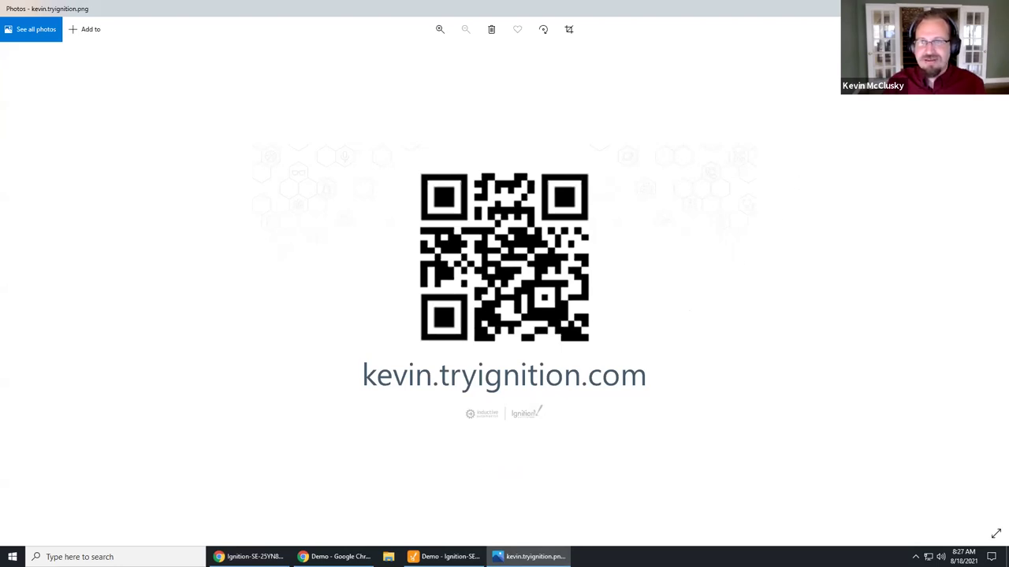
{"action": "key", "text": "alt+F4"}
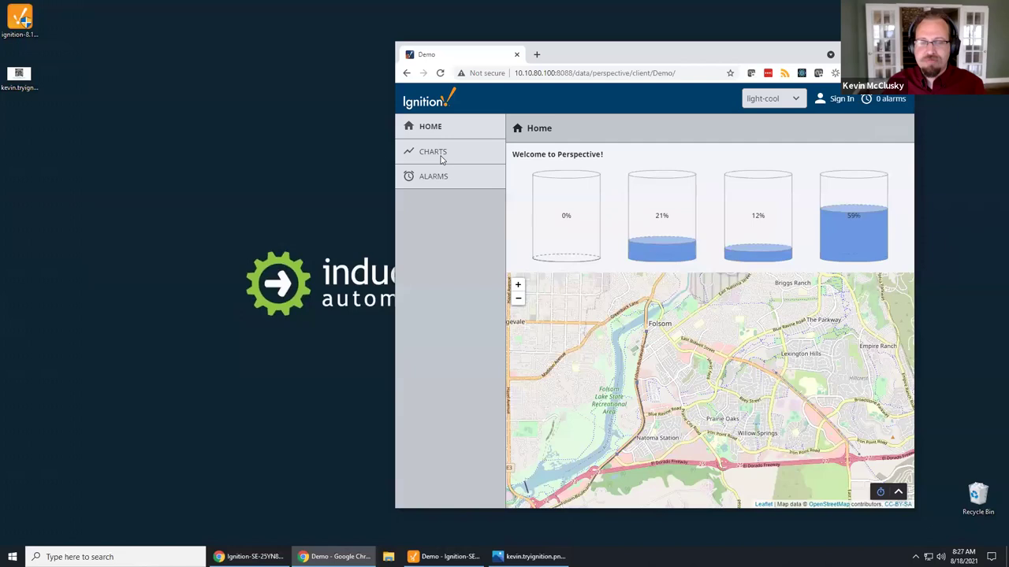
Step: Move the Perspective Demo browser window left and stretch both edges outward to widen it
{"action": "left_click_drag", "start_coordinate": [682, 54], "coordinate": [513, 66]}
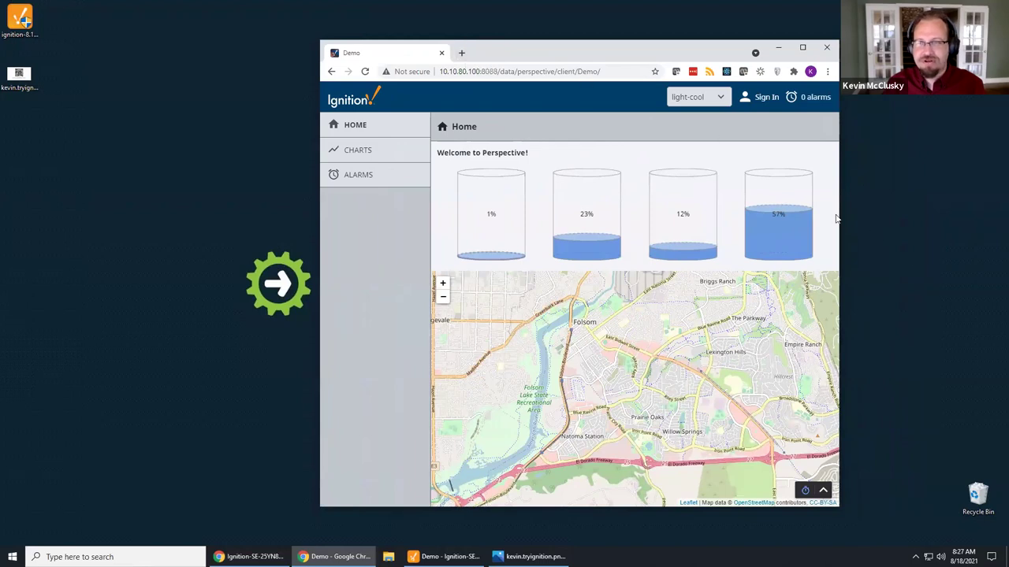
{"action": "left_click_drag", "start_coordinate": [900, 224], "coordinate": [913, 226]}
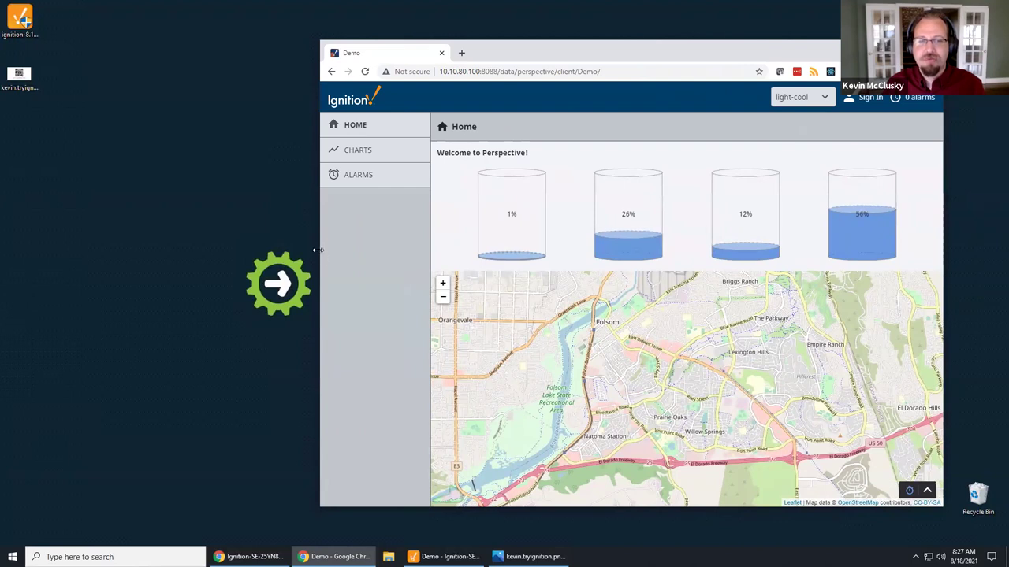
{"action": "left_click_drag", "start_coordinate": [100, 268], "coordinate": [99, 269]}
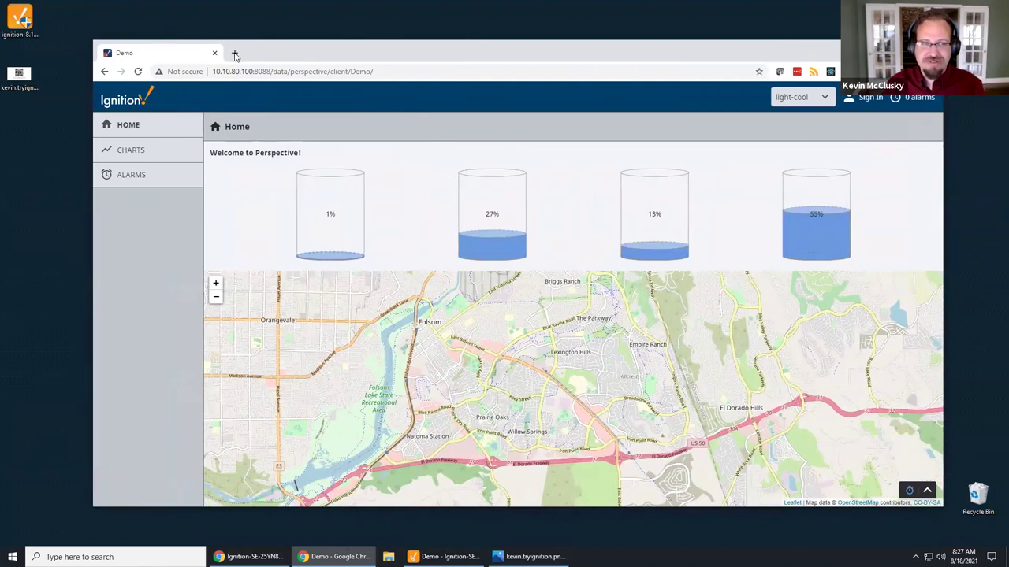
Step: Open a new browser tab and load the local gateway at localhost:8088
{"action": "left_click", "coordinate": [234, 54]}
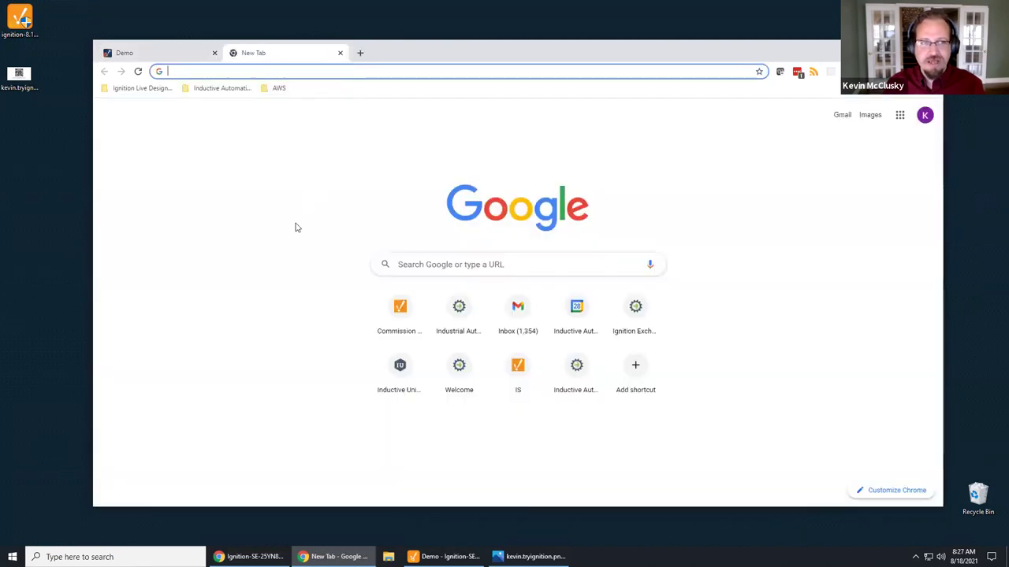
{"action": "type", "text": "exc"}
{"action": "key", "text": "BackSpace"}
{"action": "key", "text": "BackSpace"}
{"action": "key", "text": "BackSpace"}
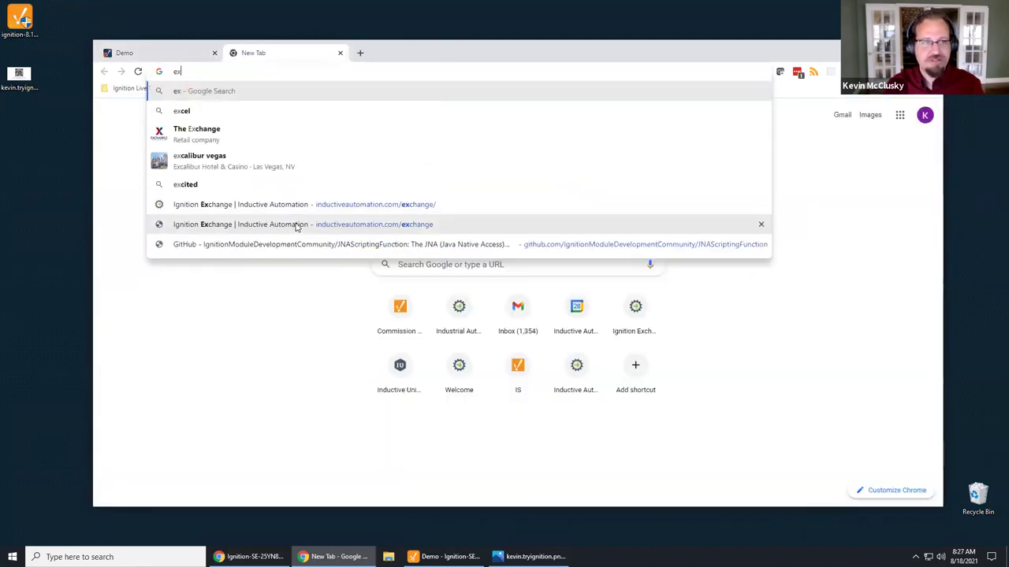
{"action": "left_click", "coordinate": [360, 52]}
{"action": "type", "text": "loc"}
{"action": "key", "text": "Return"}
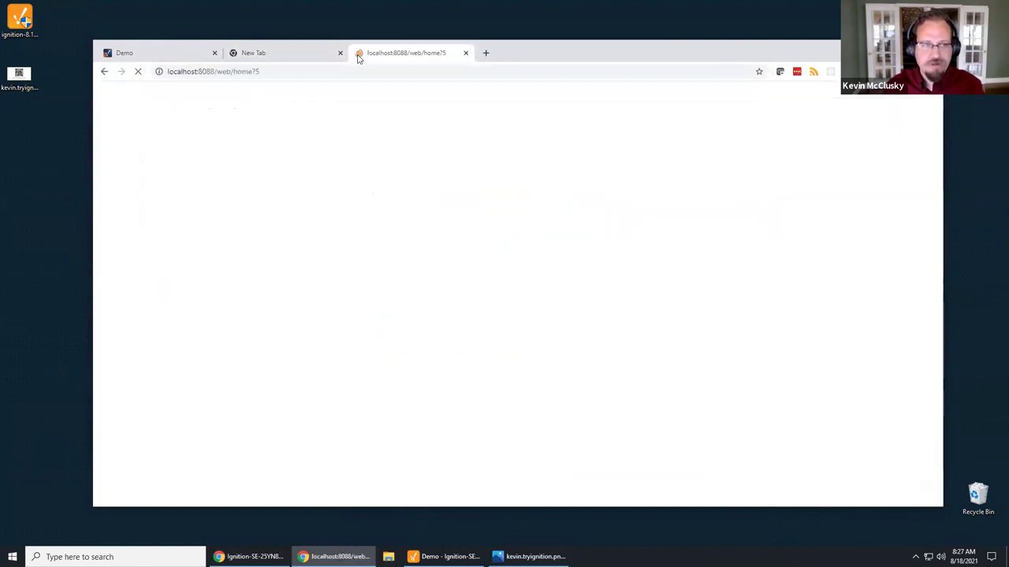
Step: On the gateway Status overview, confirm 84 Perspective sessions are connected
{"action": "left_click", "coordinate": [108, 167]}
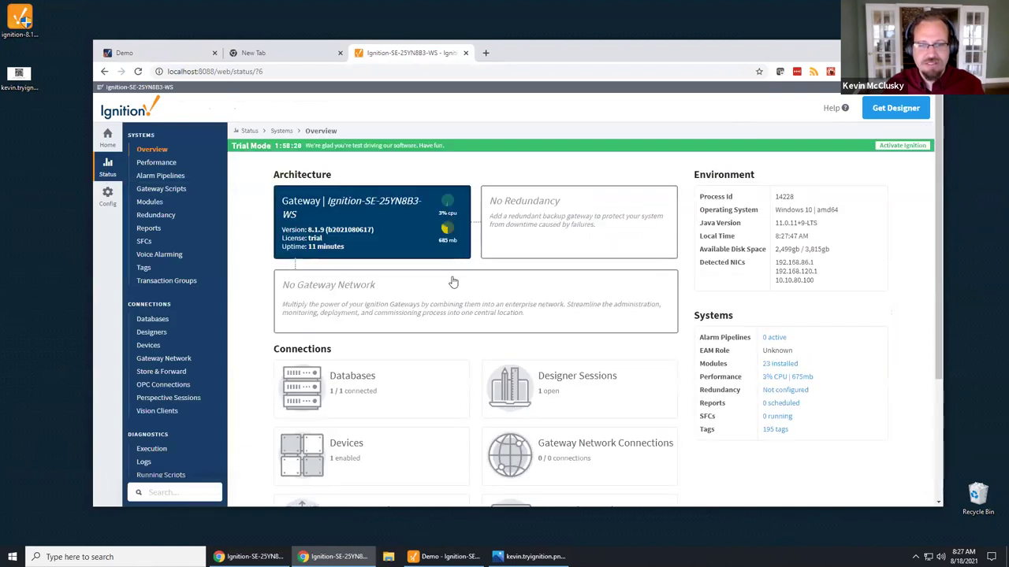
{"action": "scroll", "coordinate": [466, 286], "scroll_direction": "down", "scroll_amount": 3}
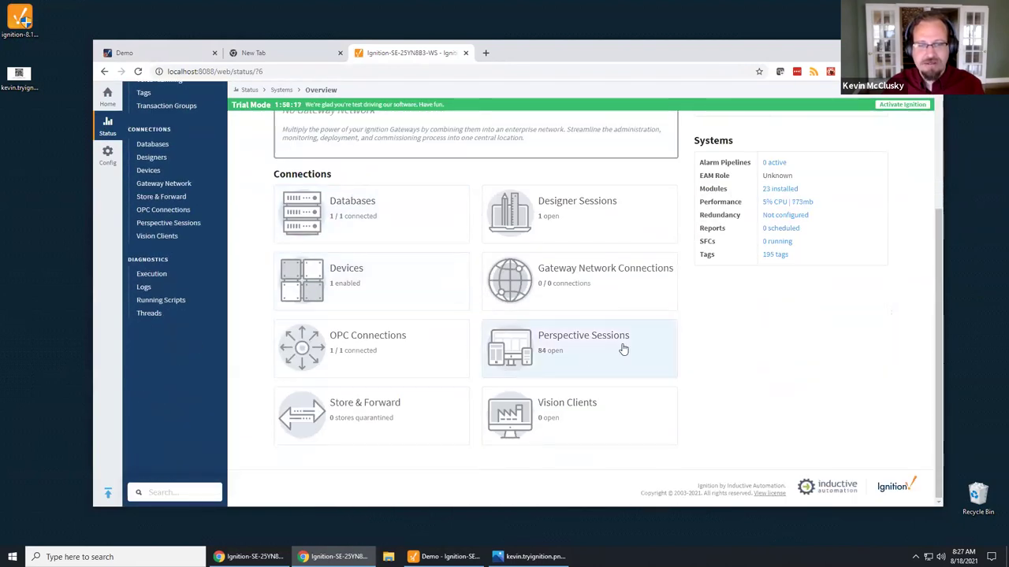
{"action": "left_click", "coordinate": [580, 352]}
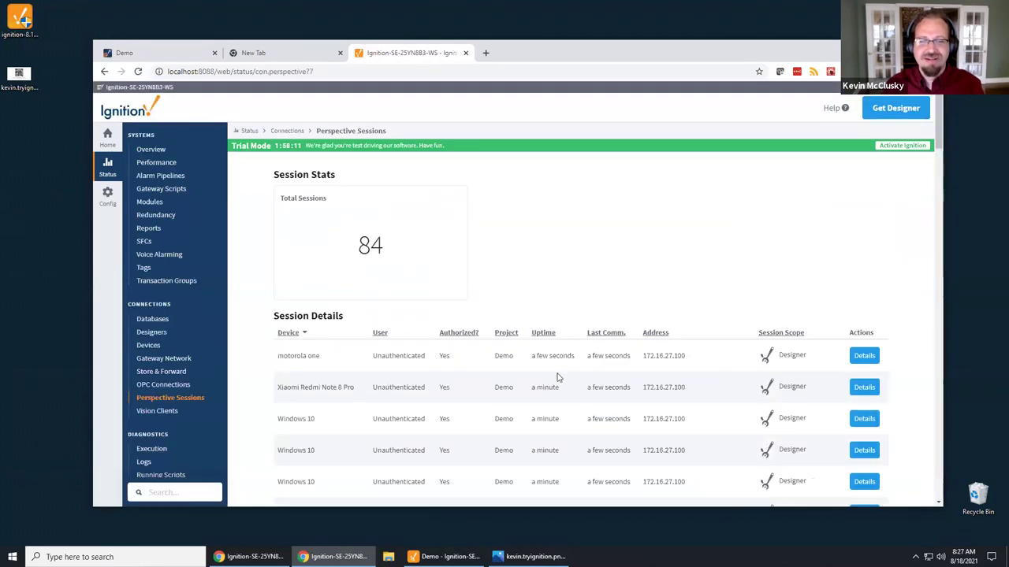
{"action": "scroll", "coordinate": [563, 383], "scroll_direction": "down", "scroll_amount": 3}
{"action": "scroll", "coordinate": [563, 371], "scroll_direction": "up", "scroll_amount": 3}
{"action": "key", "text": "alt+Left"}
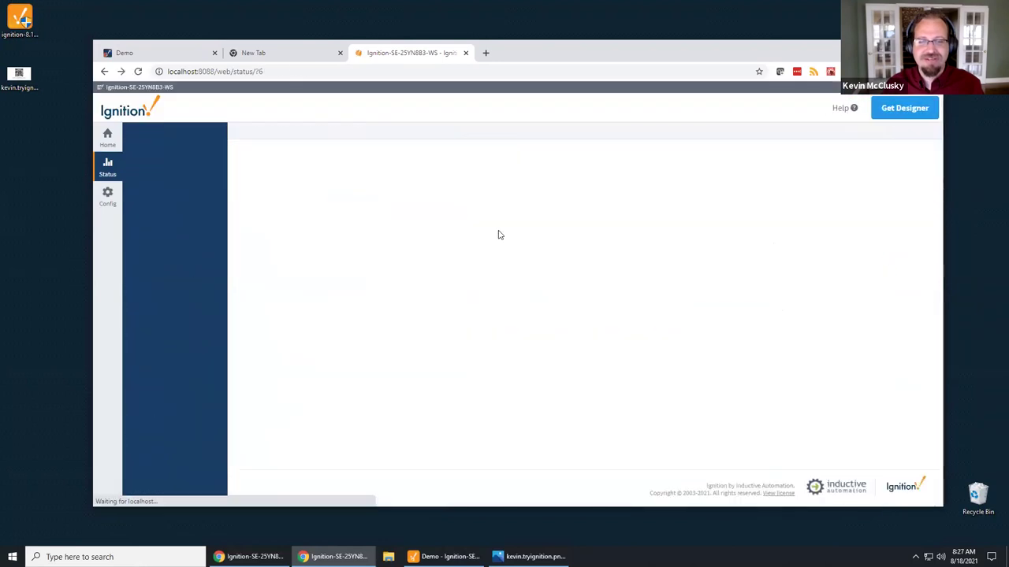
{"action": "scroll", "coordinate": [484, 398], "scroll_direction": "down", "scroll_amount": 2}
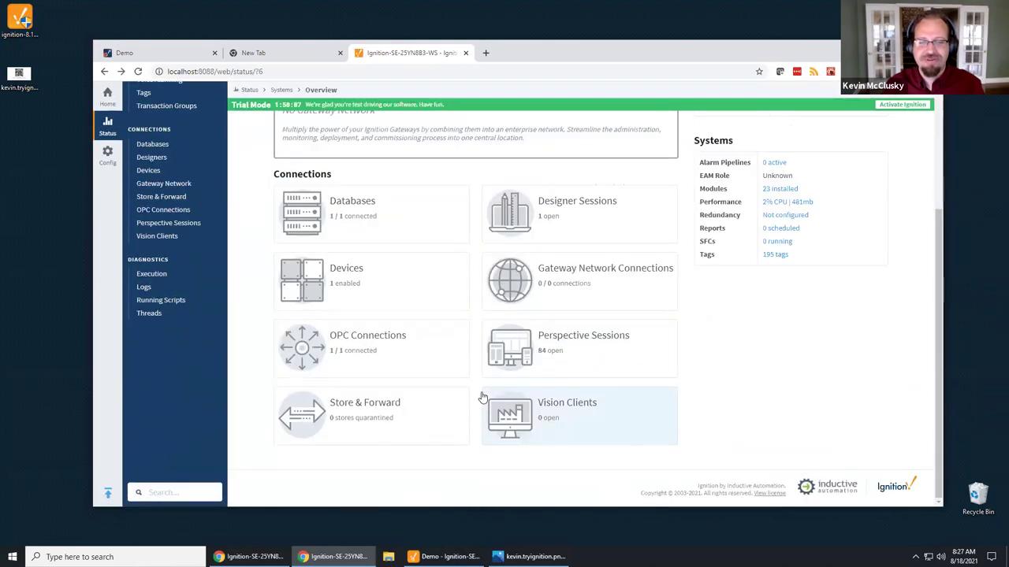
{"action": "scroll", "coordinate": [449, 330], "scroll_direction": "up", "scroll_amount": 2}
{"action": "left_click", "coordinate": [278, 53]}
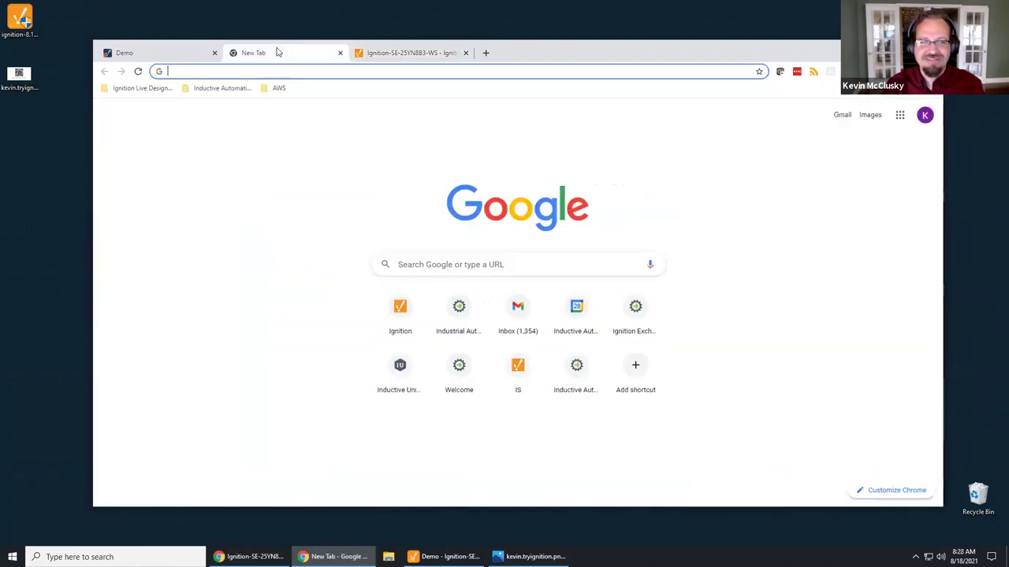
Step: Search for 'exchange' in the empty tab and open the Ignition Exchange website
{"action": "key", "text": "ctrl+shift+Tab"}
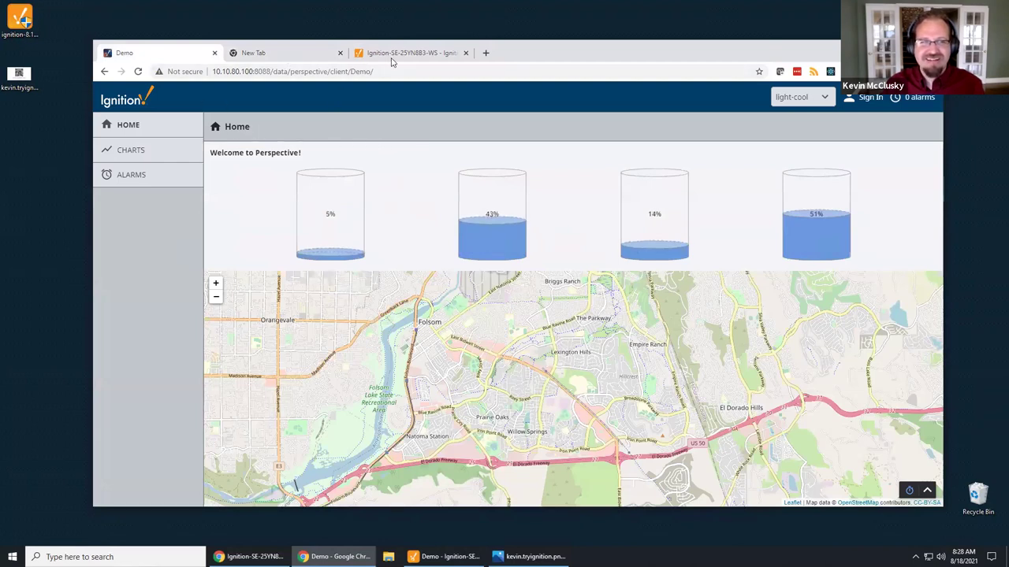
{"action": "left_click", "coordinate": [265, 71]}
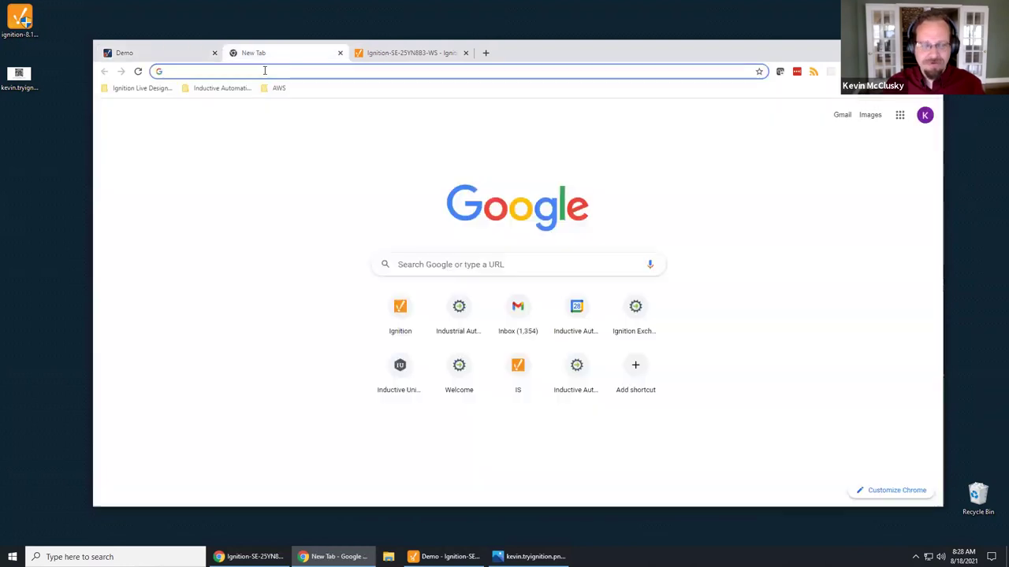
{"action": "type", "text": "exchange"}
{"action": "left_click", "coordinate": [383, 164]}
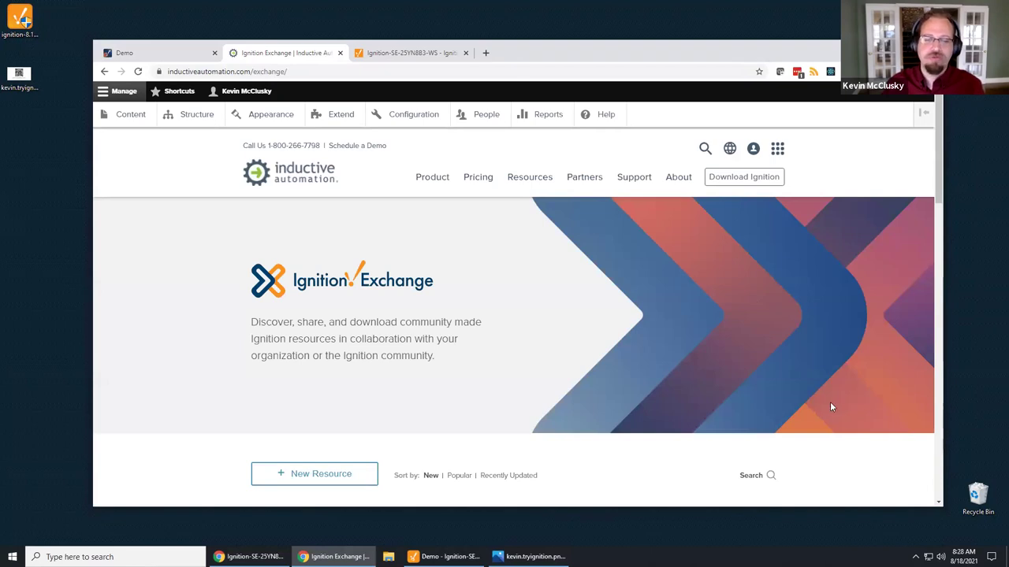
Step: Download the Perspective Equipment Schedule package, then return to the Exchange resource list
{"action": "scroll", "coordinate": [831, 403], "scroll_direction": "down", "scroll_amount": 3}
{"action": "scroll", "coordinate": [830, 403], "scroll_direction": "down", "scroll_amount": 2}
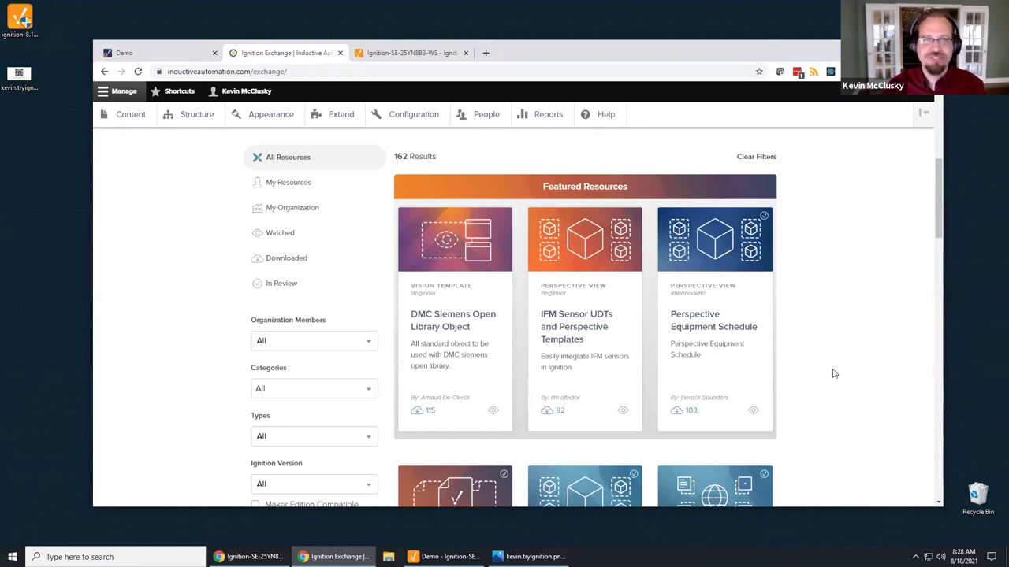
{"action": "scroll", "coordinate": [824, 356], "scroll_direction": "down", "scroll_amount": 1}
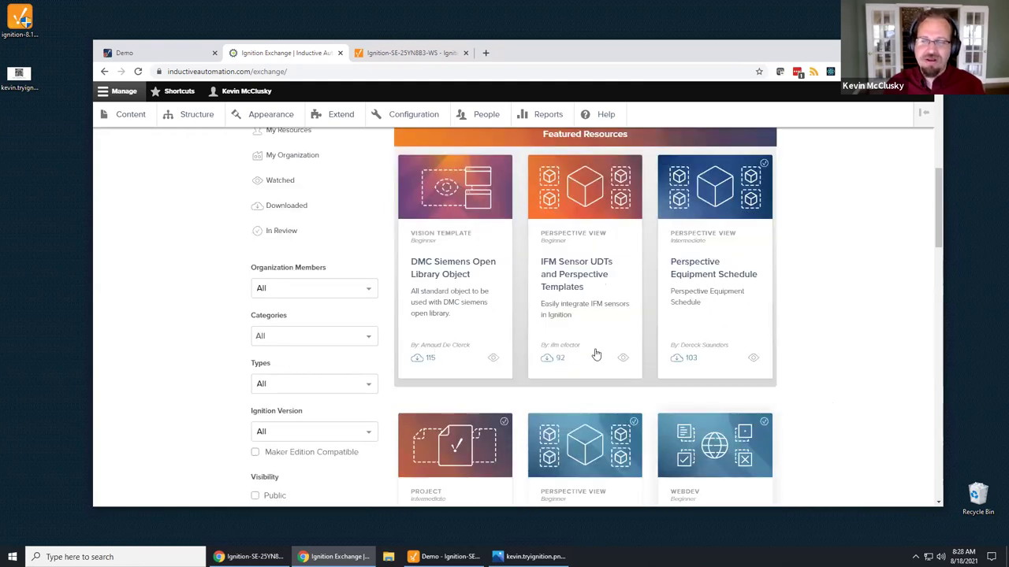
{"action": "left_click", "coordinate": [694, 273]}
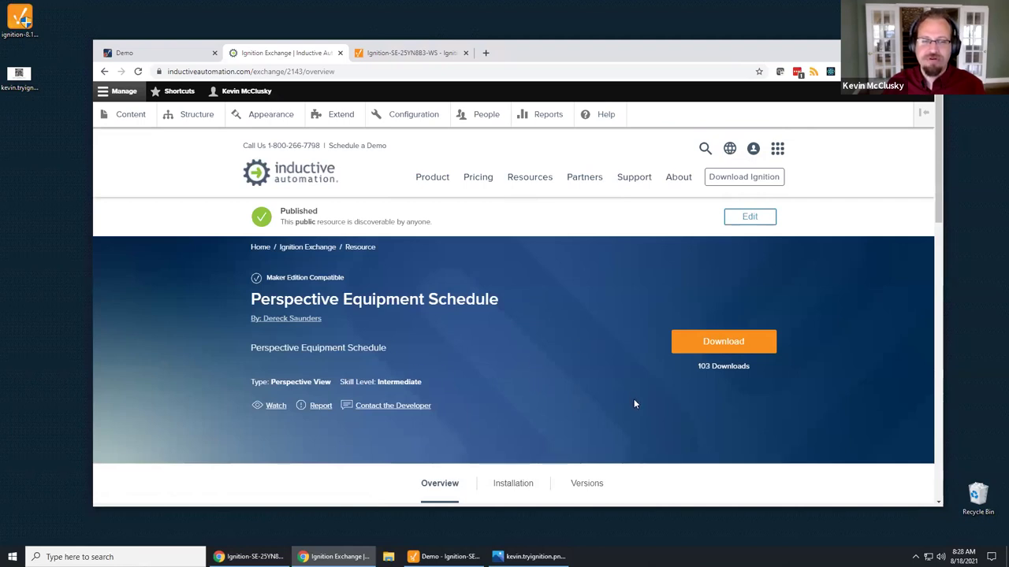
{"action": "scroll", "coordinate": [635, 398], "scroll_direction": "down", "scroll_amount": 4}
{"action": "scroll", "coordinate": [635, 396], "scroll_direction": "up", "scroll_amount": 4}
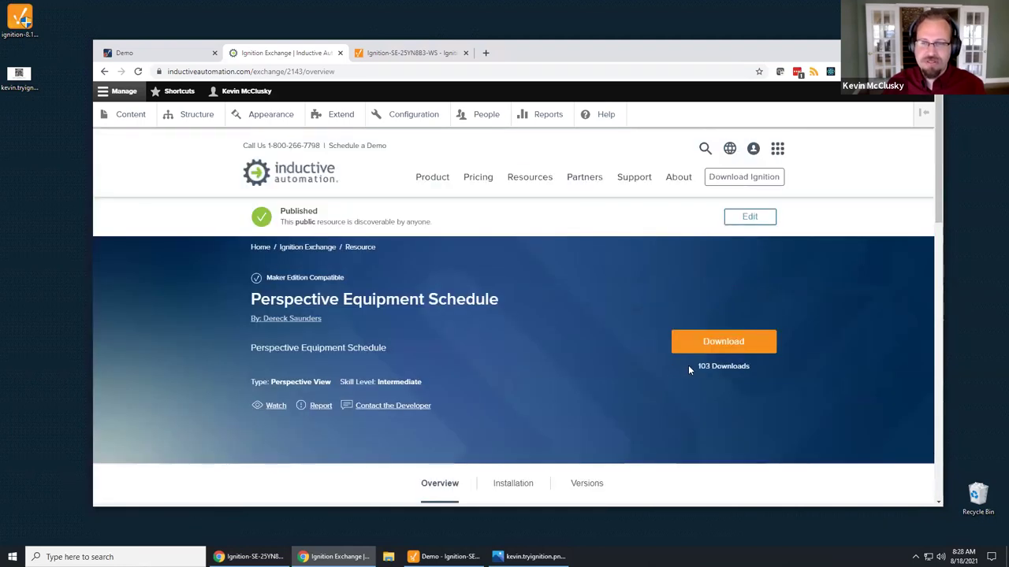
{"action": "left_click", "coordinate": [725, 341]}
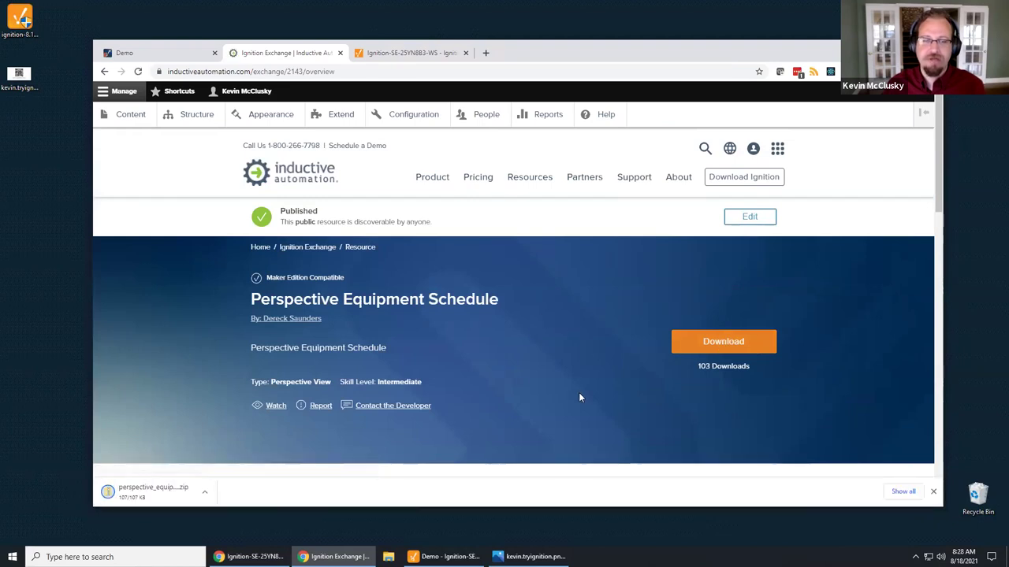
{"action": "scroll", "coordinate": [635, 348], "scroll_direction": "down", "scroll_amount": 4}
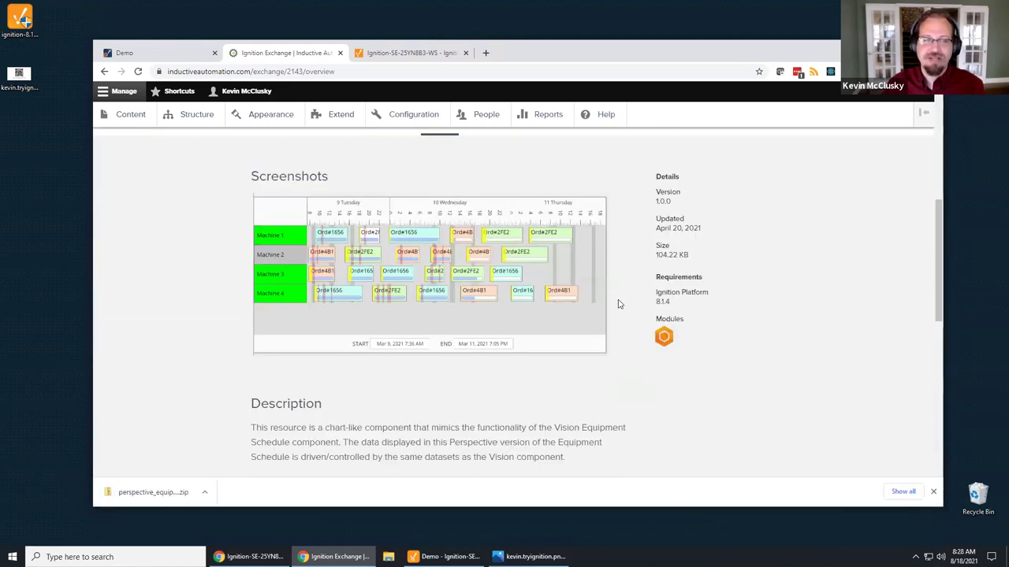
{"action": "scroll", "coordinate": [591, 306], "scroll_direction": "up", "scroll_amount": 1}
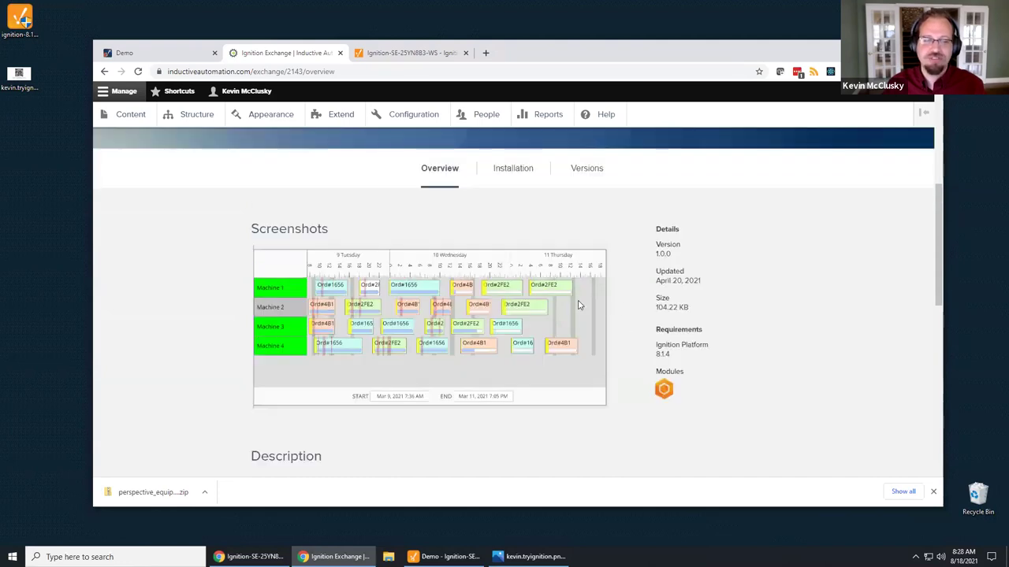
{"action": "scroll", "coordinate": [578, 305], "scroll_direction": "up", "scroll_amount": 4}
{"action": "key", "text": "alt+Left"}
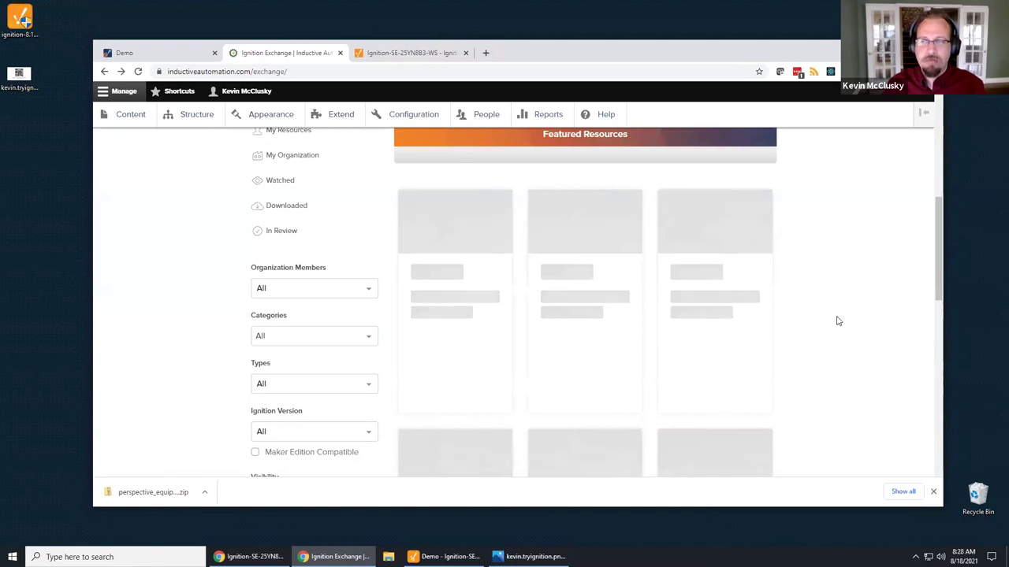
{"action": "scroll", "coordinate": [839, 319], "scroll_direction": "up", "scroll_amount": 4}
Step: Search Exchange for 'diagnostics' and download the Diagnostics Dashboard package zip
{"action": "left_click", "coordinate": [770, 371]}
{"action": "type", "text": "di"}
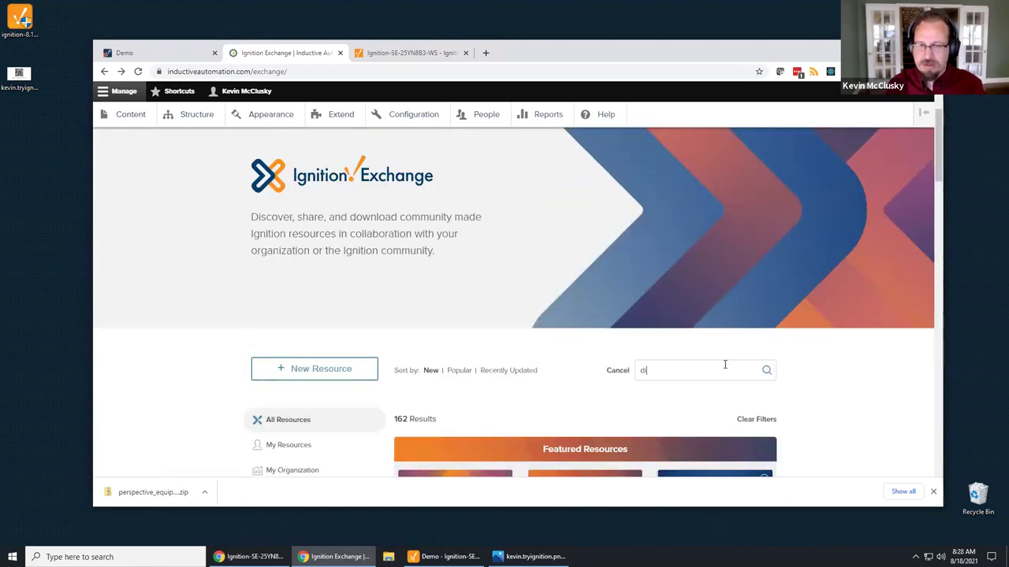
{"action": "type", "text": "agnostics"}
{"action": "scroll", "coordinate": [813, 356], "scroll_direction": "down", "scroll_amount": 3}
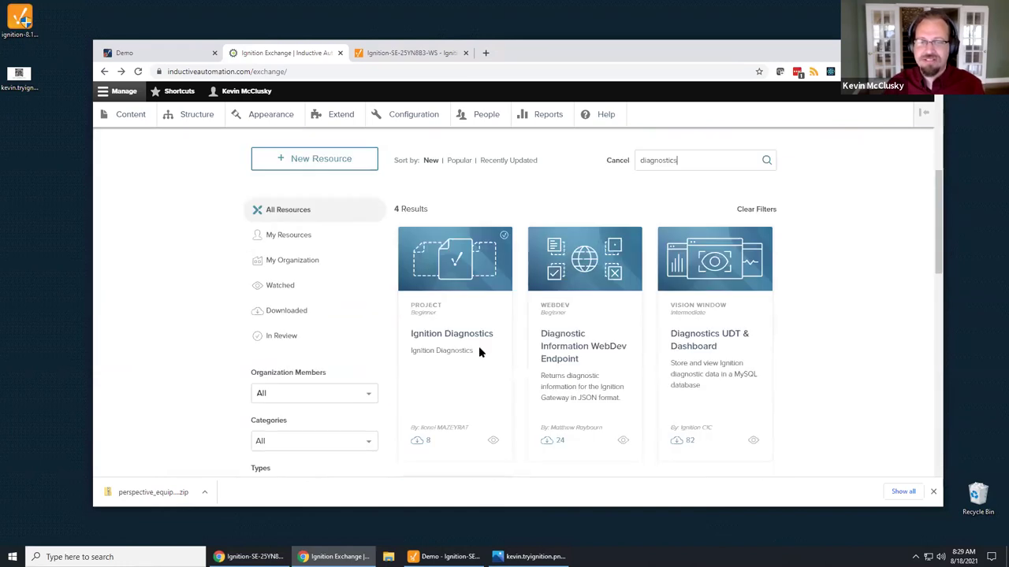
{"action": "scroll", "coordinate": [569, 405], "scroll_direction": "down", "scroll_amount": 3}
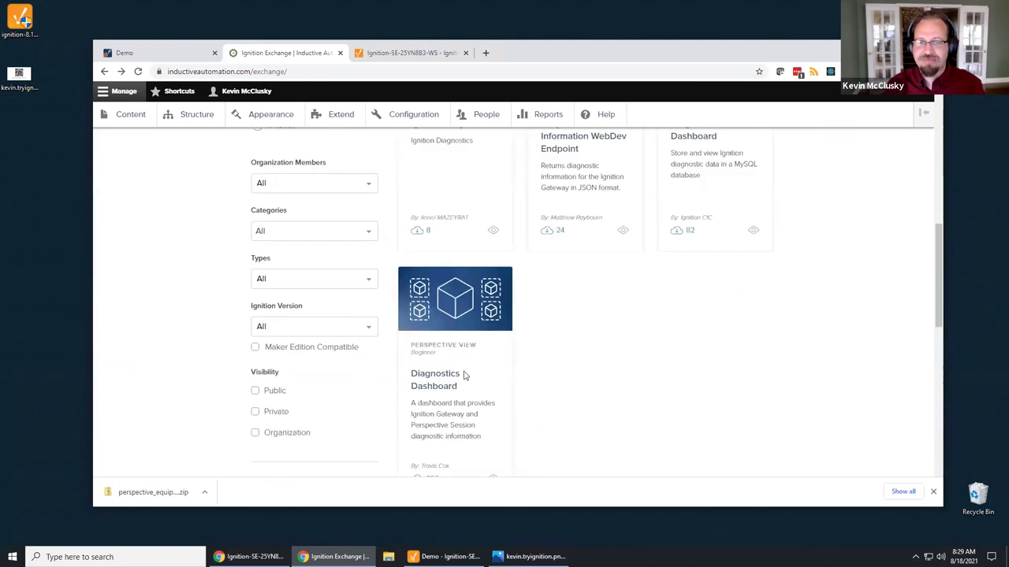
{"action": "scroll", "coordinate": [473, 378], "scroll_direction": "down", "scroll_amount": 1}
{"action": "left_click", "coordinate": [430, 321]}
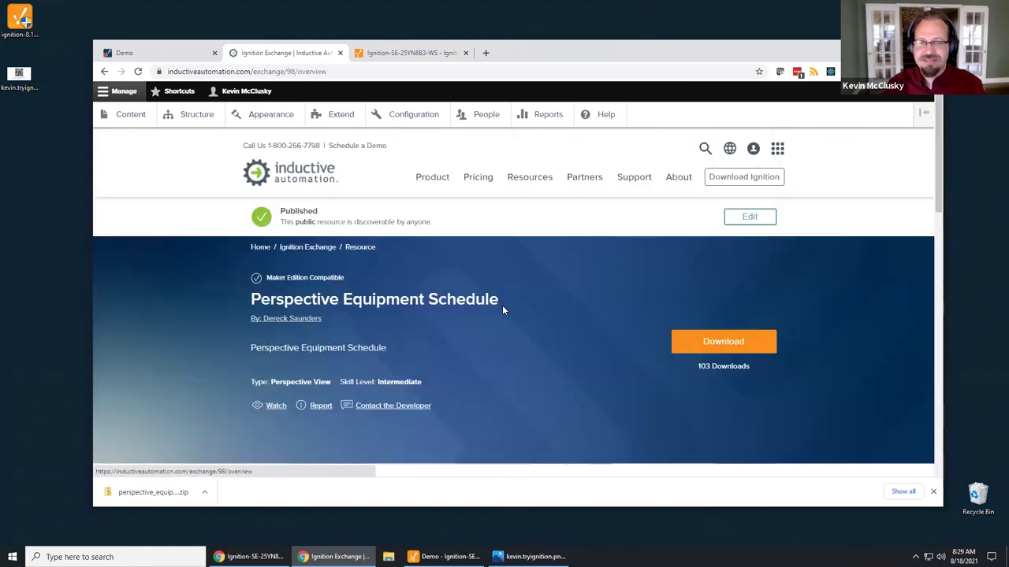
{"action": "scroll", "coordinate": [547, 389], "scroll_direction": "down", "scroll_amount": 3}
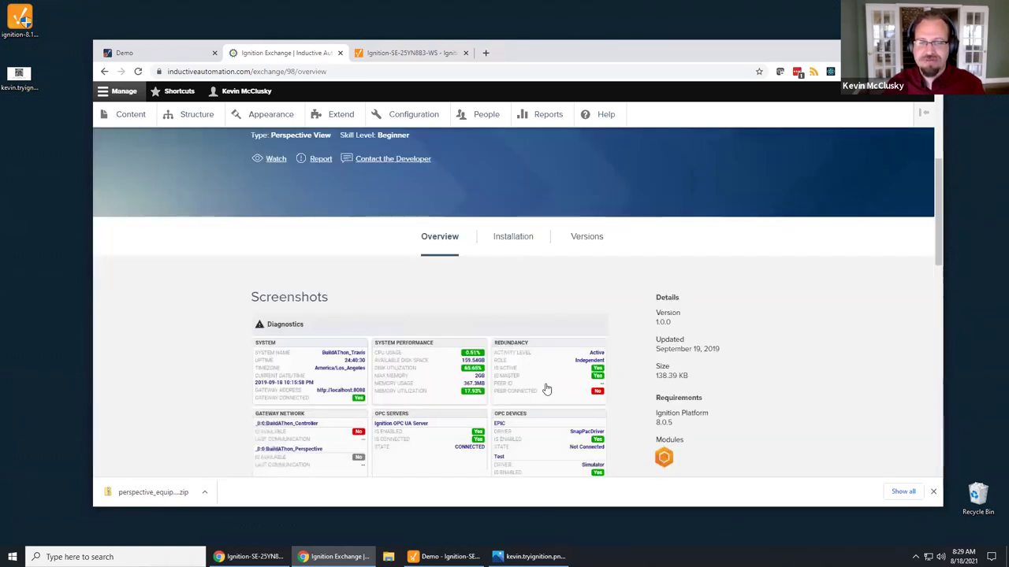
{"action": "scroll", "coordinate": [520, 386], "scroll_direction": "down", "scroll_amount": 5}
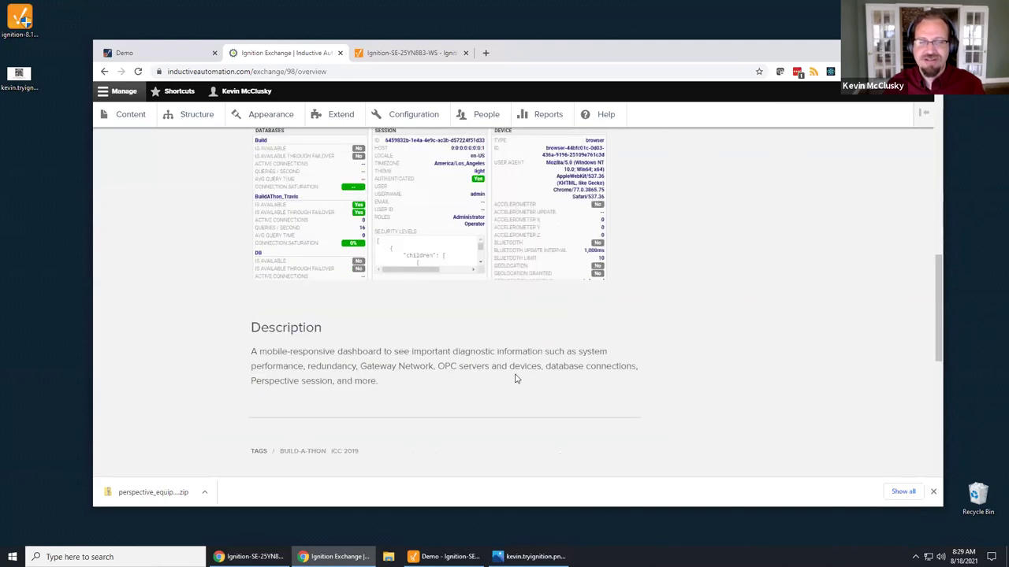
{"action": "scroll", "coordinate": [516, 379], "scroll_direction": "up", "scroll_amount": 8}
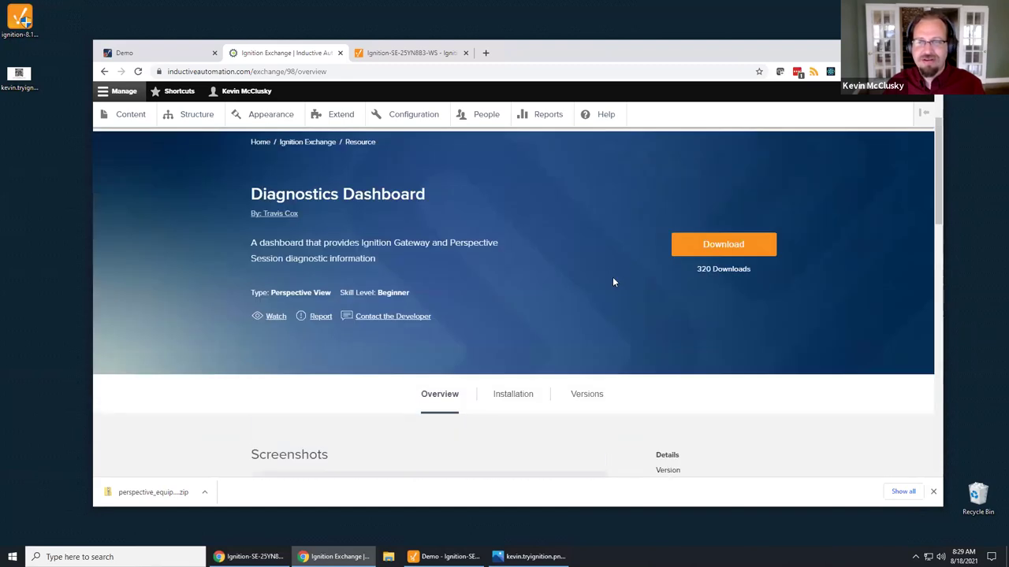
{"action": "left_click", "coordinate": [715, 249]}
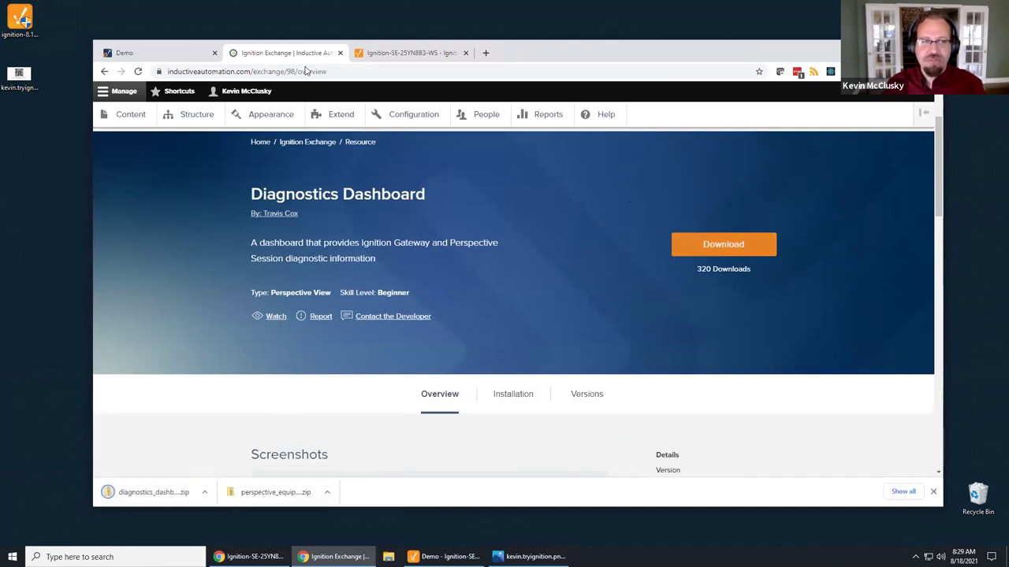
Step: Import the Diagnostics Dashboard zip through Config > Ignition Exchange into the Demo project
{"action": "left_click", "coordinate": [400, 55]}
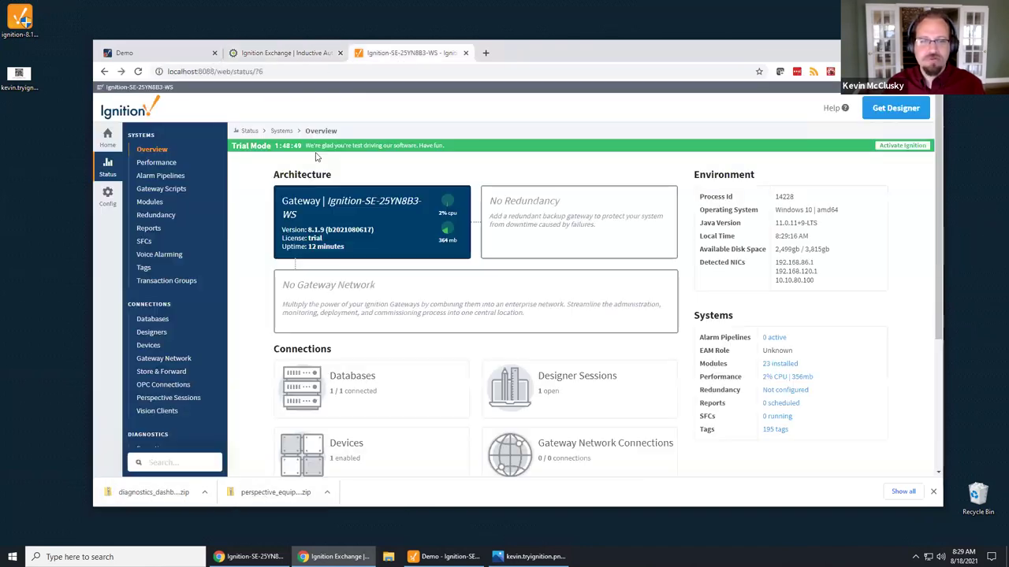
{"action": "scroll", "coordinate": [307, 292], "scroll_direction": "down", "scroll_amount": 2}
{"action": "scroll", "coordinate": [211, 257], "scroll_direction": "up", "scroll_amount": 2}
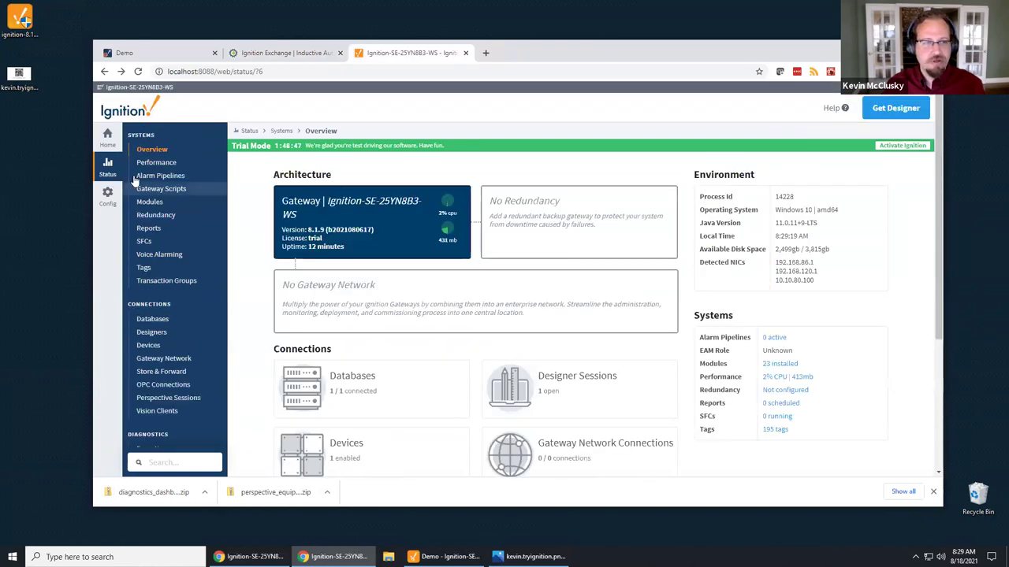
{"action": "left_click", "coordinate": [101, 202]}
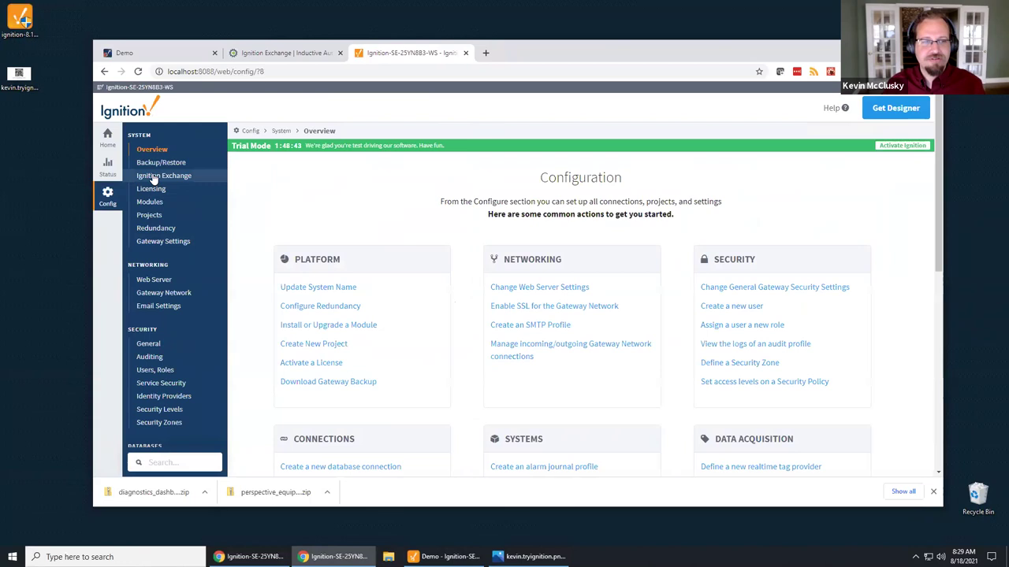
{"action": "left_click", "coordinate": [153, 178]}
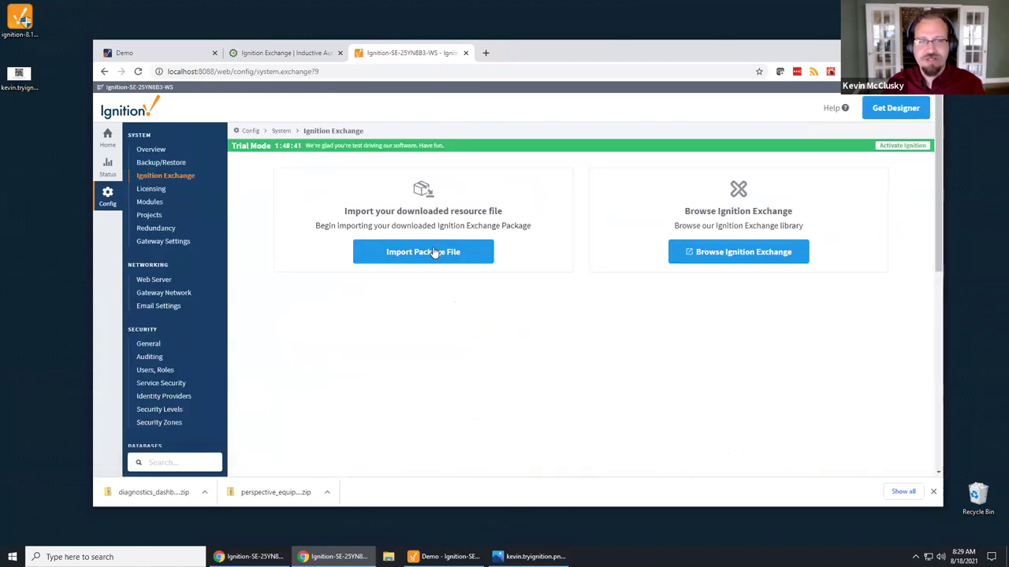
{"action": "left_click", "coordinate": [433, 251]}
{"action": "left_click_drag", "start_coordinate": [153, 492], "coordinate": [475, 306]}
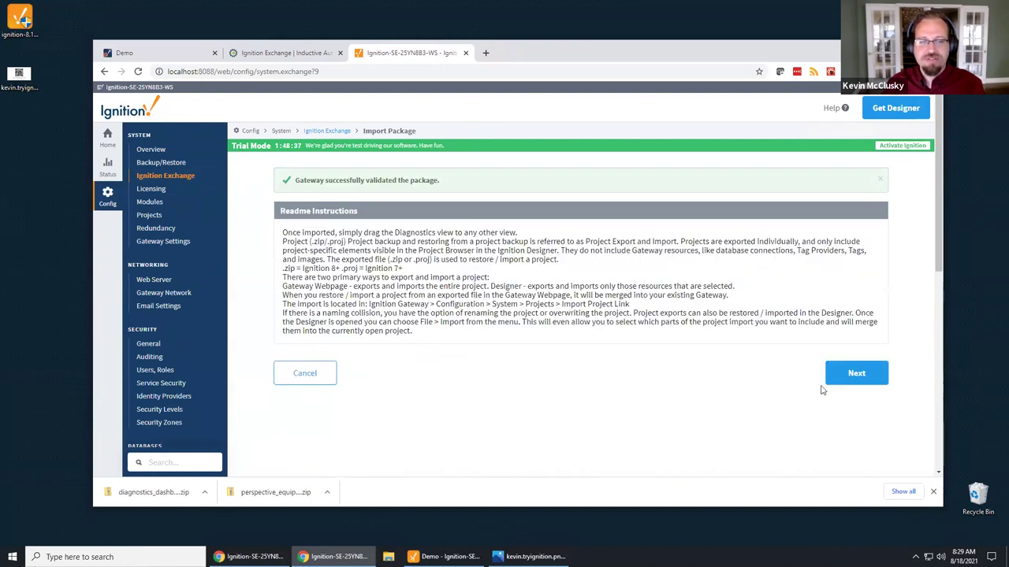
{"action": "left_click", "coordinate": [856, 375]}
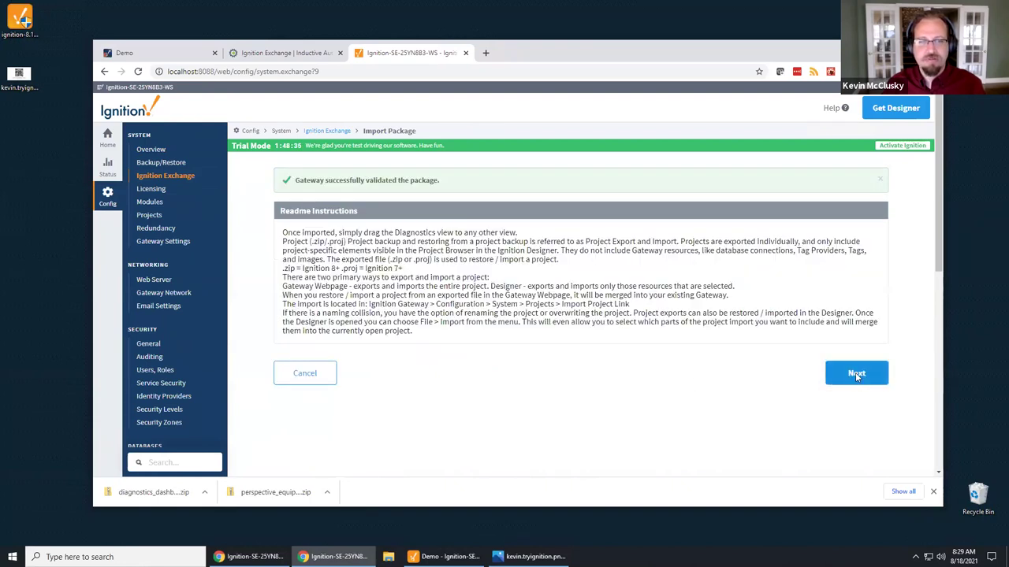
{"action": "left_click", "coordinate": [376, 245]}
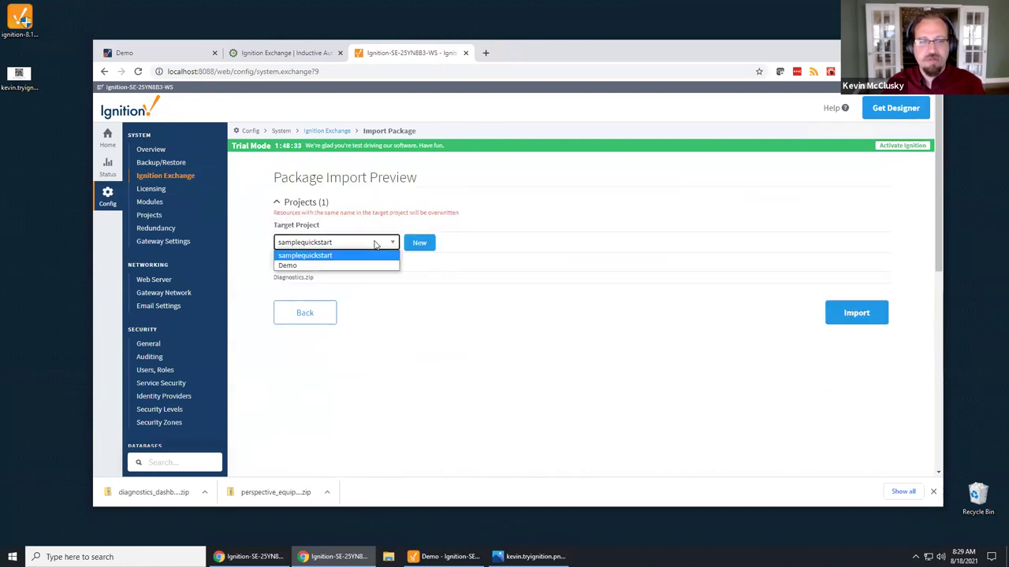
{"action": "left_click", "coordinate": [350, 266]}
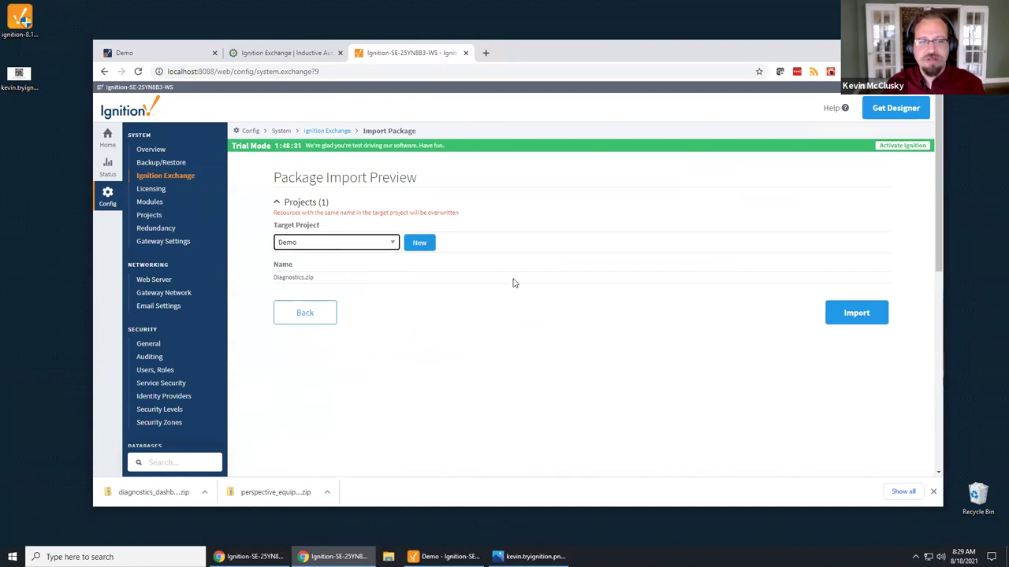
{"action": "left_click", "coordinate": [854, 312]}
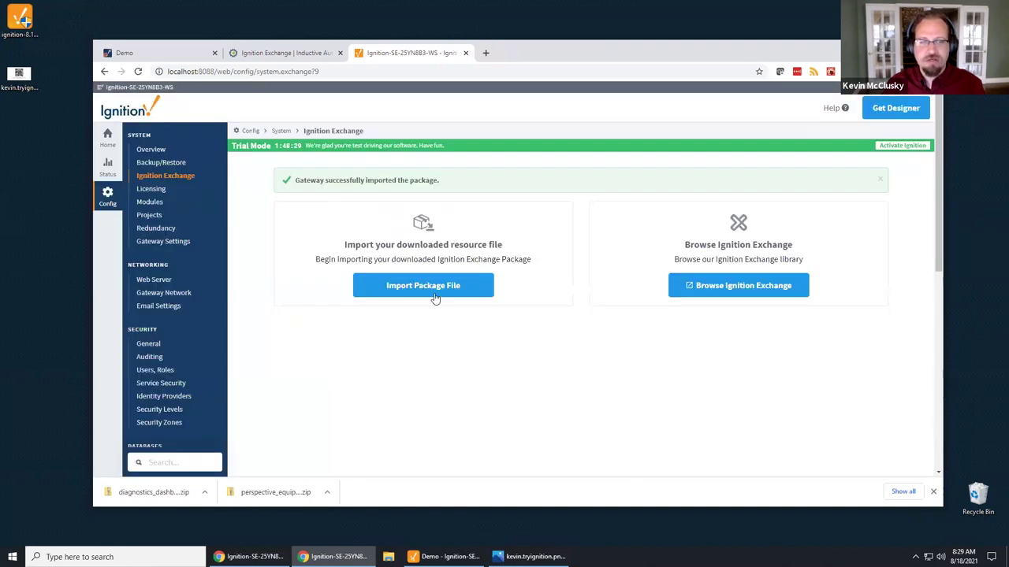
Step: Import the Perspective Equipment Schedule zip into the Demo project as well
{"action": "left_click", "coordinate": [420, 287]}
{"action": "left_click_drag", "start_coordinate": [248, 495], "coordinate": [404, 299]}
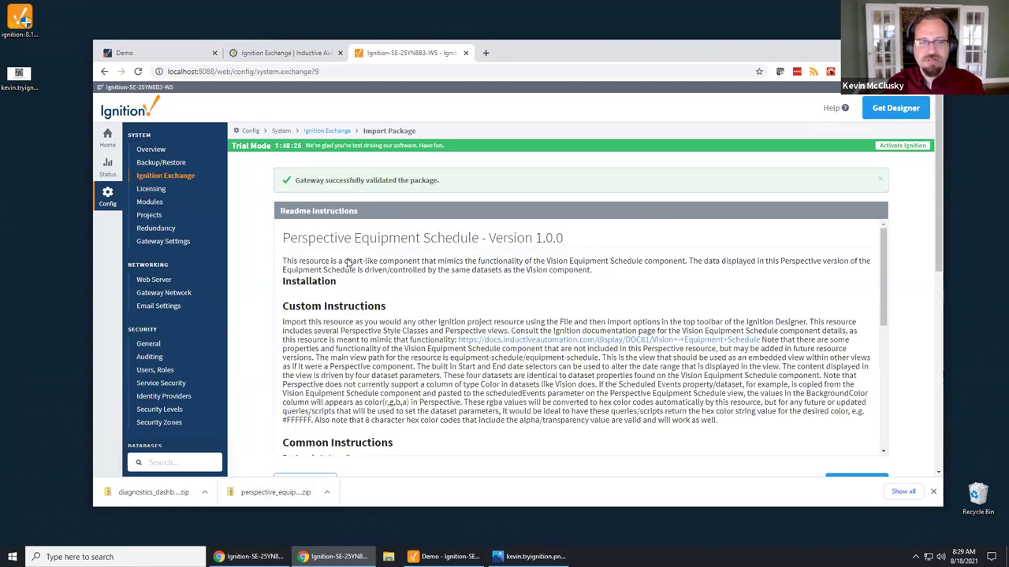
{"action": "scroll", "coordinate": [895, 442], "scroll_direction": "down", "scroll_amount": 10}
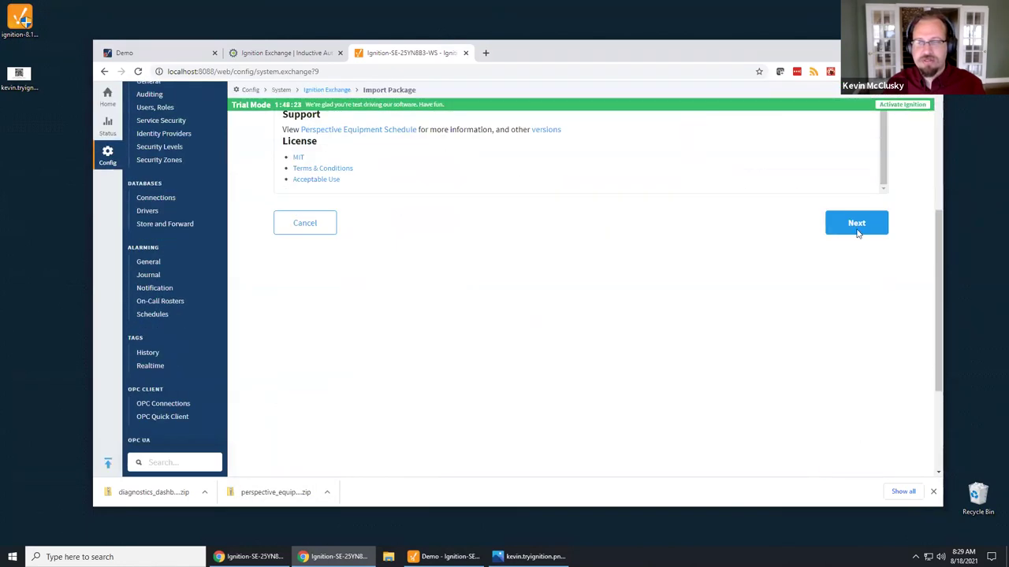
{"action": "left_click", "coordinate": [858, 229]}
{"action": "left_click", "coordinate": [375, 244]}
{"action": "left_click", "coordinate": [383, 267]}
{"action": "left_click", "coordinate": [867, 315]}
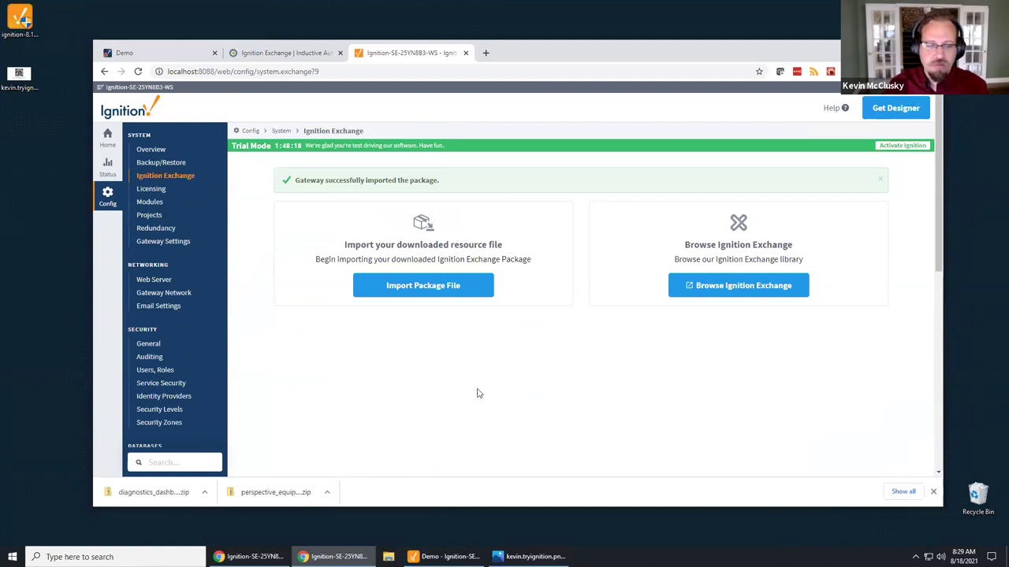
Step: Open the trial gateway's QR code image in Photos, then return to Chrome's Demo session tab
{"action": "double_click", "coordinate": [20, 79]}
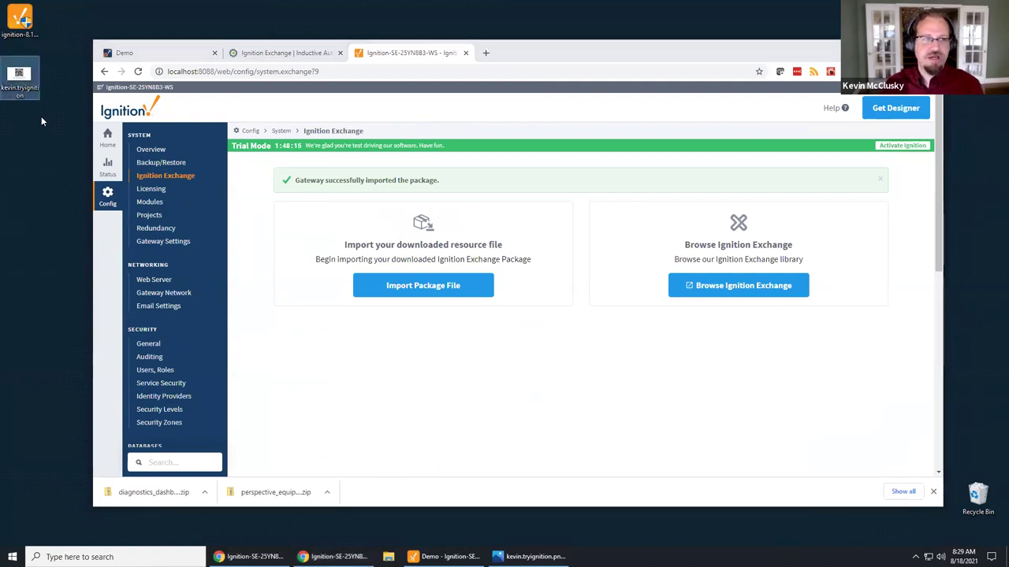
{"action": "left_click_drag", "start_coordinate": [568, 51], "coordinate": [808, 29]}
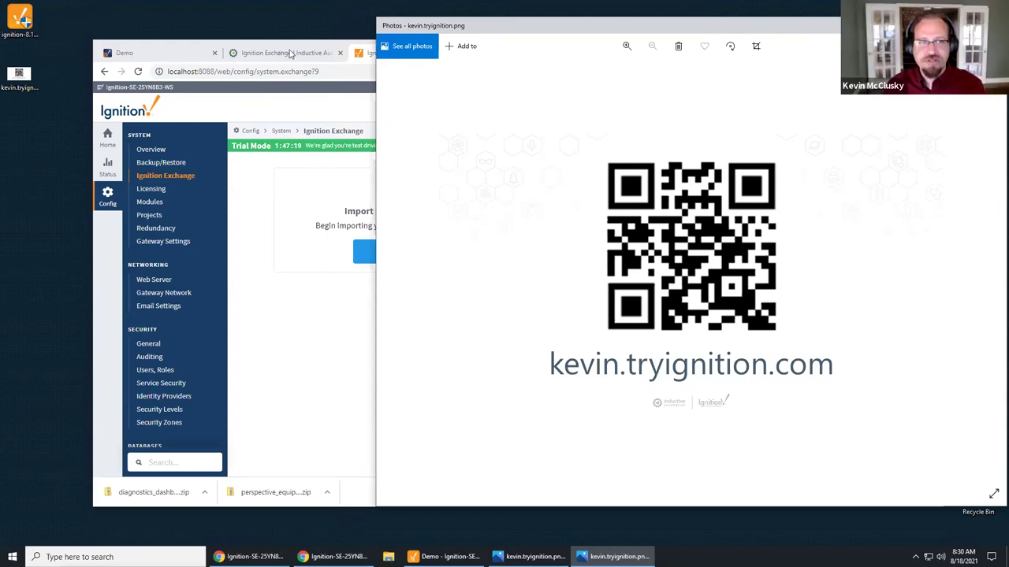
{"action": "left_click", "coordinate": [290, 53]}
{"action": "left_click", "coordinate": [170, 59]}
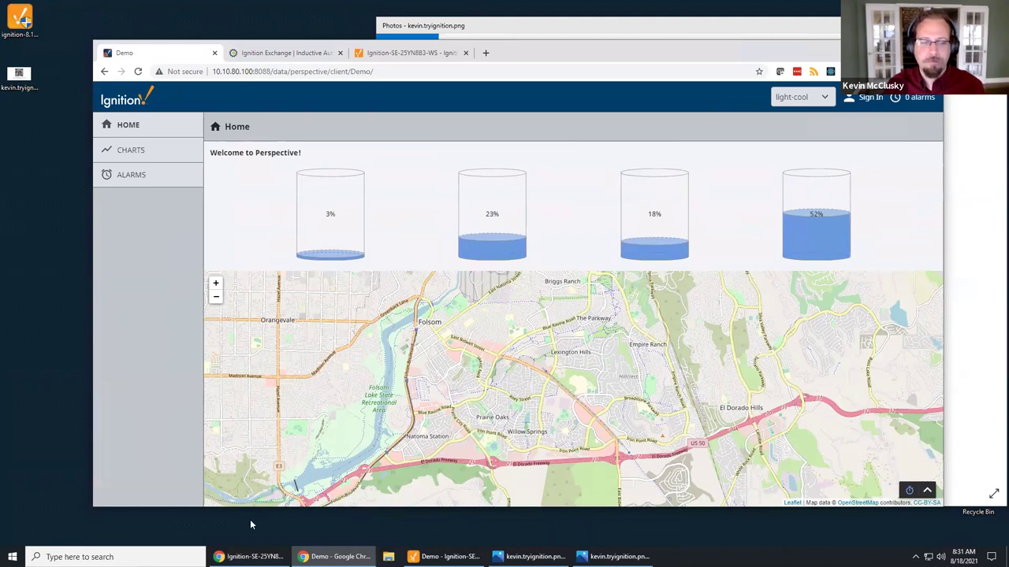
Step: Switch back to the Designer and open the Home view
{"action": "key", "text": "alt+Tab"}
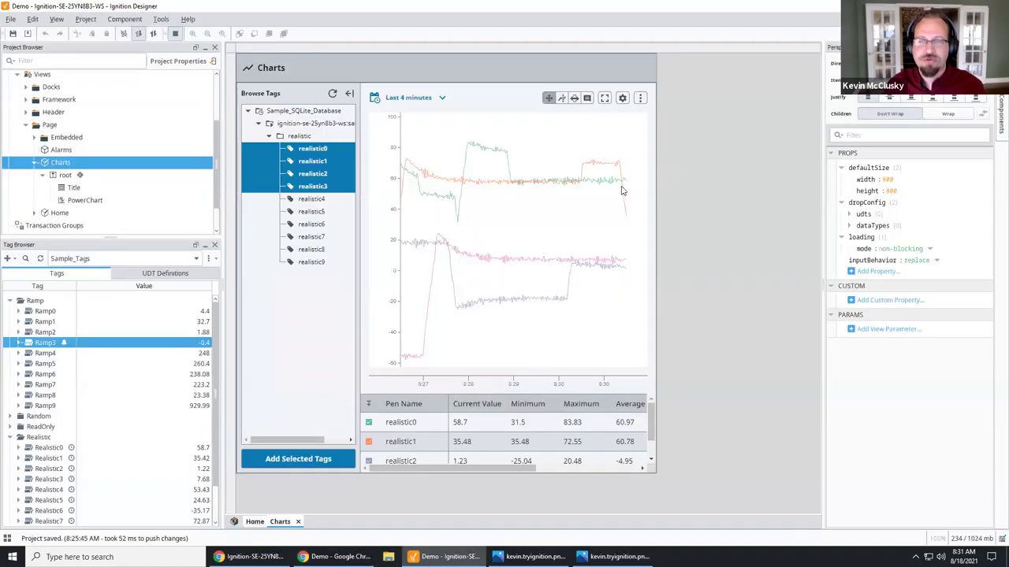
{"action": "left_click", "coordinate": [59, 213]}
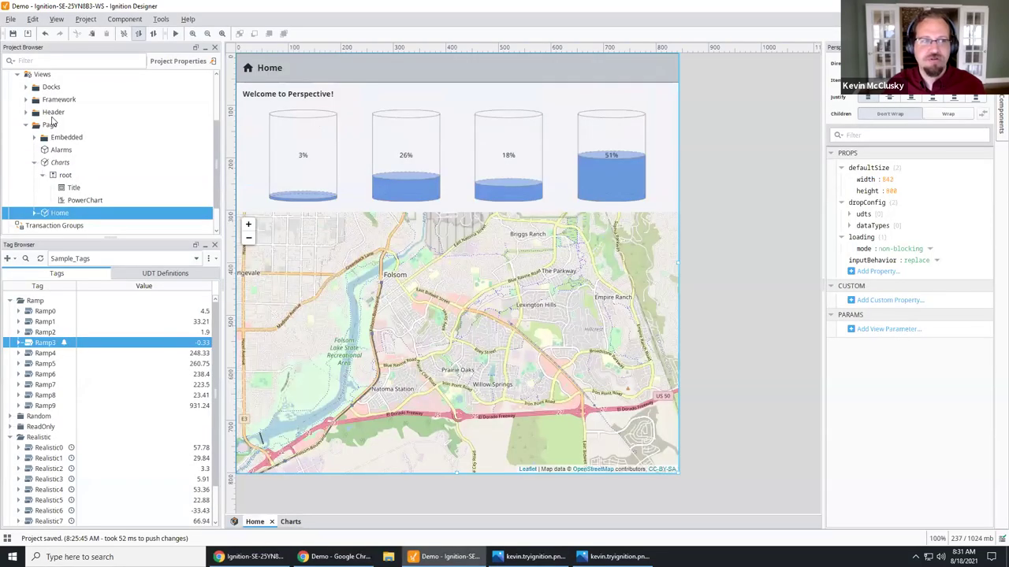
{"action": "left_click", "coordinate": [60, 126]}
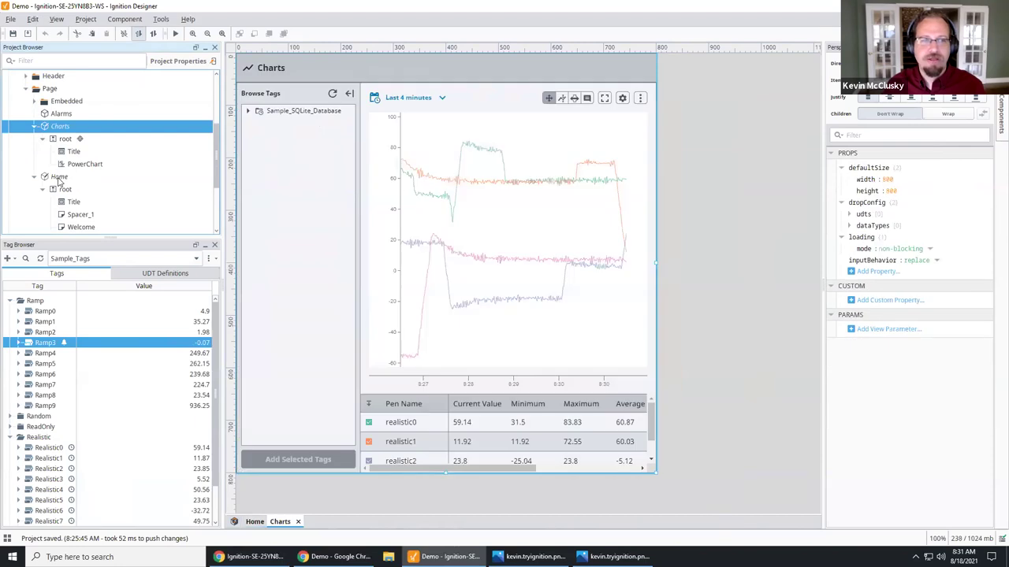
{"action": "left_click", "coordinate": [59, 177]}
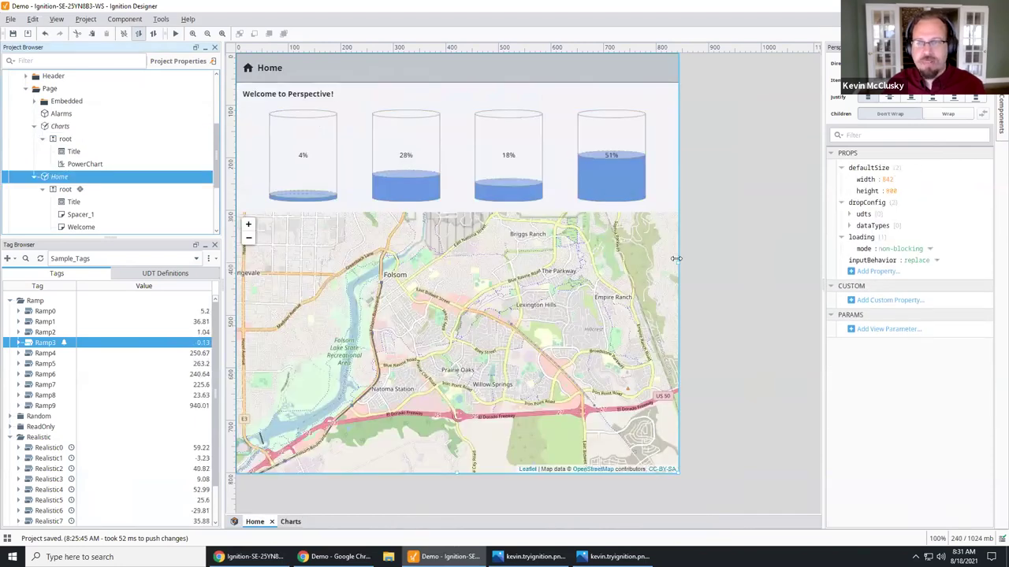
Step: Resize the Home view's width until the four tanks stack in one column at 283 px
{"action": "left_click_drag", "start_coordinate": [678, 262], "coordinate": [377, 250]}
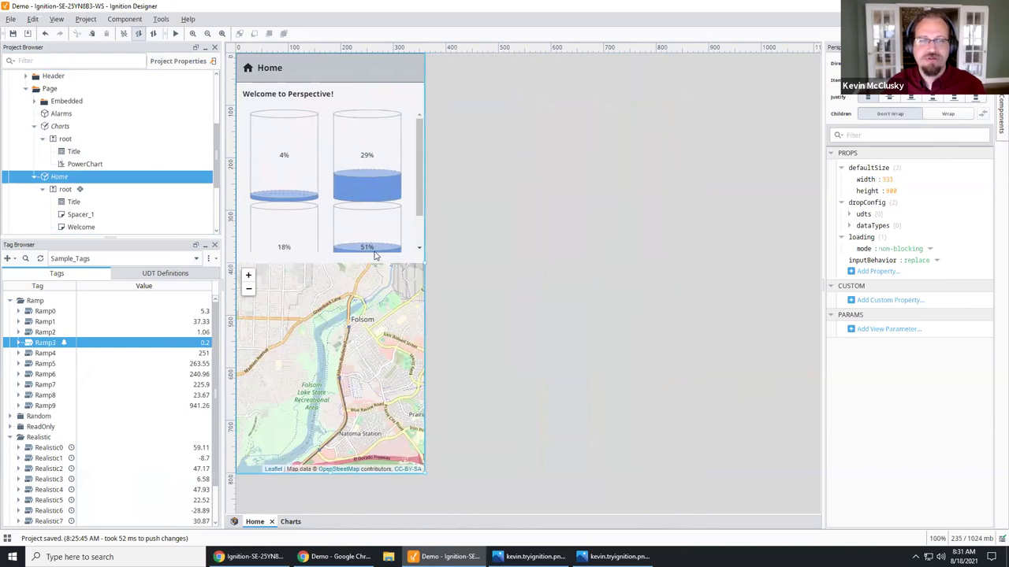
{"action": "scroll", "coordinate": [367, 131], "scroll_direction": "down", "scroll_amount": 1}
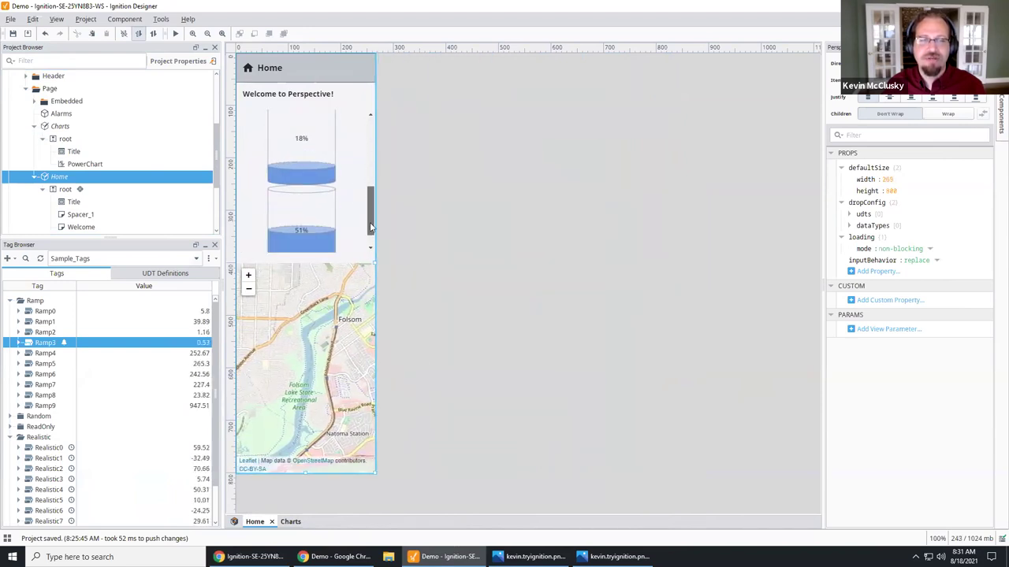
{"action": "scroll", "coordinate": [366, 131], "scroll_direction": "up", "scroll_amount": 1}
{"action": "left_click_drag", "start_coordinate": [373, 264], "coordinate": [402, 271]}
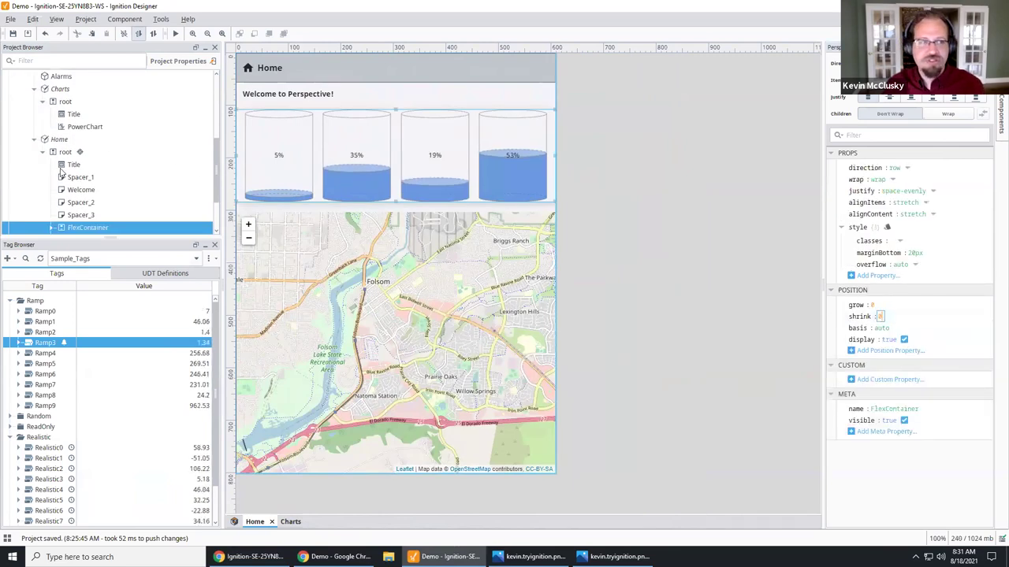
{"action": "left_click", "coordinate": [60, 139]}
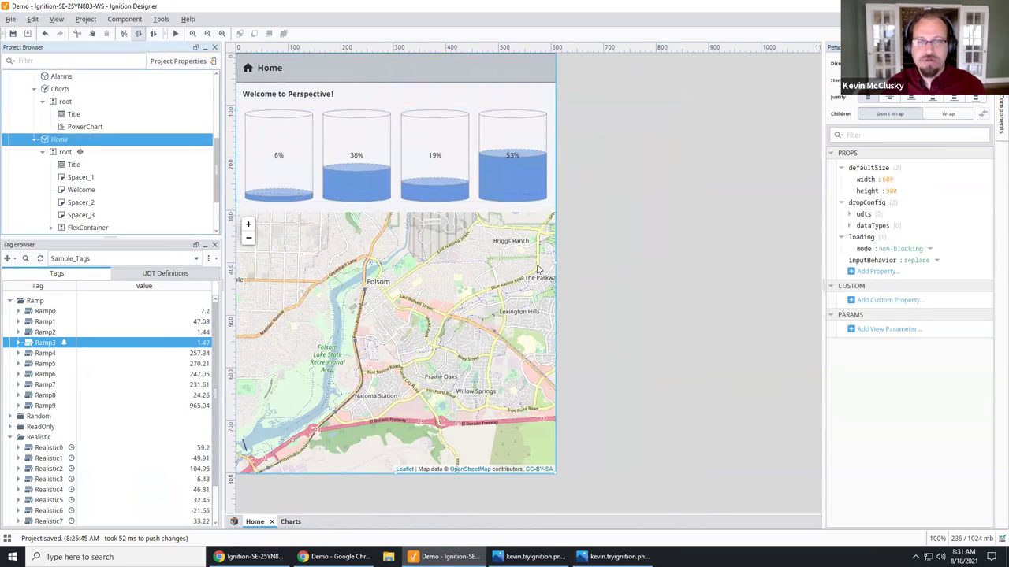
{"action": "left_click_drag", "start_coordinate": [555, 262], "coordinate": [516, 264]}
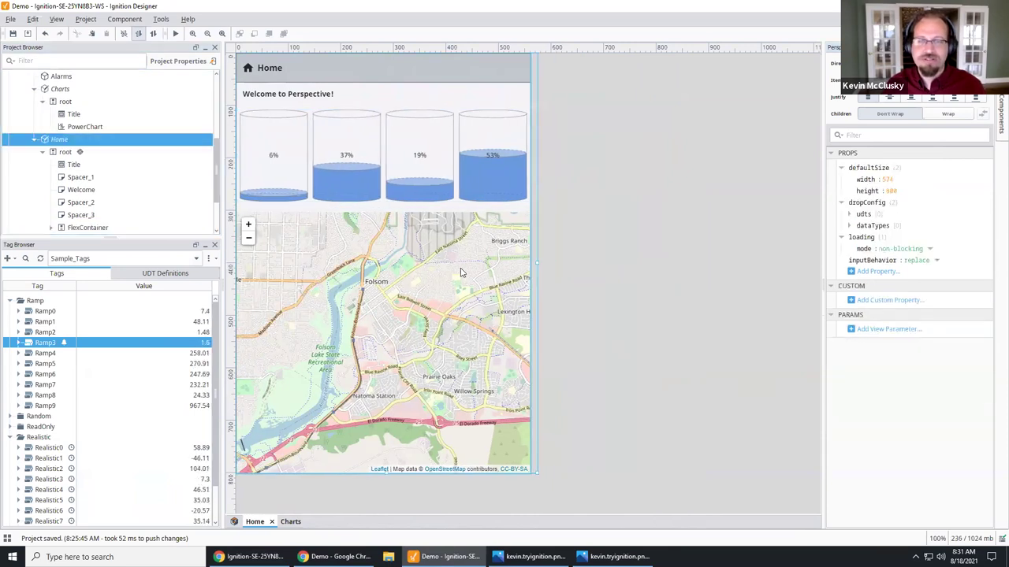
{"action": "left_click_drag", "start_coordinate": [356, 280], "coordinate": [417, 280]}
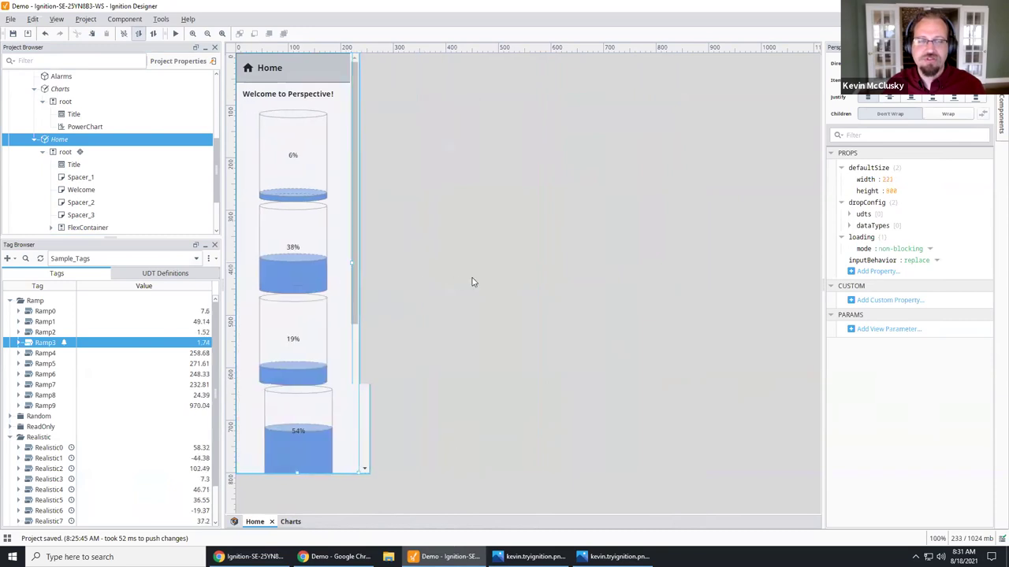
{"action": "key", "text": "ctrl+z"}
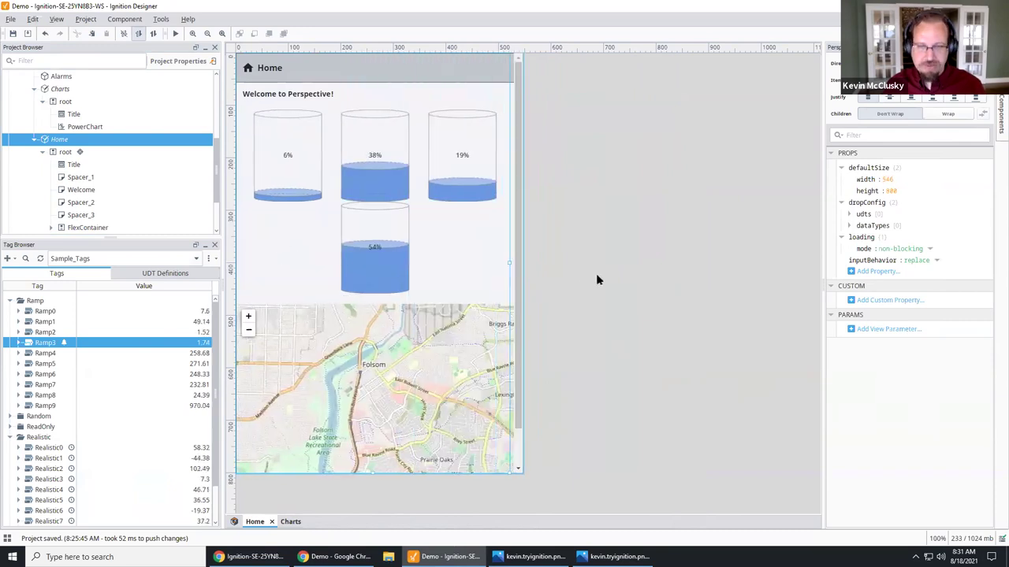
{"action": "key", "text": "ctrl+z"}
{"action": "key", "text": "ctrl+z"}
{"action": "key", "text": "ctrl+z"}
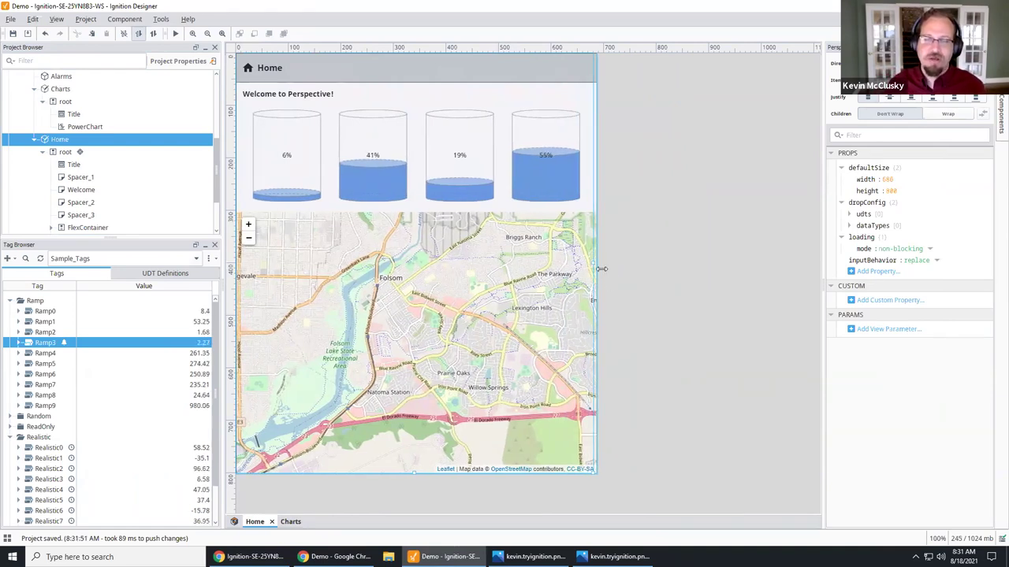
{"action": "left_click_drag", "start_coordinate": [592, 263], "coordinate": [436, 272]}
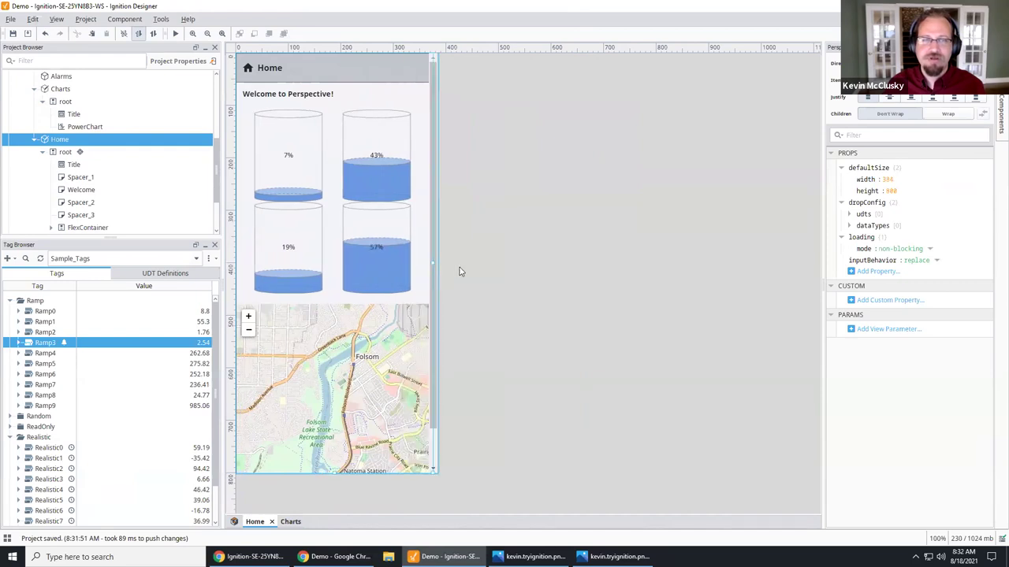
{"action": "left_click_drag", "start_coordinate": [476, 267], "coordinate": [383, 259]}
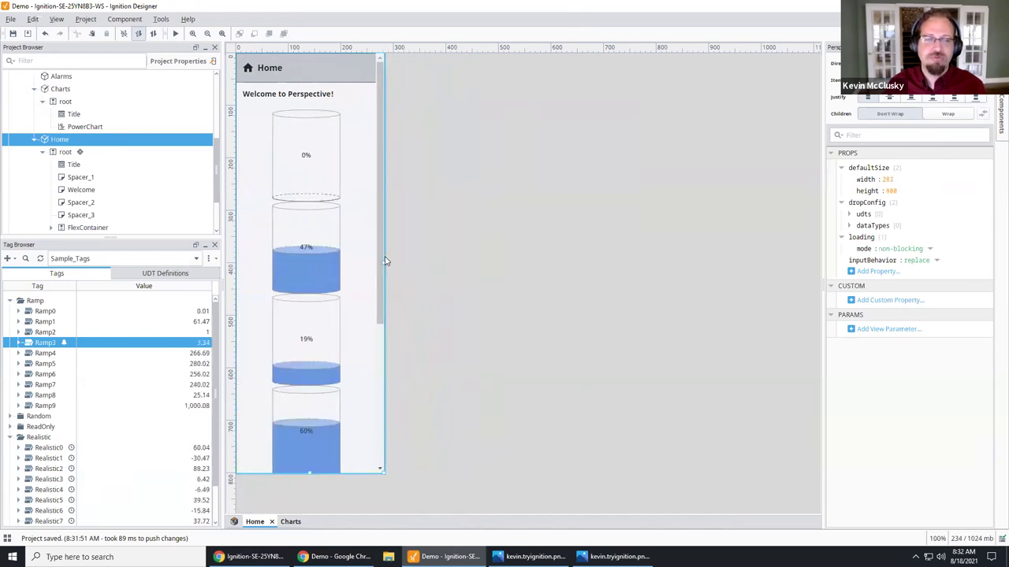
Step: Widen the Home view so the map shows below the tanks
{"action": "left_click", "coordinate": [379, 466]}
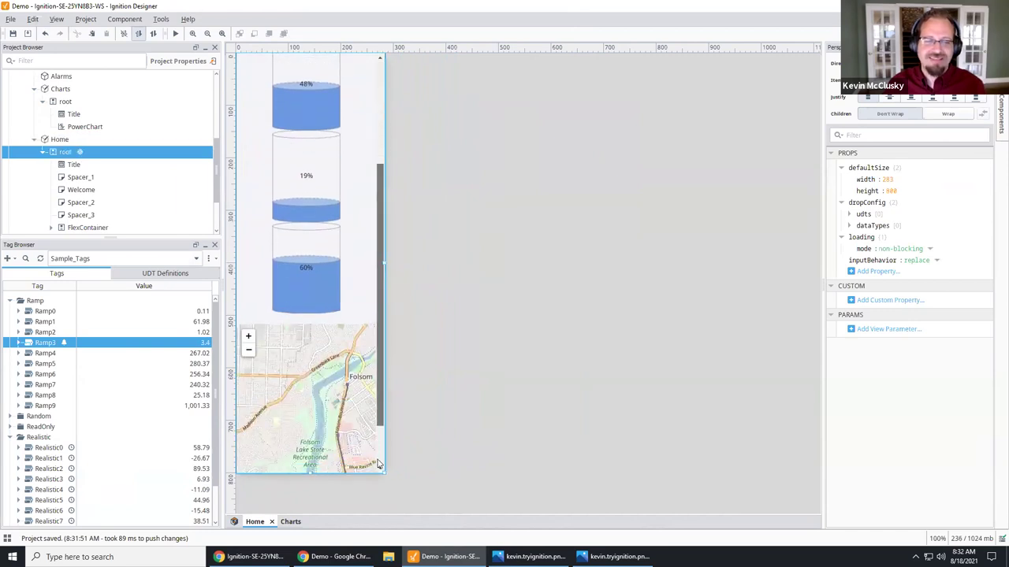
{"action": "left_click", "coordinate": [369, 236]}
{"action": "scroll", "coordinate": [384, 237], "scroll_direction": "up", "scroll_amount": 3}
{"action": "left_click_drag", "start_coordinate": [384, 263], "coordinate": [528, 262]}
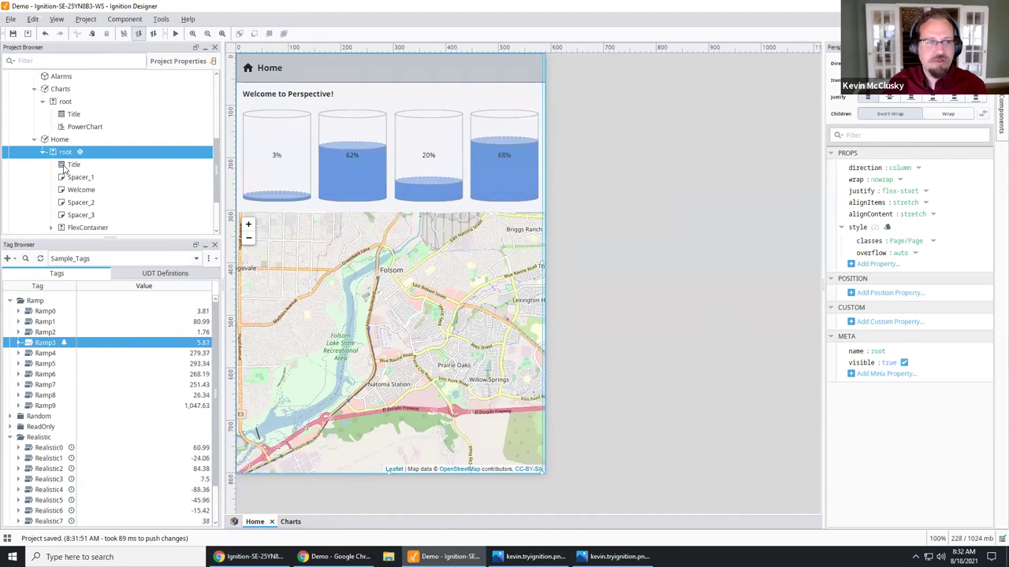
Step: Collapse the Charts, Home and Perspective nodes and select Transaction Groups
{"action": "left_click", "coordinate": [59, 140]}
{"action": "scroll", "coordinate": [59, 139], "scroll_direction": "up", "scroll_amount": 1}
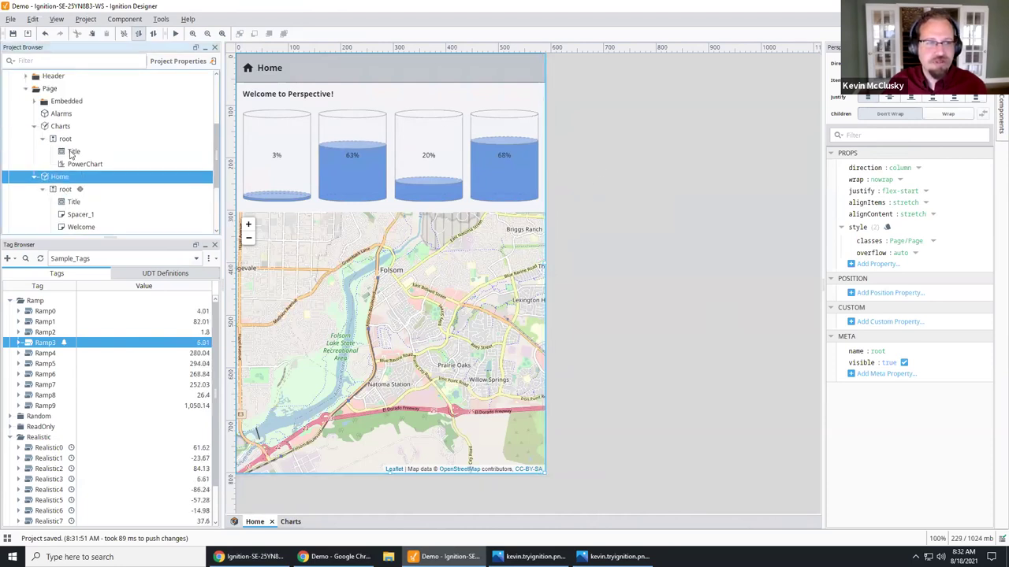
{"action": "left_click", "coordinate": [37, 127]}
{"action": "left_click", "coordinate": [35, 127]}
{"action": "left_click", "coordinate": [34, 138]}
{"action": "scroll", "coordinate": [63, 170], "scroll_direction": "up", "scroll_amount": 1}
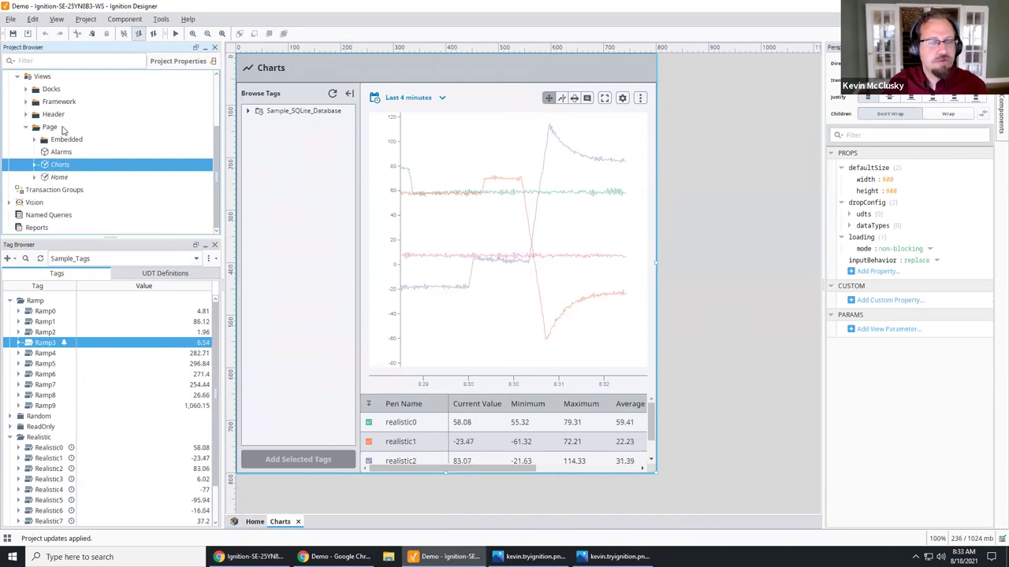
{"action": "scroll", "coordinate": [82, 147], "scroll_direction": "up", "scroll_amount": 1}
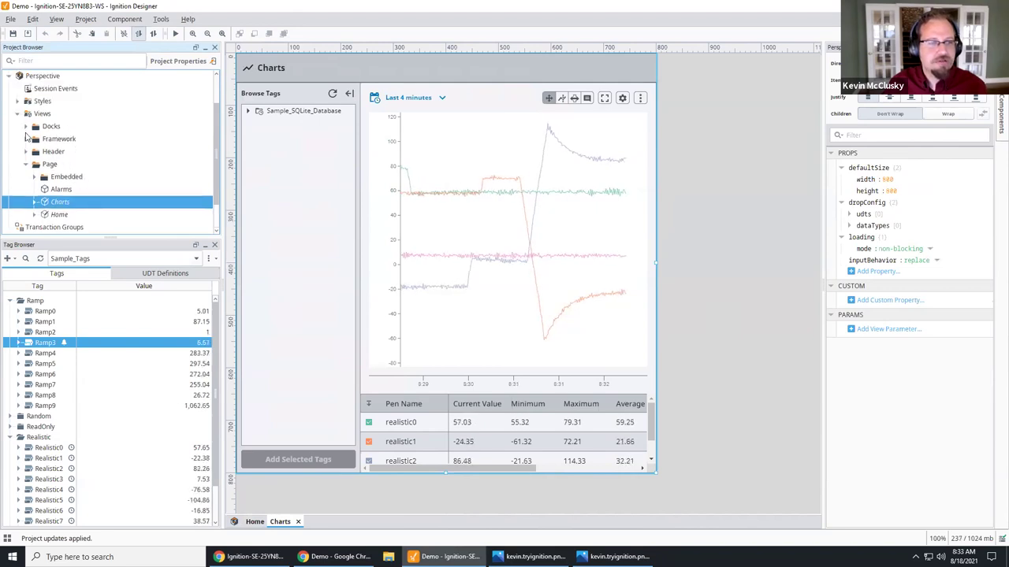
{"action": "scroll", "coordinate": [53, 129], "scroll_direction": "up", "scroll_amount": 1}
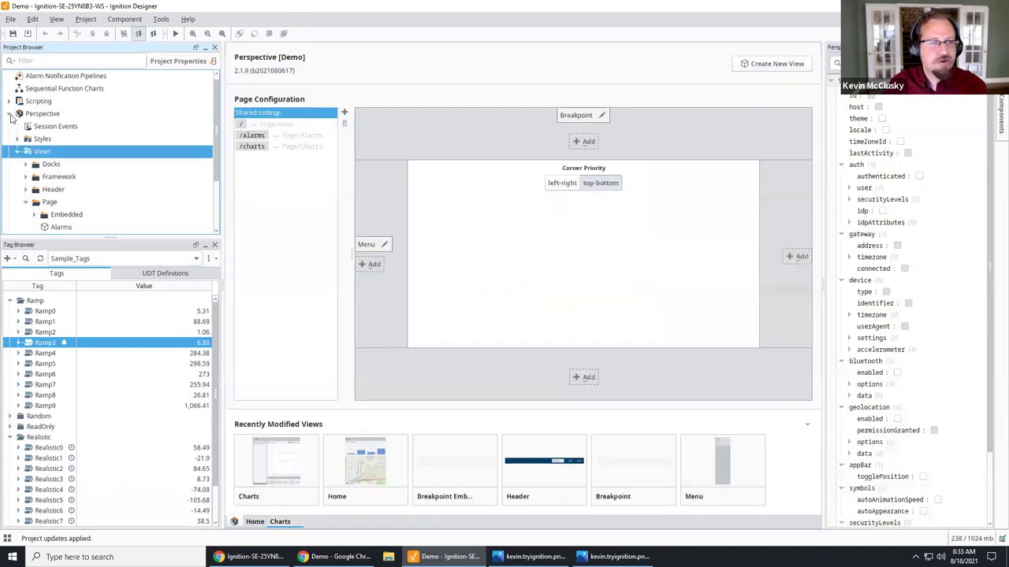
{"action": "left_click", "coordinate": [10, 115]}
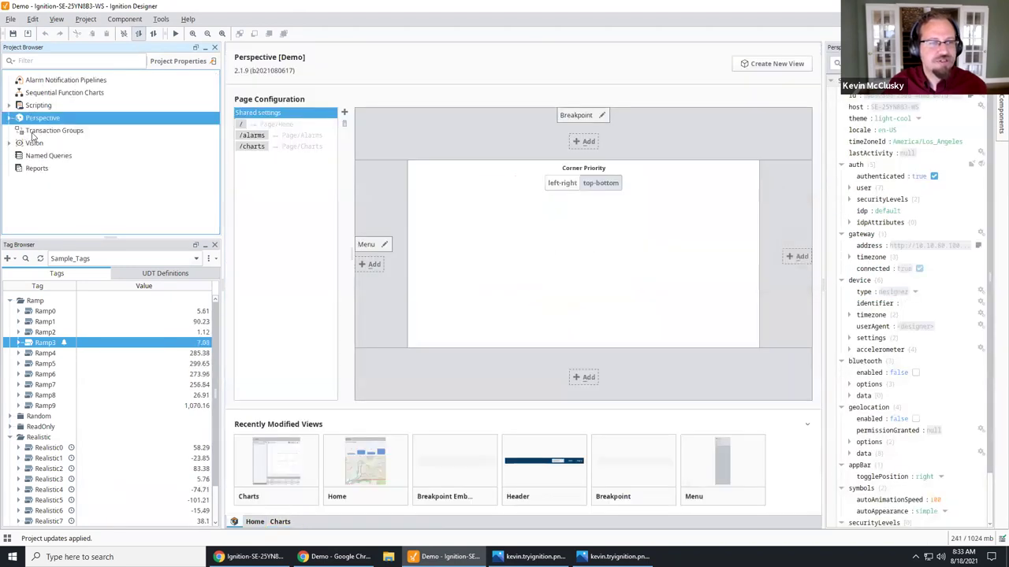
{"action": "key", "text": "Down"}
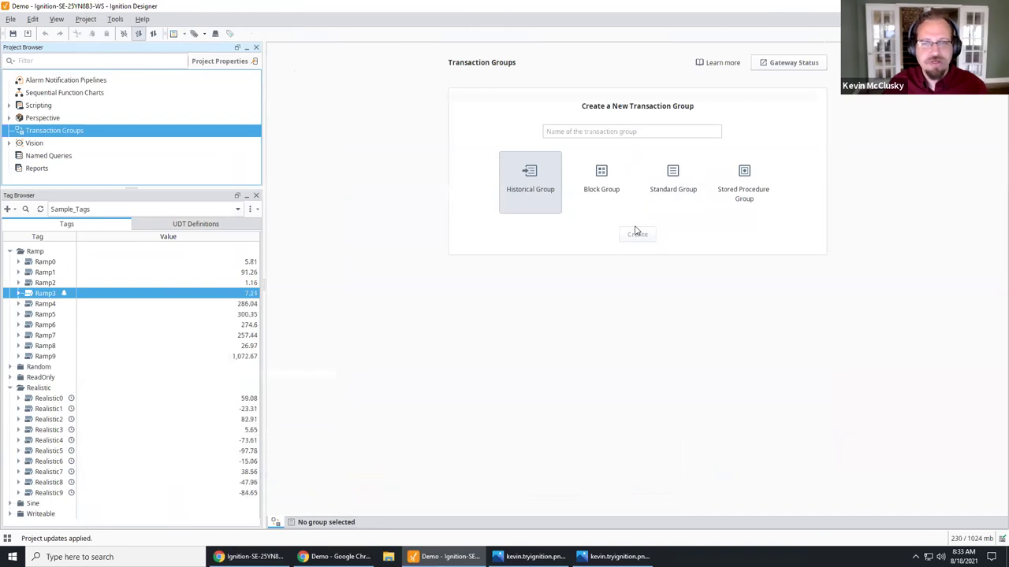
Step: Create a new historical transaction group keeping the default name New Group
{"action": "right_click", "coordinate": [53, 132]}
{"action": "mouse_move", "coordinate": [118, 152]}
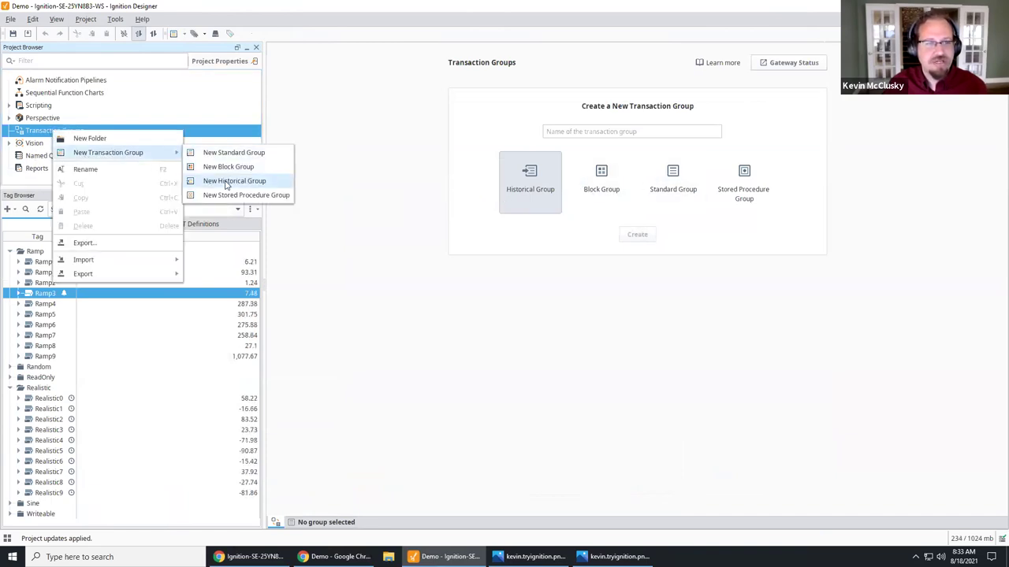
{"action": "left_click", "coordinate": [230, 181]}
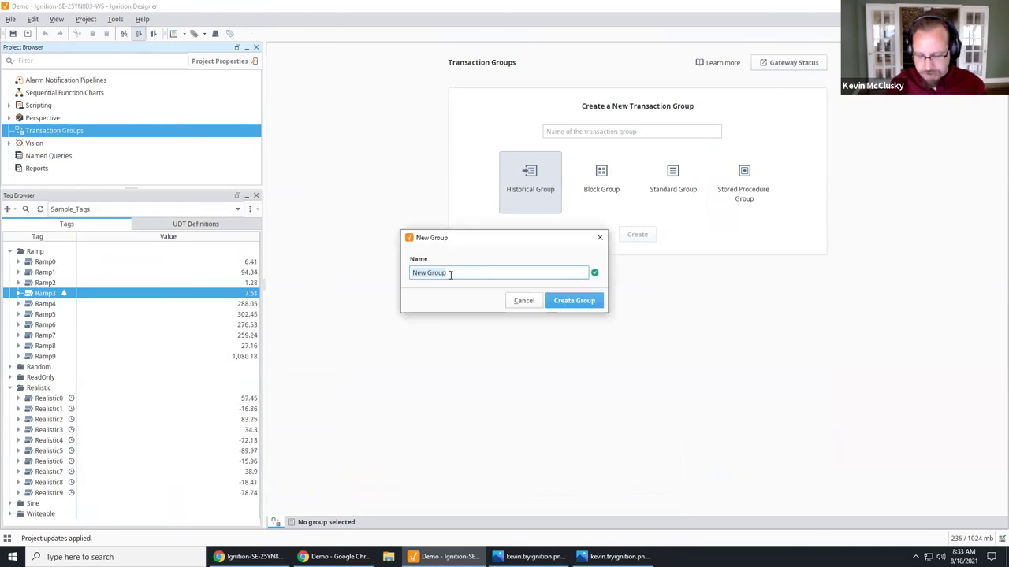
{"action": "key", "text": "Return"}
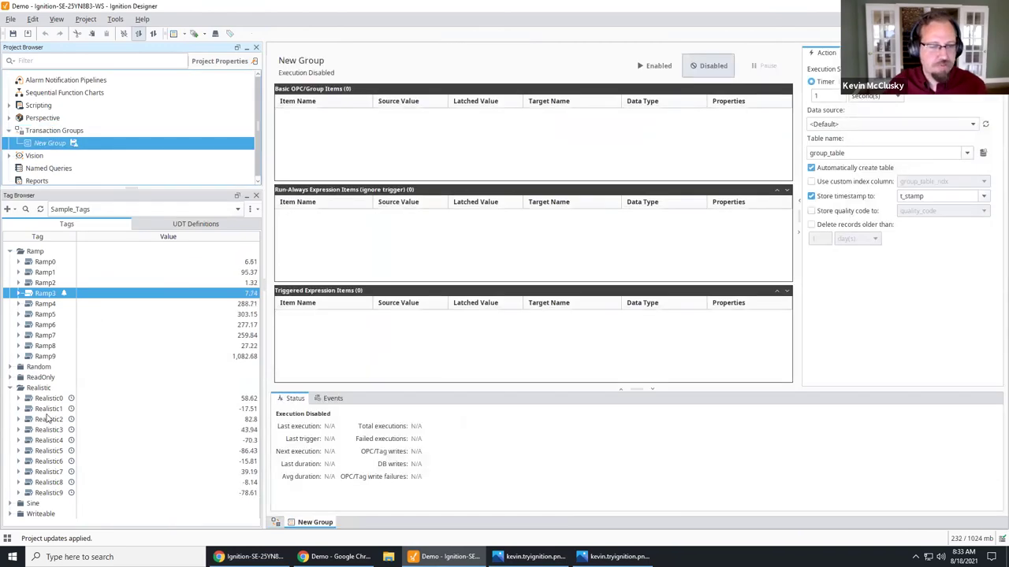
Step: Select tags Realistic0 through Realistic4 in the Tag Browser
{"action": "left_click", "coordinate": [47, 399]}
{"action": "left_click", "coordinate": [48, 442], "text": "shift"}
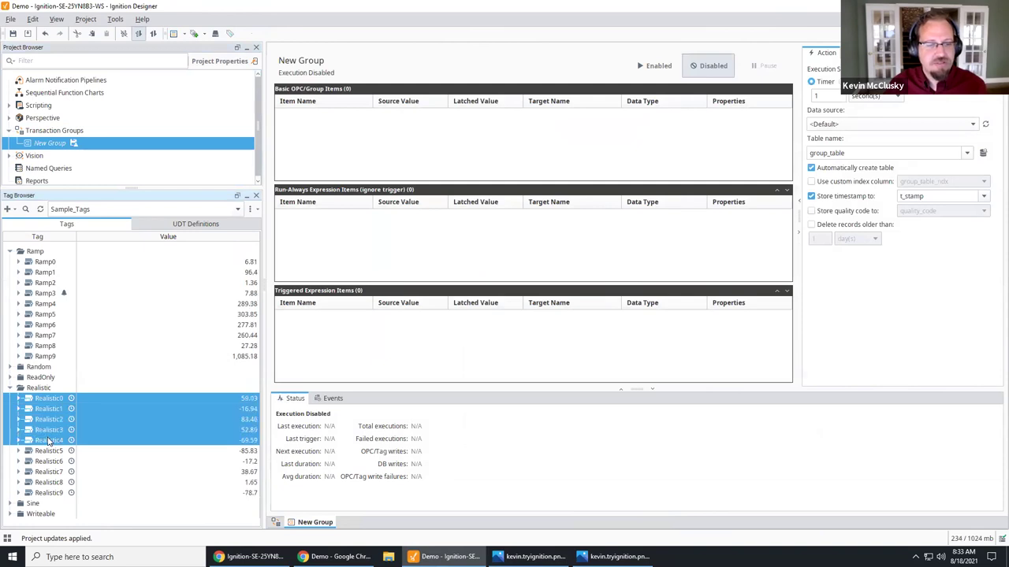
{"action": "mouse_move", "coordinate": [335, 557]}
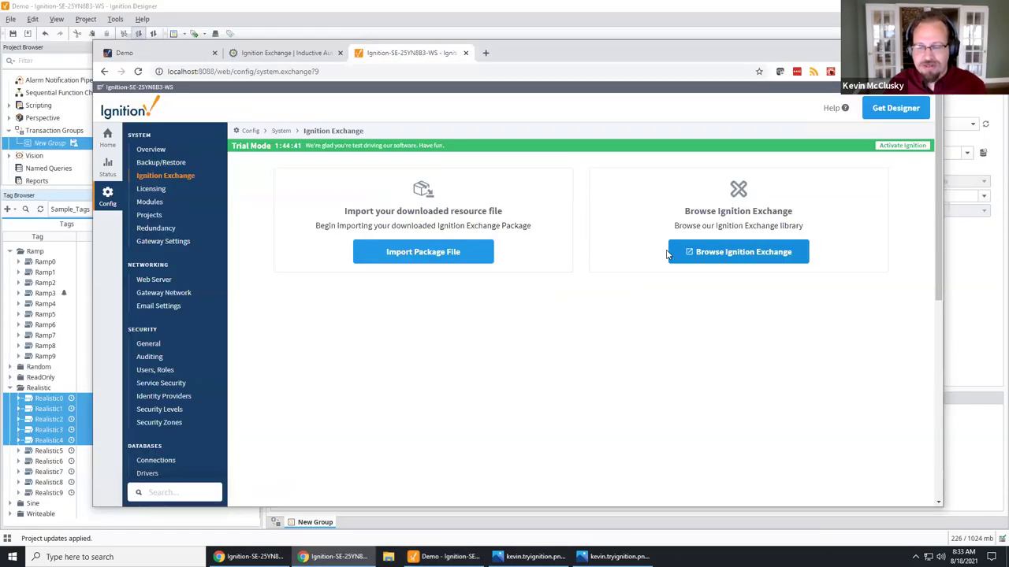
Step: Start a new device connection using the Allen-Bradley MicroLogix driver
{"action": "scroll", "coordinate": [192, 410], "scroll_direction": "down", "scroll_amount": 2}
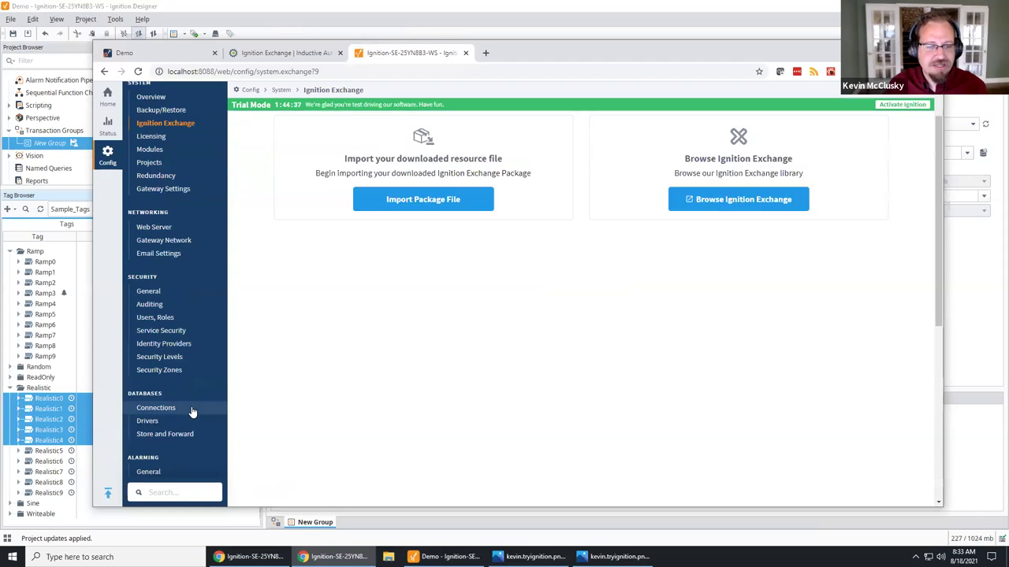
{"action": "scroll", "coordinate": [190, 410], "scroll_direction": "down", "scroll_amount": 2}
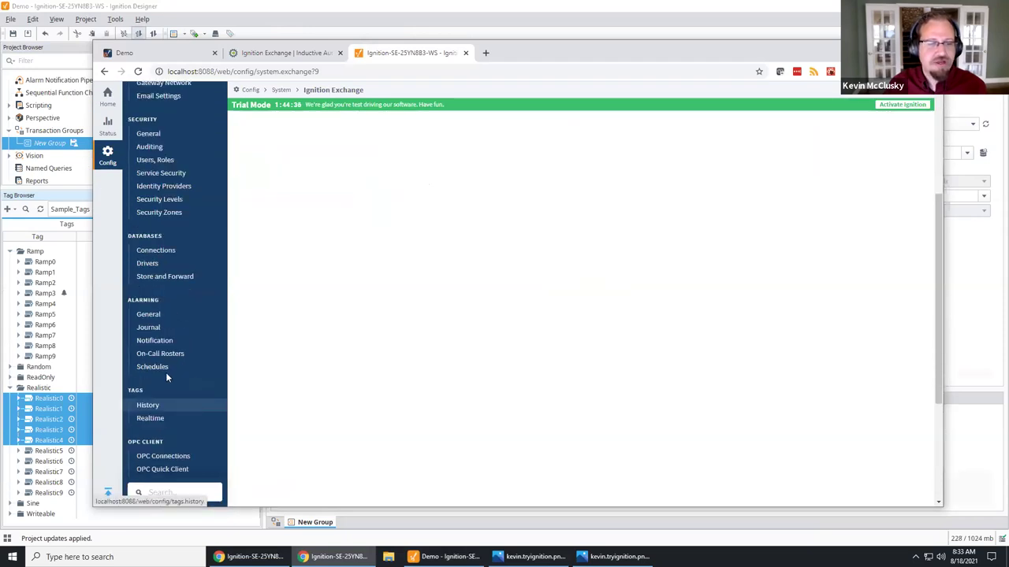
{"action": "scroll", "coordinate": [169, 370], "scroll_direction": "down", "scroll_amount": 3}
{"action": "left_click", "coordinate": [173, 351]}
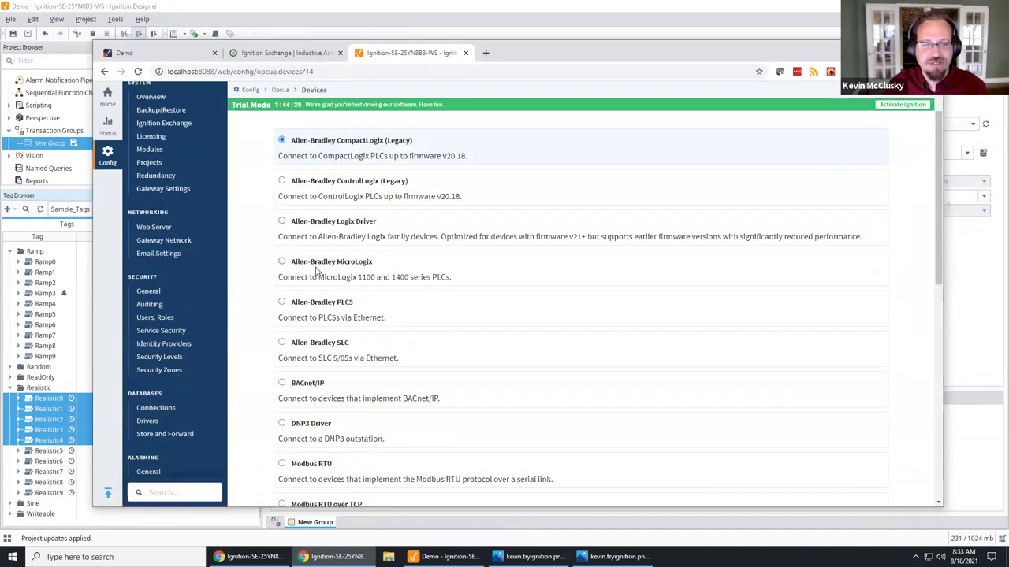
{"action": "left_click", "coordinate": [312, 269]}
{"action": "scroll", "coordinate": [655, 417], "scroll_direction": "down", "scroll_amount": 7}
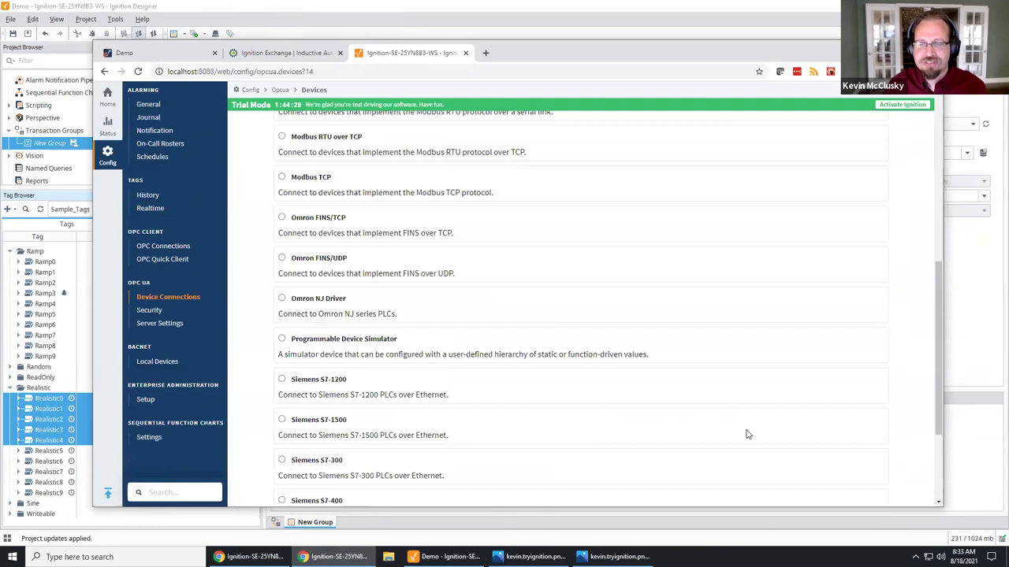
{"action": "left_click", "coordinate": [580, 453]}
Step: Name the device MLX with hostname 10.20.7.77 and create it
{"action": "left_click", "coordinate": [421, 214]}
{"action": "type", "text": "MLX"}
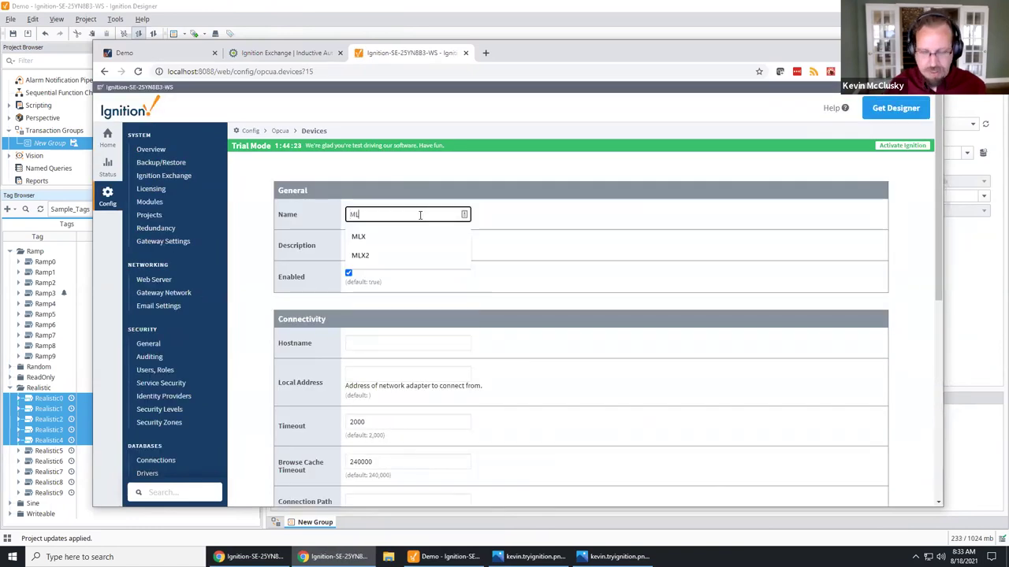
{"action": "left_click", "coordinate": [407, 346]}
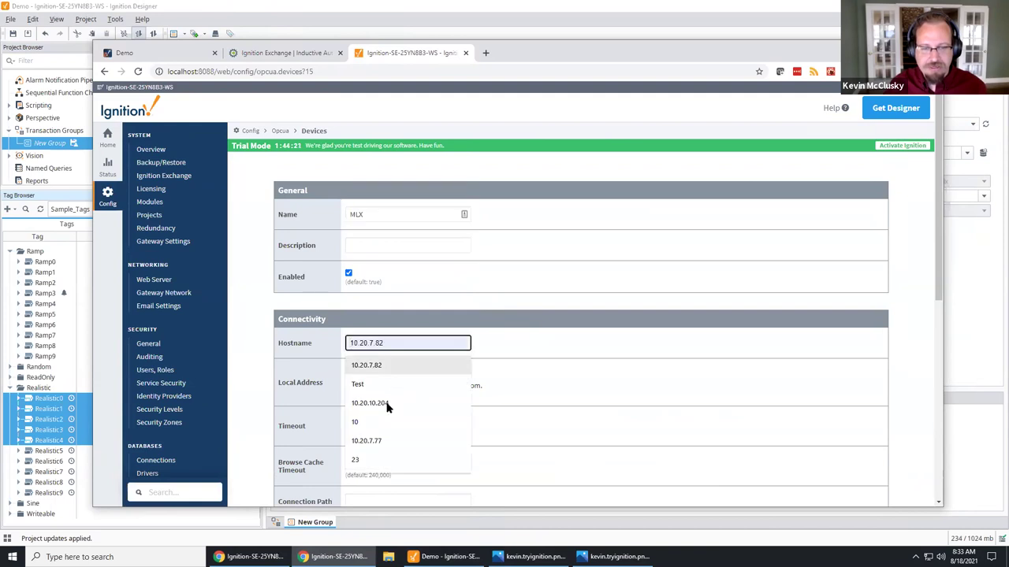
{"action": "left_click", "coordinate": [386, 441]}
{"action": "scroll", "coordinate": [570, 416], "scroll_direction": "down", "scroll_amount": 4}
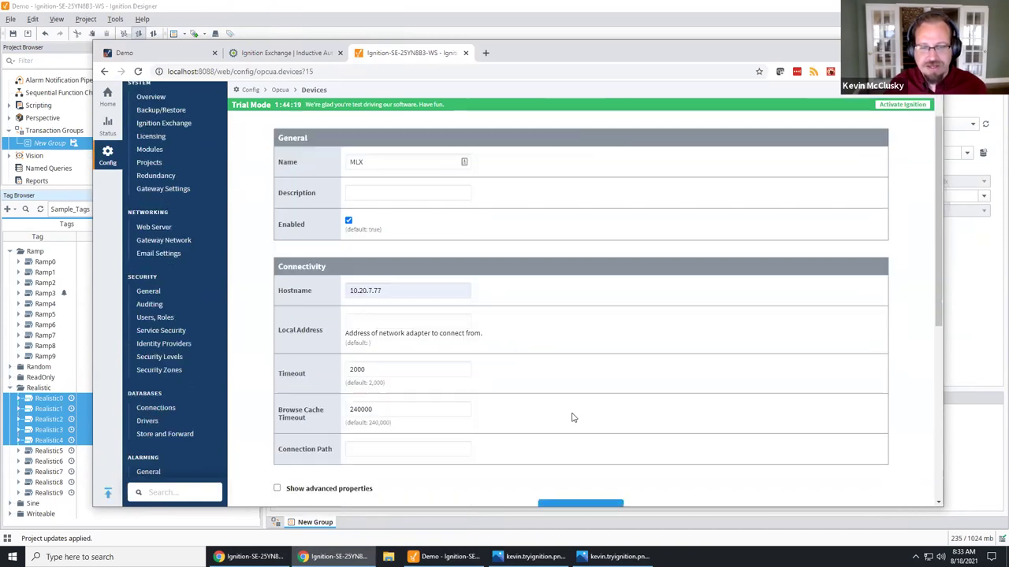
{"action": "left_click", "coordinate": [585, 249]}
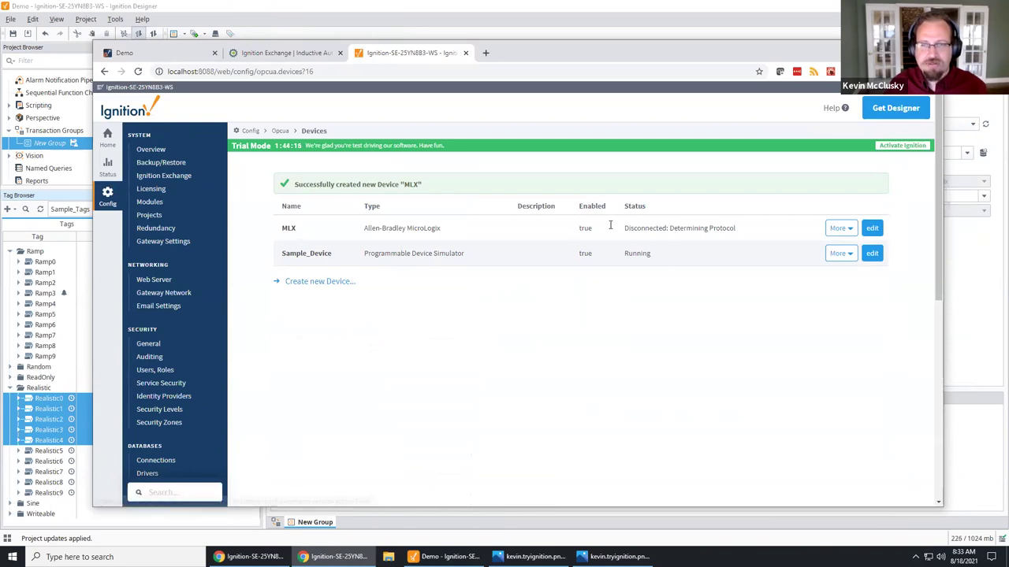
{"action": "left_click", "coordinate": [308, 284]}
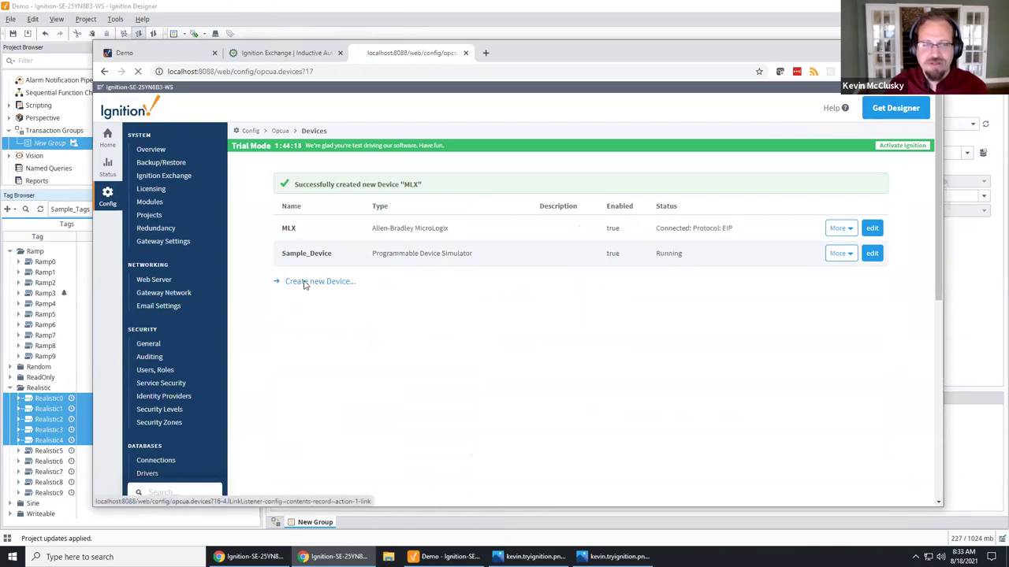
Step: Create a new Programmable Device Simulator device named Dairy
{"action": "scroll", "coordinate": [411, 414], "scroll_direction": "down", "scroll_amount": 1}
{"action": "scroll", "coordinate": [411, 413], "scroll_direction": "down", "scroll_amount": 5}
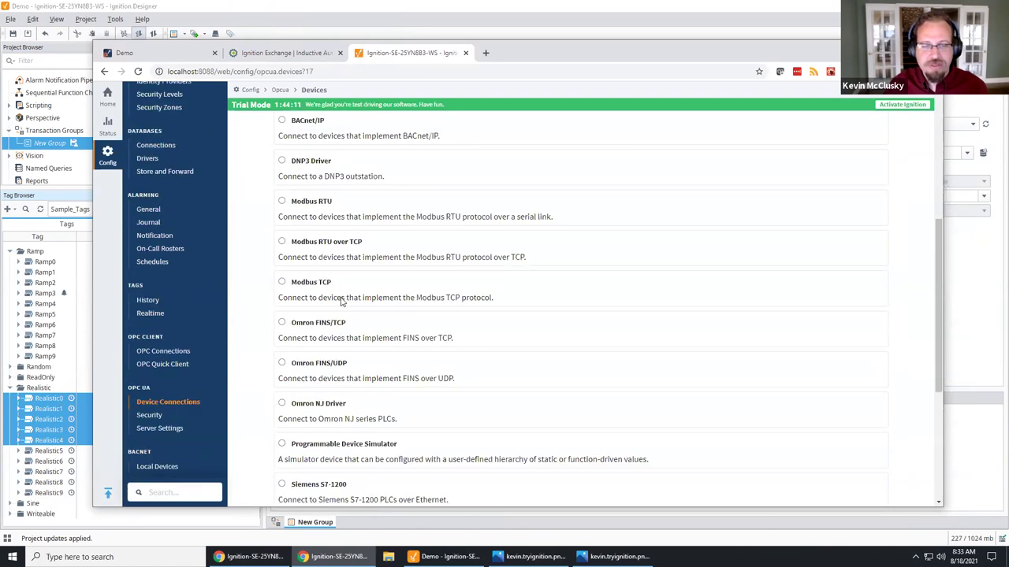
{"action": "left_click", "coordinate": [347, 288]}
{"action": "scroll", "coordinate": [476, 421], "scroll_direction": "down", "scroll_amount": 2}
{"action": "left_click", "coordinate": [584, 451]}
{"action": "left_click", "coordinate": [417, 213]}
{"action": "type", "text": "Dairy"}
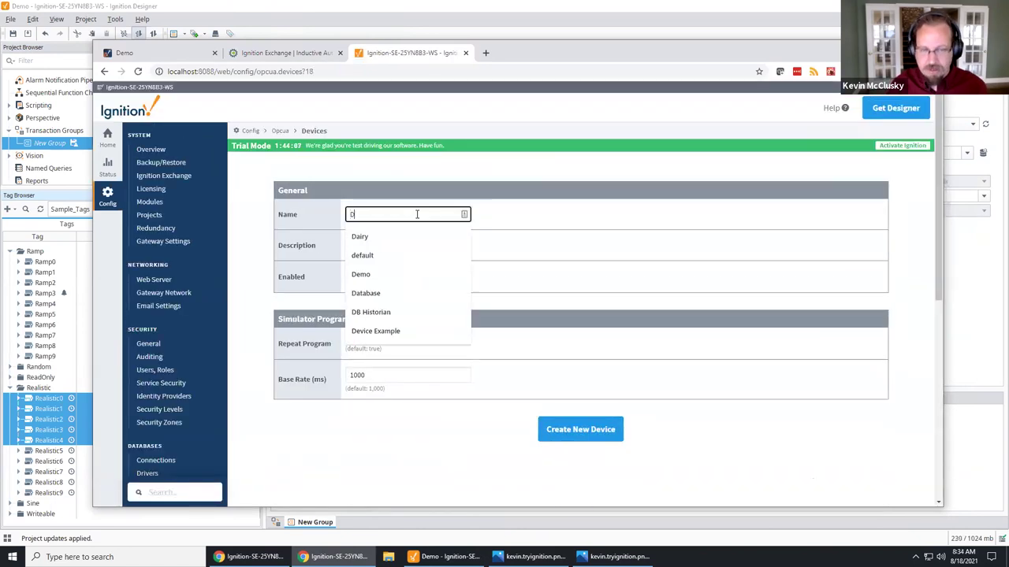
{"action": "left_click", "coordinate": [582, 428]}
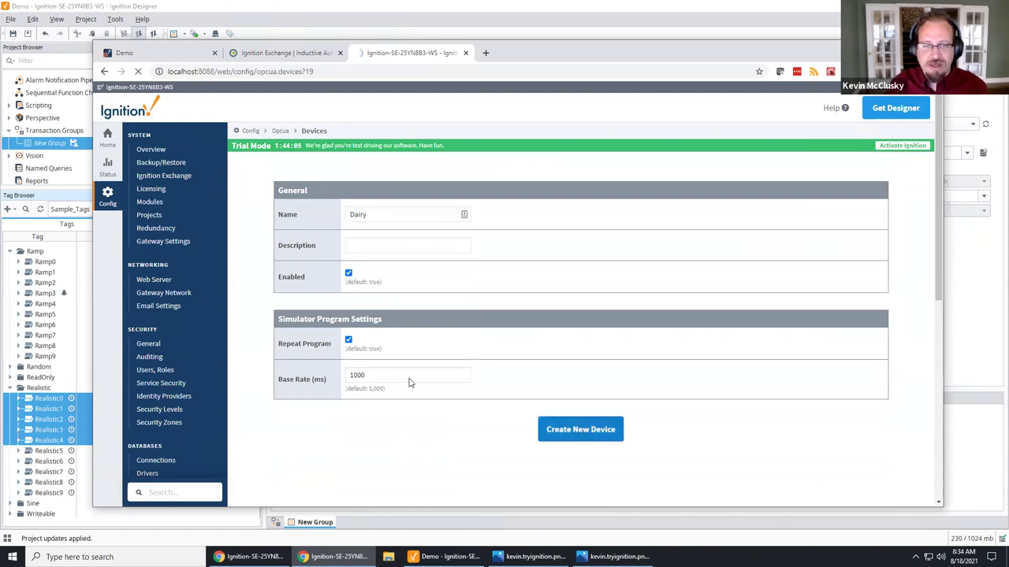
Step: Load and save the Dairy Simulator program on the Dairy device, then return to the Designer
{"action": "left_click", "coordinate": [839, 228]}
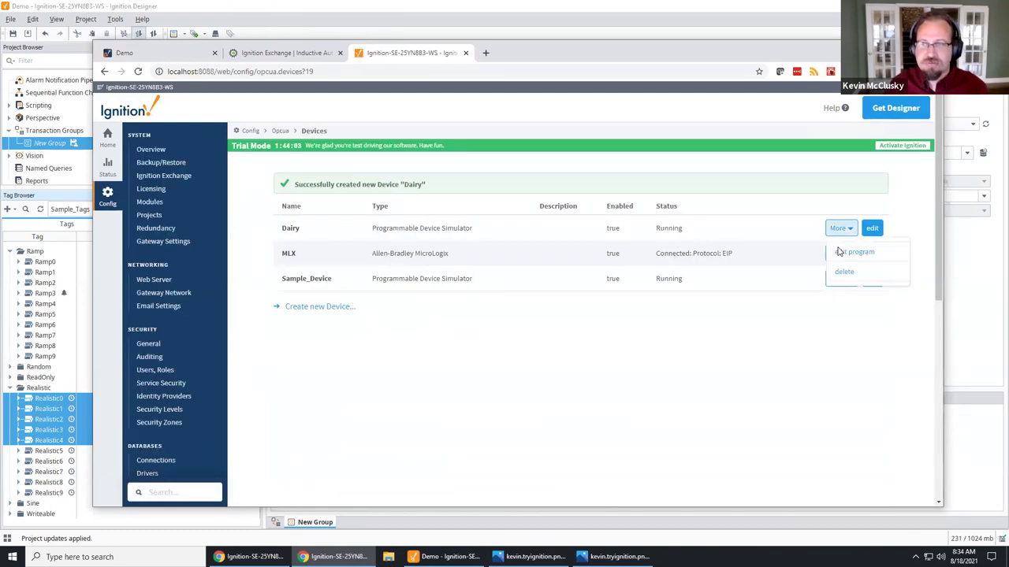
{"action": "left_click", "coordinate": [842, 253]}
{"action": "left_click", "coordinate": [366, 238]}
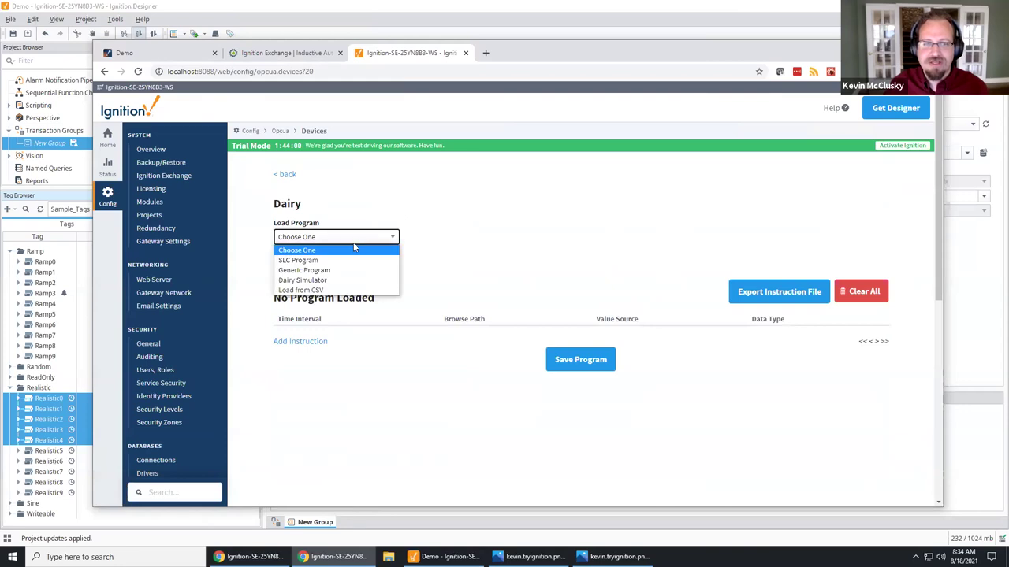
{"action": "left_click", "coordinate": [330, 280]}
{"action": "left_click", "coordinate": [322, 260]}
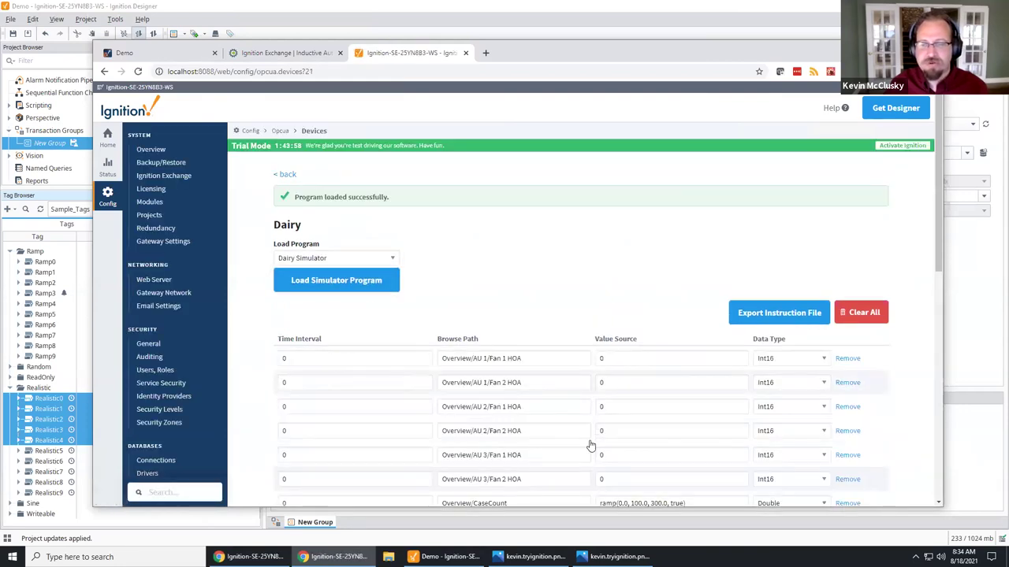
{"action": "scroll", "coordinate": [590, 446], "scroll_direction": "down", "scroll_amount": 10}
{"action": "left_click", "coordinate": [580, 452]}
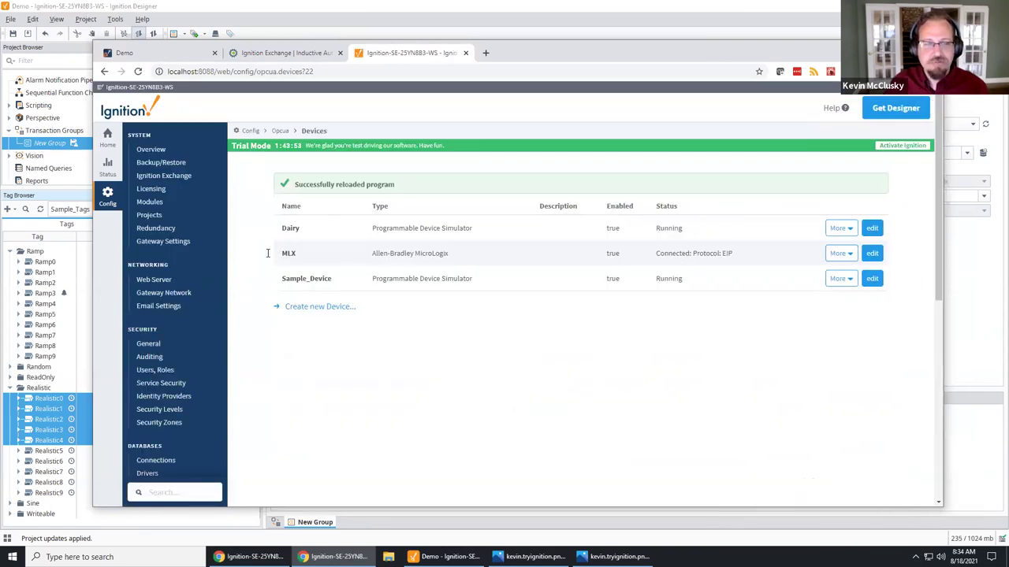
{"action": "left_click", "coordinate": [243, 18]}
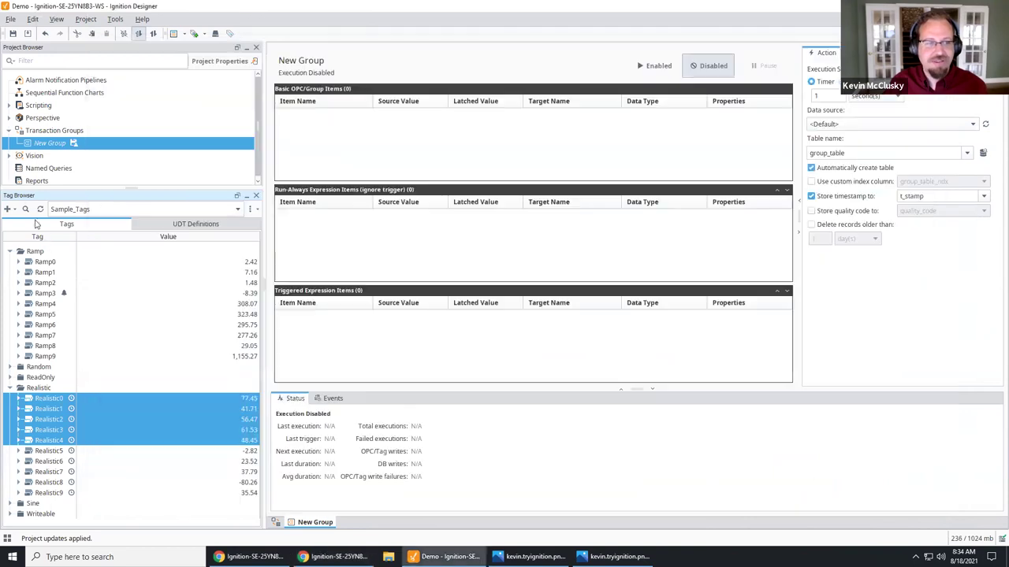
Step: Collapse the Ramp and Realistic folders and open Browse Devices with the device list expanded
{"action": "left_click", "coordinate": [11, 251]}
{"action": "left_click", "coordinate": [10, 283]}
{"action": "left_click", "coordinate": [14, 210]}
{"action": "left_click", "coordinate": [35, 223]}
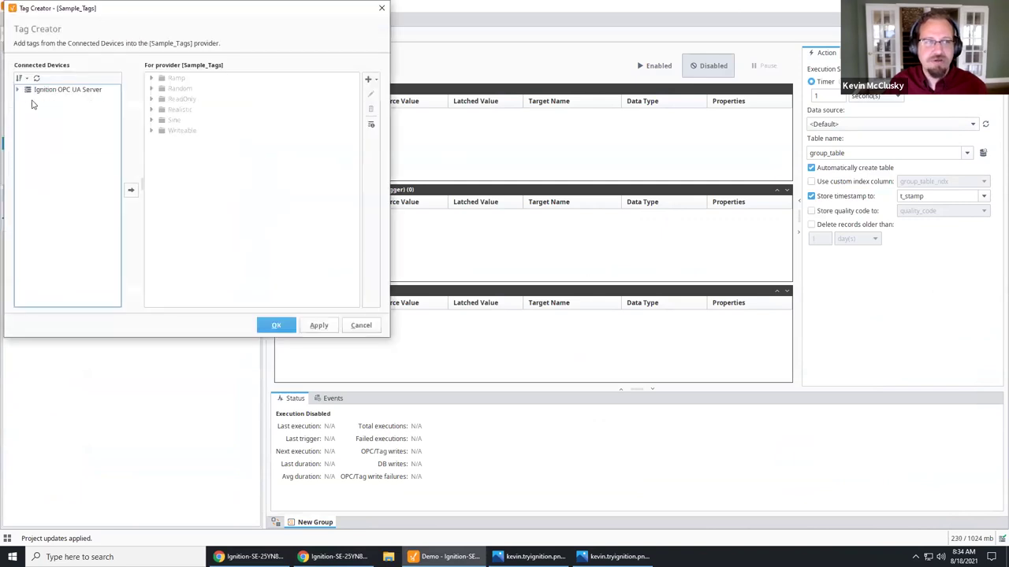
{"action": "left_click", "coordinate": [19, 90]}
{"action": "left_click", "coordinate": [28, 99]}
{"action": "left_click_drag", "start_coordinate": [142, 18], "coordinate": [573, 147]}
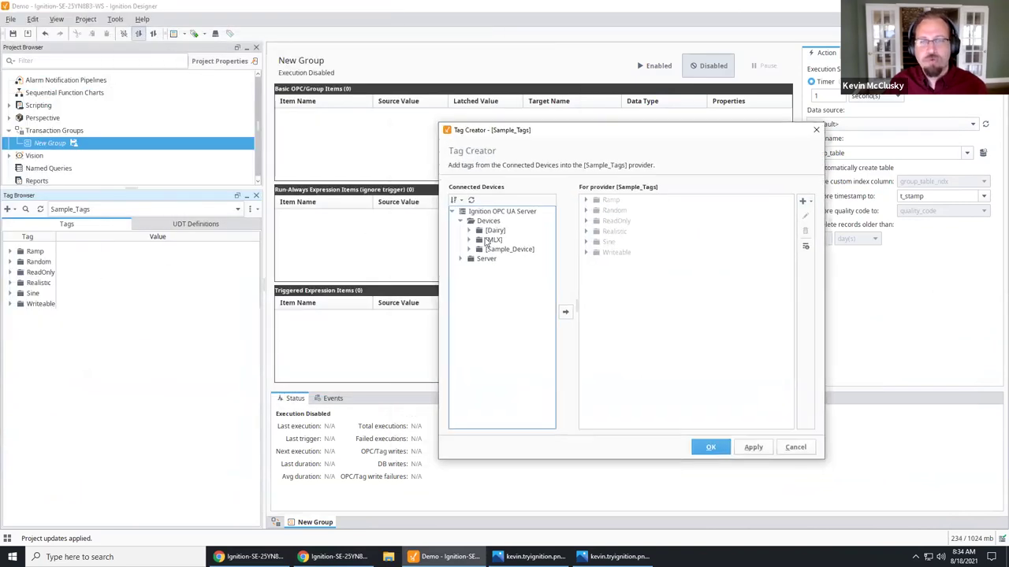
Step: Add the whole Dairy device plus the MLX N7 and F8 data files as Sample_Tags tags
{"action": "left_click", "coordinate": [471, 230]}
{"action": "left_click", "coordinate": [494, 232]}
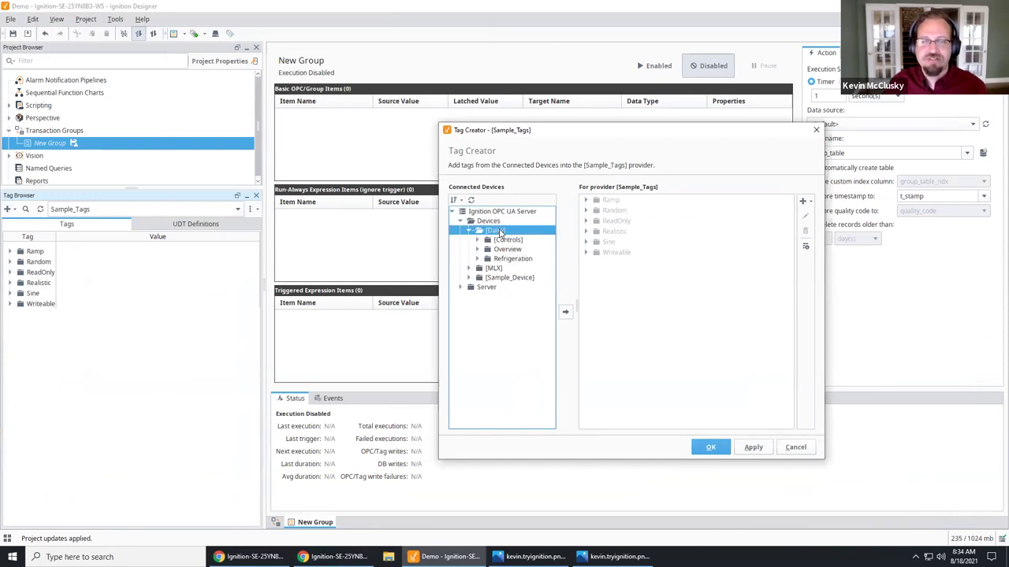
{"action": "left_click", "coordinate": [565, 312]}
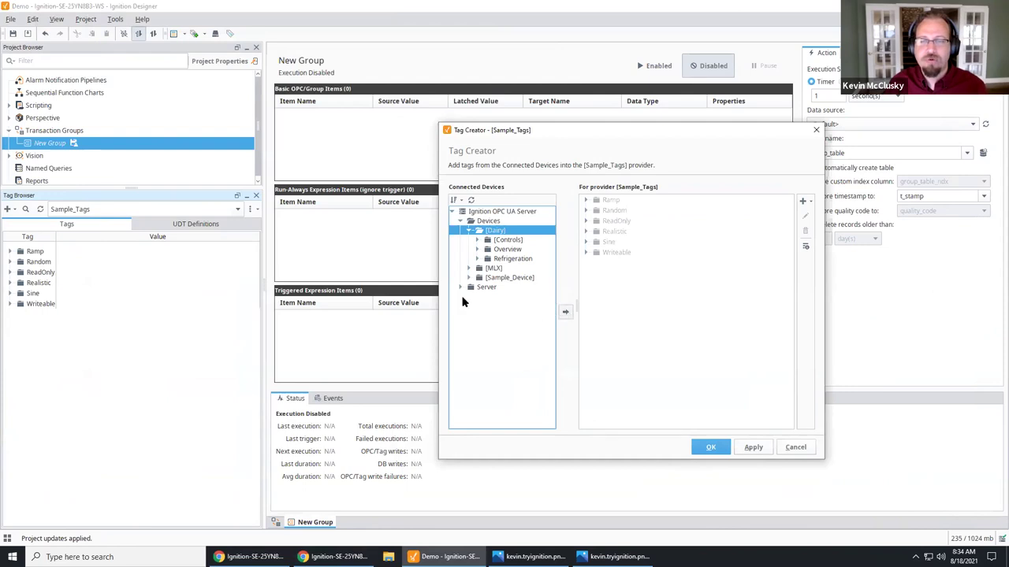
{"action": "left_click", "coordinate": [487, 277]}
{"action": "left_click", "coordinate": [489, 269]}
{"action": "left_click", "coordinate": [471, 268]}
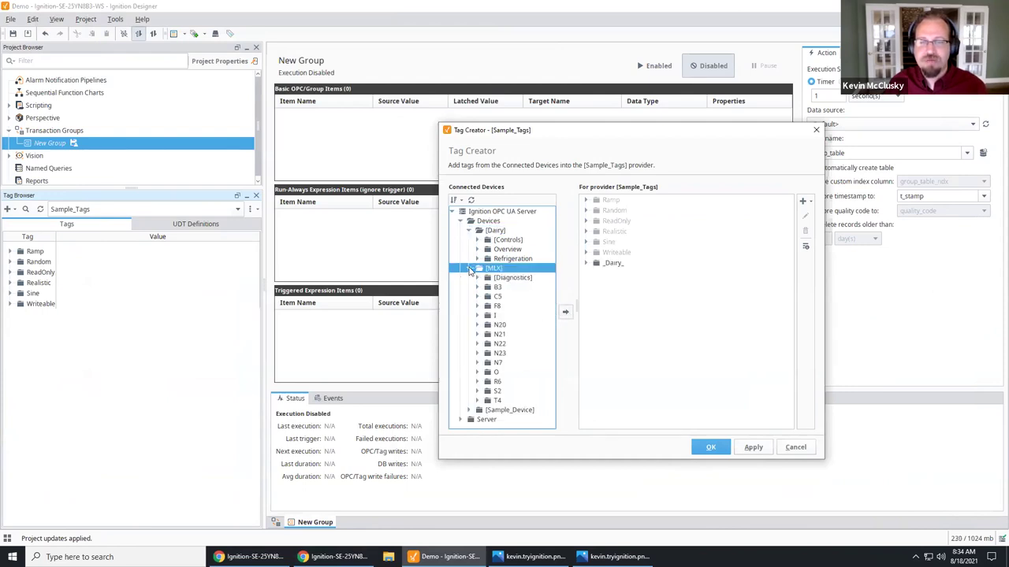
{"action": "left_click", "coordinate": [495, 363]}
{"action": "left_click", "coordinate": [566, 312]}
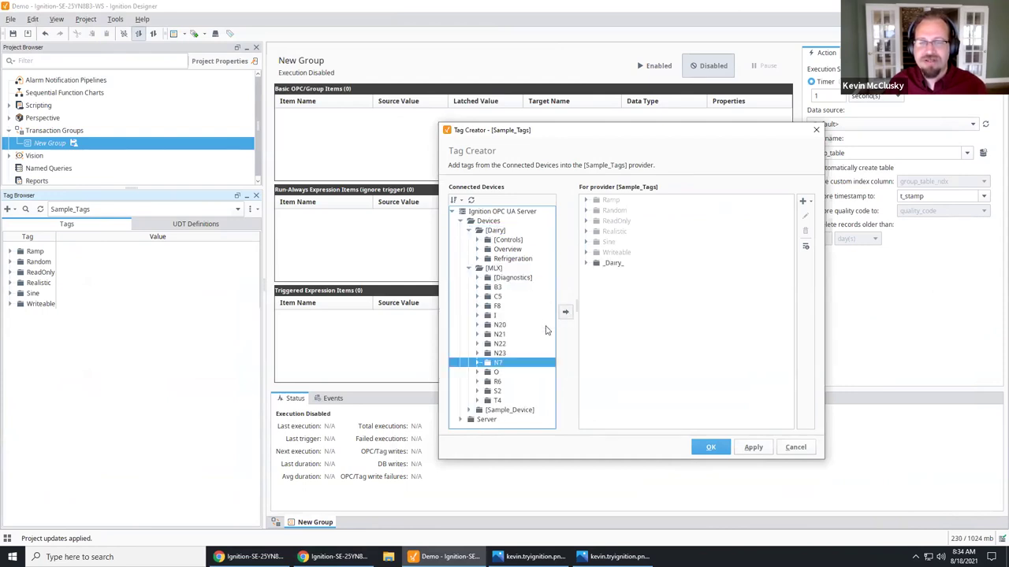
{"action": "left_click", "coordinate": [496, 307]}
{"action": "left_click", "coordinate": [564, 313]}
{"action": "left_click", "coordinate": [713, 448]}
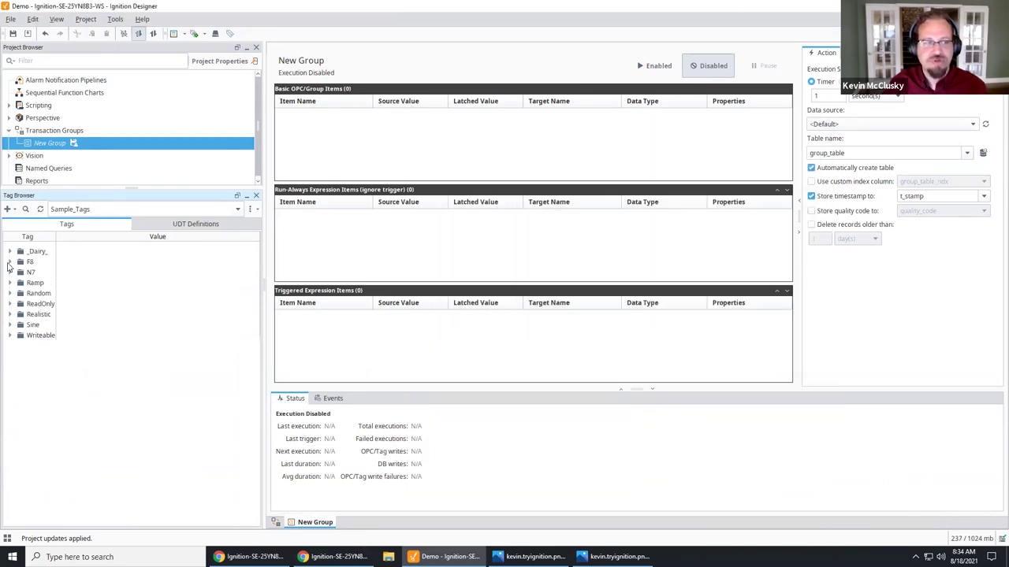
Step: Rename the MLX tag N7:0 to Amps
{"action": "left_click", "coordinate": [10, 261]}
{"action": "left_click", "coordinate": [9, 262]}
{"action": "left_click", "coordinate": [10, 272]}
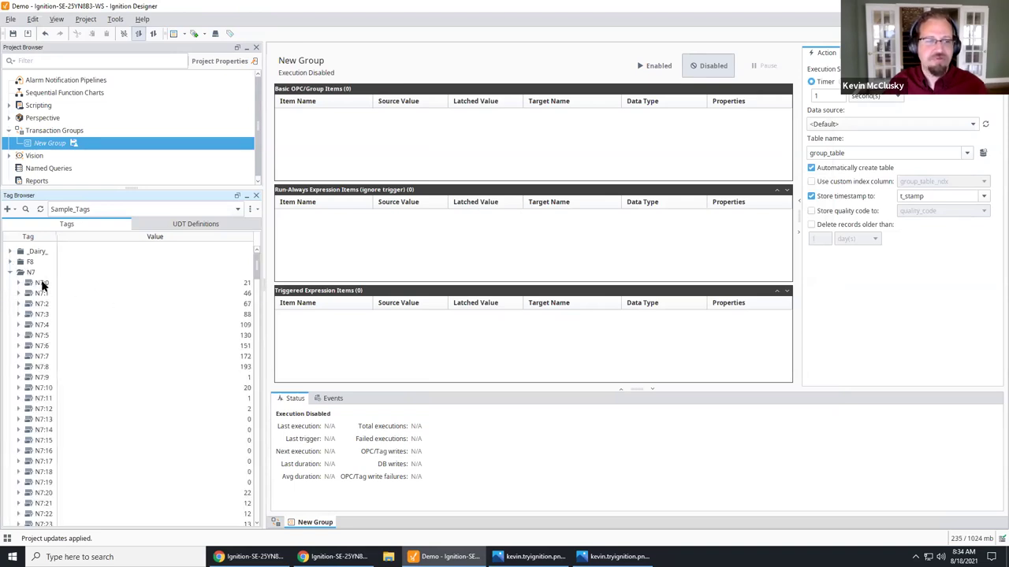
{"action": "left_click", "coordinate": [41, 283]}
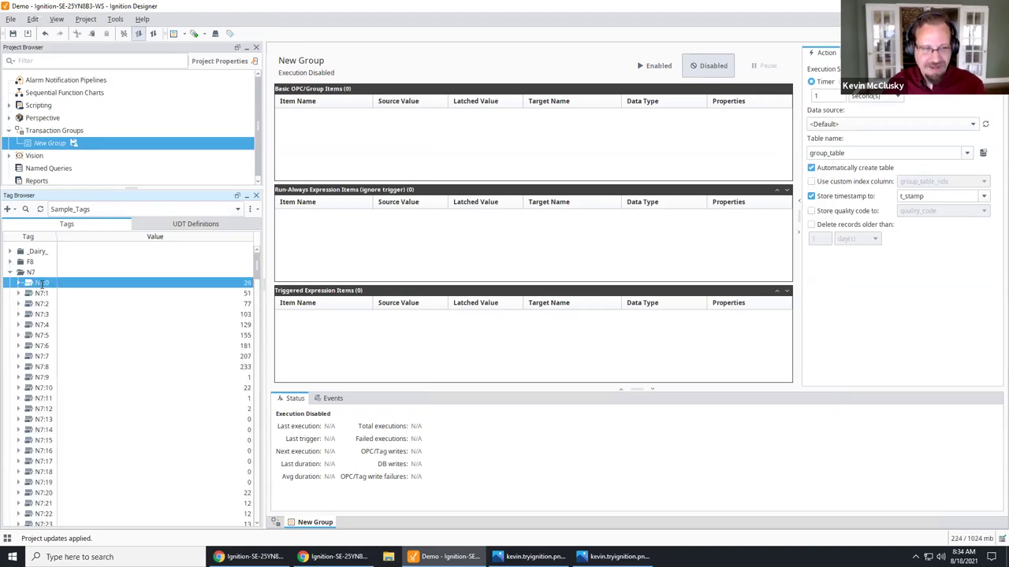
{"action": "key", "text": "Return"}
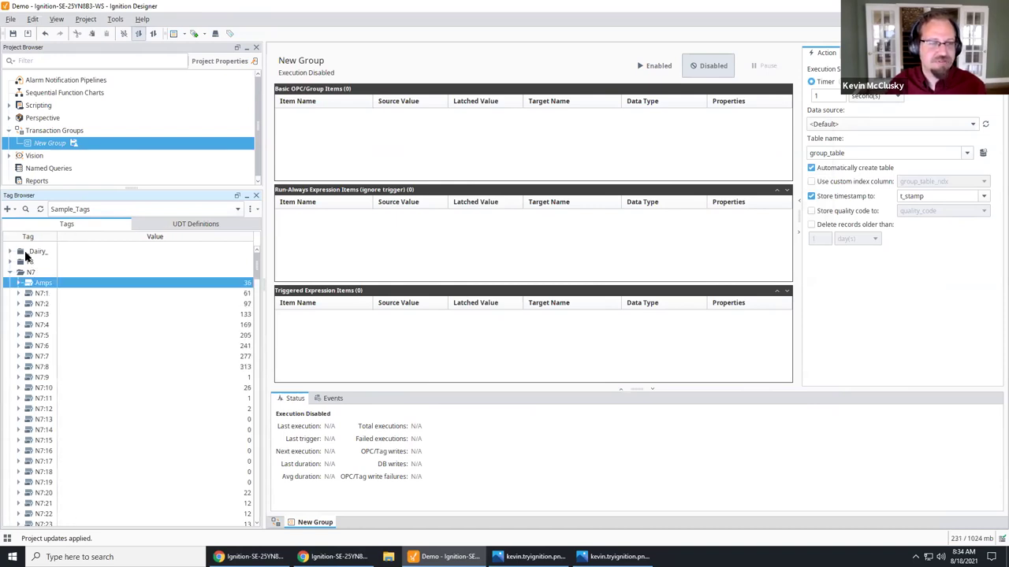
Step: Browse the _Dairy_ folder's Refrigeration and Overview subfolders
{"action": "left_click", "coordinate": [10, 252]}
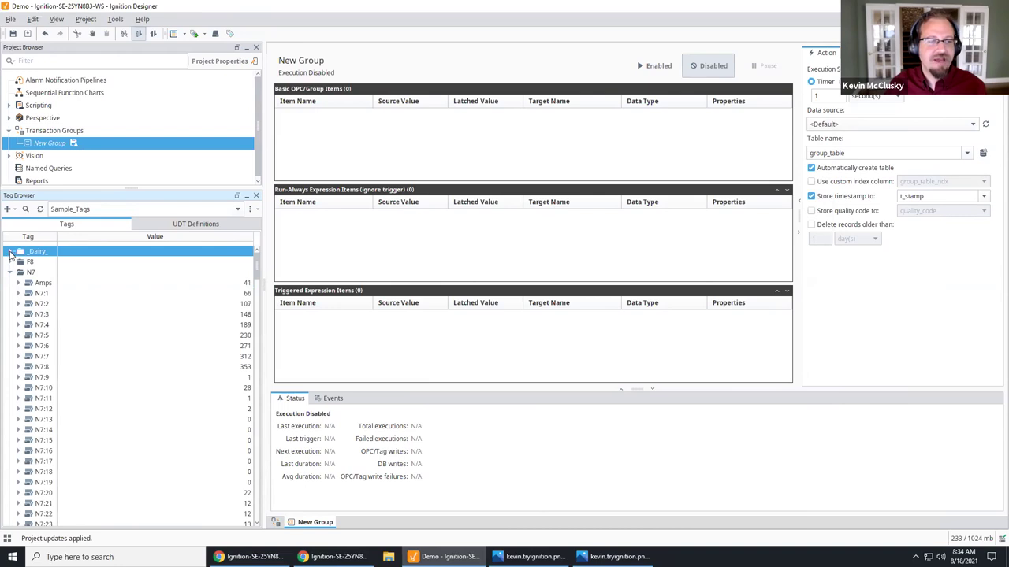
{"action": "left_click", "coordinate": [10, 253]}
{"action": "left_click", "coordinate": [9, 304]}
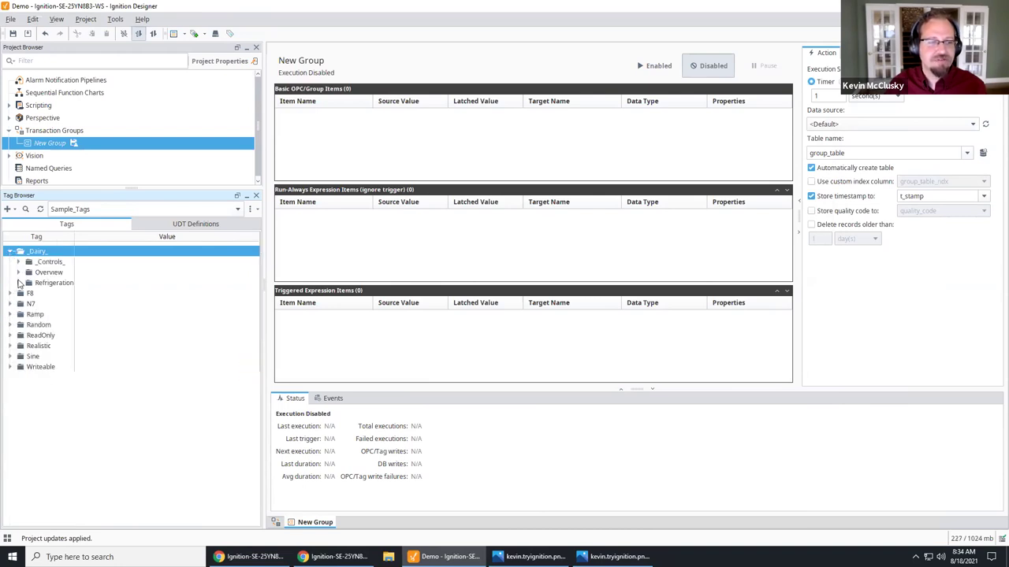
{"action": "left_click", "coordinate": [19, 283]}
{"action": "left_click", "coordinate": [19, 273]}
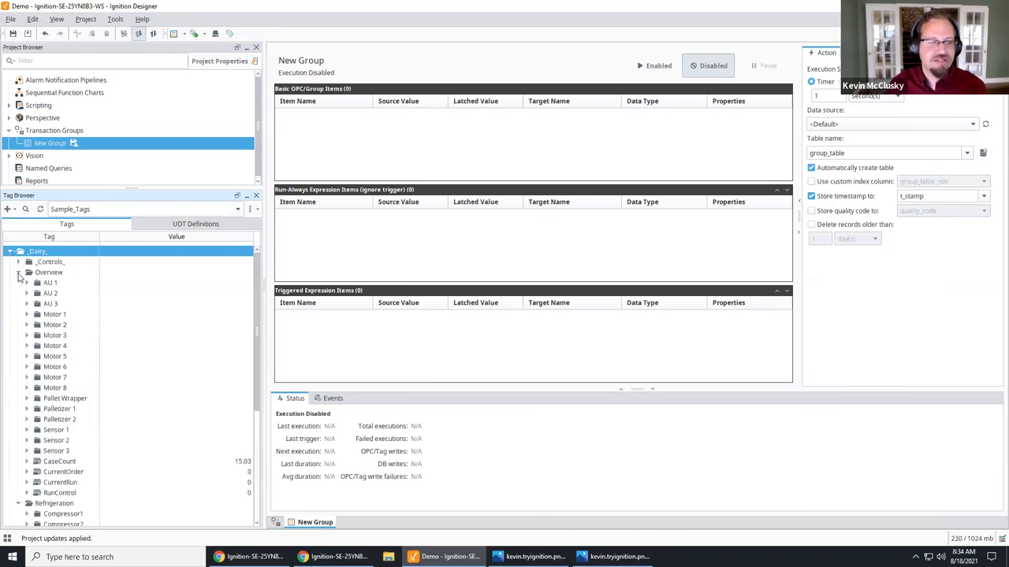
{"action": "left_click", "coordinate": [19, 273]}
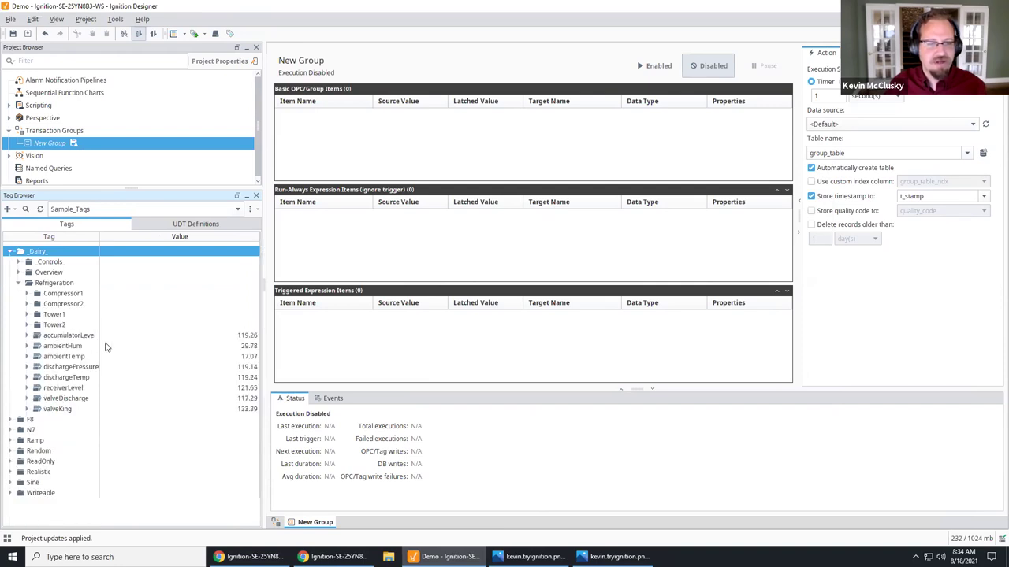
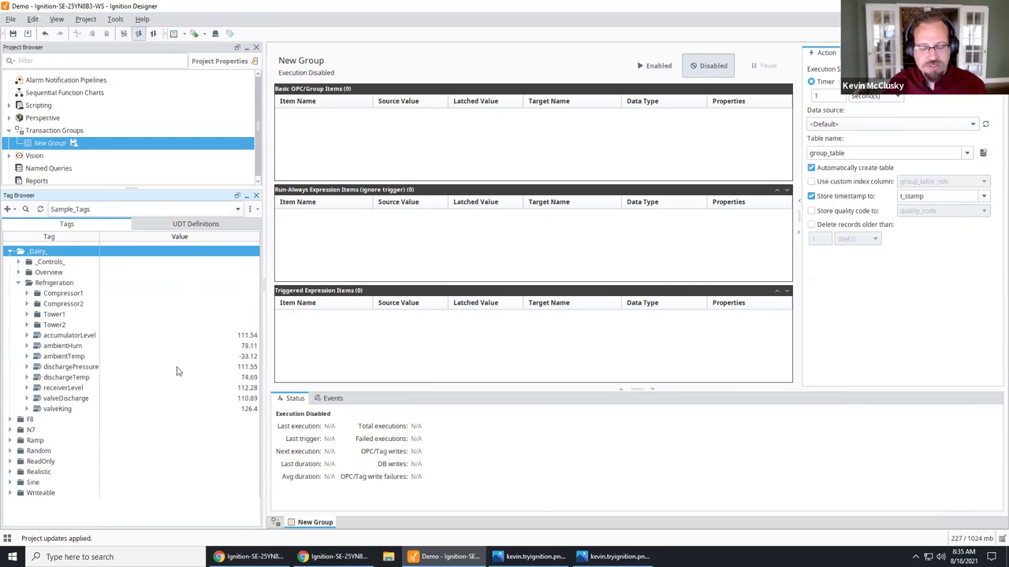
Step: Drag Ramp2, accumulatorLevel, ambientHum and CaseCount from Ramp and Overview into New Group's item table
{"action": "left_click", "coordinate": [10, 440]}
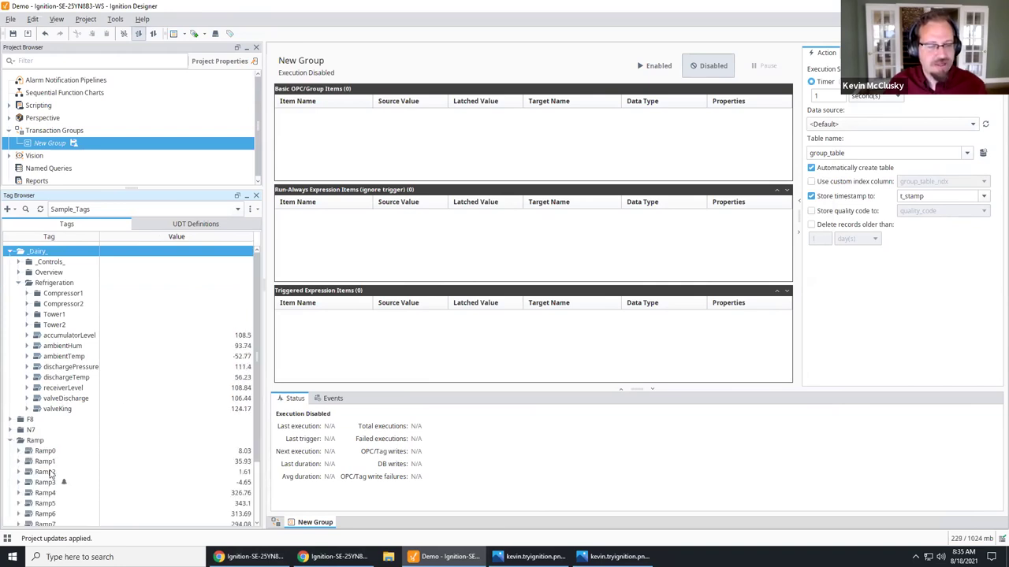
{"action": "left_click", "coordinate": [44, 463]}
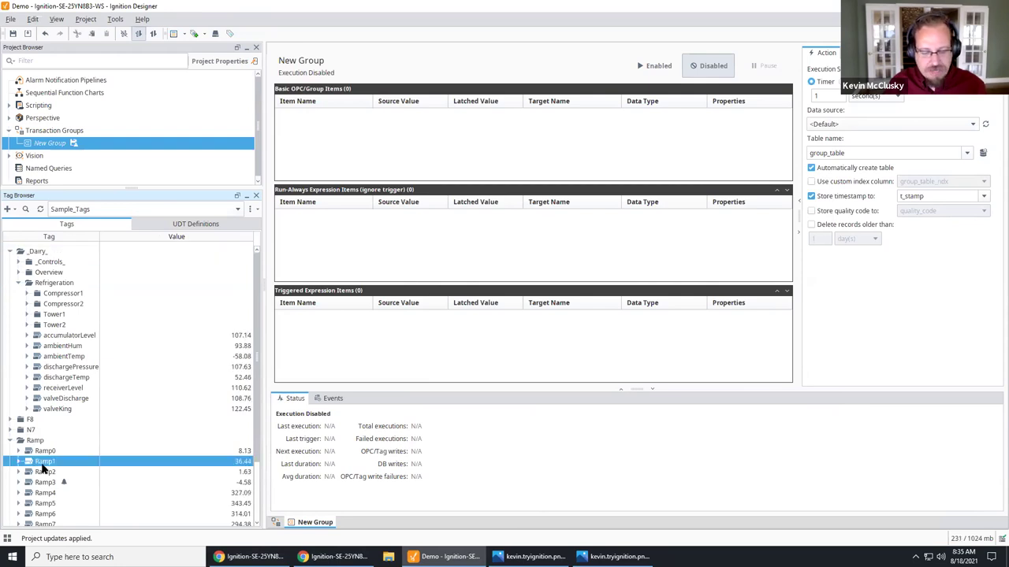
{"action": "left_click", "coordinate": [45, 473]}
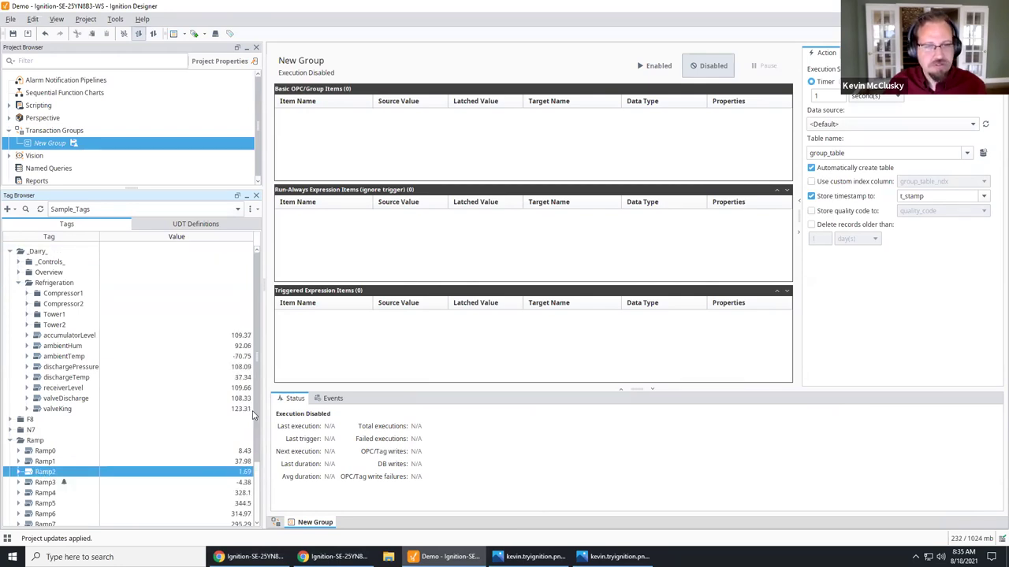
{"action": "left_click_drag", "start_coordinate": [371, 152], "coordinate": [372, 155]}
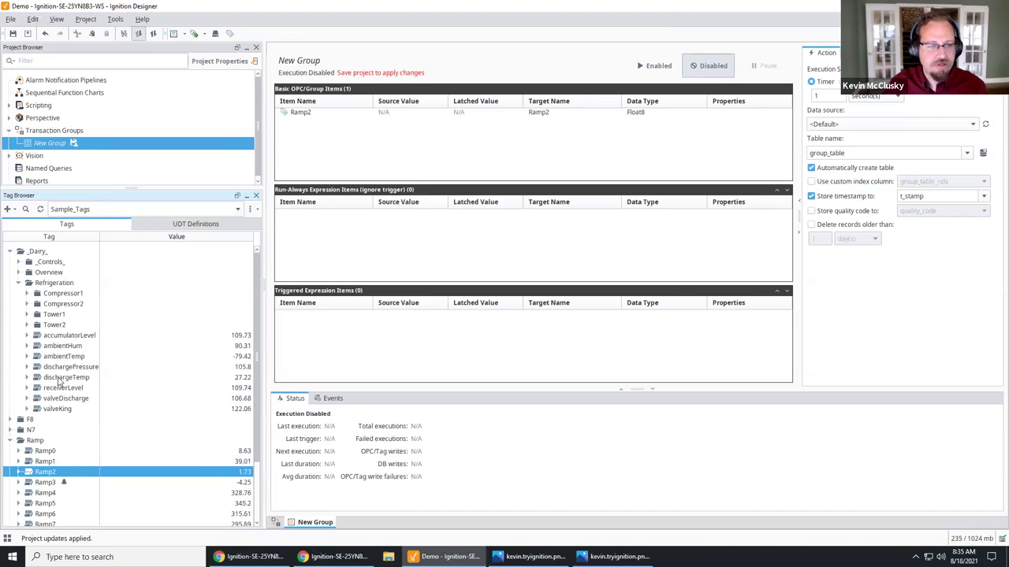
{"action": "left_click_drag", "start_coordinate": [66, 336], "coordinate": [372, 154]}
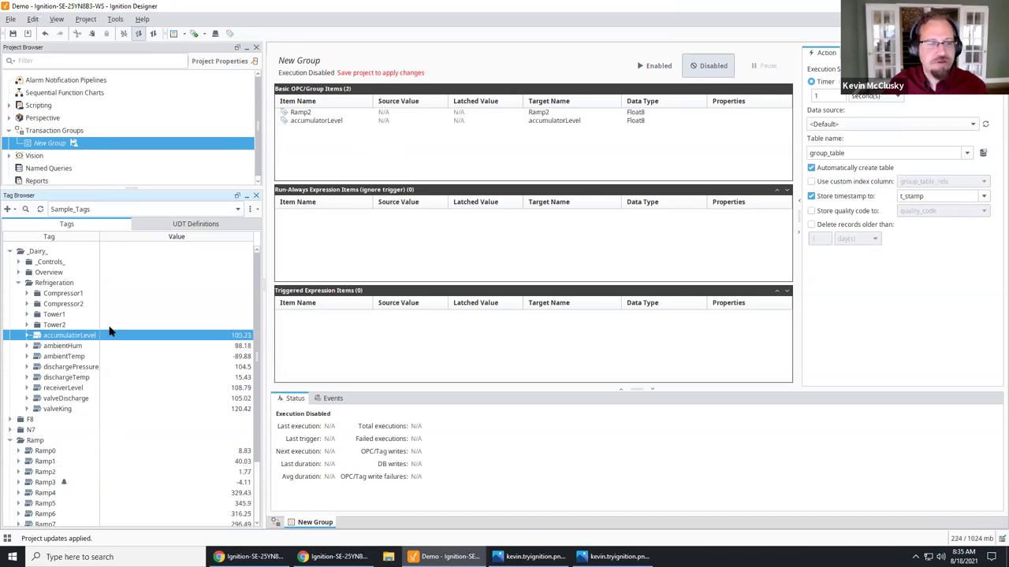
{"action": "left_click_drag", "start_coordinate": [69, 347], "coordinate": [374, 154]}
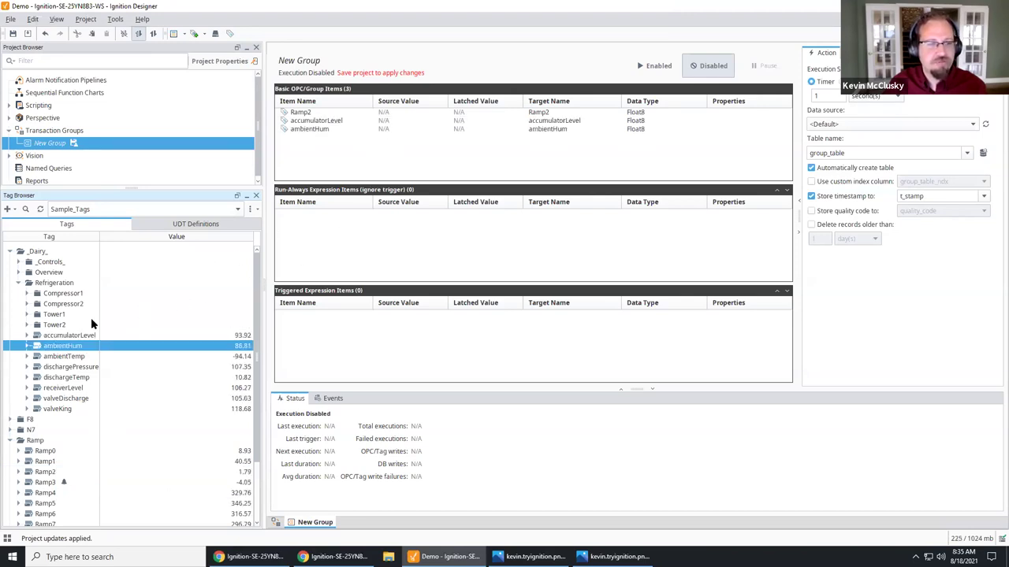
{"action": "left_click", "coordinate": [19, 272]}
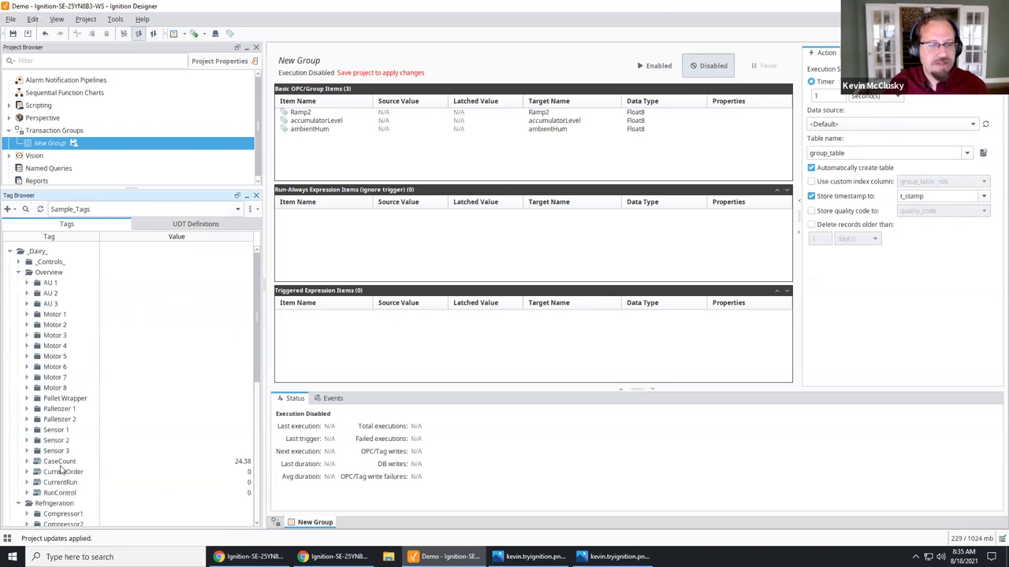
{"action": "left_click_drag", "start_coordinate": [60, 462], "coordinate": [304, 145]}
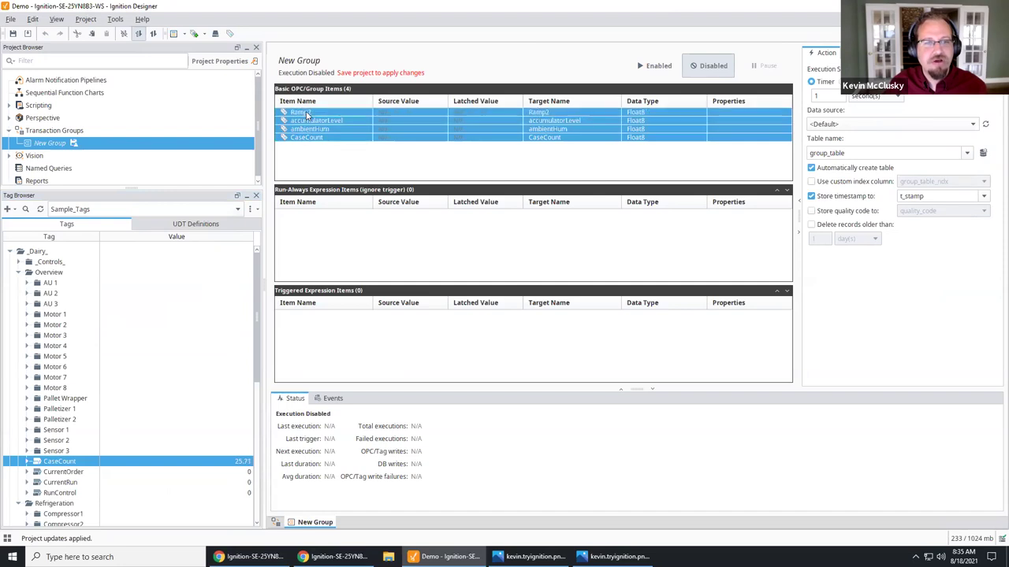
{"action": "left_click", "coordinate": [288, 142]}
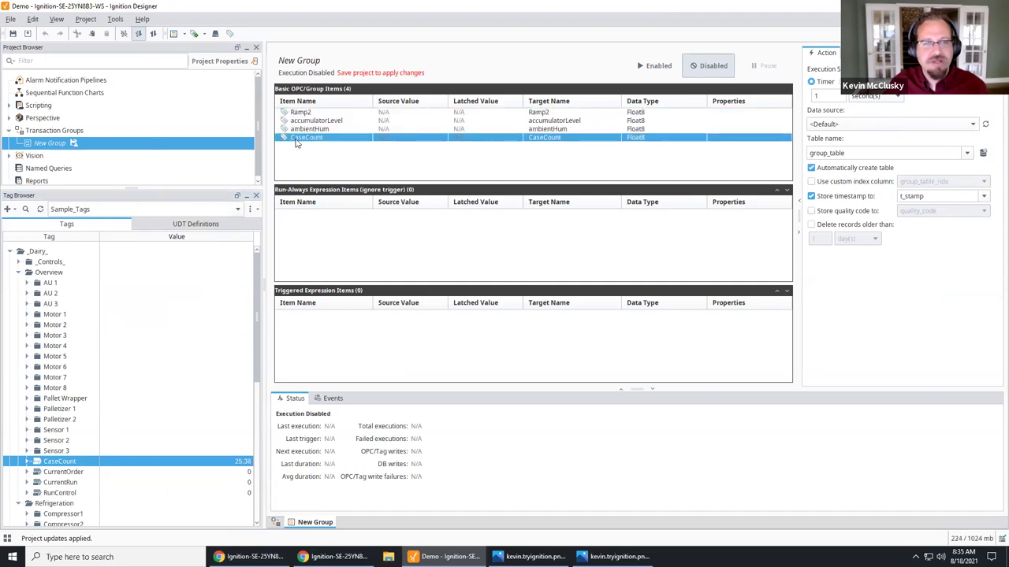
{"action": "double_click", "coordinate": [859, 153]}
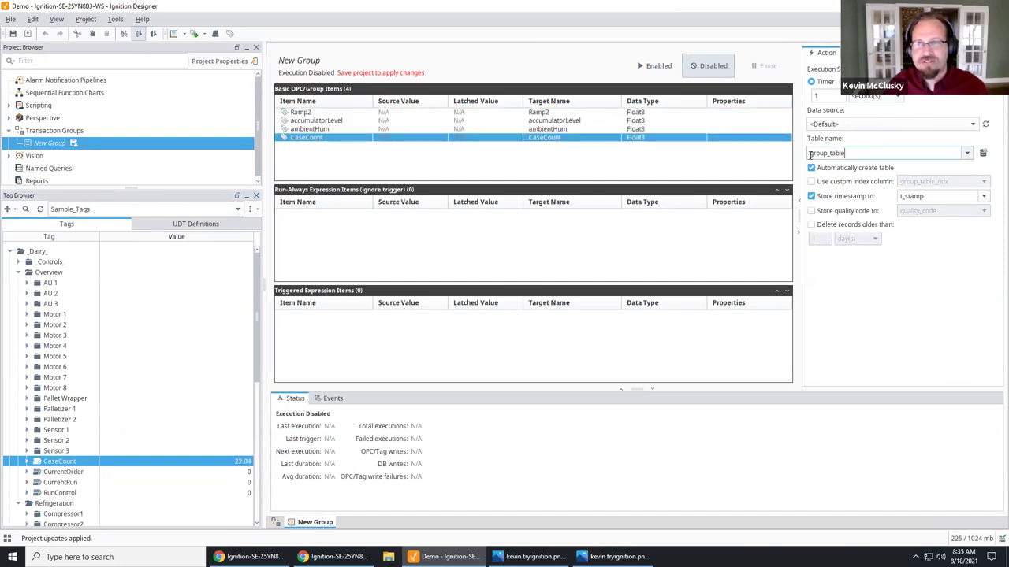
Step: Set the table name to case_log and make the group execute on a Ramp2 trigger
{"action": "type", "text": "case_log"}
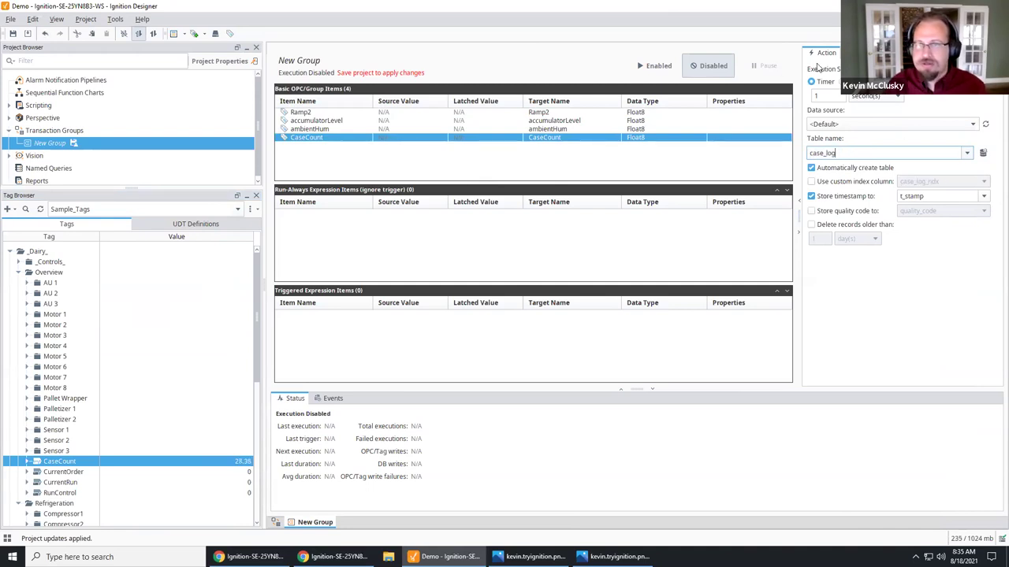
{"action": "left_click", "coordinate": [835, 118]}
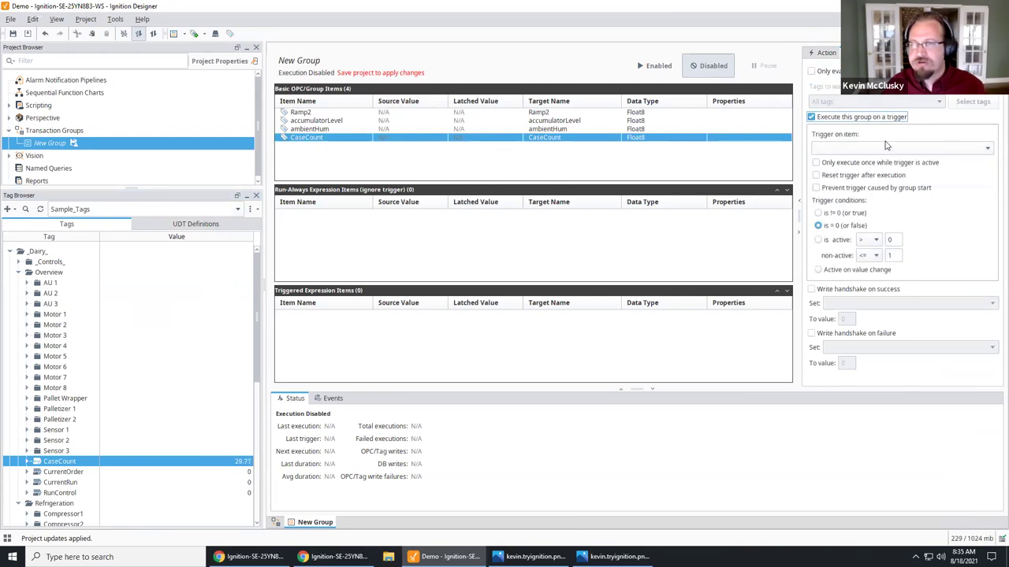
{"action": "left_click", "coordinate": [886, 147]}
{"action": "left_click", "coordinate": [853, 158]}
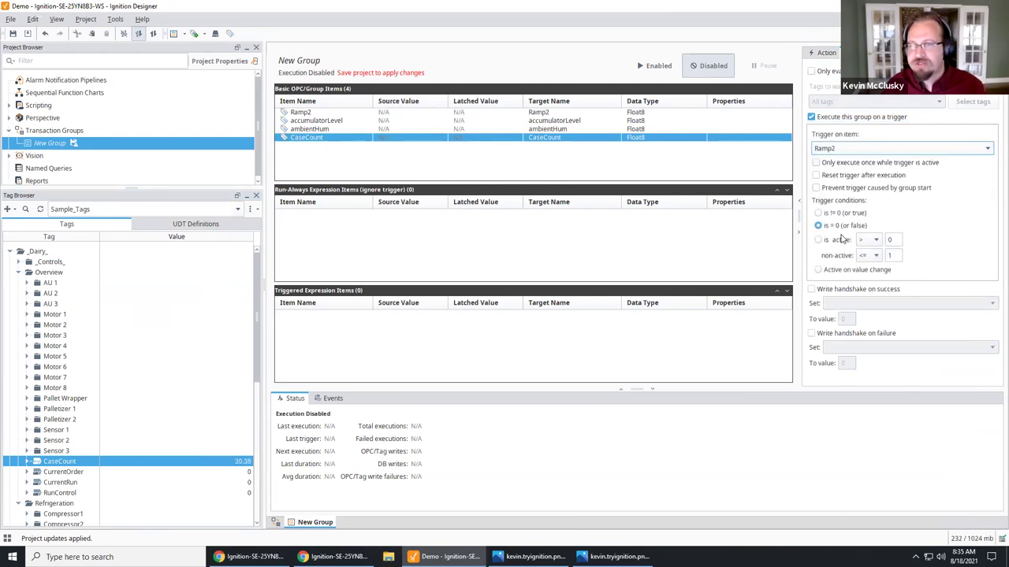
Step: Trigger at Ramp2 above 1.9 (non-active at or below 1.9), execute only once, and enable the group
{"action": "left_click", "coordinate": [899, 238]}
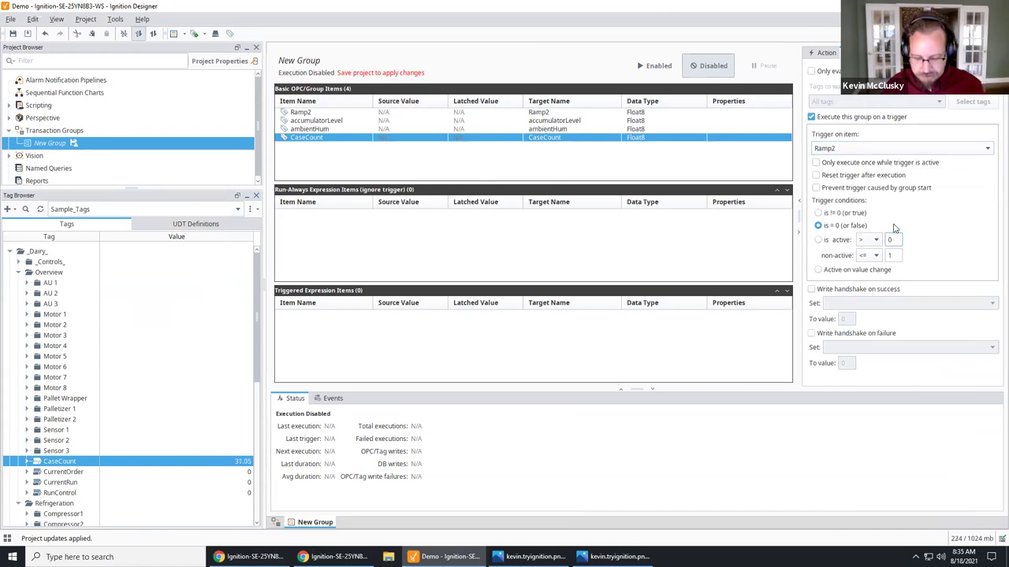
{"action": "type", "text": "1.9"}
{"action": "key", "text": "Tab"}
{"action": "key", "text": "Tab"}
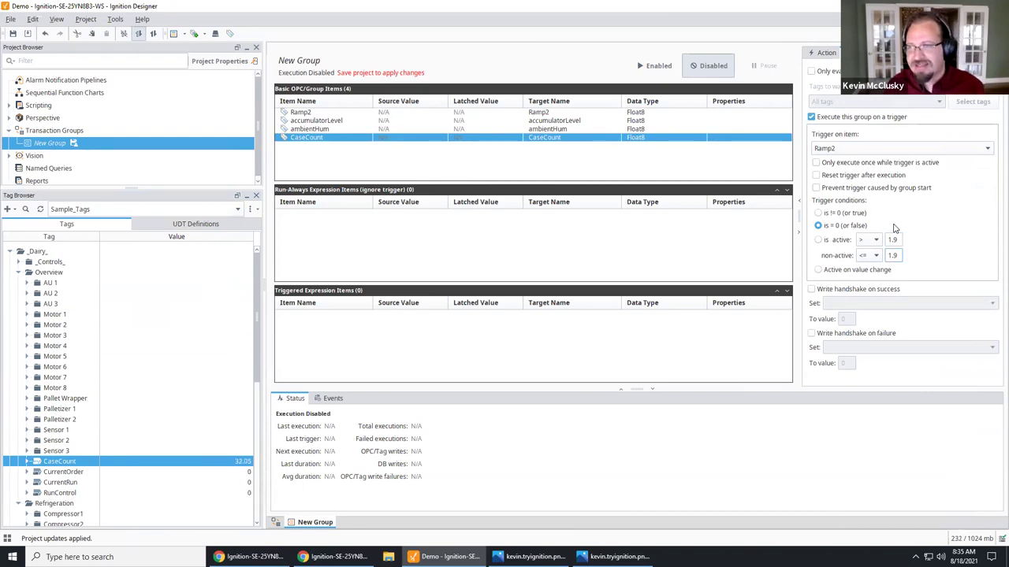
{"action": "key", "text": "shift+Tab"}
{"action": "key", "text": "shift+Tab"}
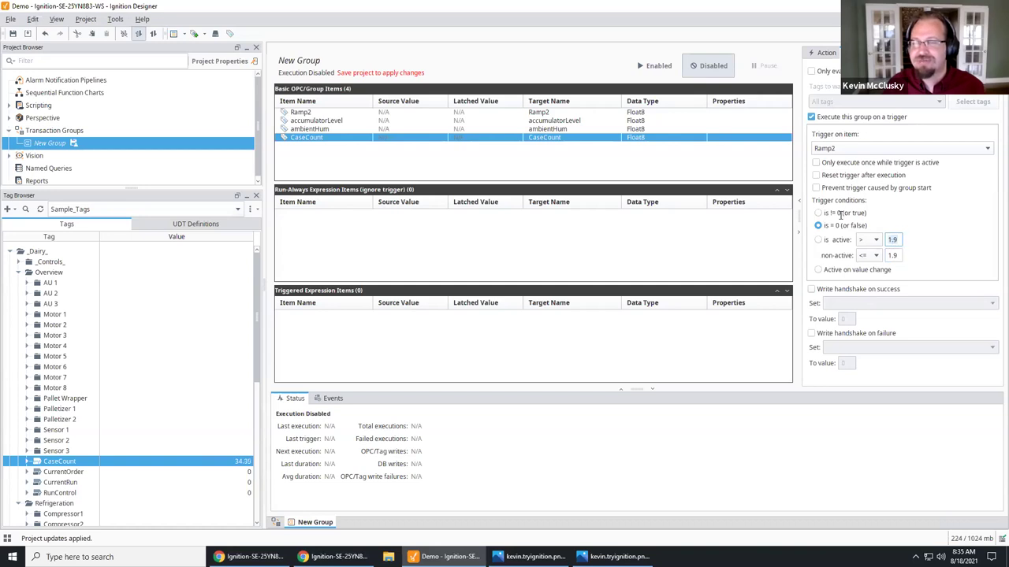
{"action": "left_click", "coordinate": [819, 164]}
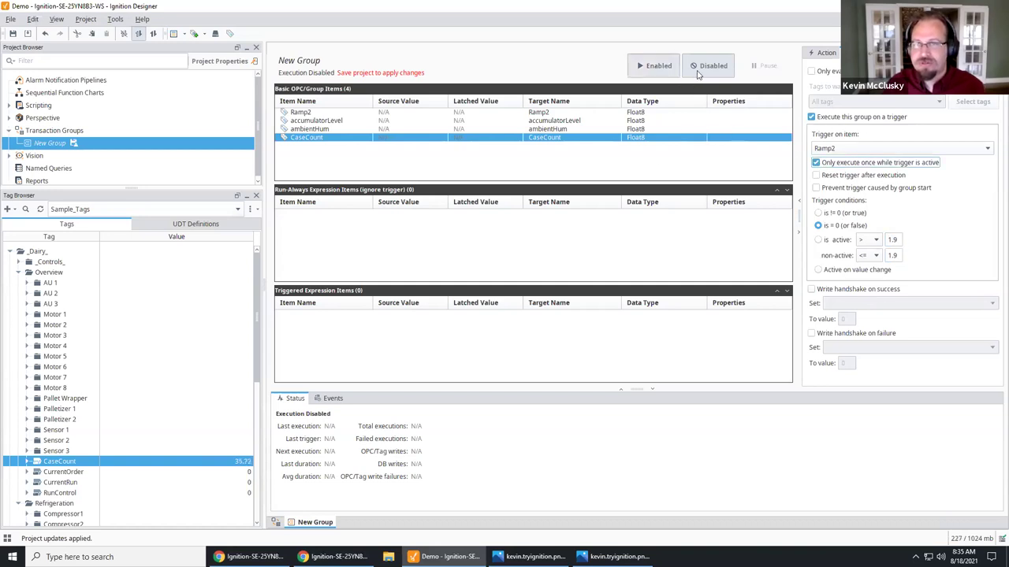
{"action": "left_click", "coordinate": [654, 66]}
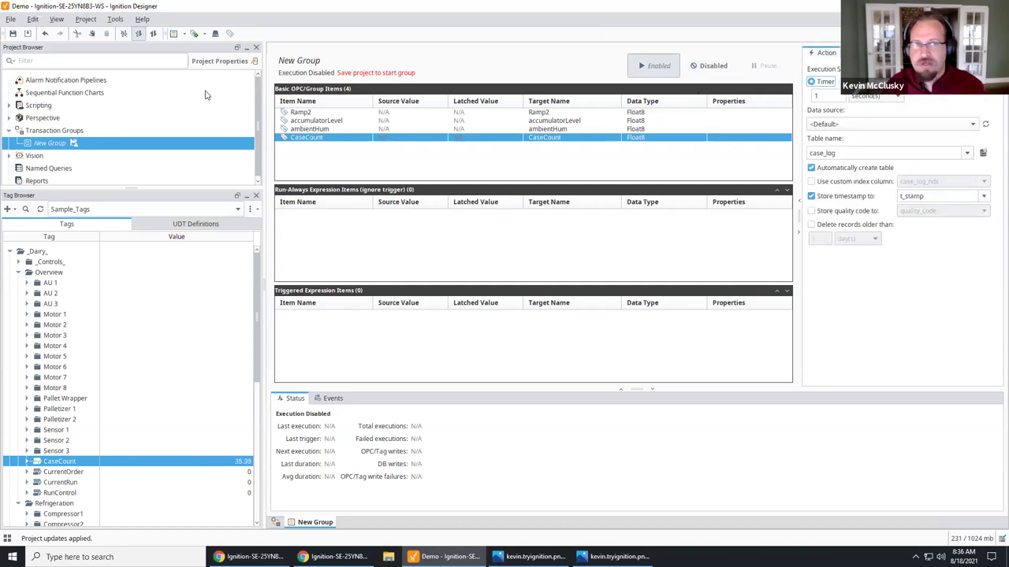
Step: Save the project and check the new case_log table in the Database Query Browser
{"action": "key", "text": "ctrl+s"}
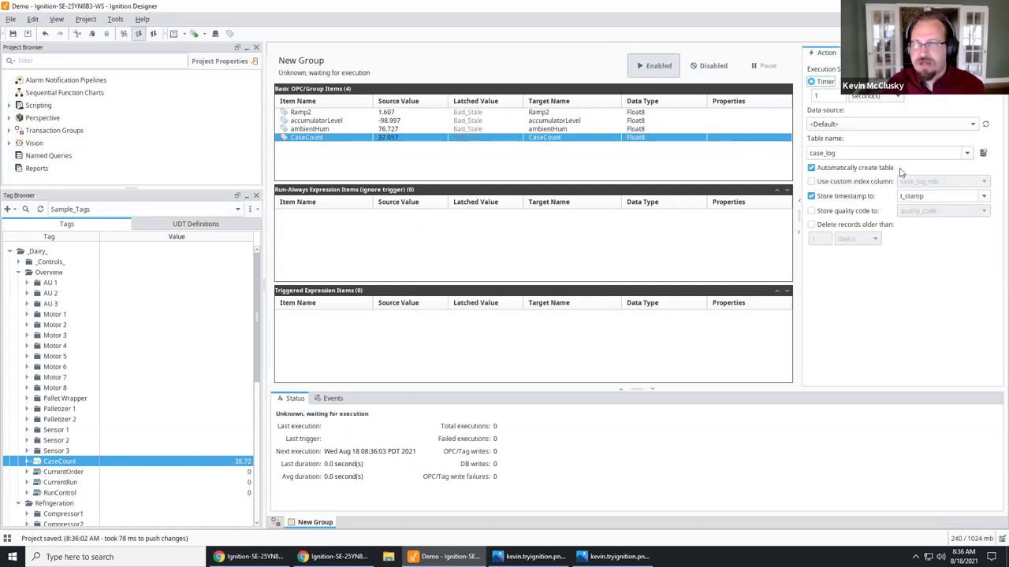
{"action": "left_click", "coordinate": [983, 154]}
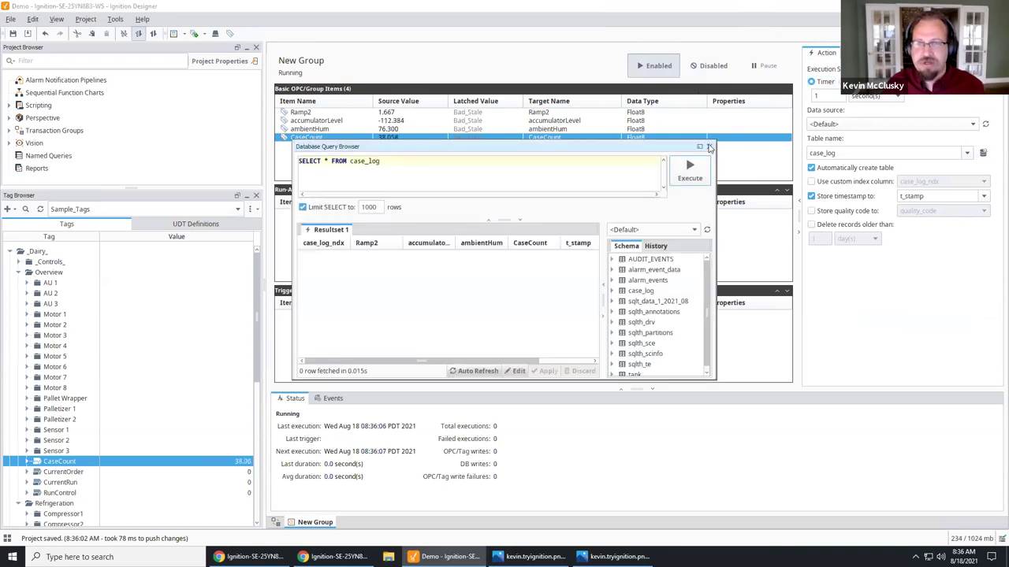
{"action": "left_click", "coordinate": [709, 146]}
Step: Browse the Perspective views folders, then bring up the Named Queries workspace
{"action": "left_click", "coordinate": [10, 119]}
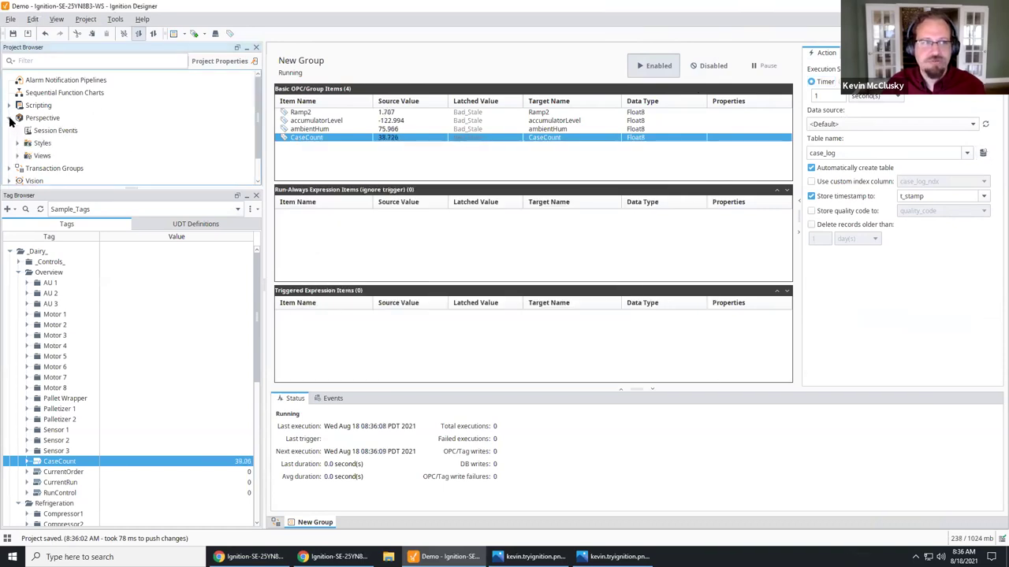
{"action": "left_click", "coordinate": [18, 156]}
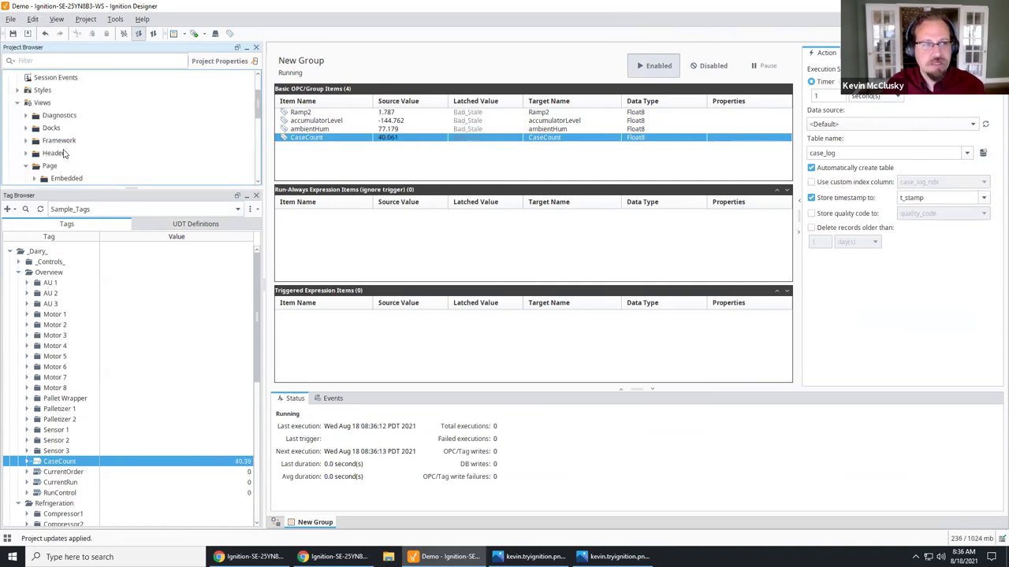
{"action": "left_click", "coordinate": [34, 176]}
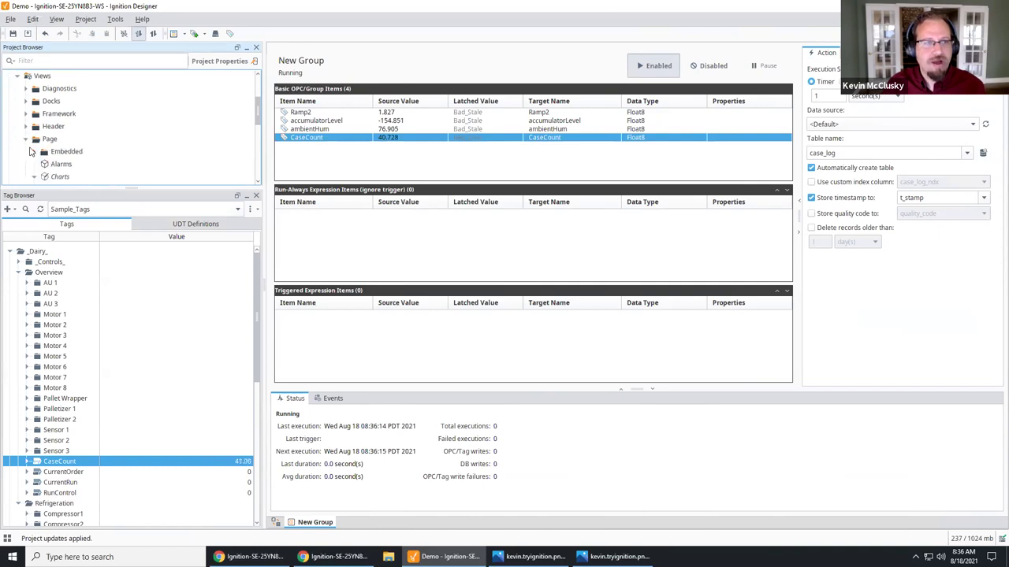
{"action": "left_click", "coordinate": [26, 139]}
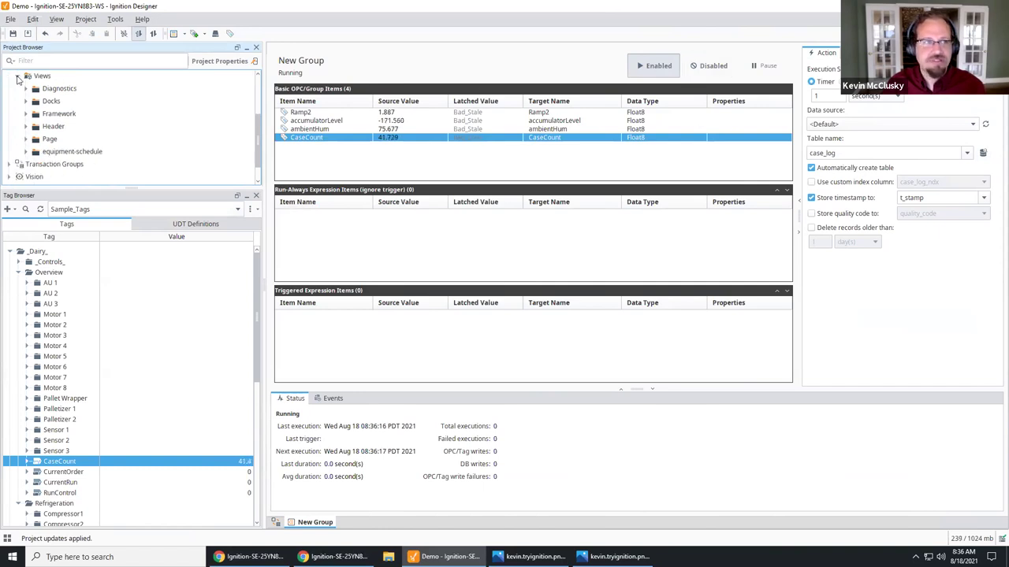
{"action": "left_click", "coordinate": [18, 76]}
{"action": "left_click", "coordinate": [44, 165]}
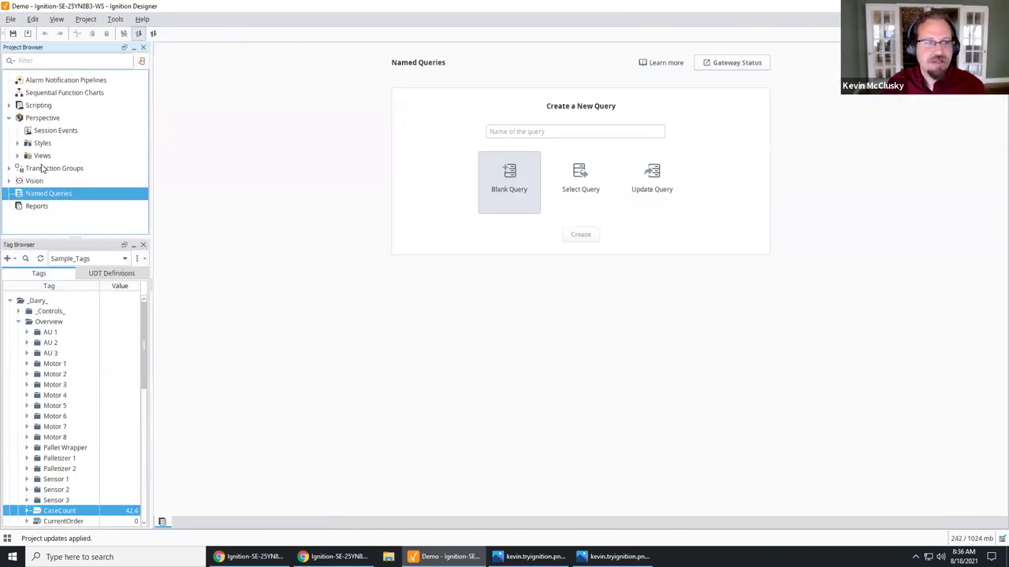
Step: Create a new named query called Log
{"action": "left_click", "coordinate": [45, 168]}
{"action": "right_click", "coordinate": [43, 167]}
{"action": "scroll", "coordinate": [31, 162], "scroll_direction": "down", "scroll_amount": 2}
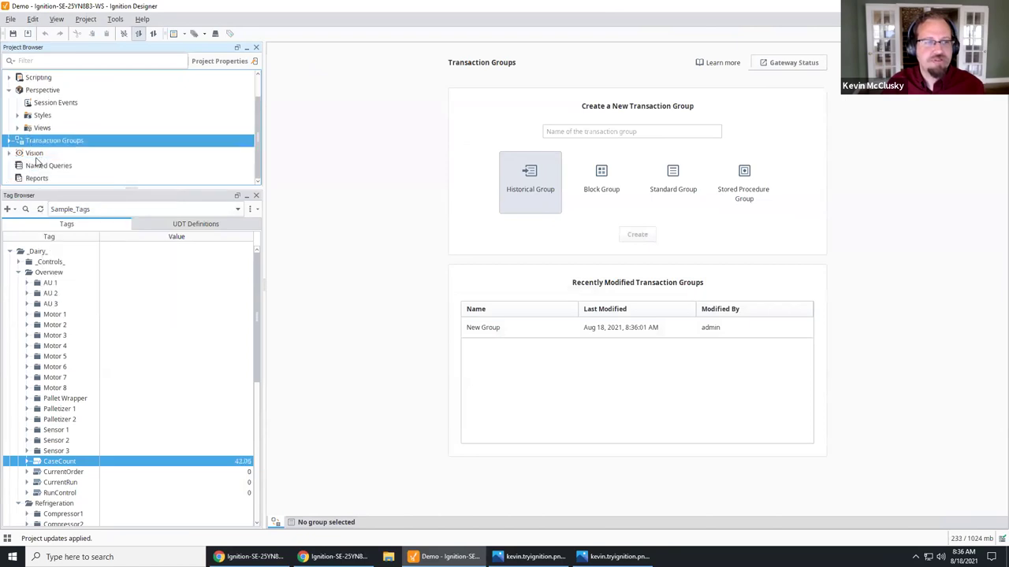
{"action": "left_click", "coordinate": [40, 167]}
{"action": "right_click", "coordinate": [45, 199]}
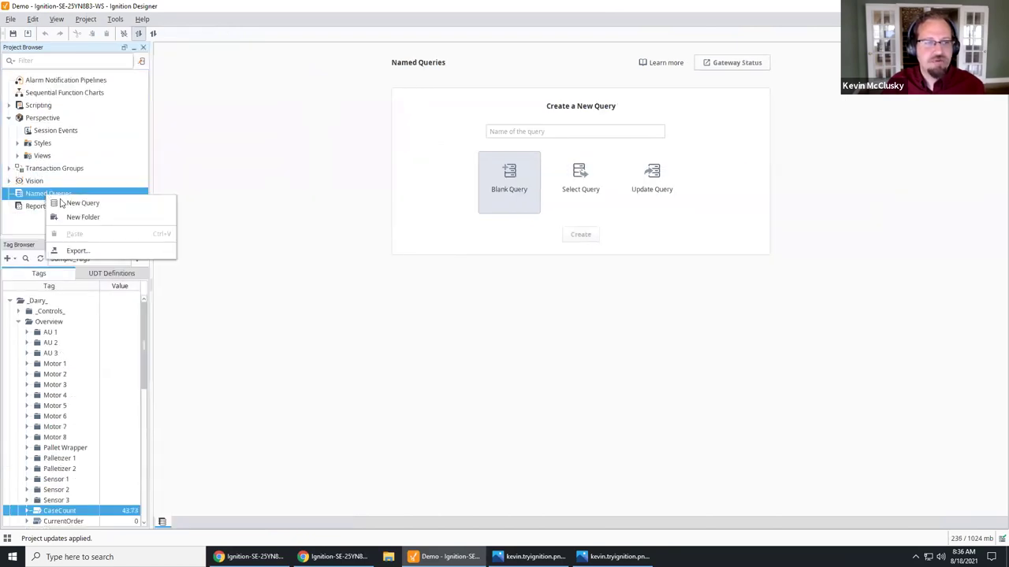
{"action": "left_click", "coordinate": [72, 203]}
{"action": "left_click", "coordinate": [484, 277]}
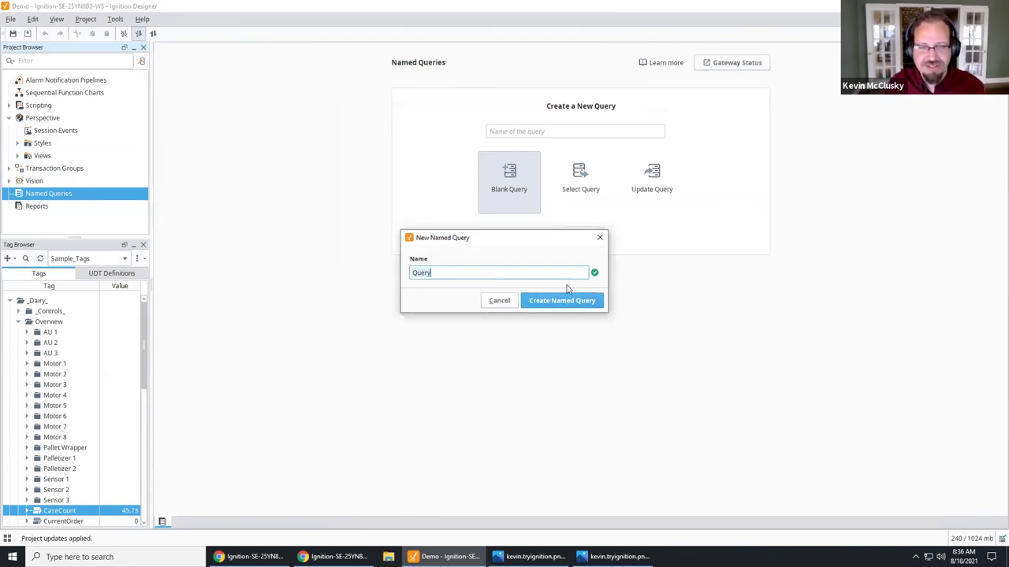
{"action": "key", "text": "ctrl+a"}
{"action": "type", "text": "Log"}
{"action": "left_click", "coordinate": [549, 301]}
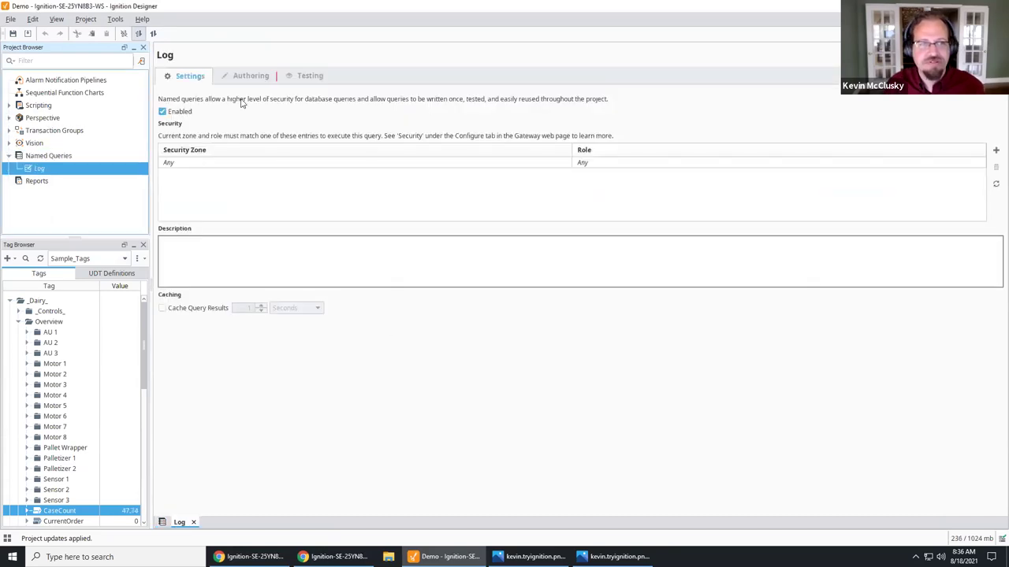
Step: Clear the Log query's sample SQL and delete the myValueY and myValueX parameters
{"action": "left_click", "coordinate": [260, 77]}
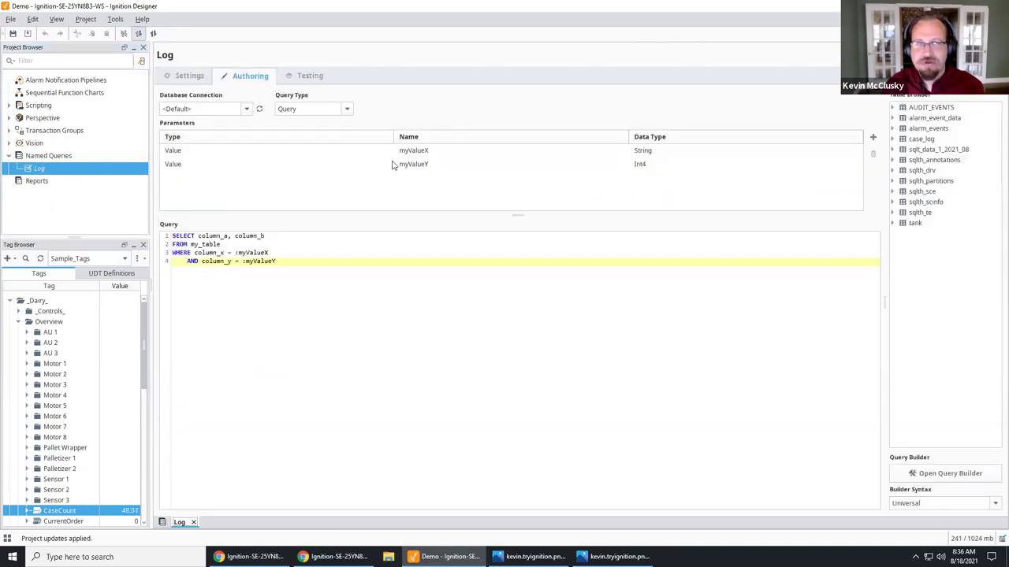
{"action": "left_click", "coordinate": [183, 78]}
{"action": "left_click", "coordinate": [254, 79]}
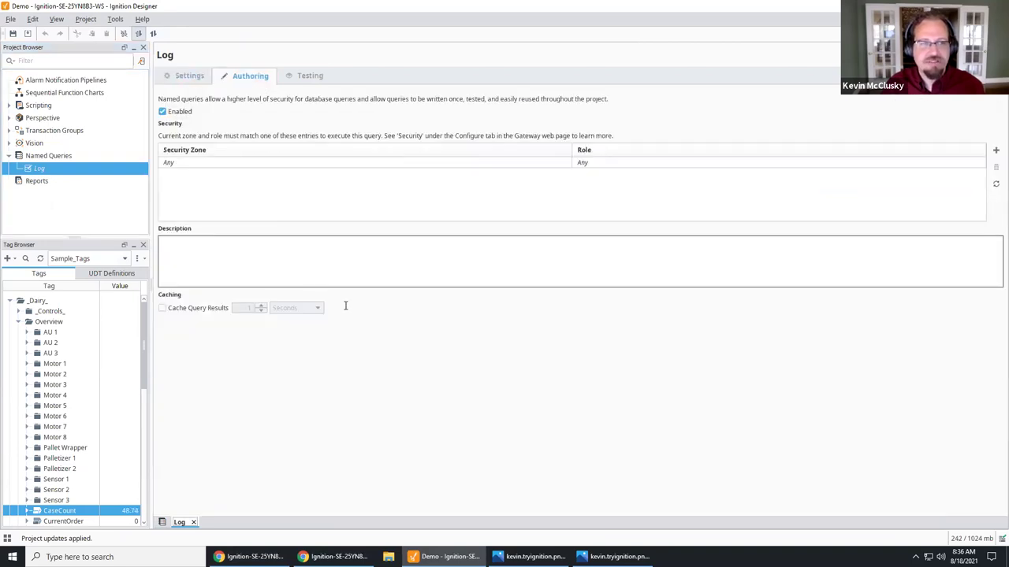
{"action": "key", "text": "ctrl+a"}
{"action": "key", "text": "BackSpace"}
{"action": "key", "text": "Return"}
{"action": "key", "text": "BackSpace"}
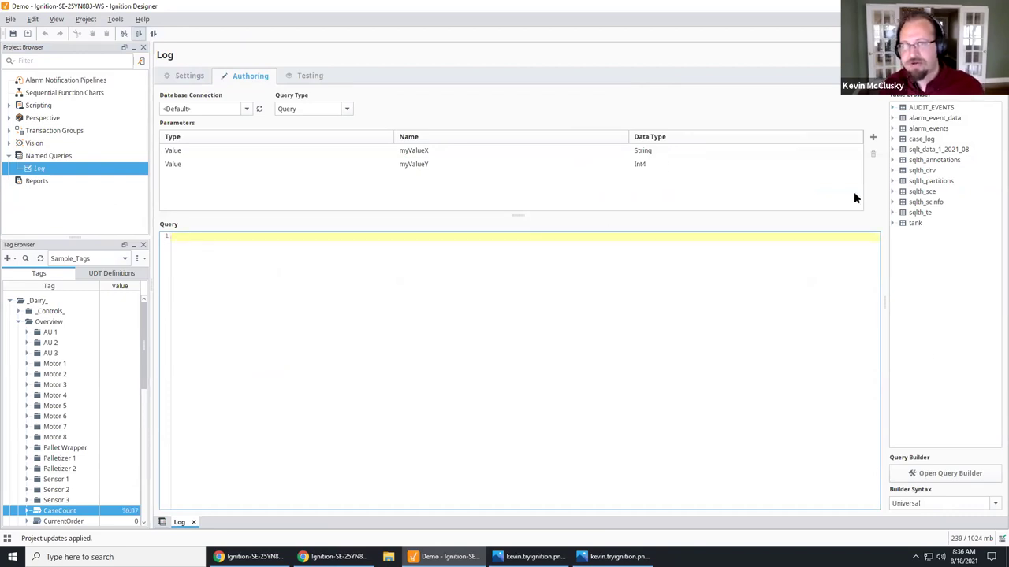
{"action": "left_click", "coordinate": [762, 165]}
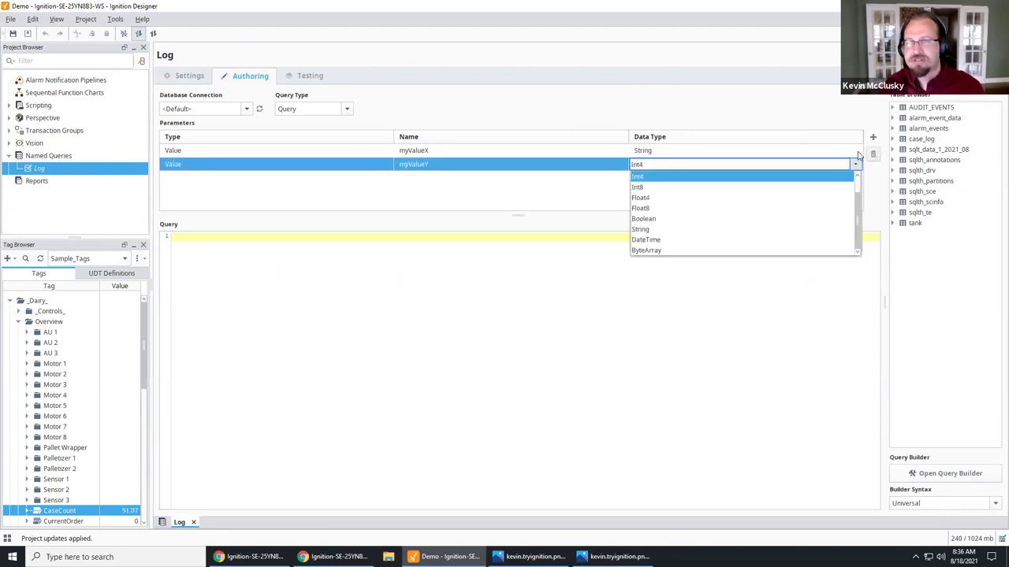
{"action": "left_click", "coordinate": [874, 154]}
{"action": "left_click", "coordinate": [873, 154]}
Step: Build SELECT * FROM case_log in the Query Builder and apply it
{"action": "left_click", "coordinate": [354, 306]}
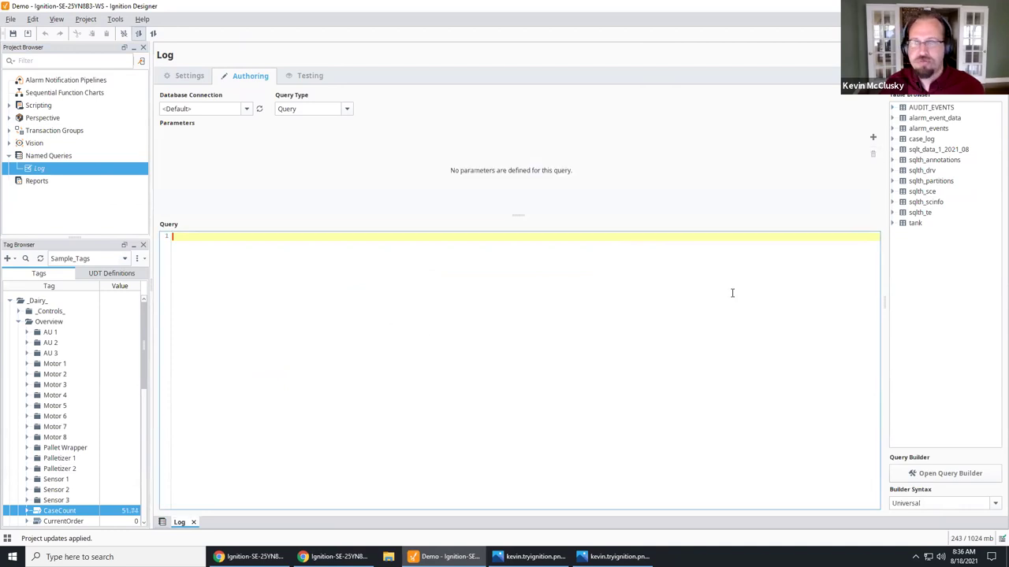
{"action": "left_click", "coordinate": [953, 473]}
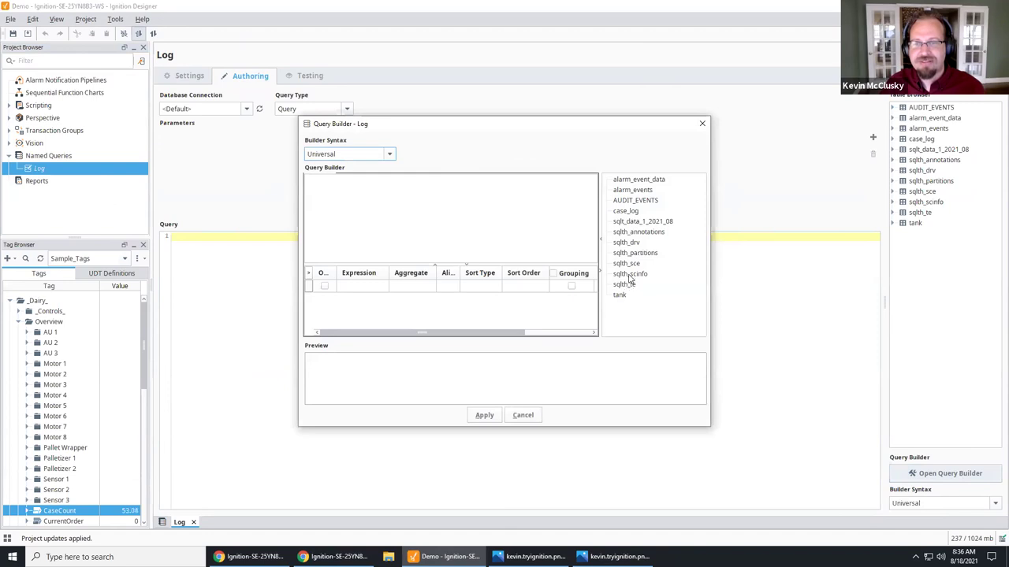
{"action": "left_click_drag", "start_coordinate": [622, 217], "coordinate": [448, 222]}
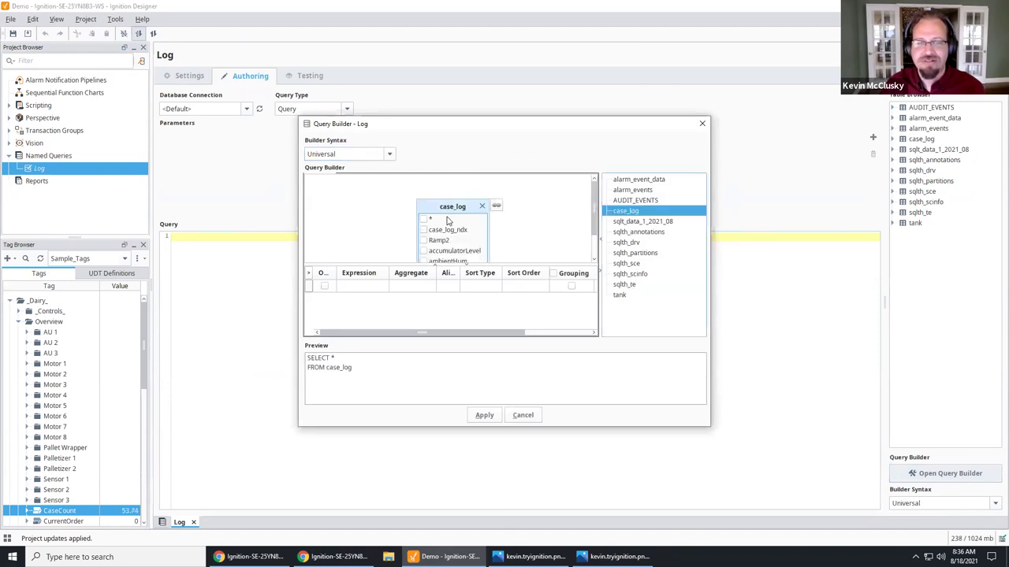
{"action": "left_click", "coordinate": [484, 415]}
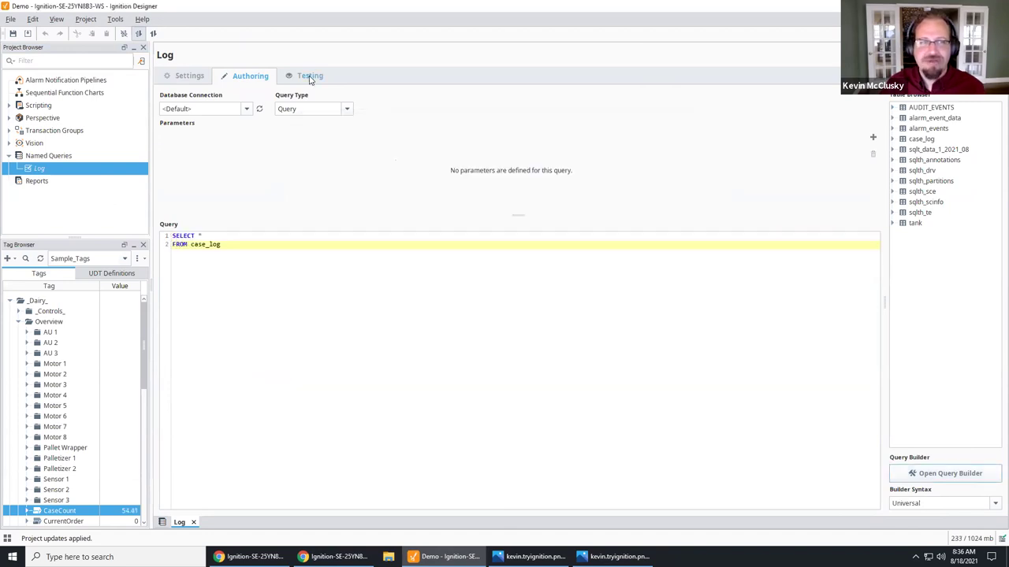
Step: Execute the Log query in Testing, getting case_log's columns with 0 rows, then open New Group
{"action": "left_click", "coordinate": [308, 77]}
{"action": "left_click", "coordinate": [355, 134]}
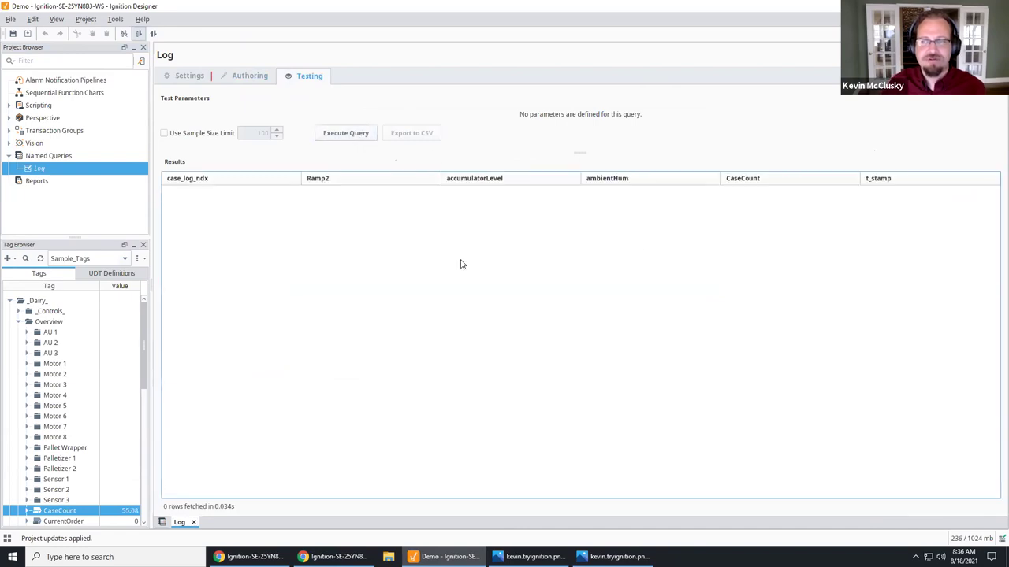
{"action": "left_click", "coordinate": [10, 131]}
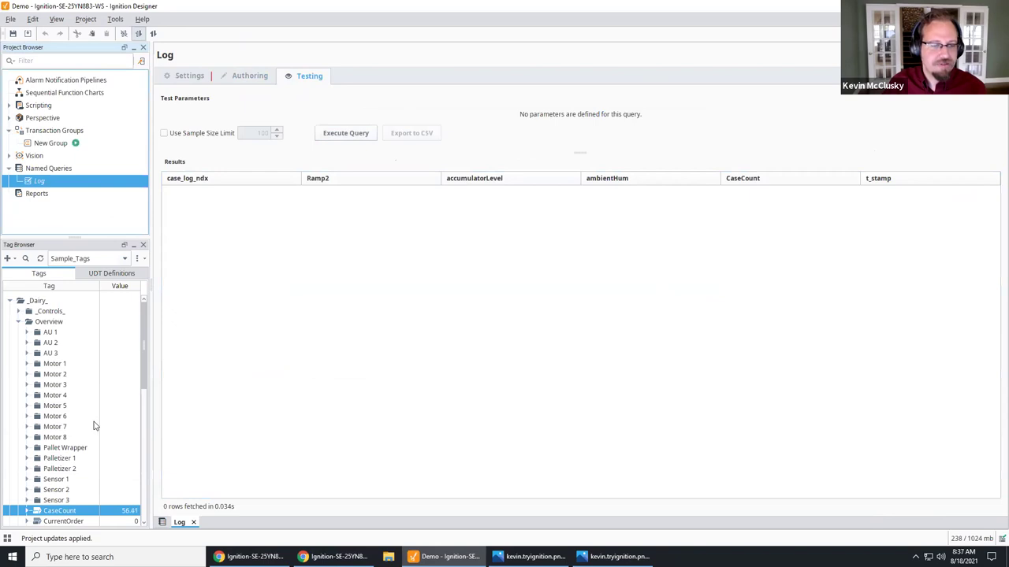
{"action": "scroll", "coordinate": [103, 427], "scroll_direction": "down", "scroll_amount": 4}
{"action": "scroll", "coordinate": [117, 430], "scroll_direction": "down", "scroll_amount": 6}
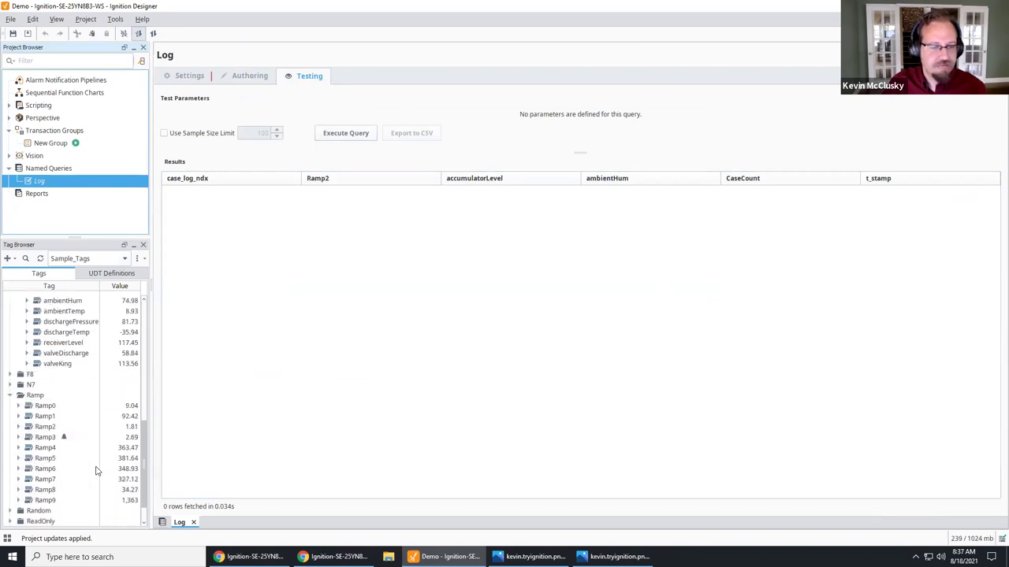
{"action": "left_click", "coordinate": [44, 426]}
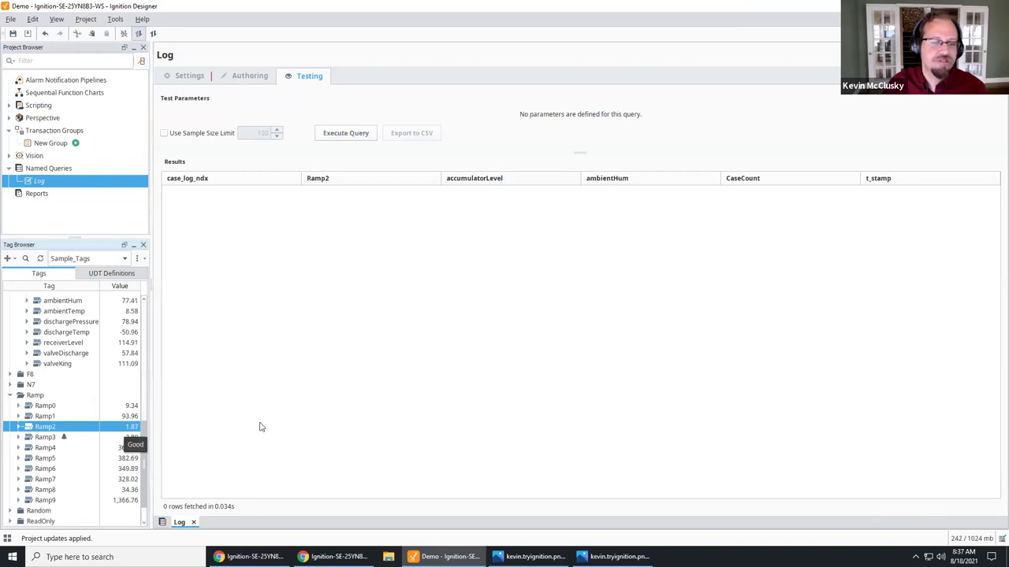
{"action": "left_click", "coordinate": [351, 133]}
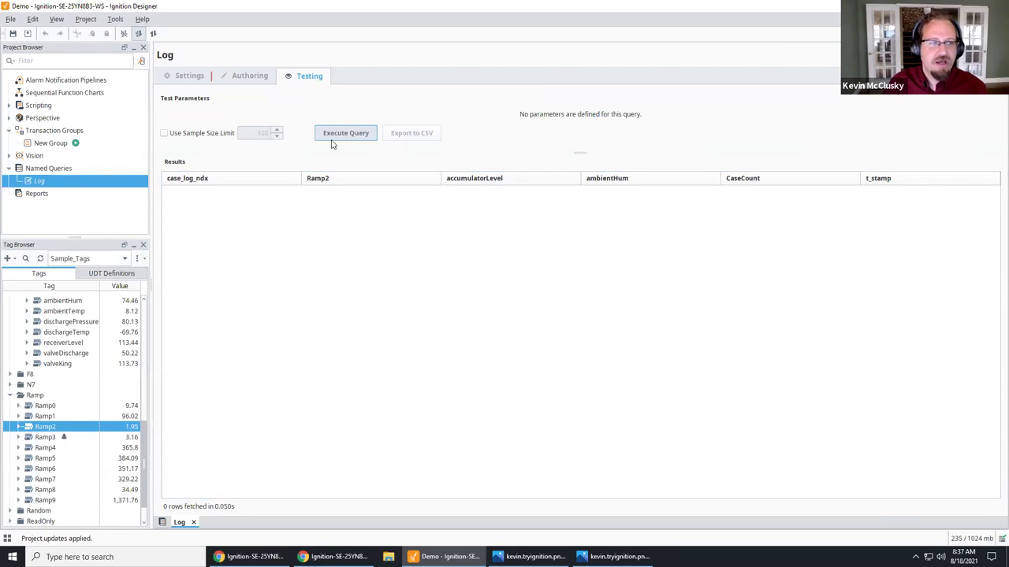
{"action": "left_click", "coordinate": [52, 144]}
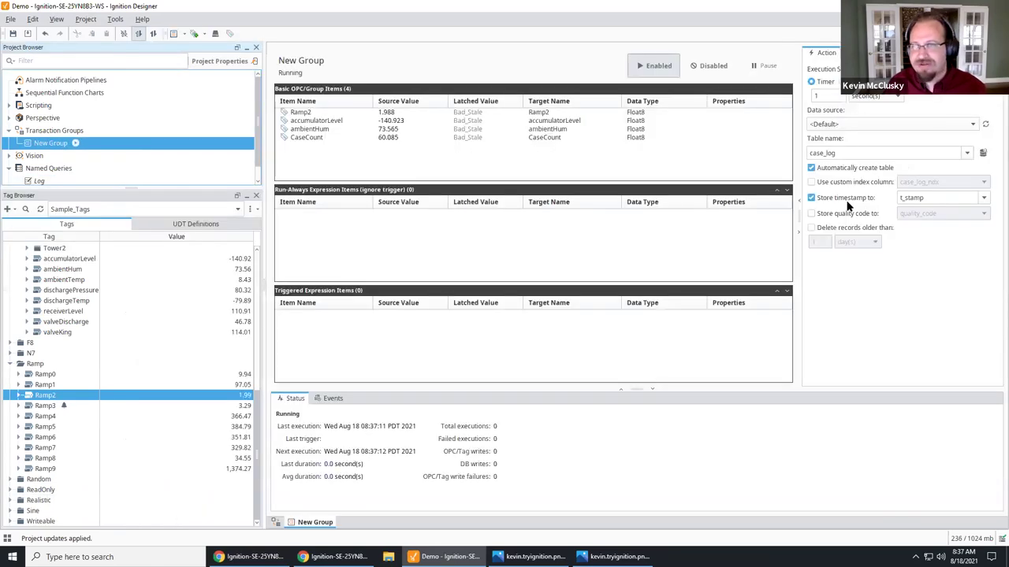
Step: Select New Group's 'is active' trigger condition for Ramp2 above 1.9 and save the project
{"action": "left_click", "coordinate": [861, 52]}
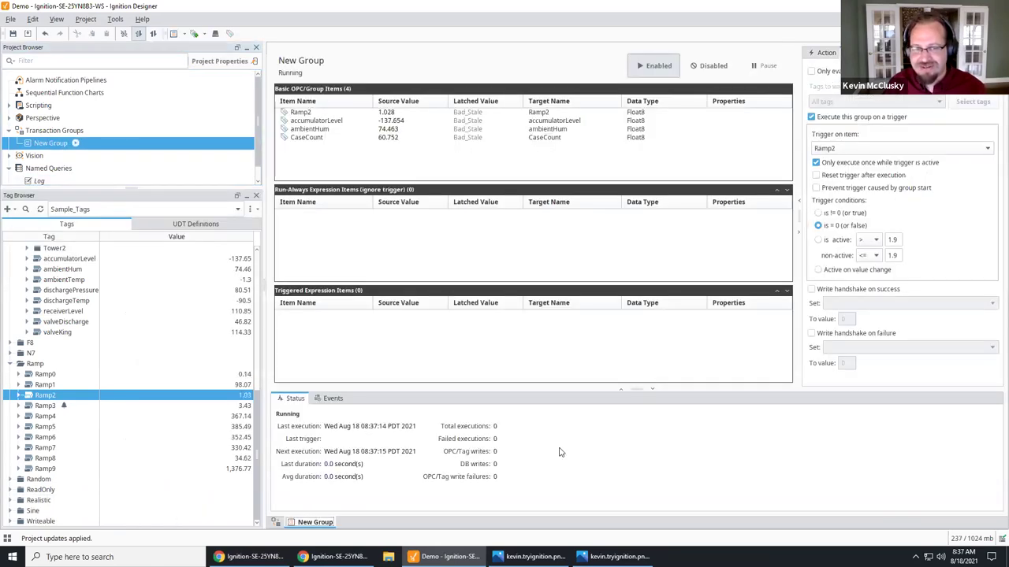
{"action": "left_click", "coordinate": [824, 242]}
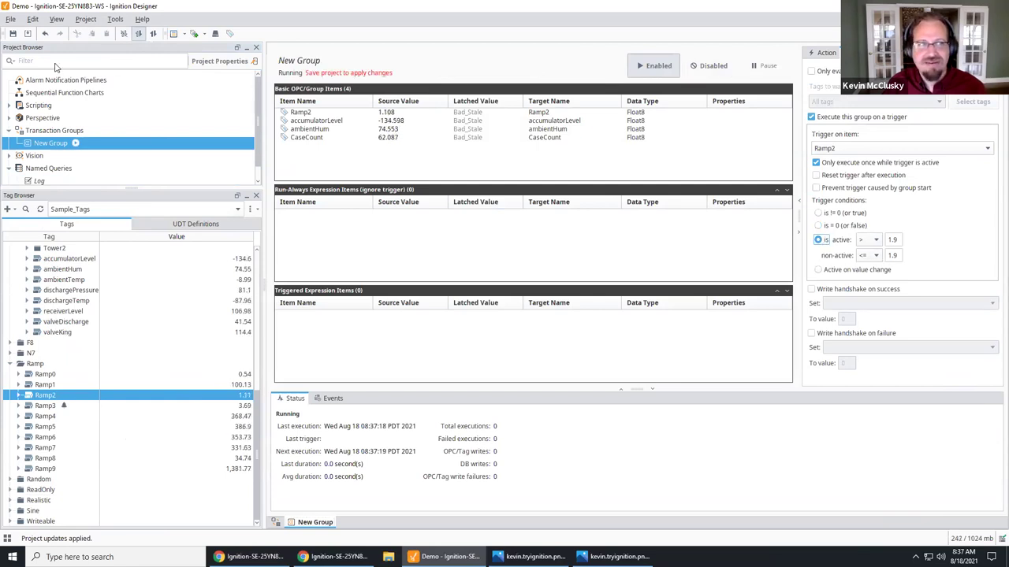
{"action": "left_click", "coordinate": [12, 33]}
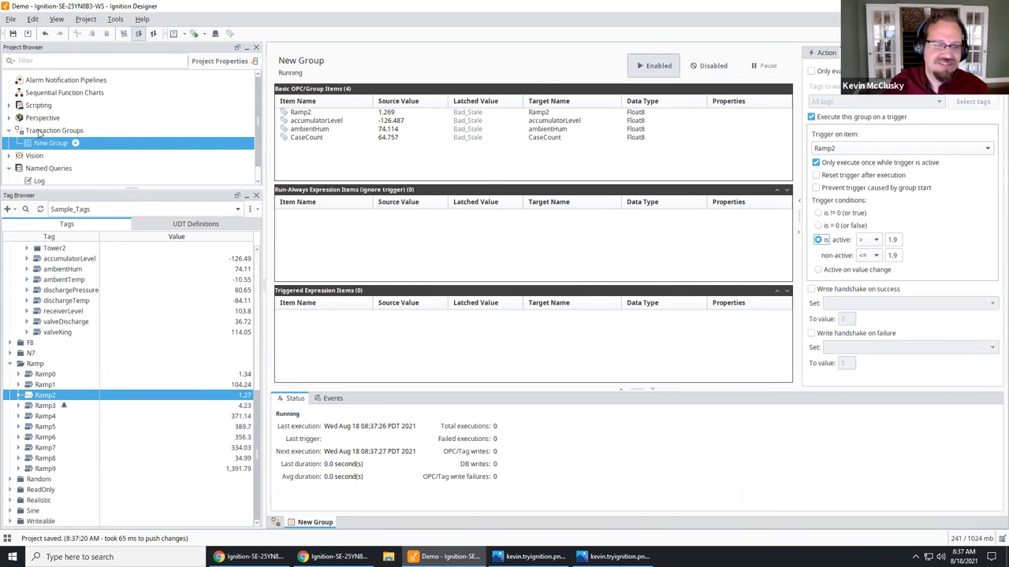
Step: Check the Log query, then go to the Transaction Groups overview and expand Perspective
{"action": "left_click", "coordinate": [35, 181]}
{"action": "left_click", "coordinate": [36, 145]}
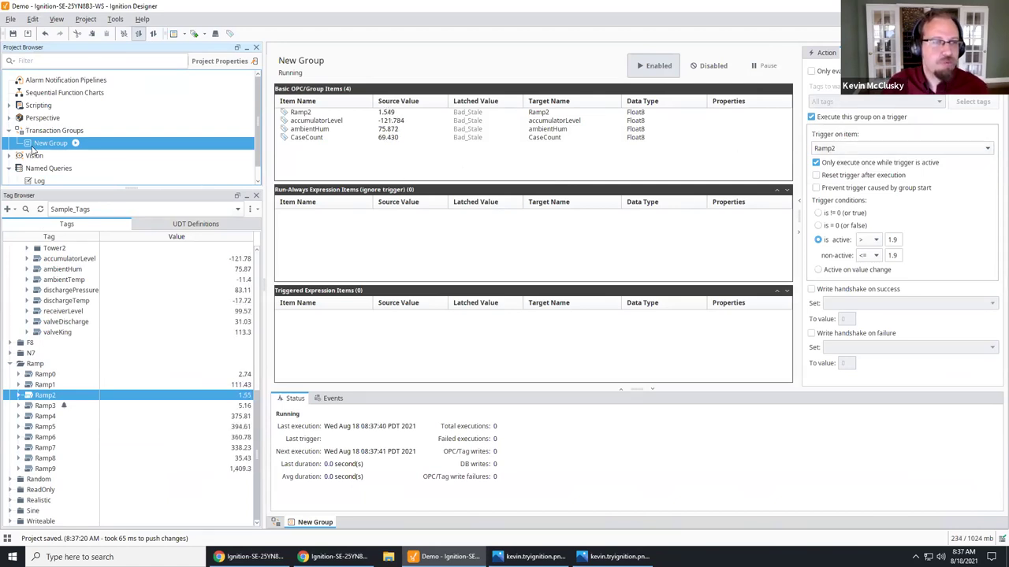
{"action": "scroll", "coordinate": [32, 151], "scroll_direction": "down", "scroll_amount": 1}
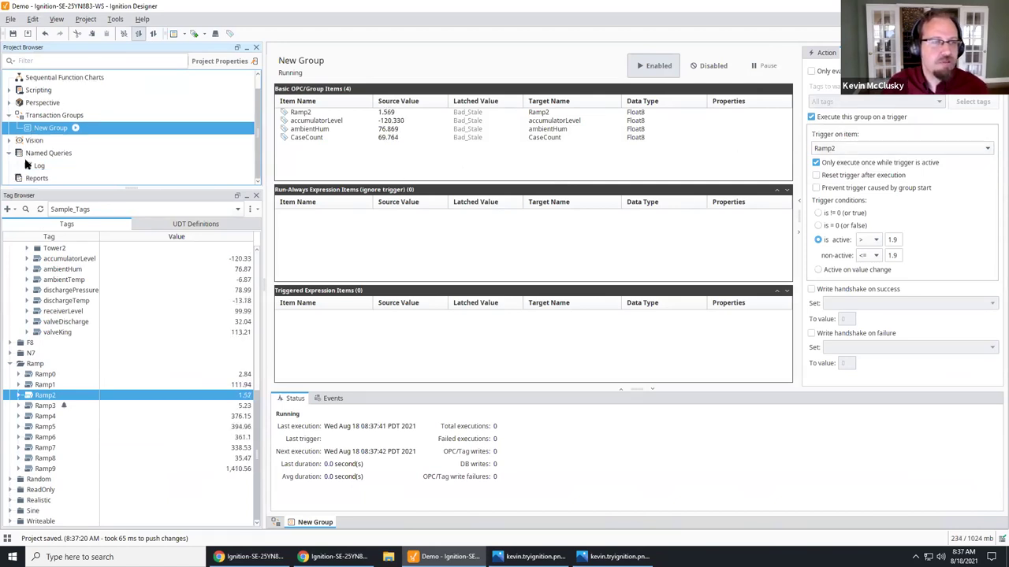
{"action": "left_click", "coordinate": [9, 115]}
{"action": "left_click", "coordinate": [8, 115]}
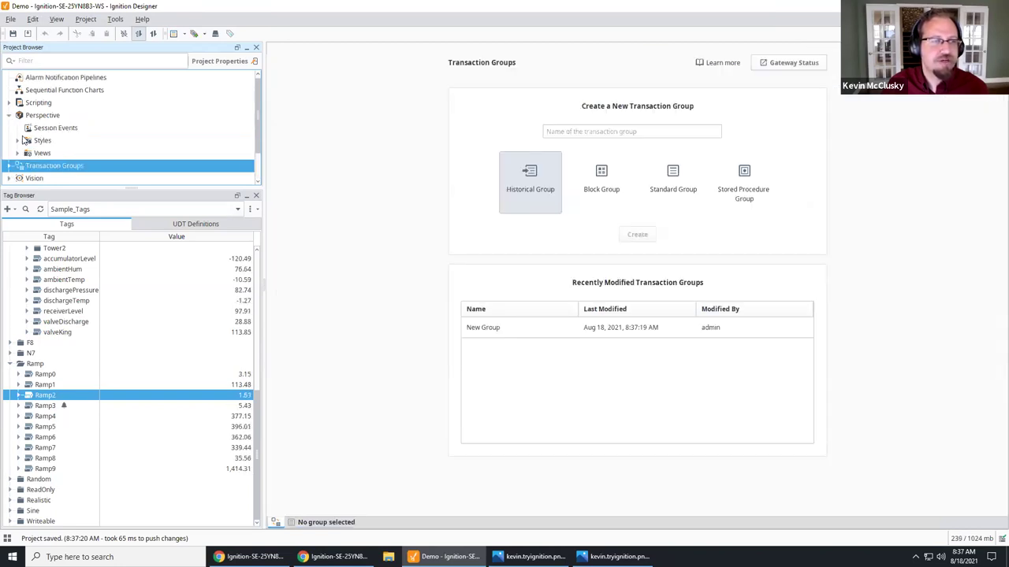
Step: Duplicate the Home view under Views > Page
{"action": "left_click", "coordinate": [17, 153]}
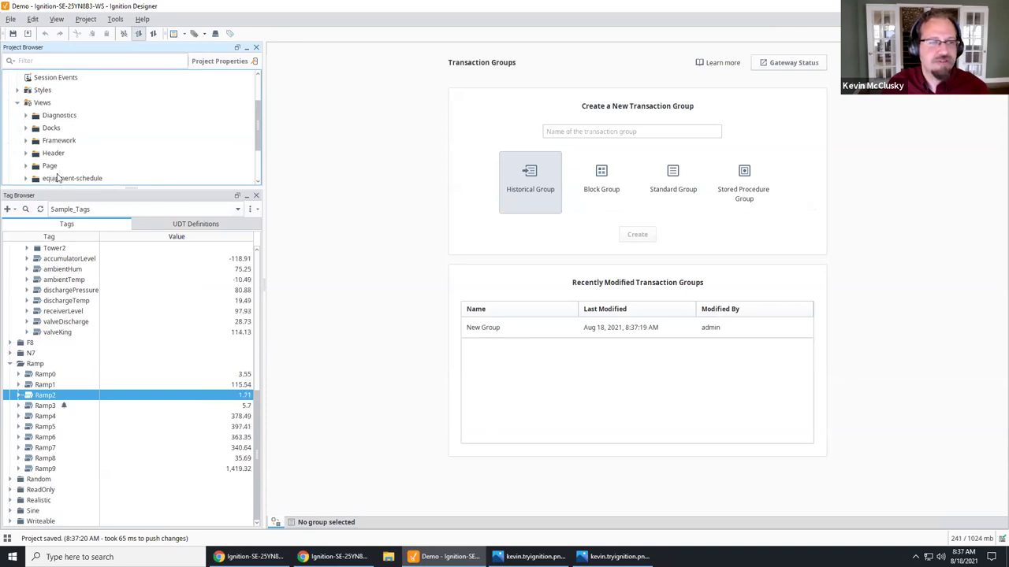
{"action": "left_click", "coordinate": [40, 177]}
{"action": "left_click", "coordinate": [26, 166]}
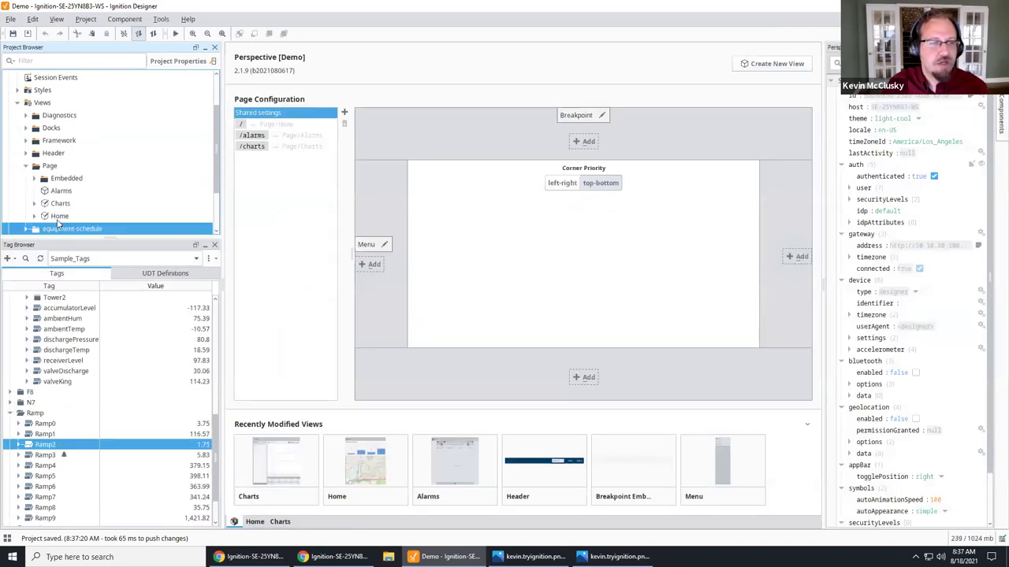
{"action": "left_click", "coordinate": [58, 217]}
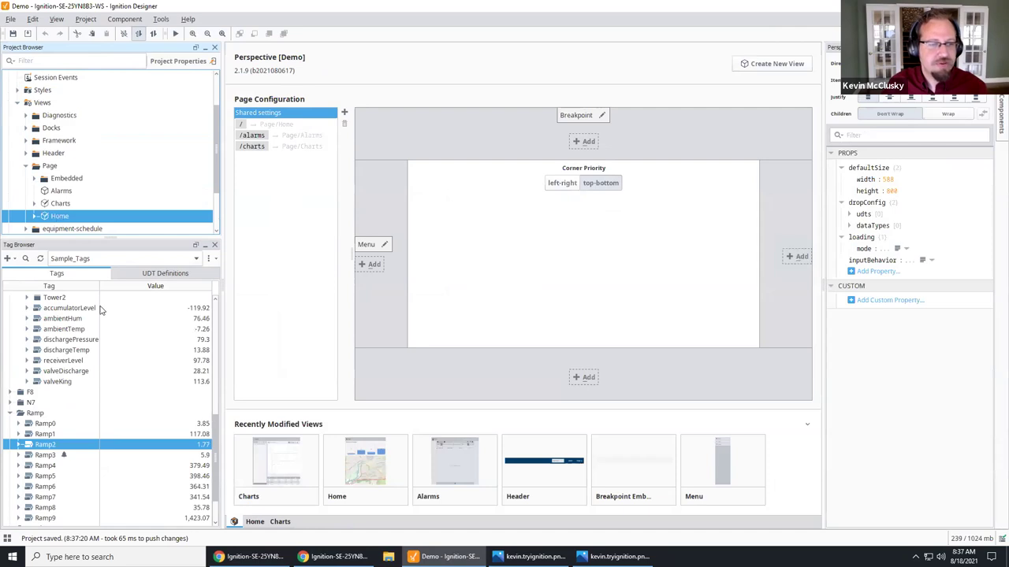
{"action": "right_click", "coordinate": [90, 216]}
{"action": "left_click", "coordinate": [53, 220]}
{"action": "key", "text": "Menu"}
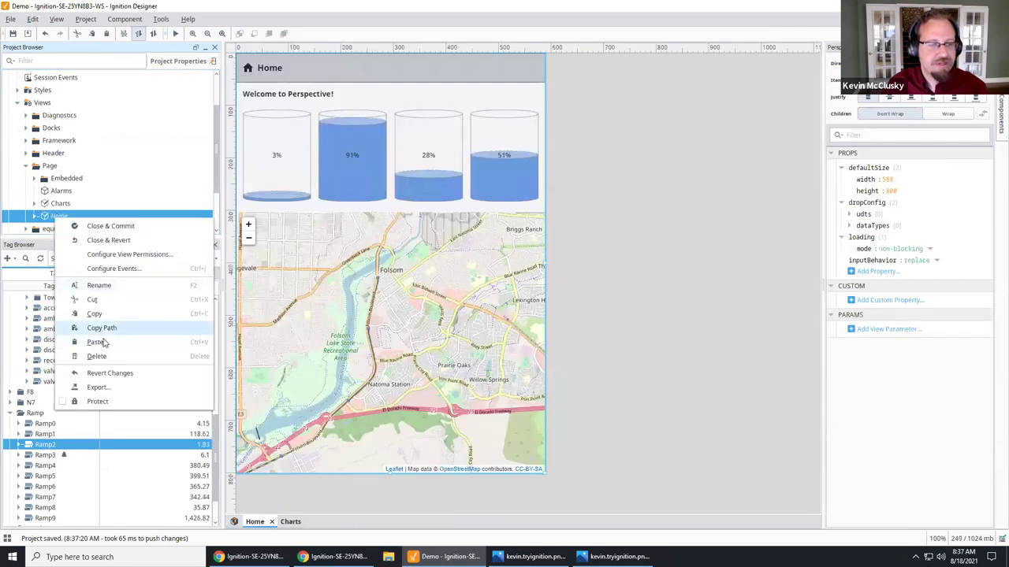
{"action": "left_click", "coordinate": [103, 344]}
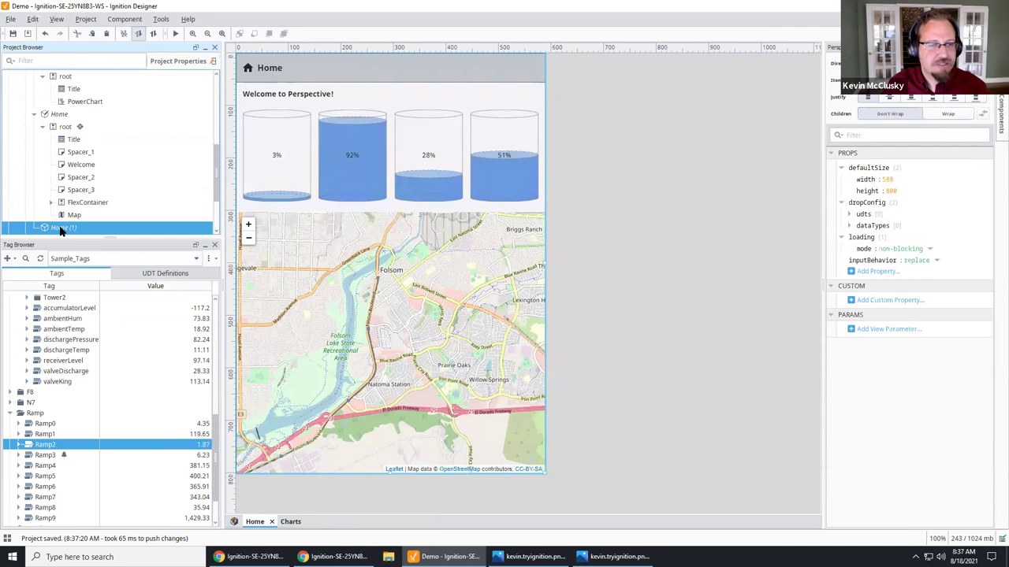
Step: Rename the Home copy and open the Equipment view for editing
{"action": "left_click", "coordinate": [65, 227]}
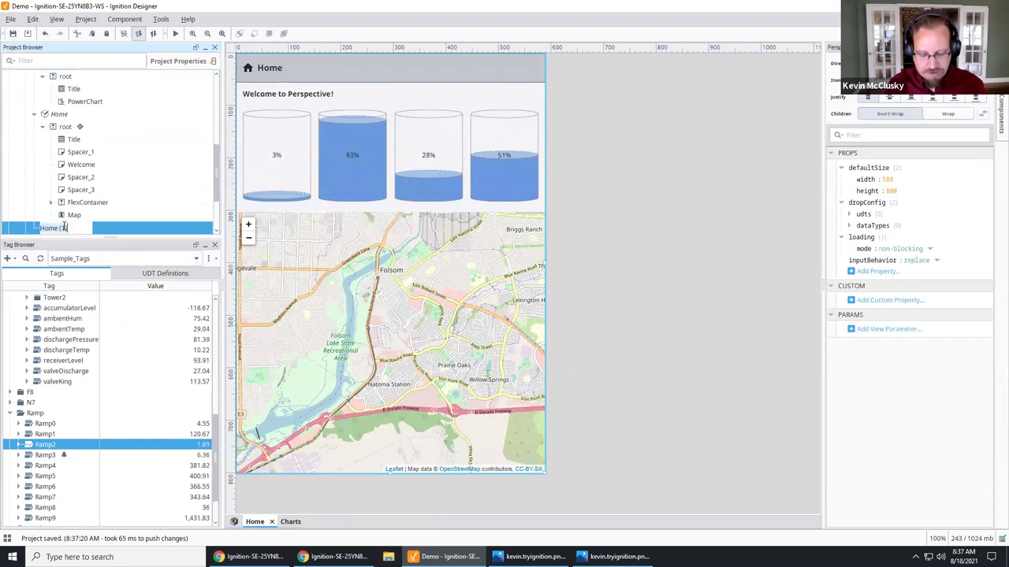
{"action": "type", "text": "Alarms"}
{"action": "key", "text": "Return"}
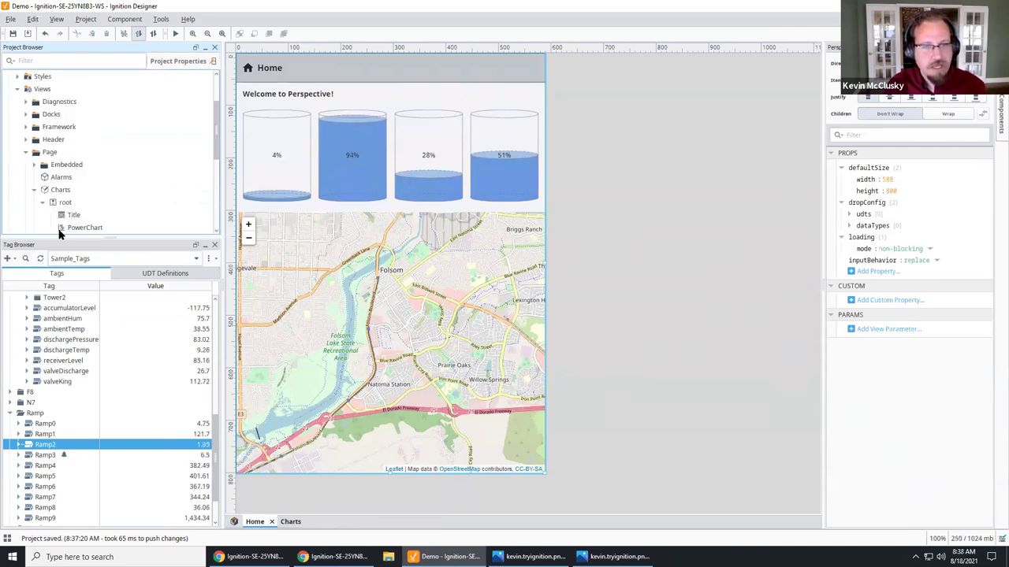
{"action": "scroll", "coordinate": [118, 213], "scroll_direction": "down", "scroll_amount": 5}
{"action": "scroll", "coordinate": [91, 195], "scroll_direction": "up", "scroll_amount": 1}
{"action": "double_click", "coordinate": [58, 102]}
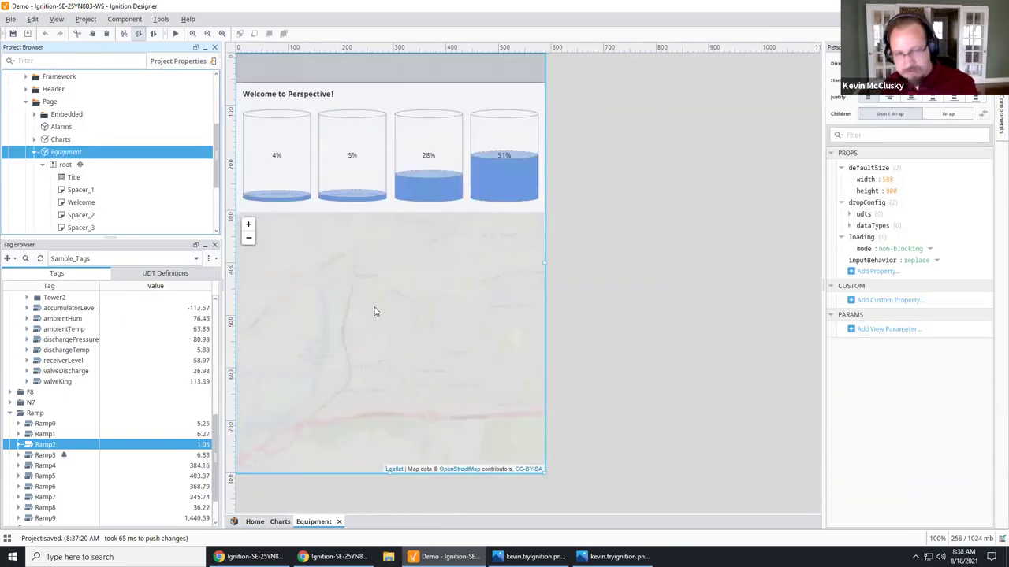
Step: Delete the map, the tank graphics container and the Welcome label from the Equipment view
{"action": "left_click", "coordinate": [375, 311]}
{"action": "key", "text": "Delete"}
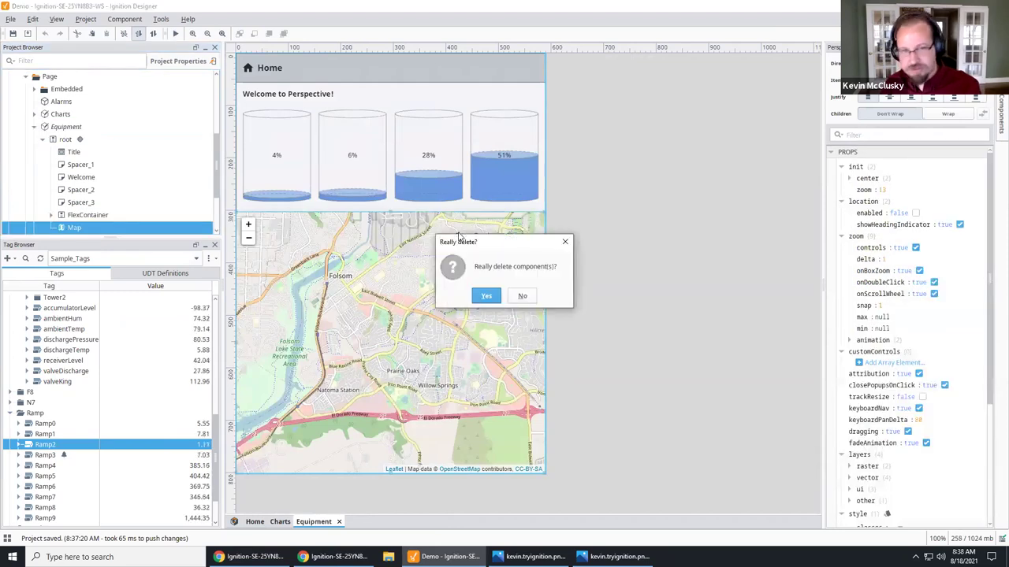
{"action": "key", "text": "Return"}
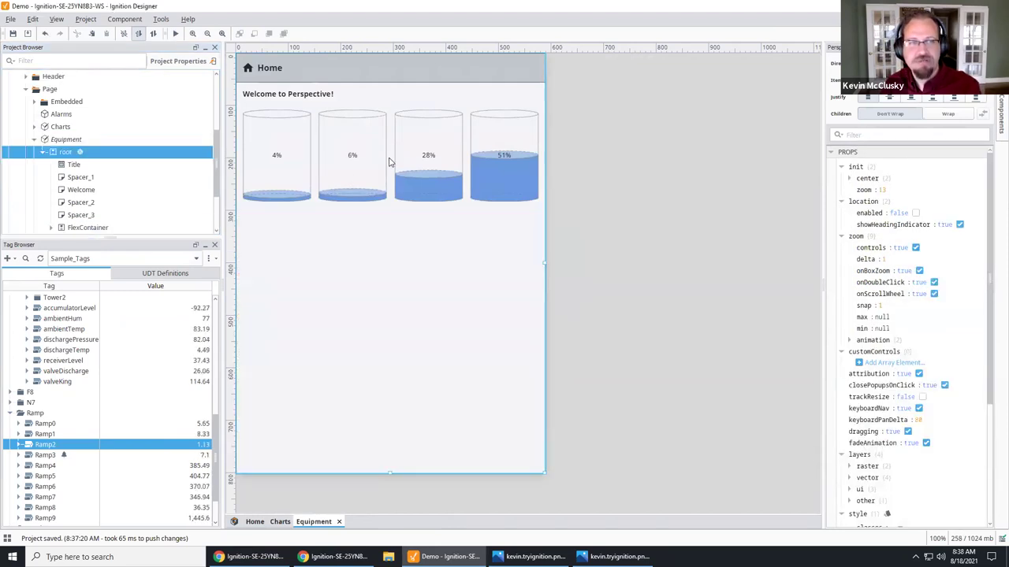
{"action": "left_click", "coordinate": [319, 133]}
{"action": "key", "text": "Delete"}
{"action": "key", "text": "Return"}
{"action": "left_click", "coordinate": [345, 96]}
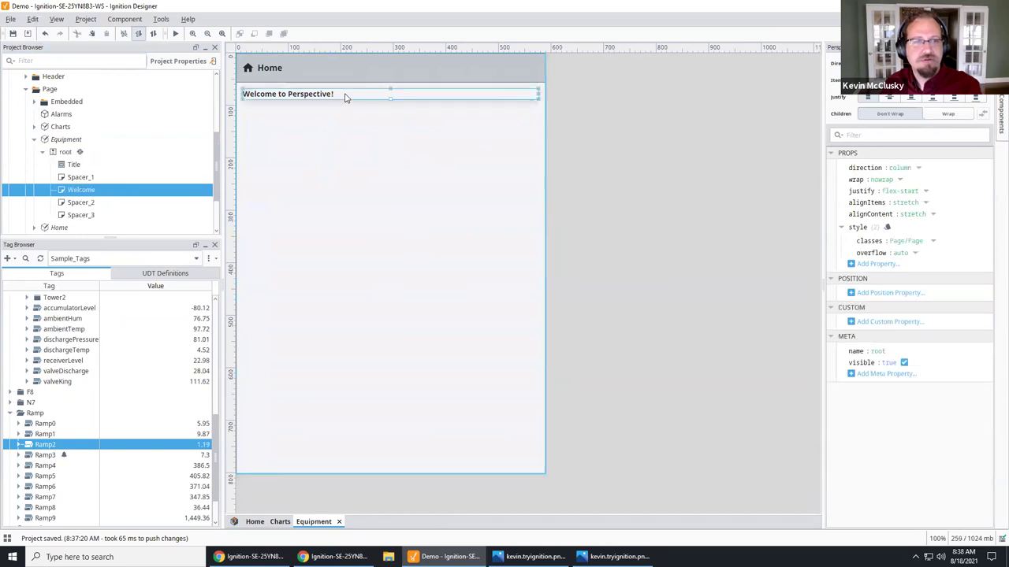
{"action": "key", "text": "Delete"}
{"action": "key", "text": "Return"}
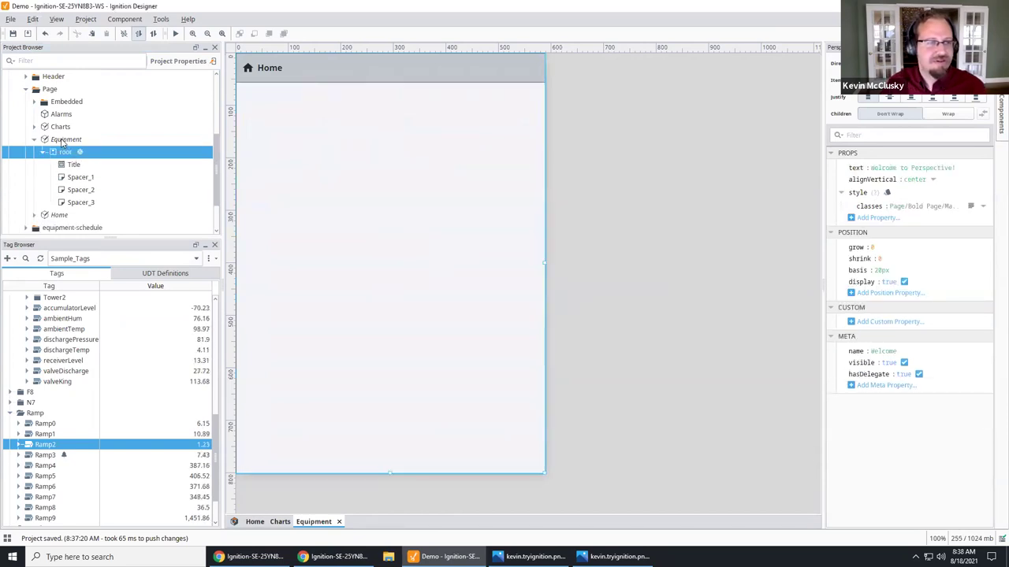
Step: Copy the Equipment view in the Project Browser
{"action": "left_click", "coordinate": [62, 140]}
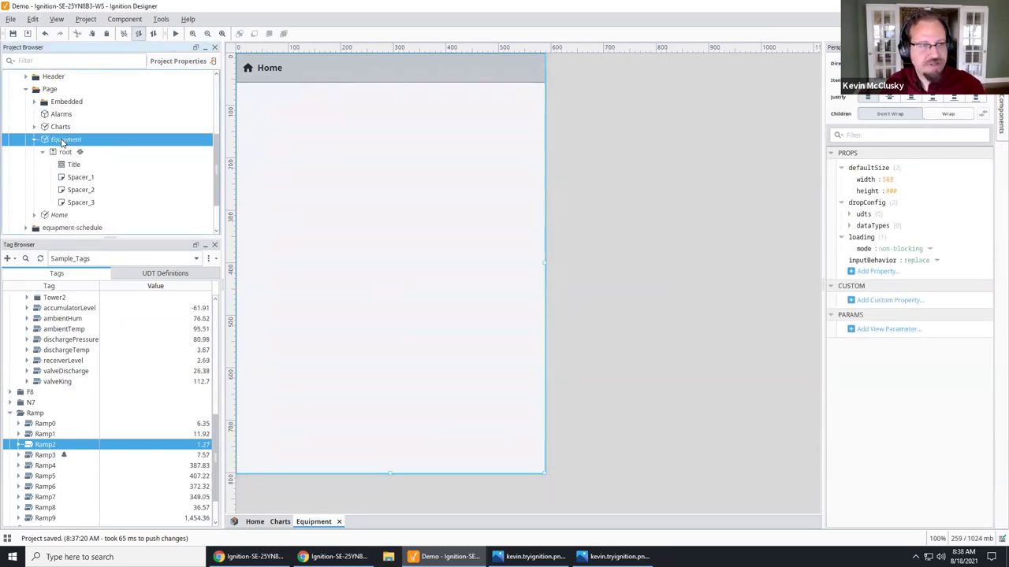
{"action": "right_click", "coordinate": [62, 140]}
{"action": "left_click", "coordinate": [103, 247]}
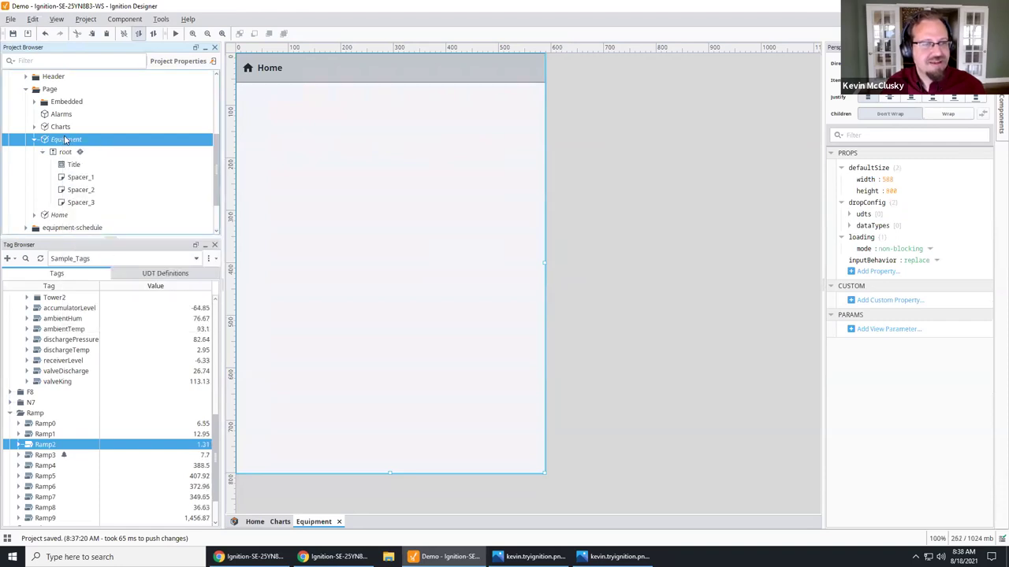
{"action": "right_click", "coordinate": [66, 140]}
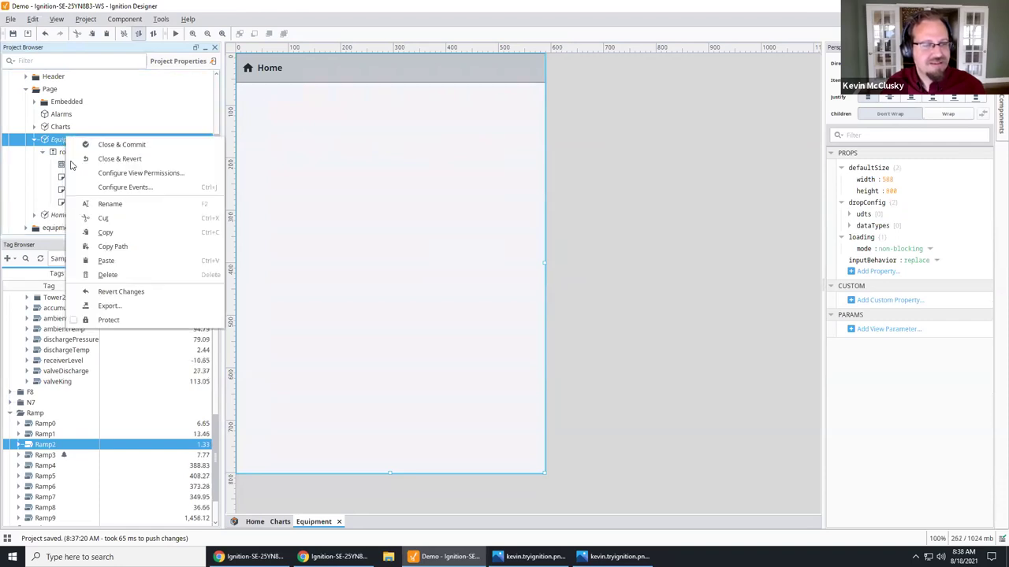
Step: Paste a duplicate of the Equipment view and name it Diagnostics
{"action": "left_click", "coordinate": [107, 261]}
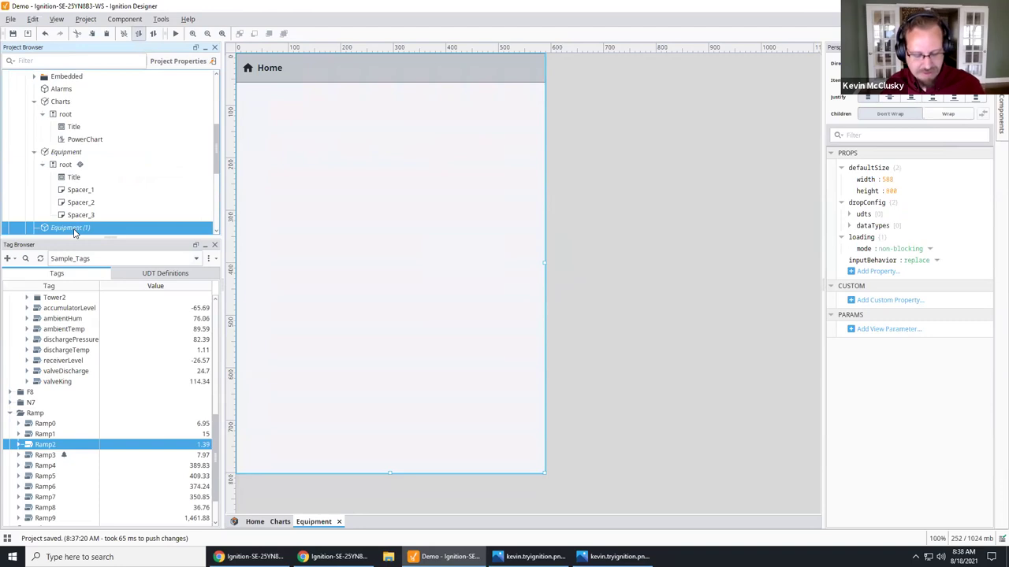
{"action": "left_click", "coordinate": [74, 229]}
{"action": "type", "text": "Diagn"}
{"action": "key", "text": "BackSpace"}
{"action": "key", "text": "BackSpace"}
{"action": "type", "text": "gnostic"}
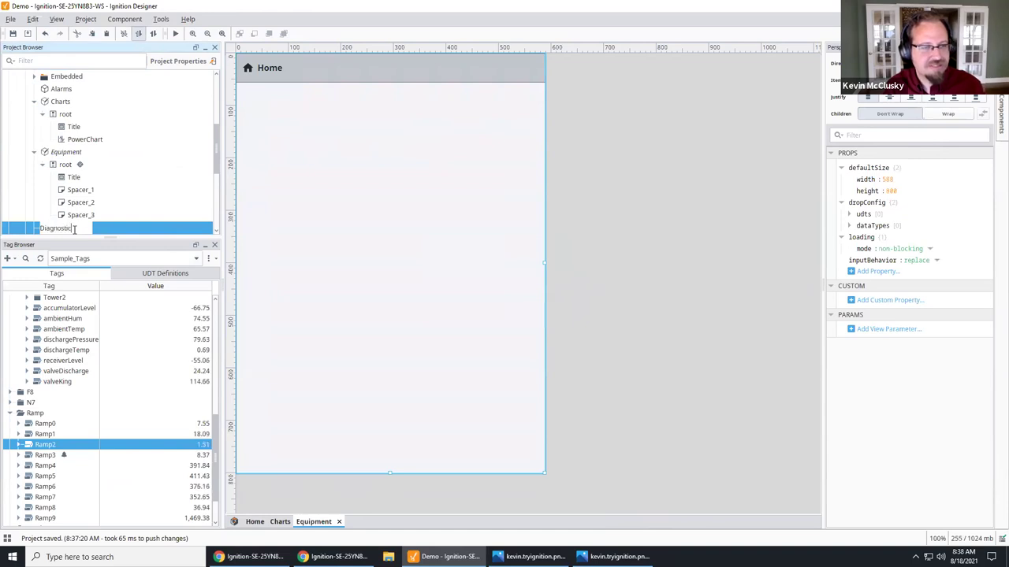
{"action": "type", "text": "s"}
{"action": "key", "text": "Return"}
Step: Change the Equipment view's header title text from Home to Equipment
{"action": "scroll", "coordinate": [68, 191], "scroll_direction": "down", "scroll_amount": 3}
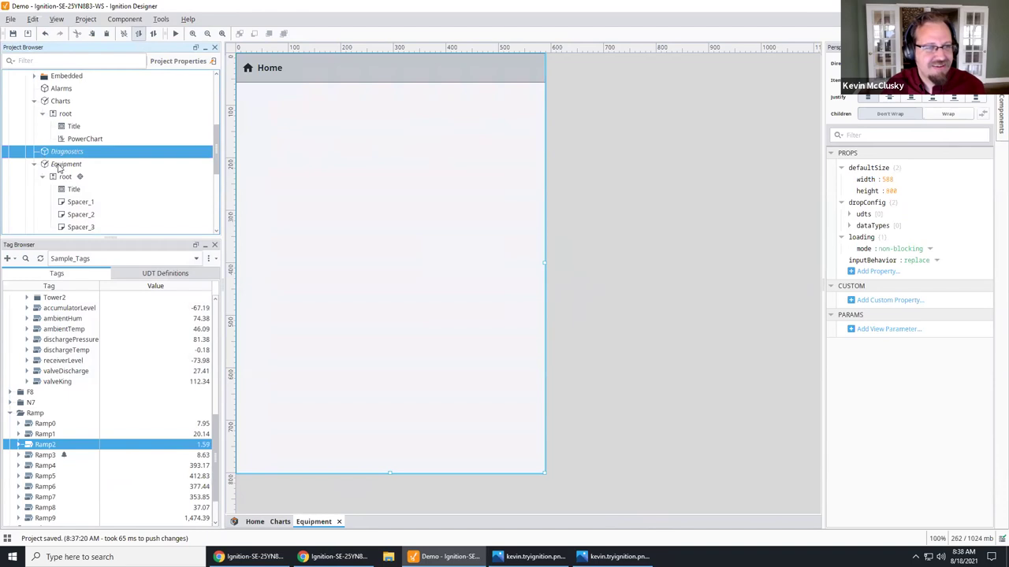
{"action": "left_click", "coordinate": [74, 164]}
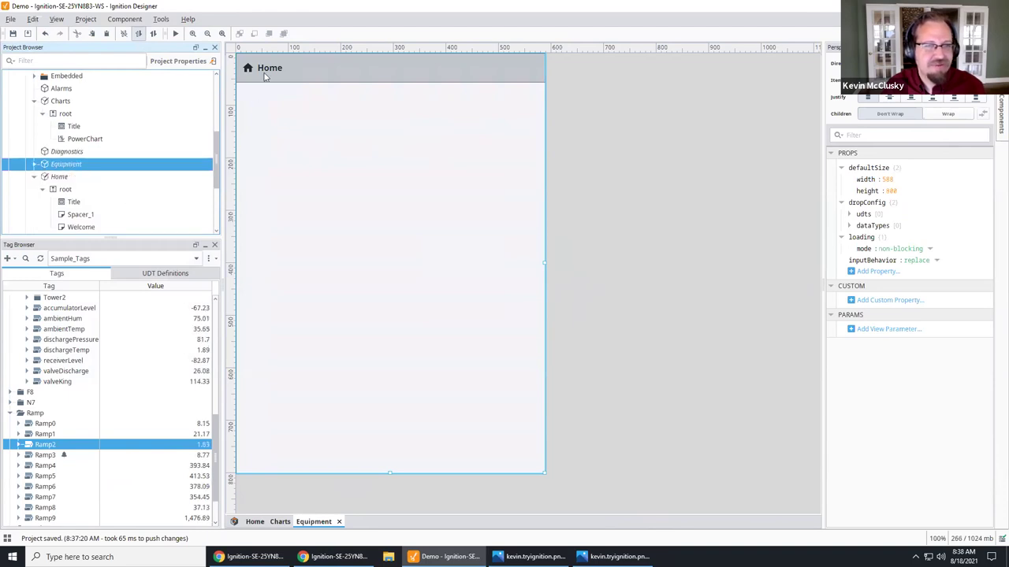
{"action": "left_click", "coordinate": [270, 71]}
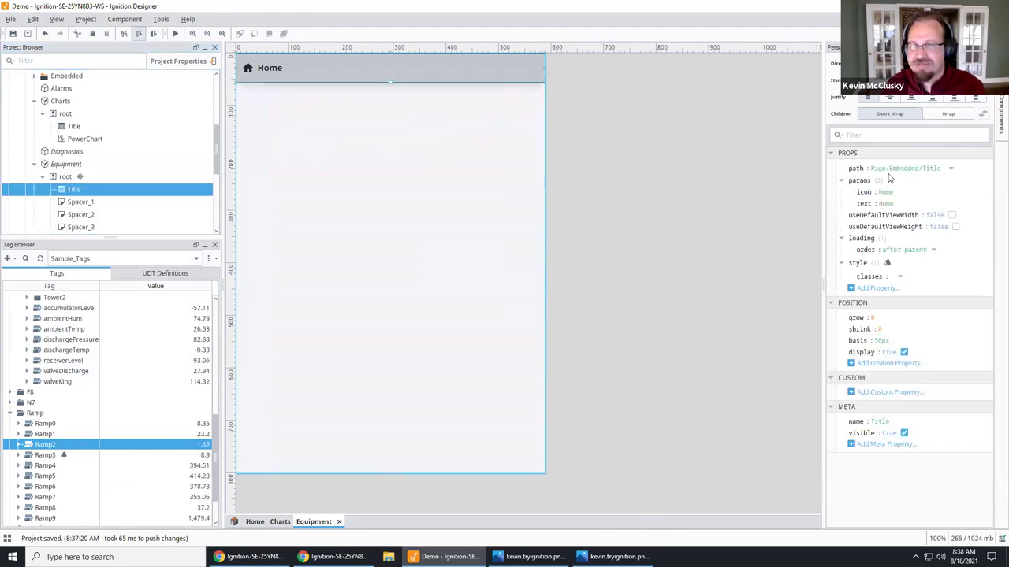
{"action": "left_click", "coordinate": [887, 204]}
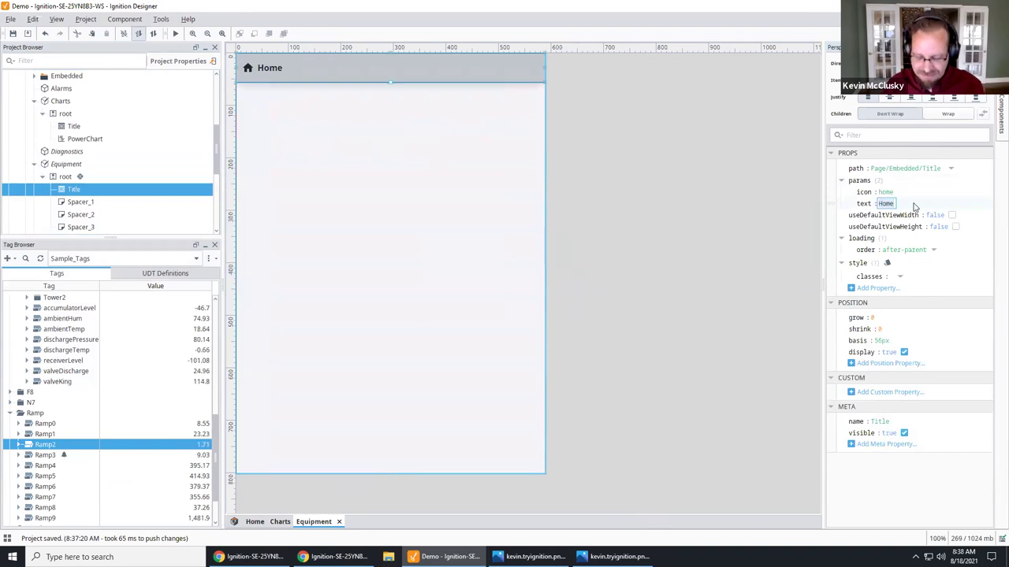
{"action": "type", "text": "Equipment"}
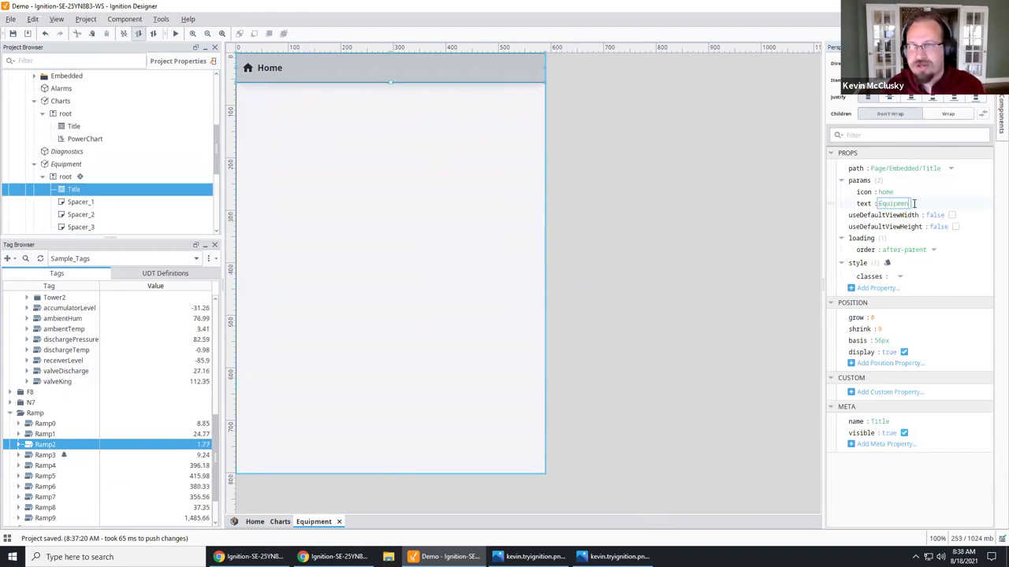
{"action": "key", "text": "Return"}
{"action": "left_click", "coordinate": [67, 177]}
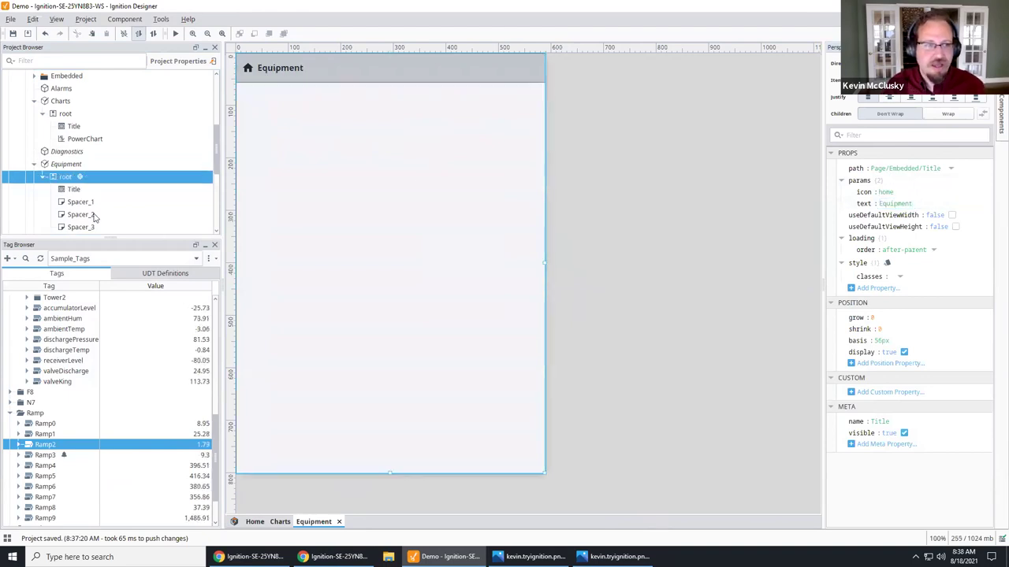
{"action": "scroll", "coordinate": [68, 185], "scroll_direction": "down", "scroll_amount": 5}
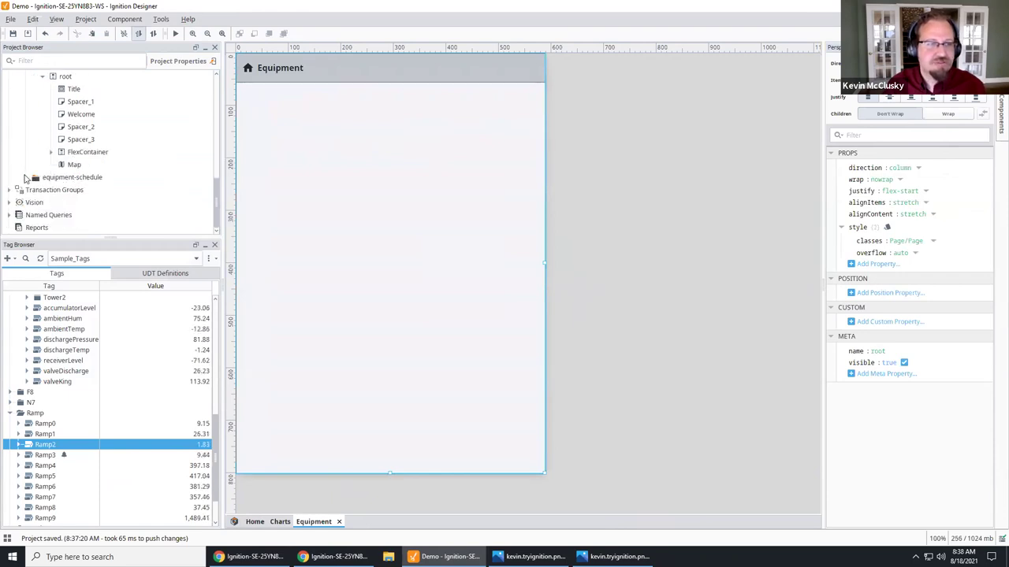
Step: Embed the equipment-schedule view in the Equipment page and widen the page
{"action": "left_click", "coordinate": [26, 177]}
{"action": "left_click_drag", "start_coordinate": [71, 215], "coordinate": [375, 165]}
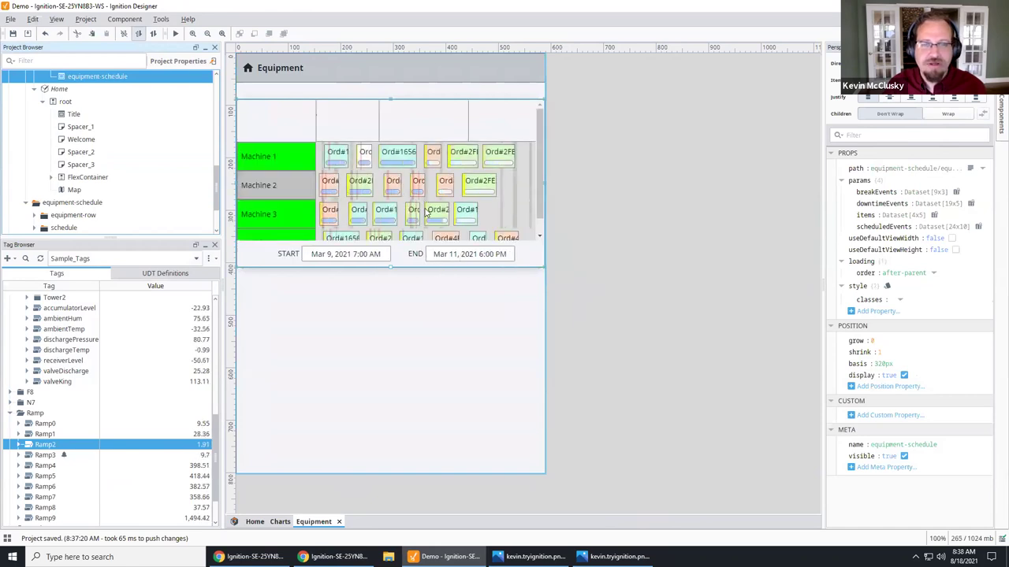
{"action": "left_click", "coordinate": [477, 365]}
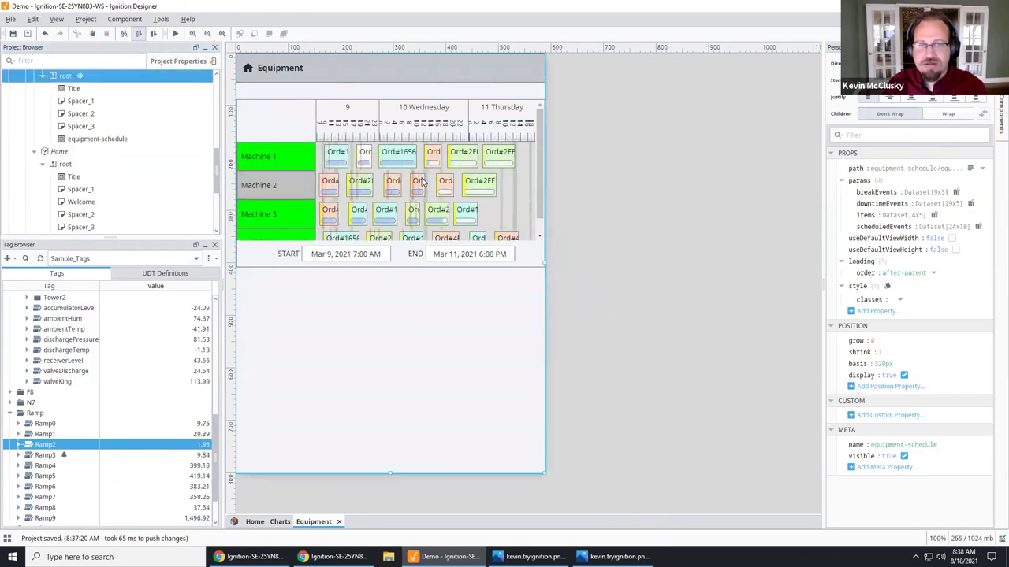
{"action": "left_click", "coordinate": [421, 181]}
{"action": "left_click", "coordinate": [513, 340]}
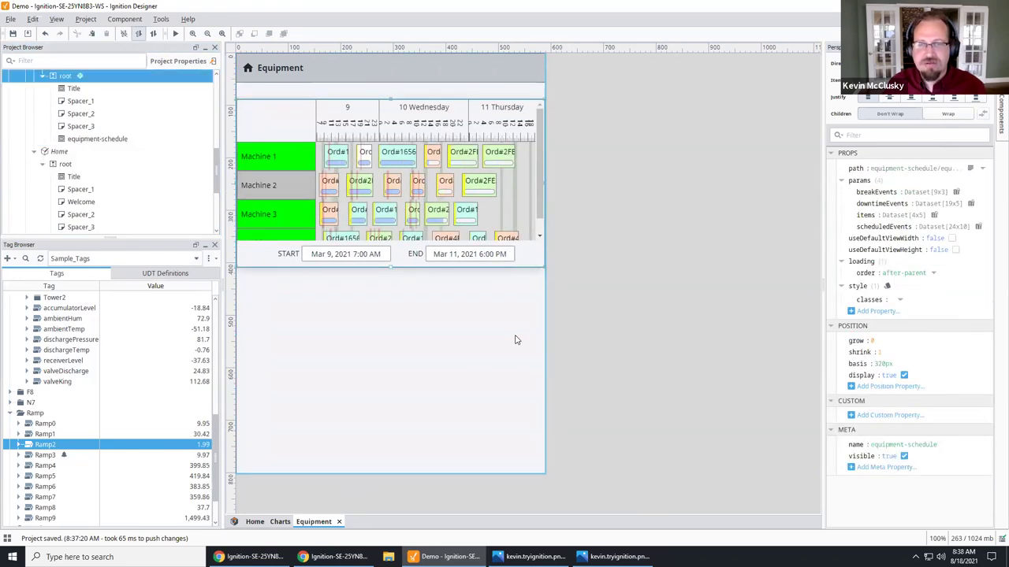
{"action": "left_click_drag", "start_coordinate": [546, 262], "coordinate": [742, 282]}
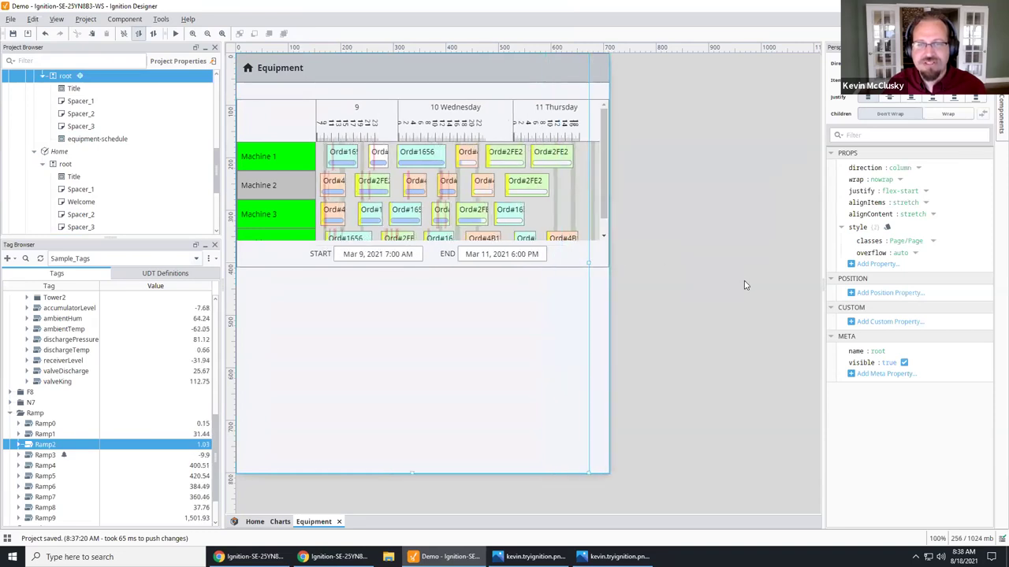
Step: Set the embedded schedule's position.grow to 1, then open the Diagnostics view
{"action": "left_click", "coordinate": [601, 266]}
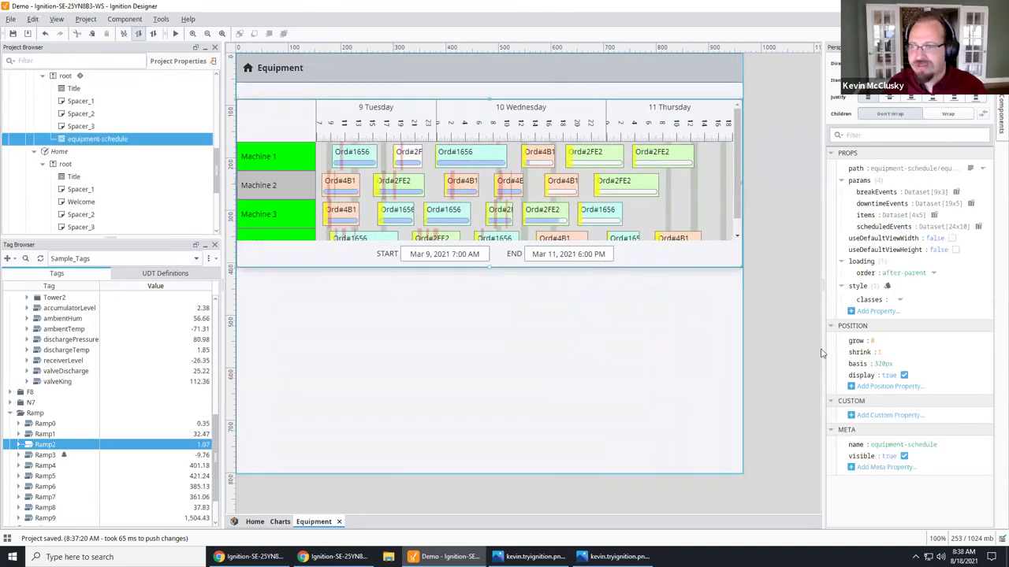
{"action": "left_click", "coordinate": [875, 340]}
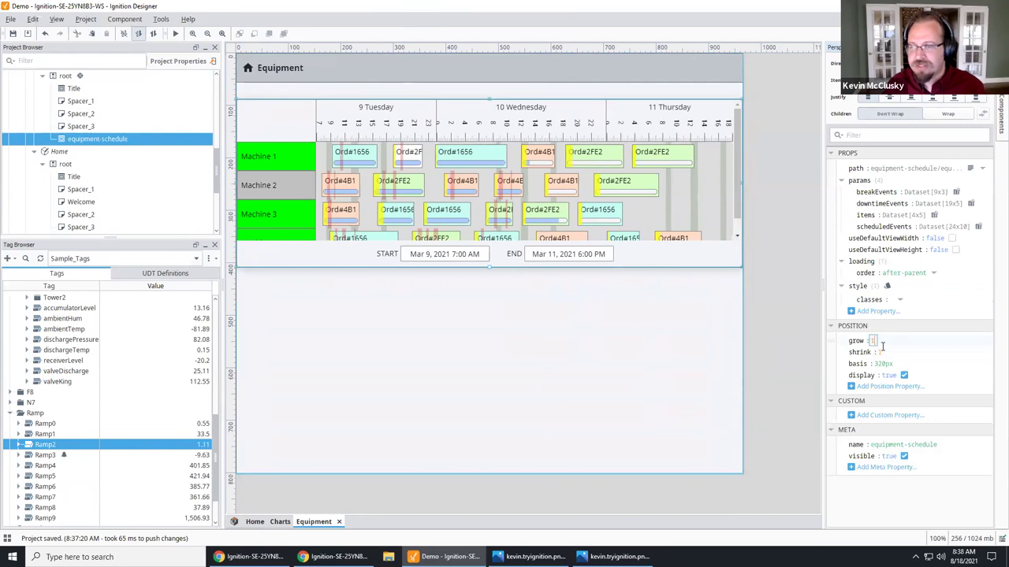
{"action": "type", "text": "1"}
{"action": "key", "text": "Tab"}
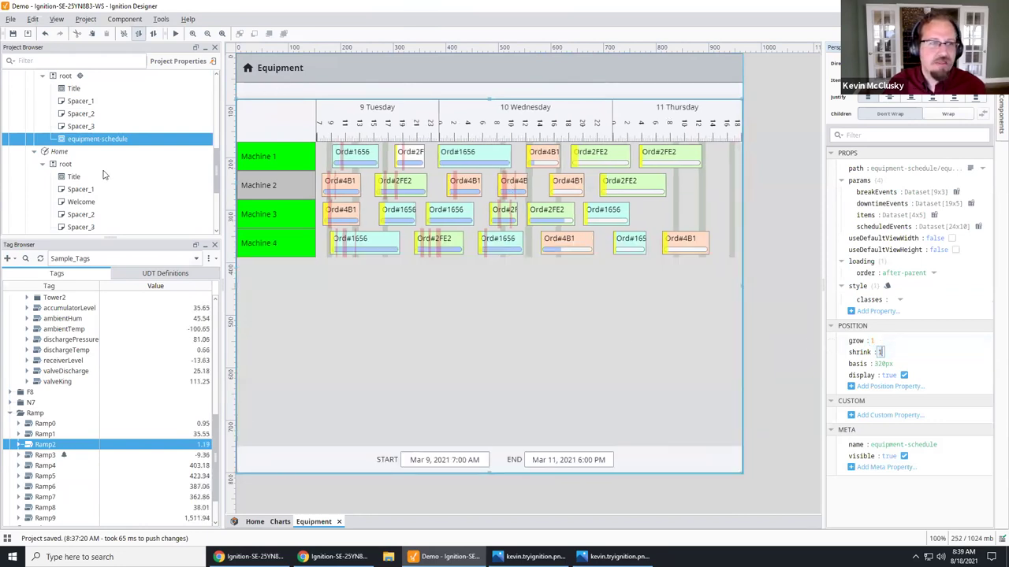
{"action": "scroll", "coordinate": [102, 174], "scroll_direction": "up", "scroll_amount": 1}
{"action": "left_click", "coordinate": [57, 101]}
{"action": "double_click", "coordinate": [67, 88]}
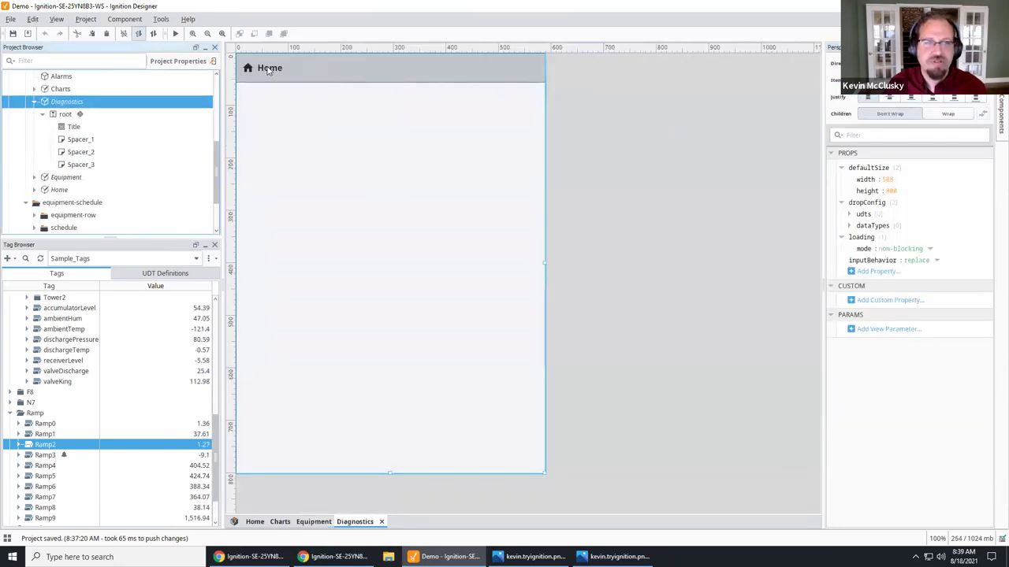
Step: Set the Diagnostics page's title text to 'Diagnostics'
{"action": "left_click", "coordinate": [268, 69]}
{"action": "left_click", "coordinate": [894, 203]}
{"action": "type", "text": "Diag"}
{"action": "key", "text": "BackSpace"}
{"action": "key", "text": "BackSpace"}
{"action": "type", "text": "ostics"}
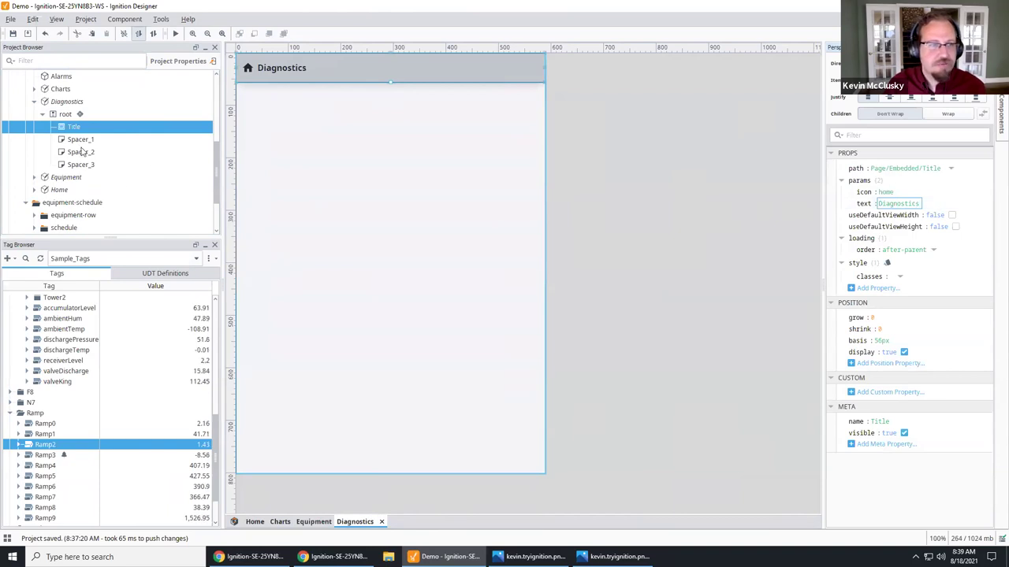
Step: Embed the built-in Diagnostics view in the page with grow set to 1
{"action": "scroll", "coordinate": [82, 150], "scroll_direction": "up", "scroll_amount": 3}
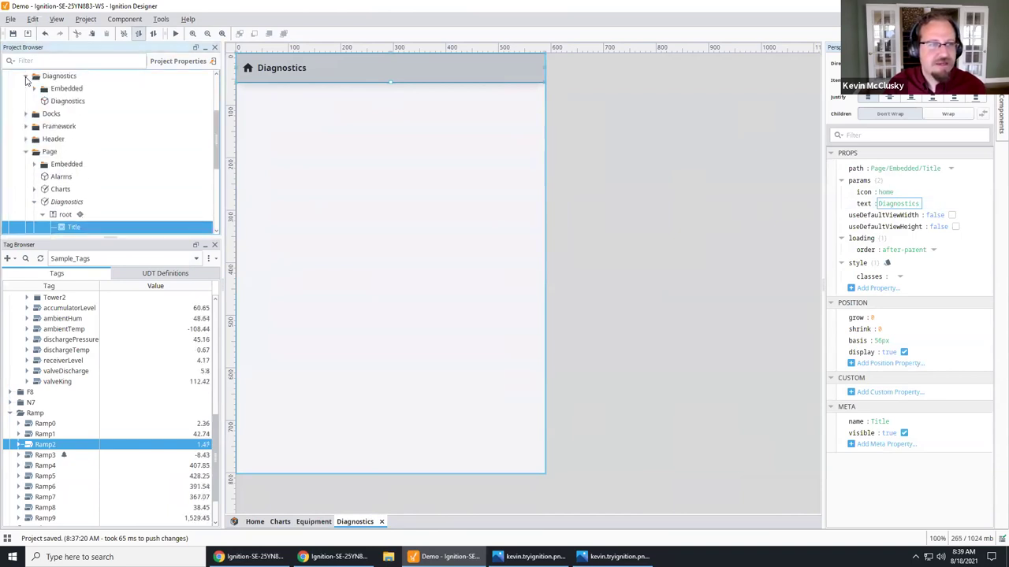
{"action": "left_click_drag", "start_coordinate": [52, 102], "coordinate": [353, 189]}
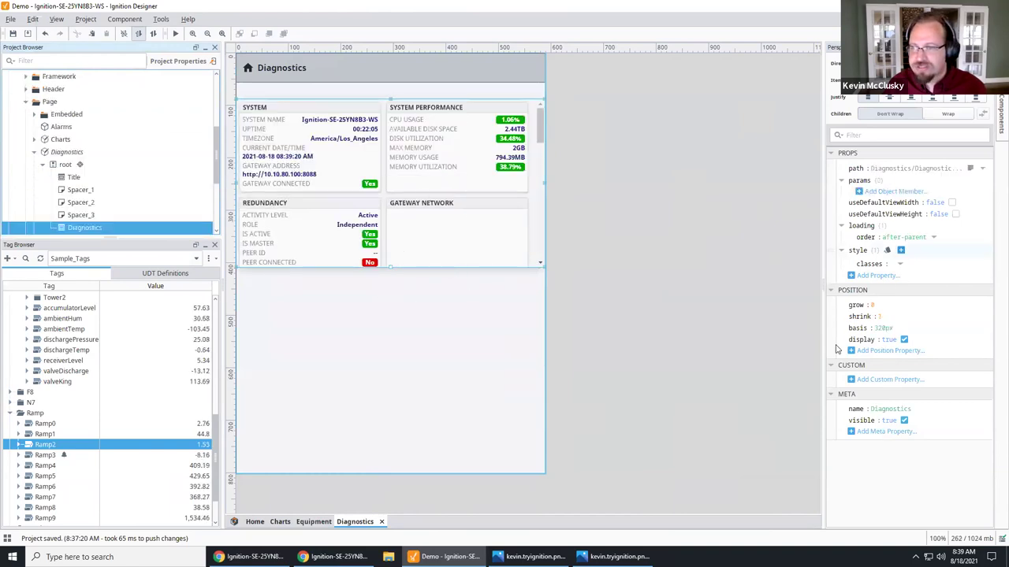
{"action": "left_click", "coordinate": [880, 306]}
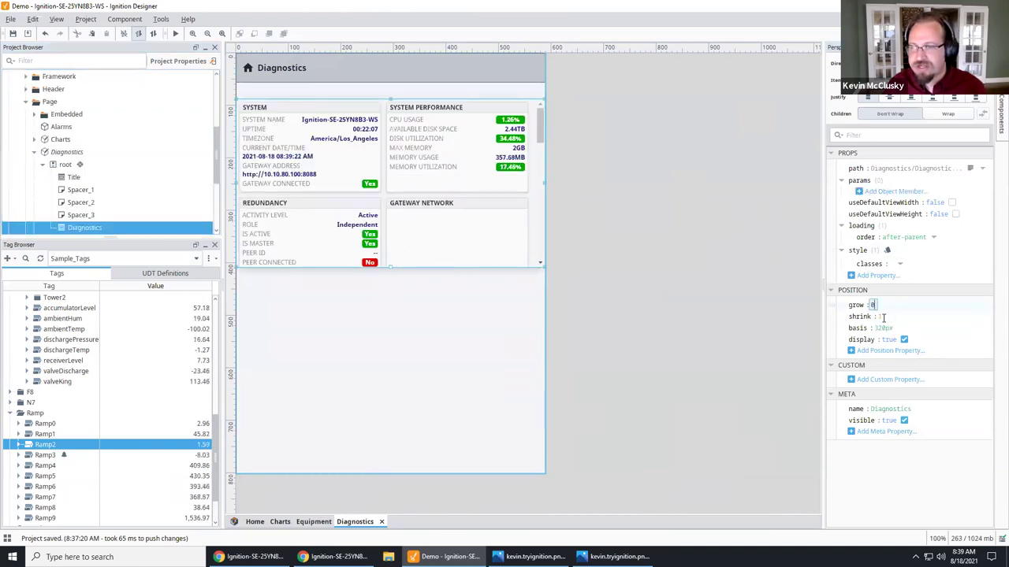
{"action": "type", "text": "1"}
{"action": "key", "text": "Tab"}
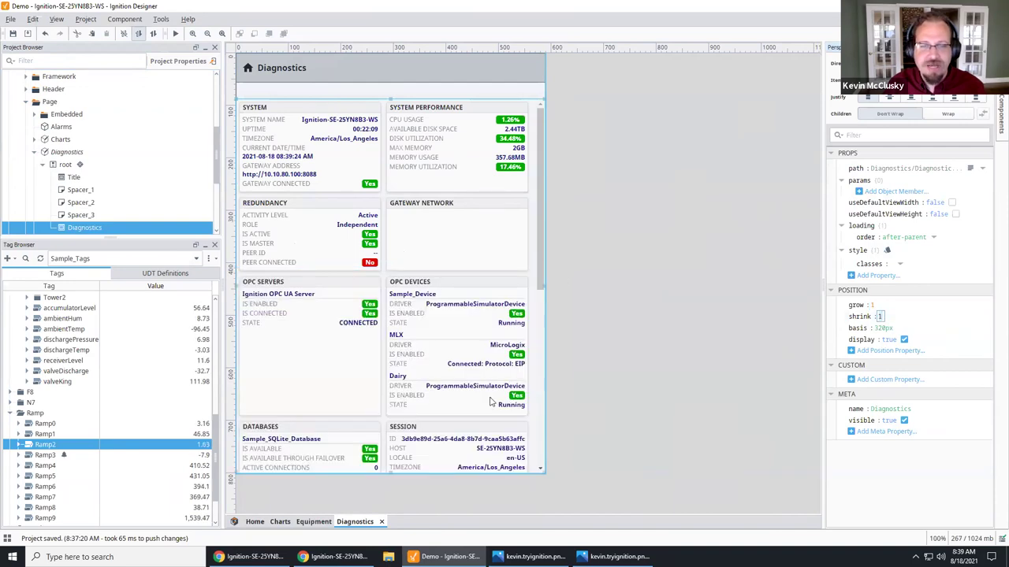
{"action": "left_click", "coordinate": [591, 244]}
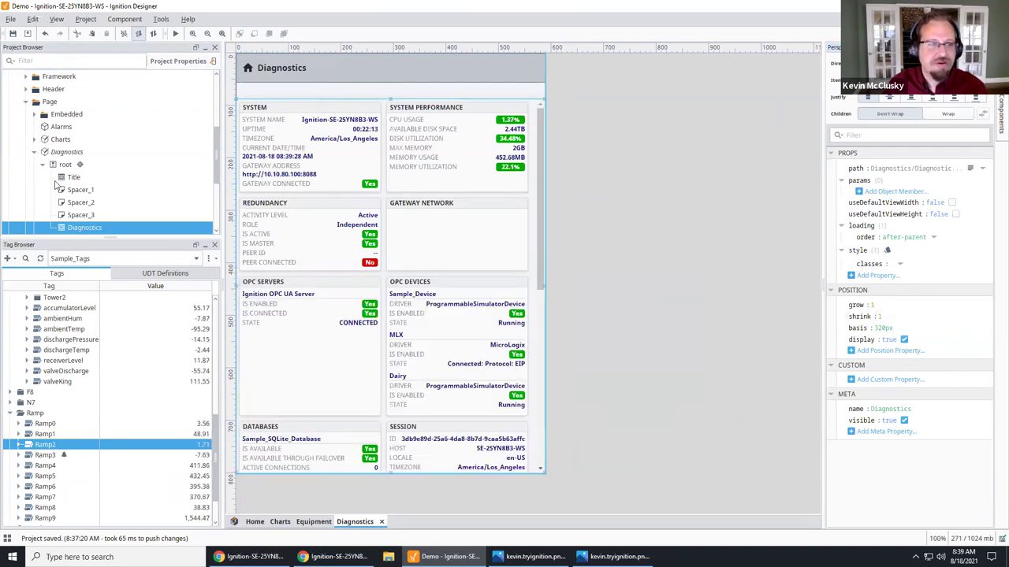
Step: Collapse the Page and Diagnostics folders and open the Menu view under Docks
{"action": "left_click", "coordinate": [29, 155]}
{"action": "left_click", "coordinate": [30, 153]}
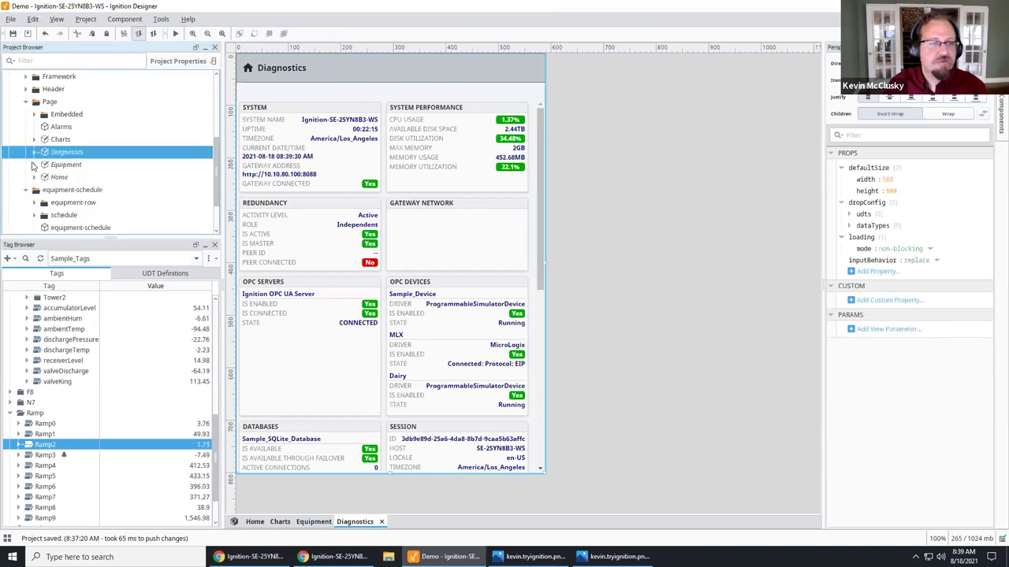
{"action": "scroll", "coordinate": [26, 140], "scroll_direction": "up", "scroll_amount": 1}
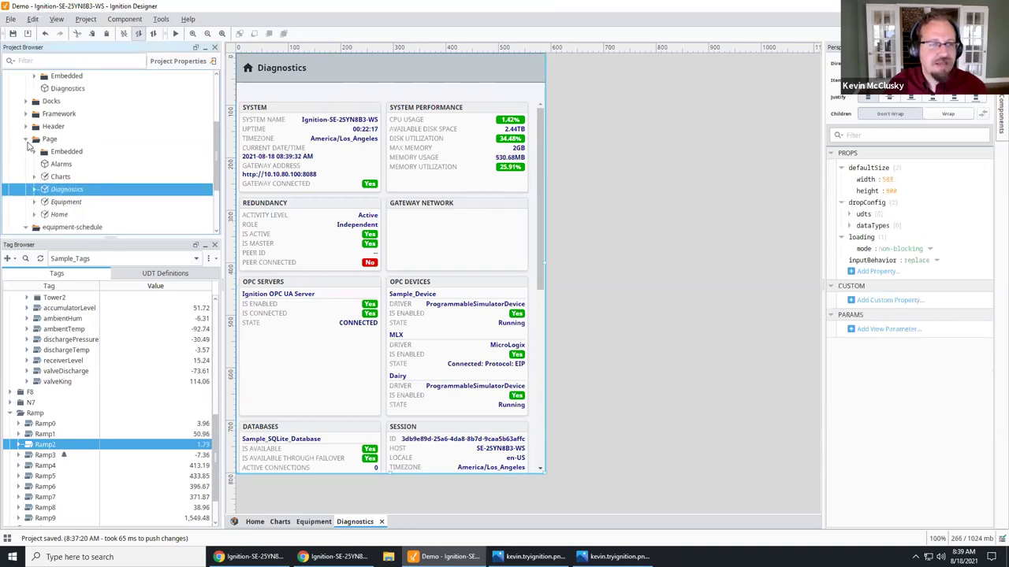
{"action": "left_click", "coordinate": [27, 141]}
{"action": "scroll", "coordinate": [25, 138], "scroll_direction": "up", "scroll_amount": 2}
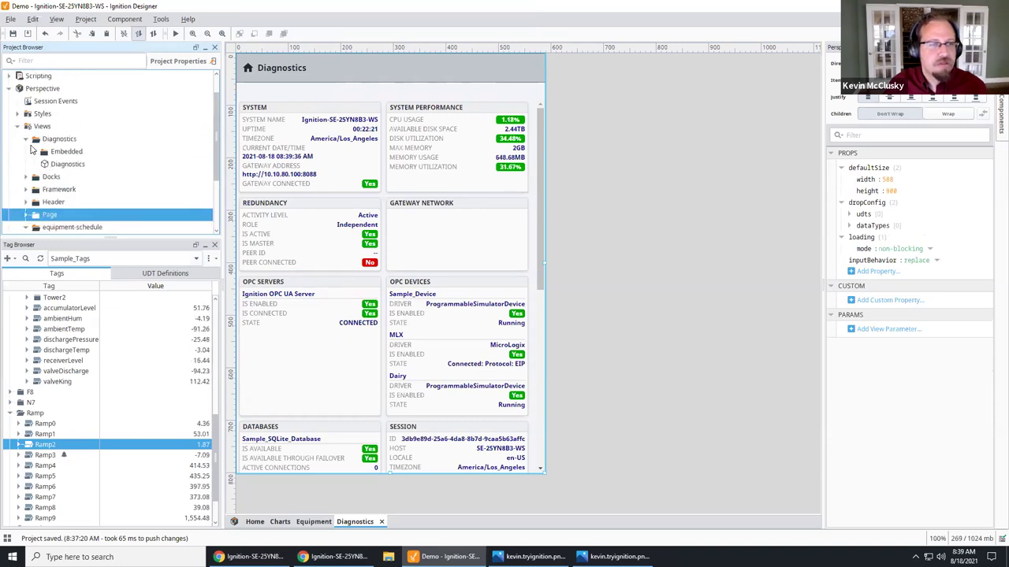
{"action": "left_click", "coordinate": [25, 139]}
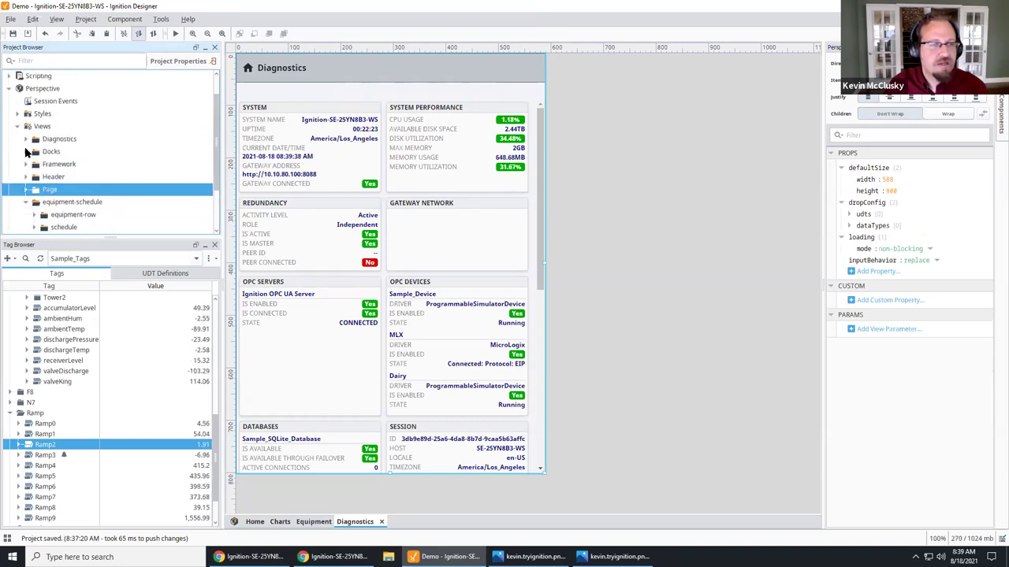
{"action": "left_click", "coordinate": [25, 152]}
{"action": "double_click", "coordinate": [55, 164]}
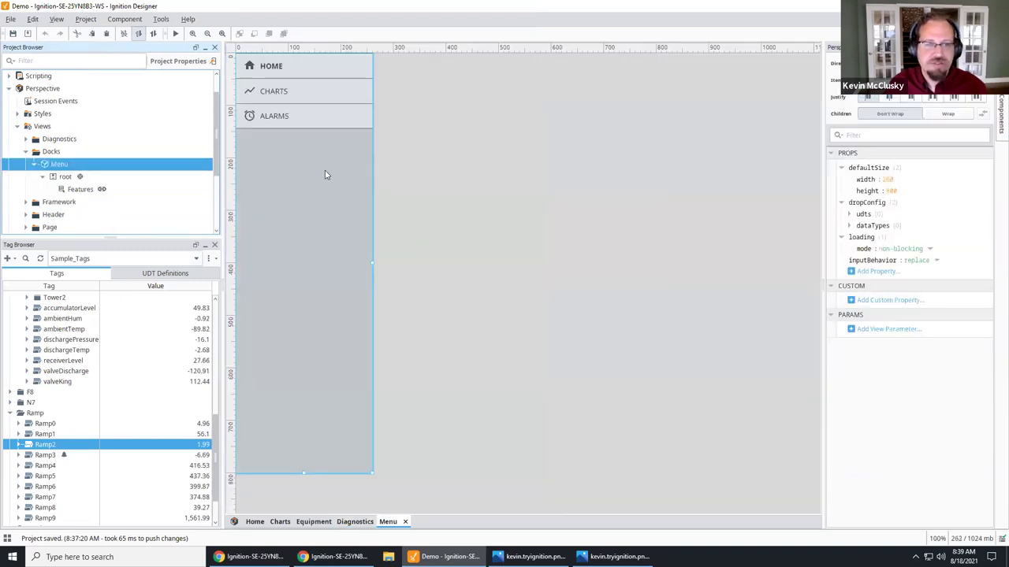
Step: Duplicate the Features menu's item 2 as item 3 and set its target to /equipment
{"action": "left_click", "coordinate": [307, 142]}
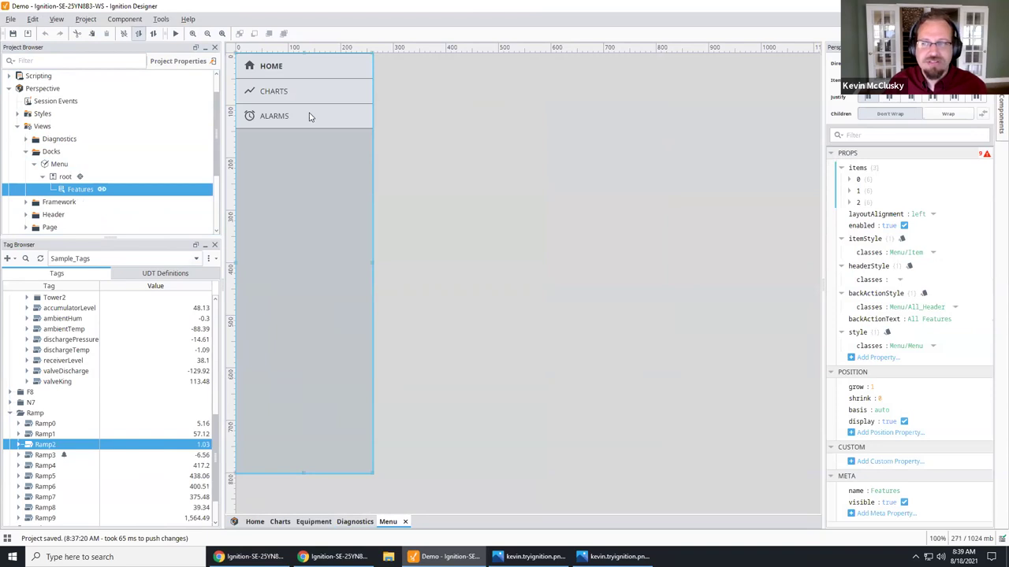
{"action": "right_click", "coordinate": [863, 203]}
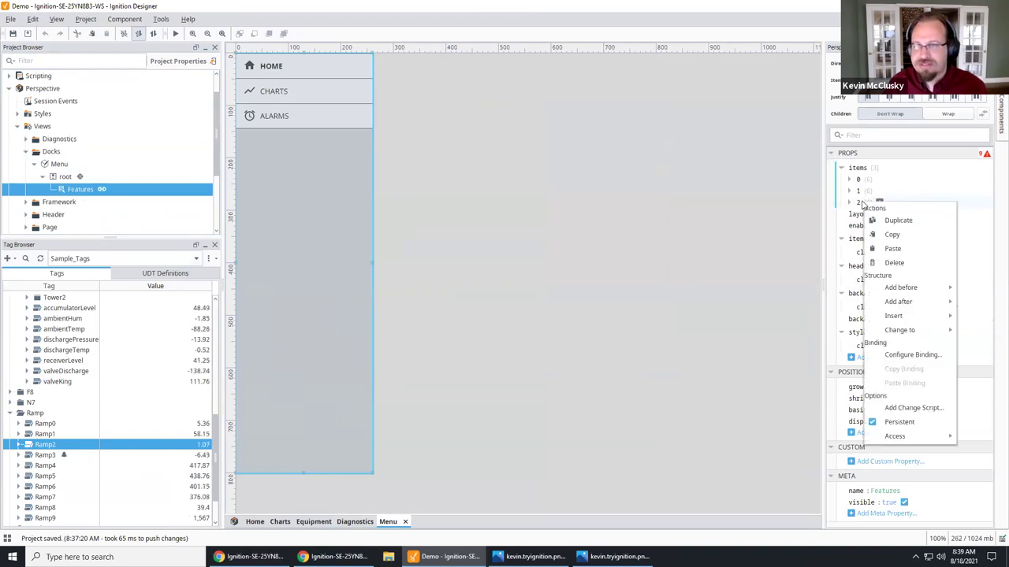
{"action": "left_click", "coordinate": [899, 221]}
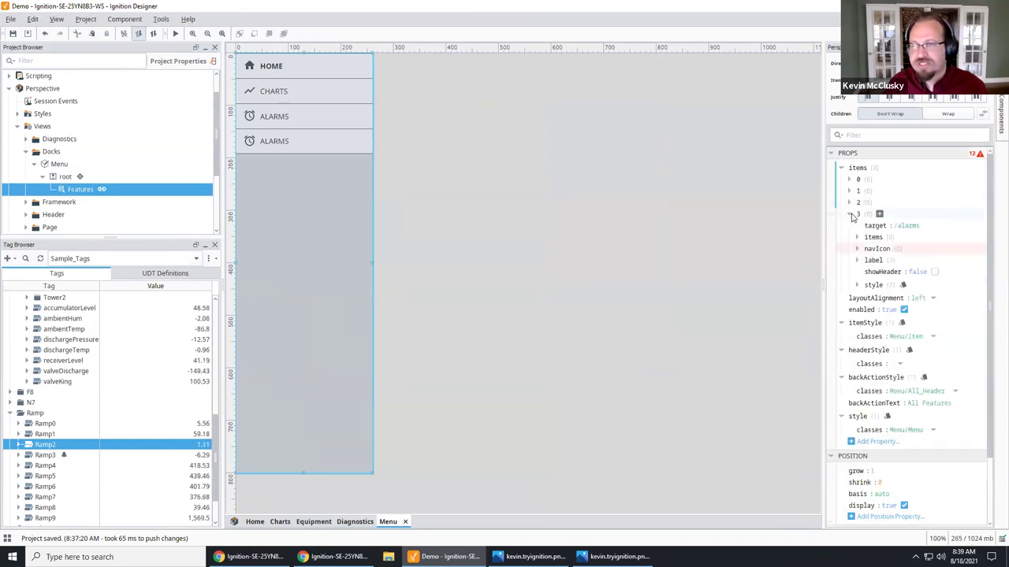
{"action": "left_click", "coordinate": [898, 226]}
{"action": "key", "text": "ctrl+a"}
{"action": "type", "text": "/equip"}
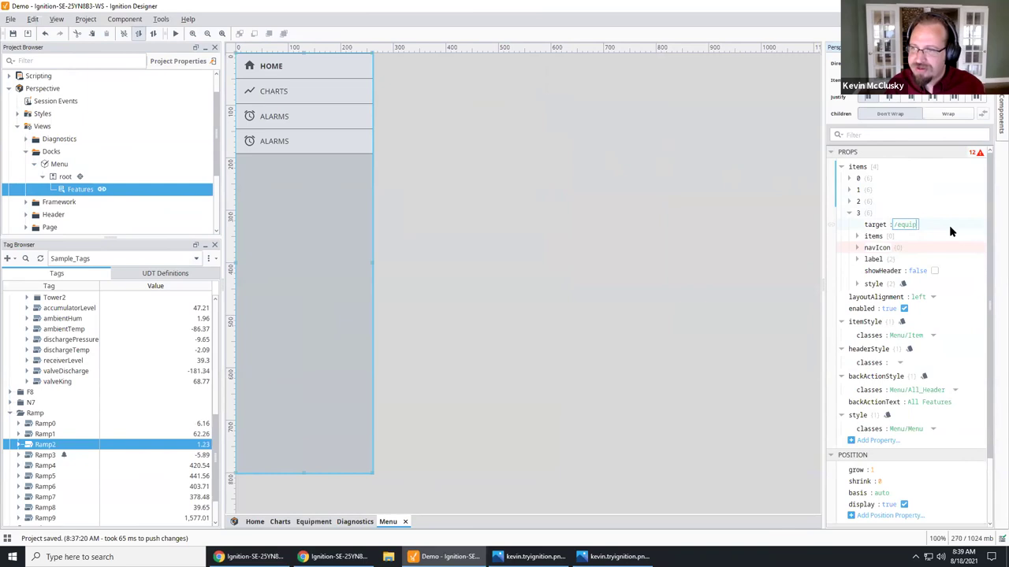
{"action": "type", "text": "ment"}
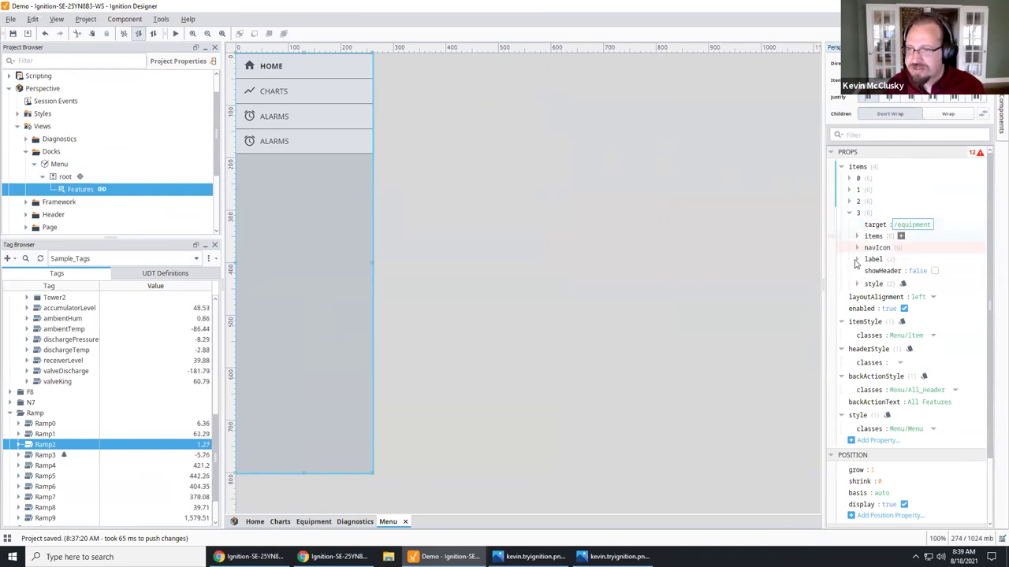
{"action": "left_click", "coordinate": [857, 259]}
Step: Label item 3 'Equipment' and give it a clock icon
{"action": "left_click", "coordinate": [905, 270]}
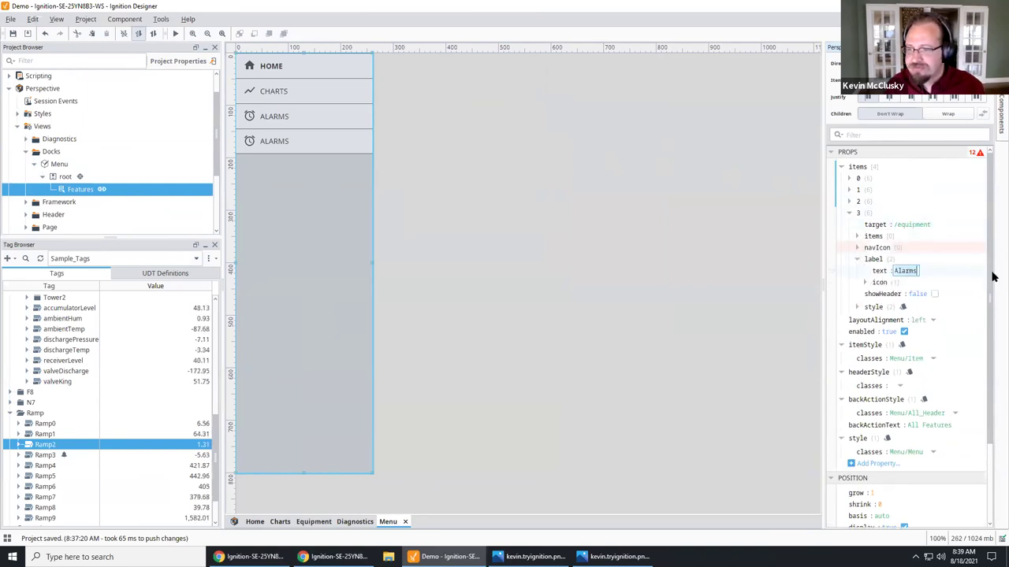
{"action": "type", "text": "Equipment"}
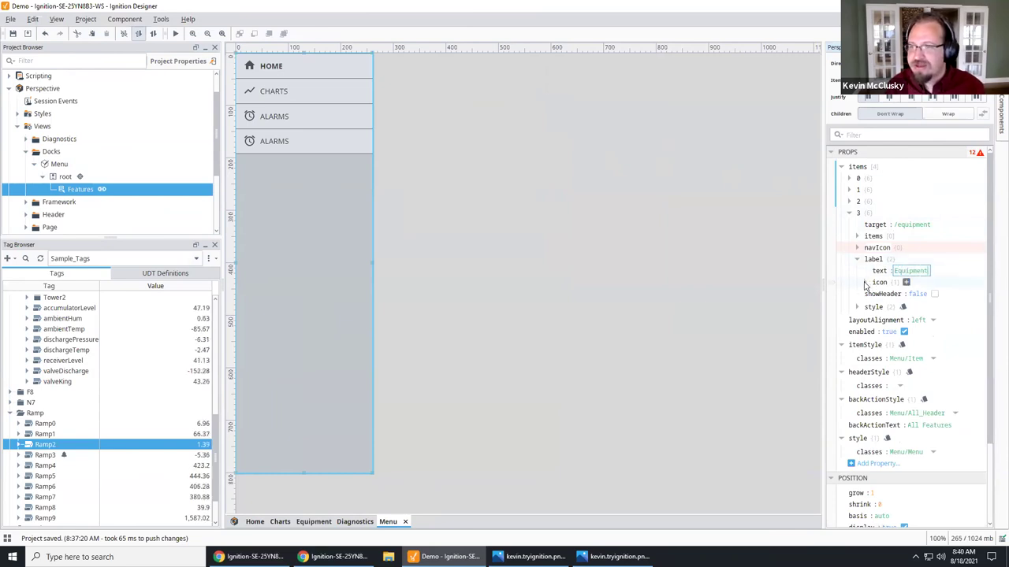
{"action": "left_click", "coordinate": [864, 282]}
{"action": "left_click", "coordinate": [977, 296]}
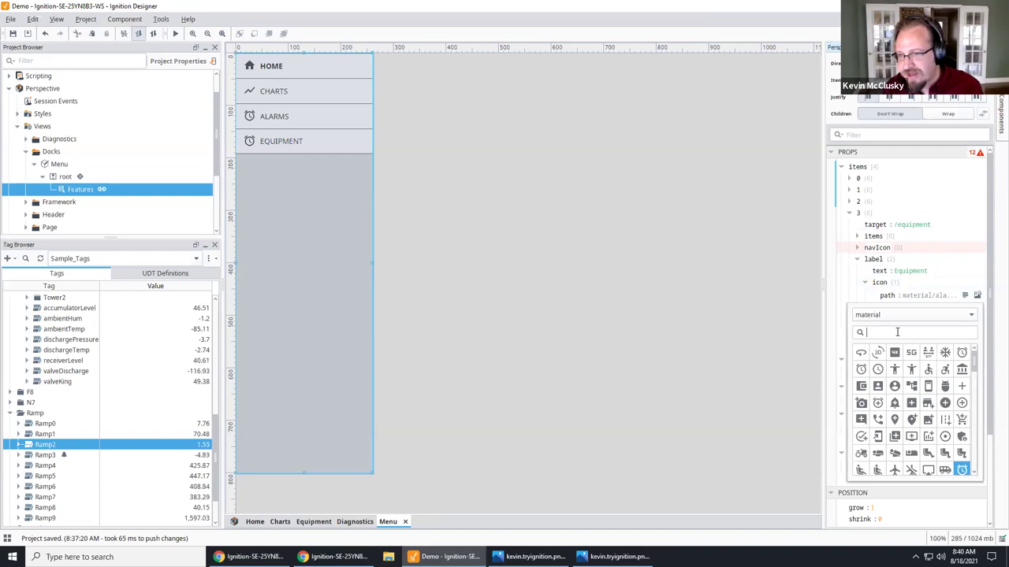
{"action": "type", "text": "sche"}
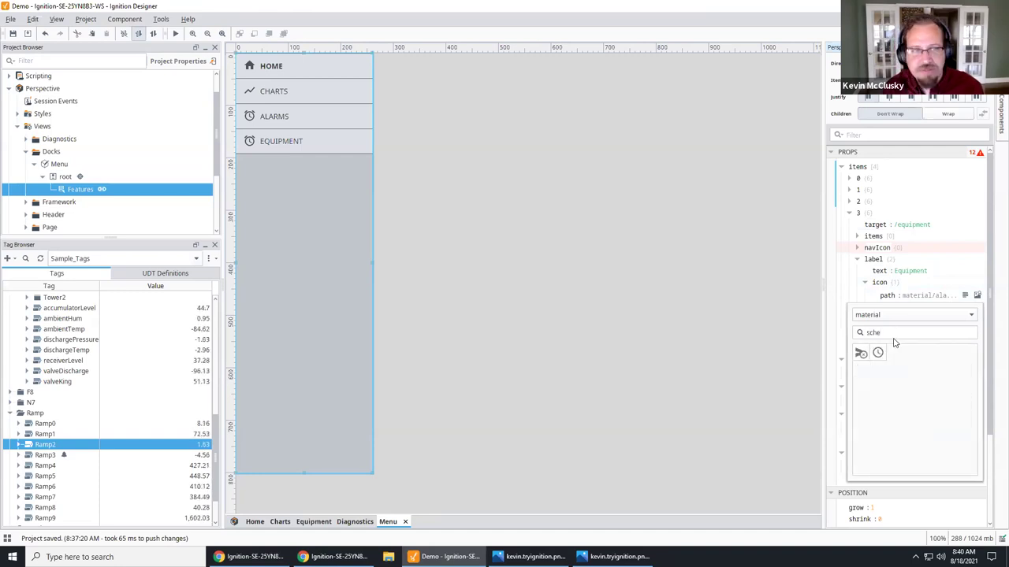
{"action": "key", "text": "BackSpace"}
{"action": "key", "text": "BackSpace"}
{"action": "key", "text": "BackSpace"}
{"action": "key", "text": "BackSpace"}
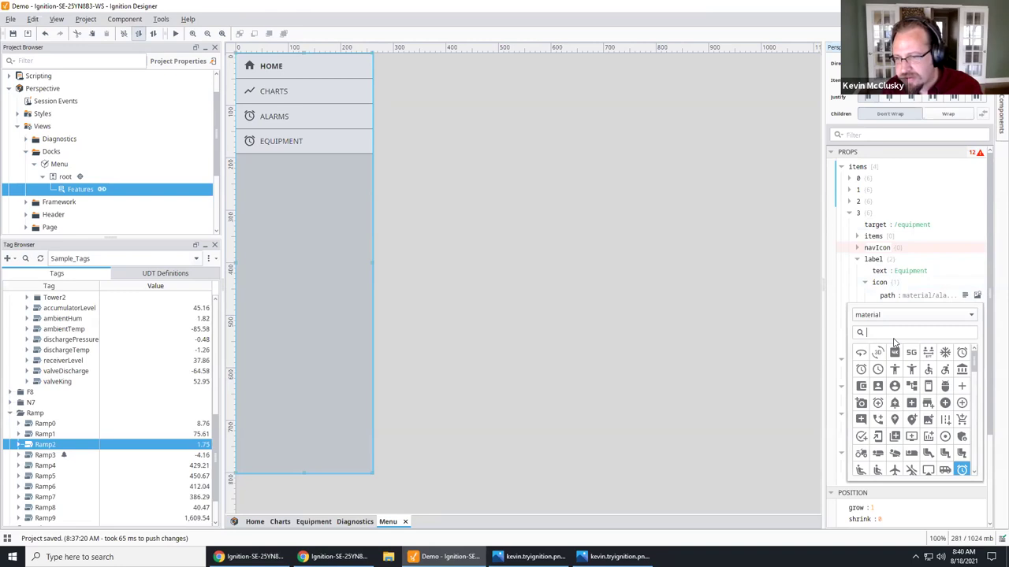
{"action": "type", "text": "cl"}
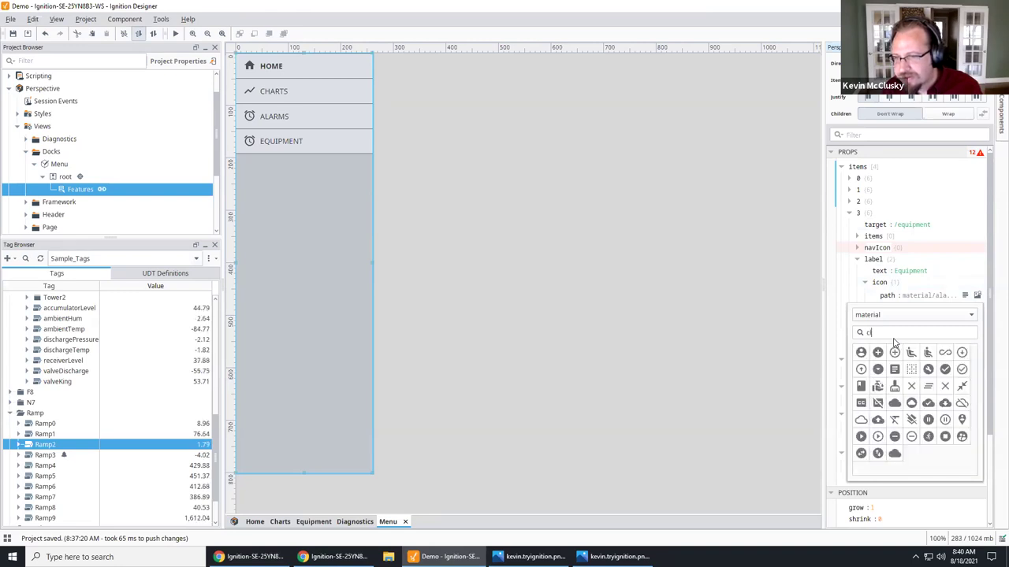
{"action": "key", "text": "BackSpace"}
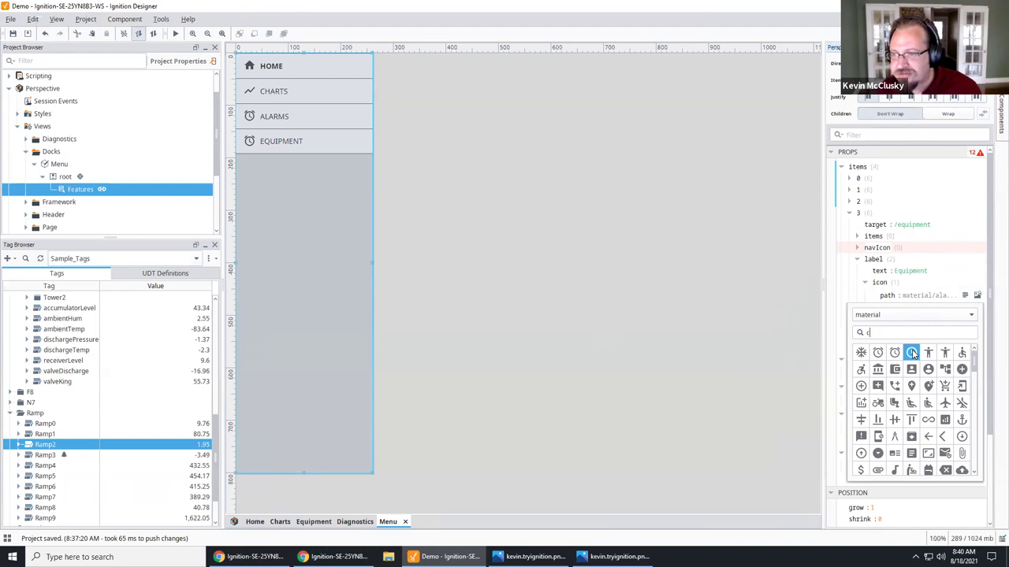
{"action": "left_click", "coordinate": [912, 353]}
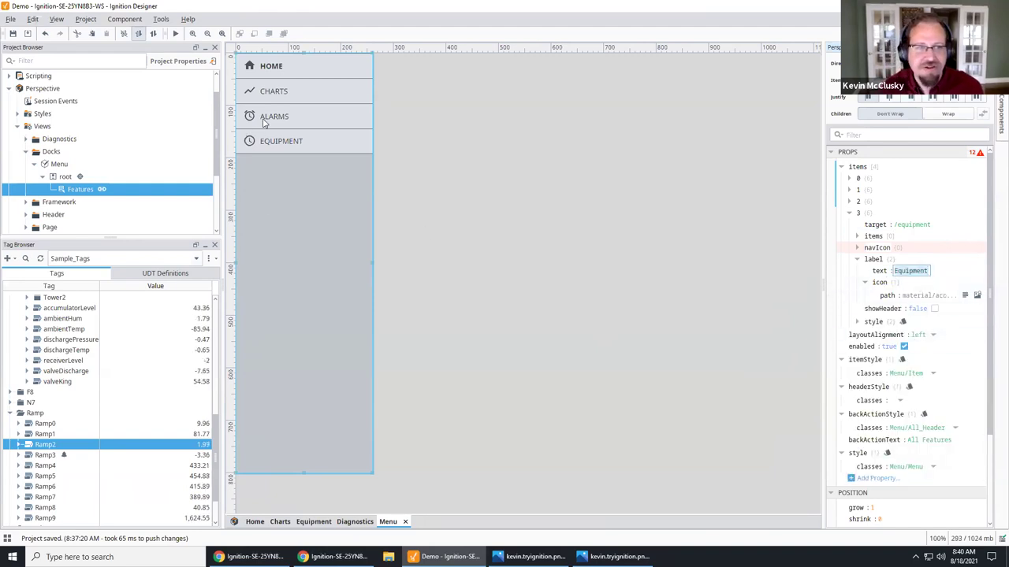
{"action": "left_click", "coordinate": [850, 213]}
Step: Duplicate the Equipment item as item 4 with target /diagnostics
{"action": "right_click", "coordinate": [867, 214]}
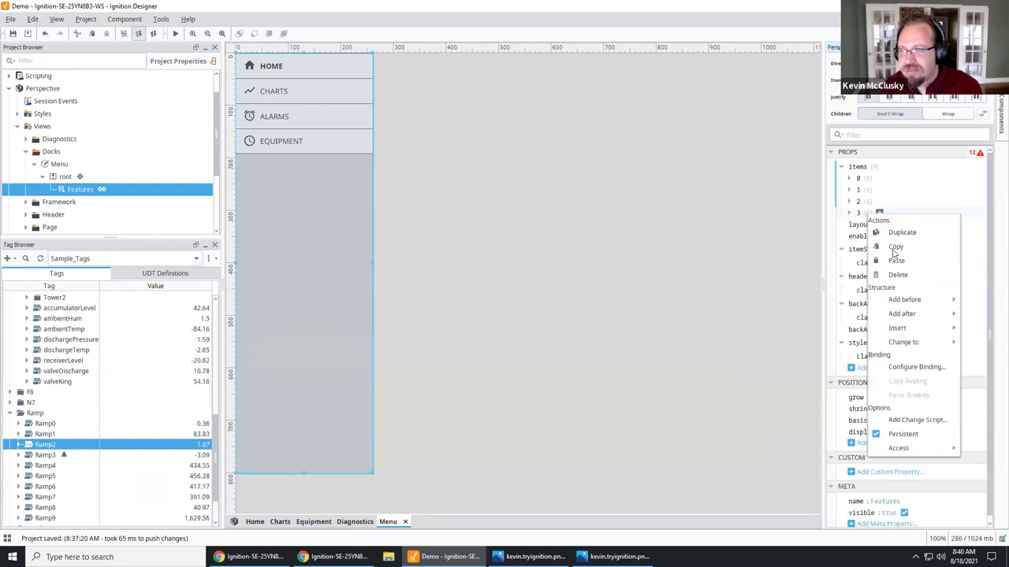
{"action": "left_click", "coordinate": [904, 230]}
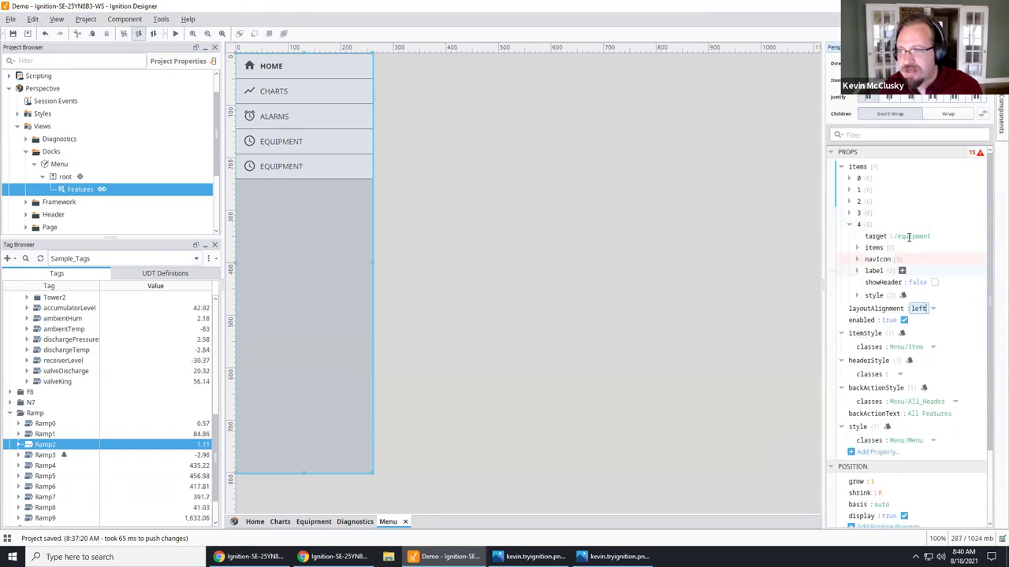
{"action": "left_click", "coordinate": [898, 236]}
{"action": "left_click", "coordinate": [898, 236]}
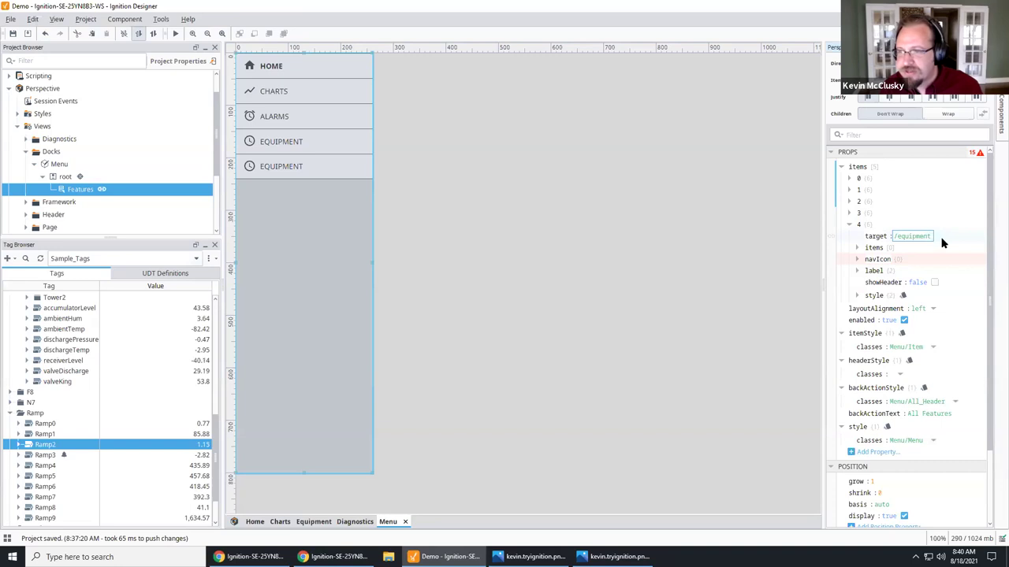
{"action": "key", "text": "ctrl+a"}
{"action": "type", "text": "/diagn"}
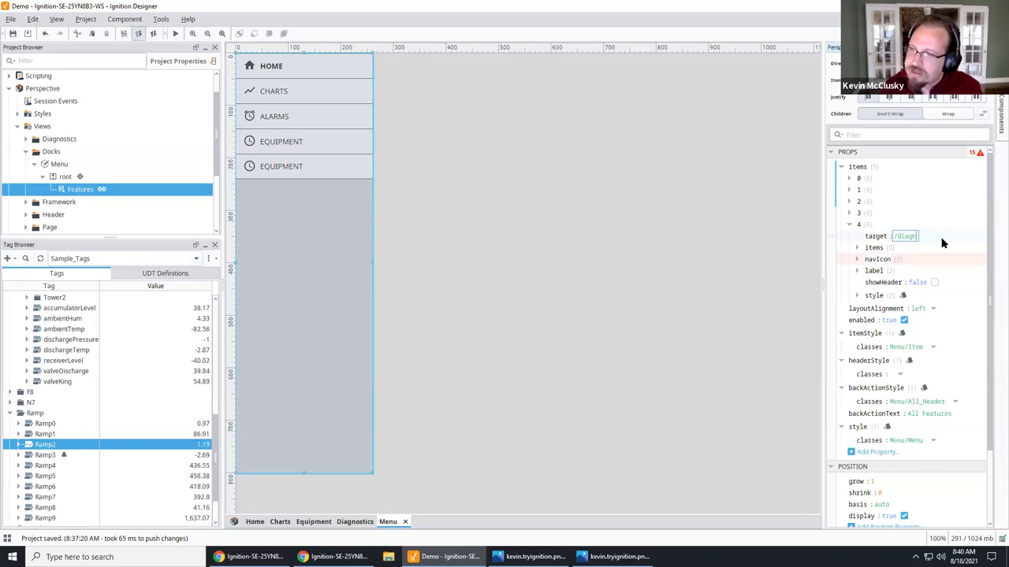
{"action": "type", "text": "ostics"}
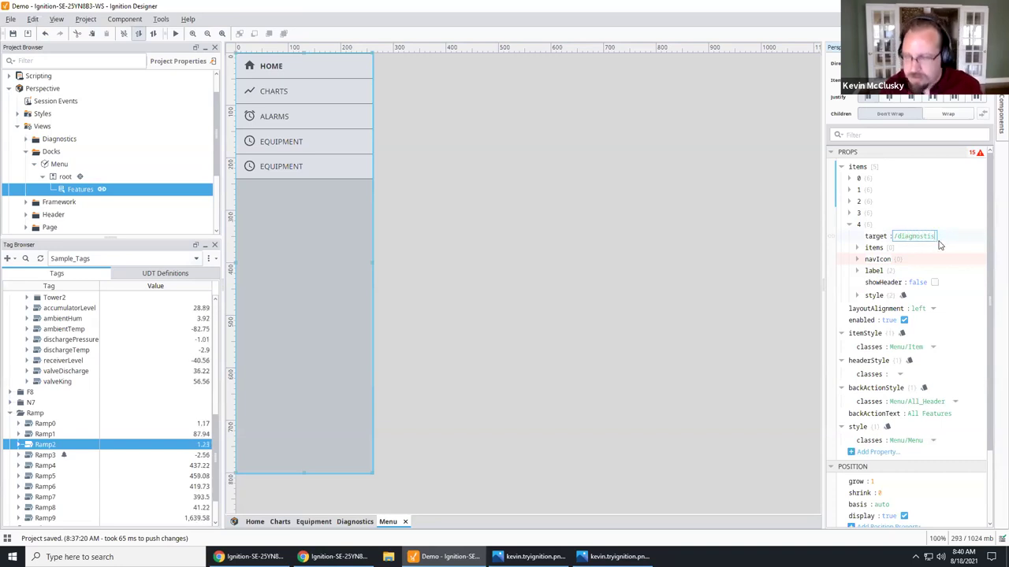
Step: Label item 4 'Diagnostics' and give it the settings gear icon
{"action": "left_click", "coordinate": [858, 271]}
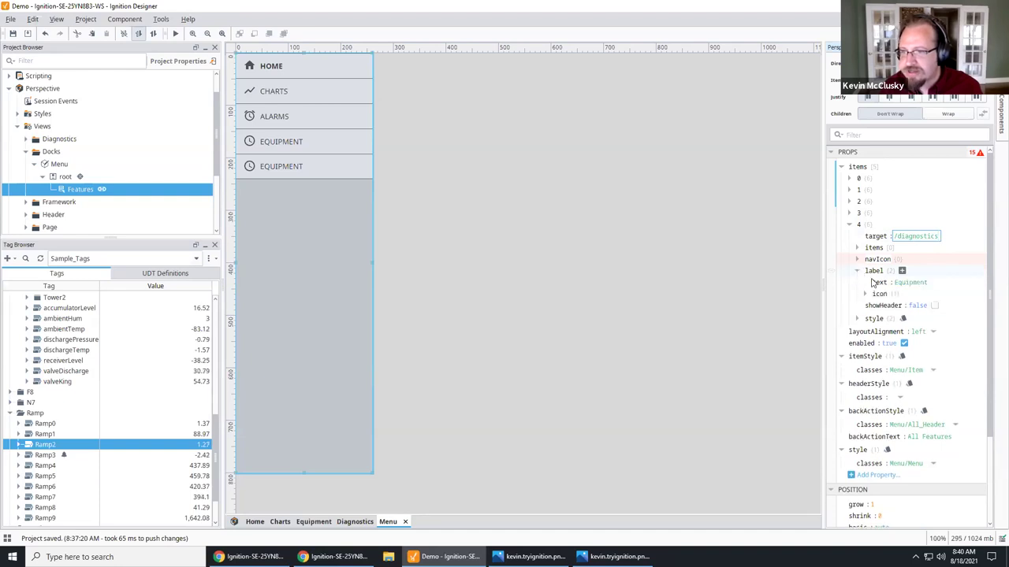
{"action": "key", "text": "Tab"}
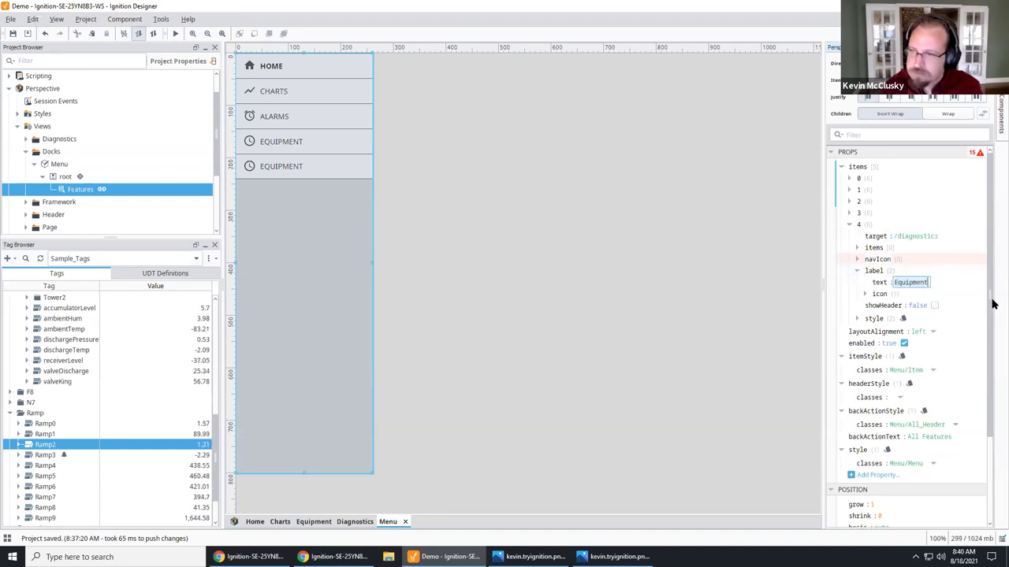
{"action": "type", "text": "Diagnostics"}
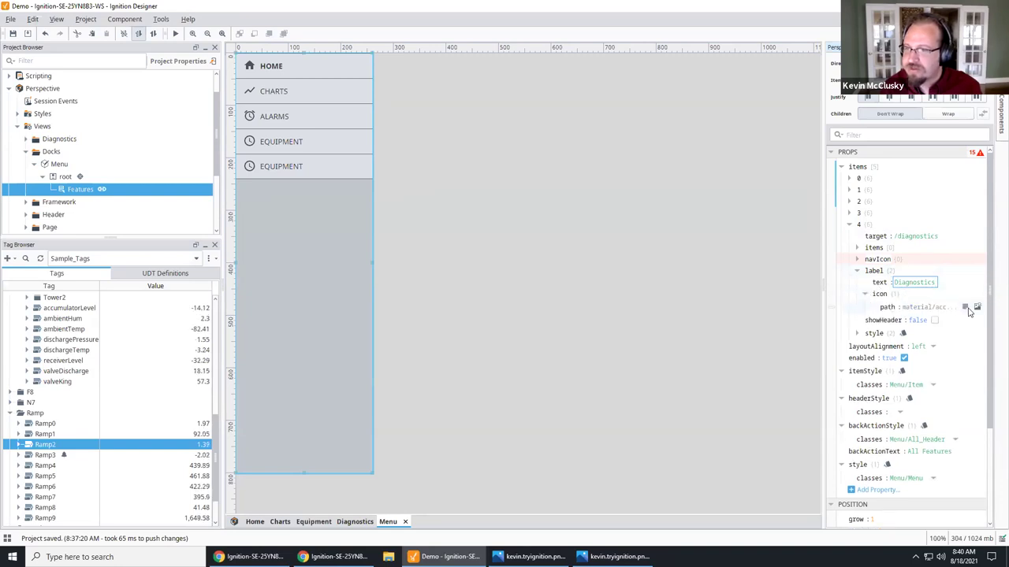
{"action": "left_click", "coordinate": [977, 307]}
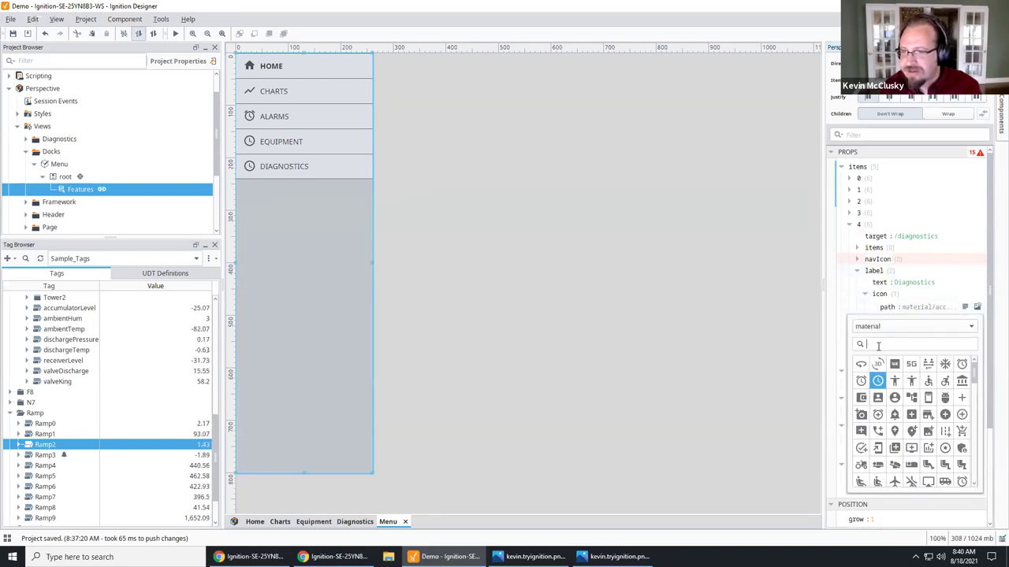
{"action": "type", "text": "setting"}
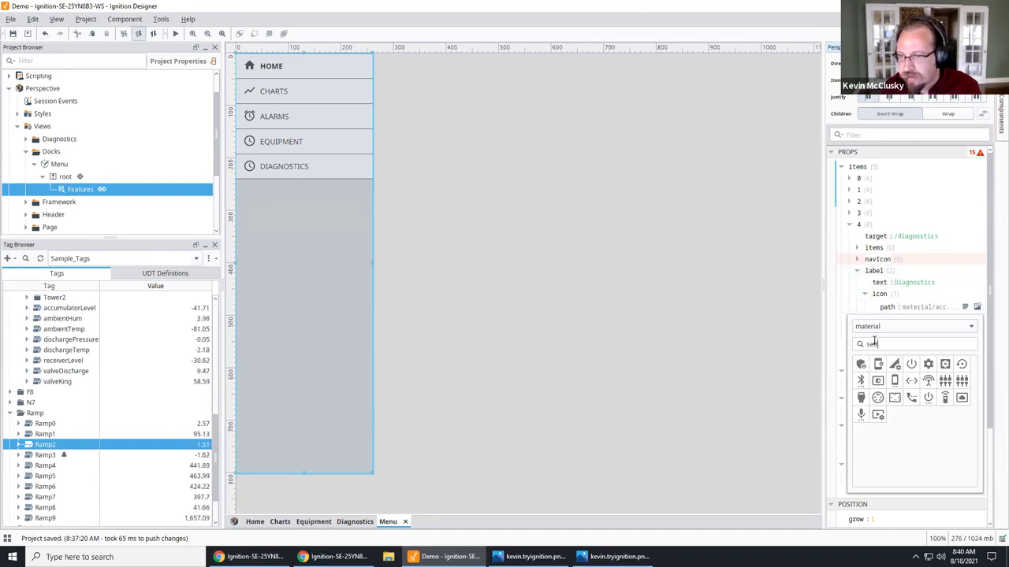
{"action": "left_click", "coordinate": [928, 365]}
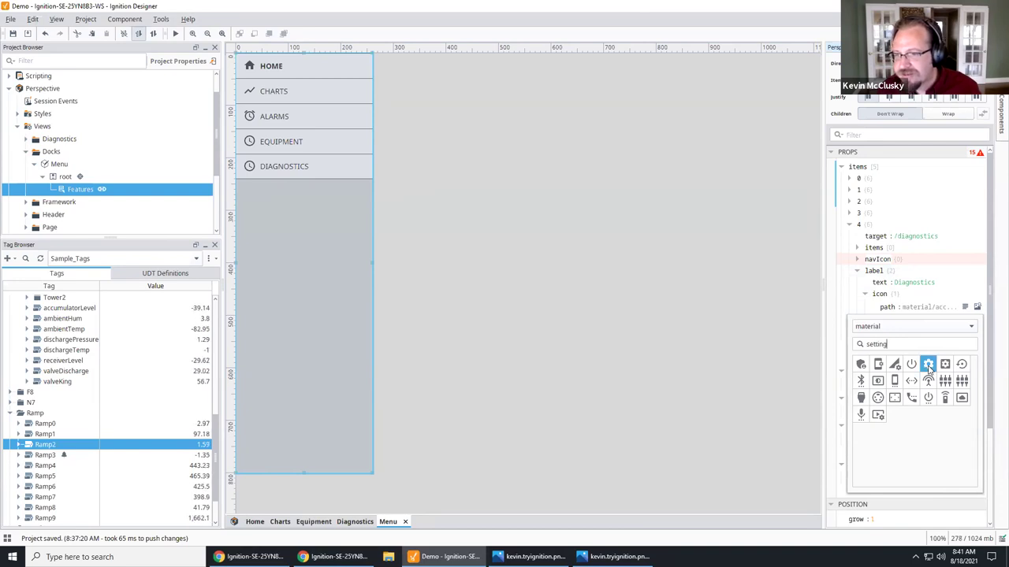
{"action": "left_click", "coordinate": [926, 283]}
{"action": "left_click", "coordinate": [256, 244]}
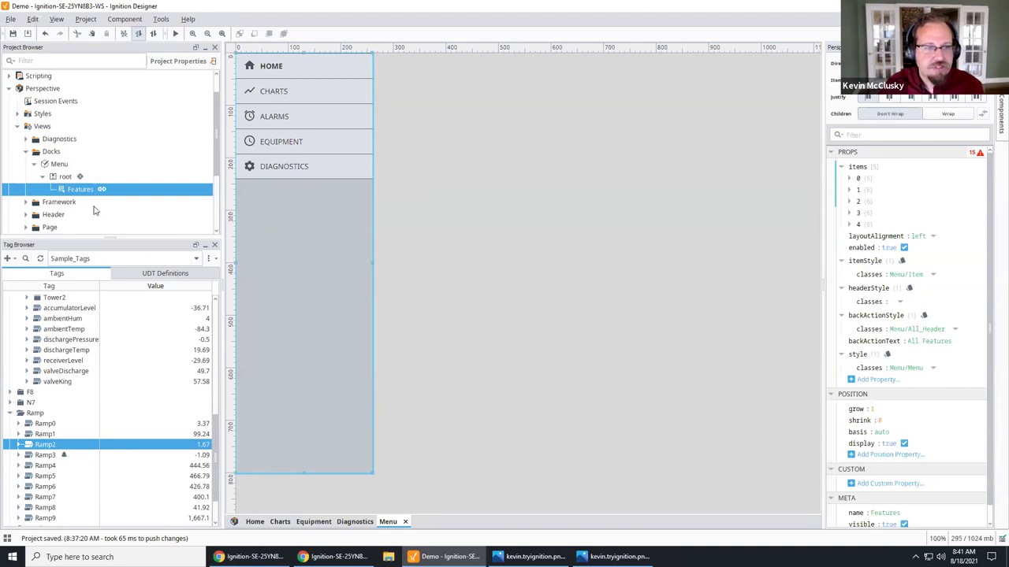
Step: Add a /diagnostics page route whose primary view is Page/Diagnostics
{"action": "left_click", "coordinate": [234, 522]}
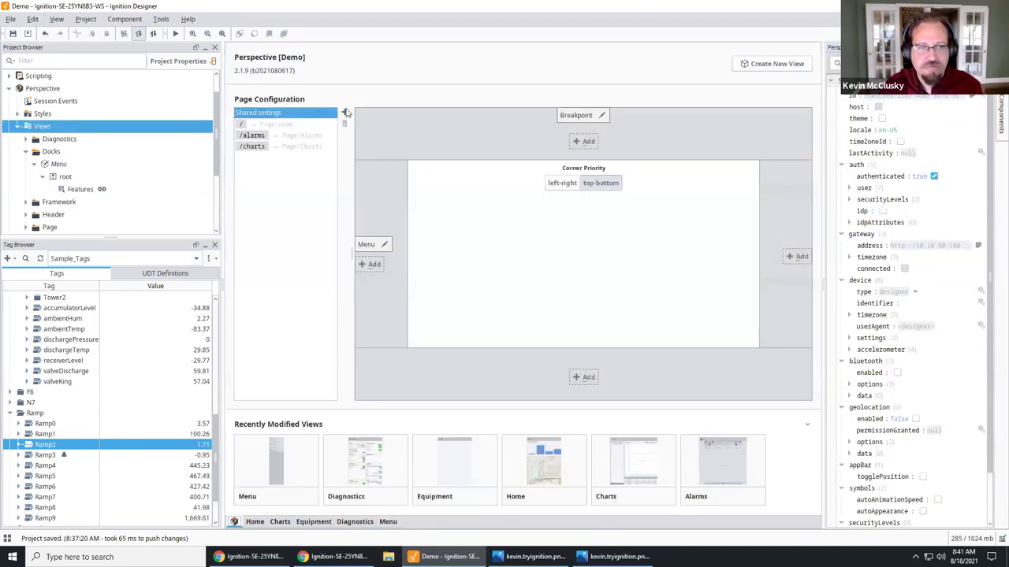
{"action": "left_click", "coordinate": [344, 111]}
{"action": "left_click", "coordinate": [483, 181]}
{"action": "left_click_drag", "start_coordinate": [485, 181], "coordinate": [524, 183]}
{"action": "key", "text": "BackSpace"}
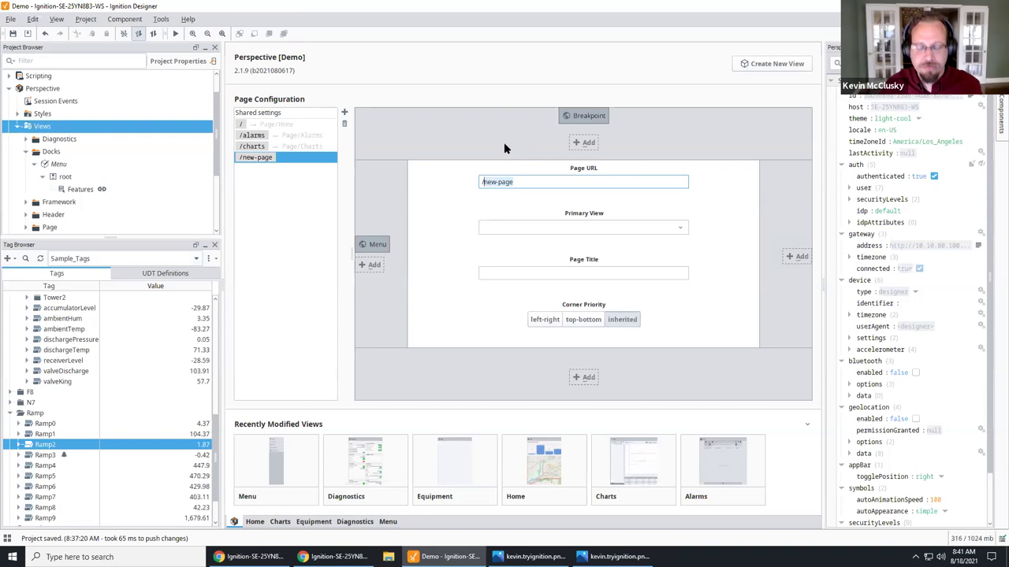
{"action": "type", "text": "/diagn"}
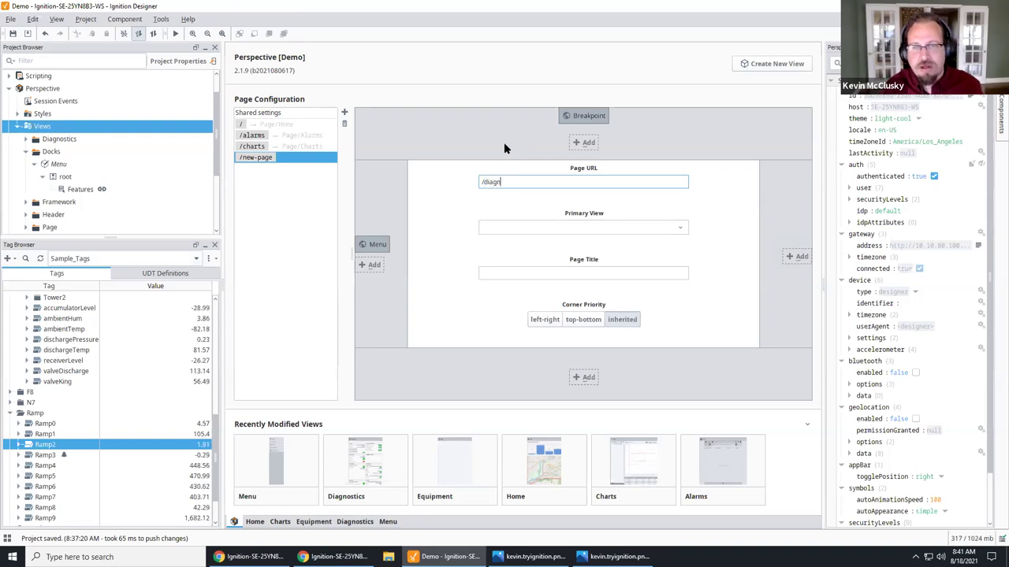
{"action": "type", "text": "ostics"}
{"action": "left_click", "coordinate": [664, 226]}
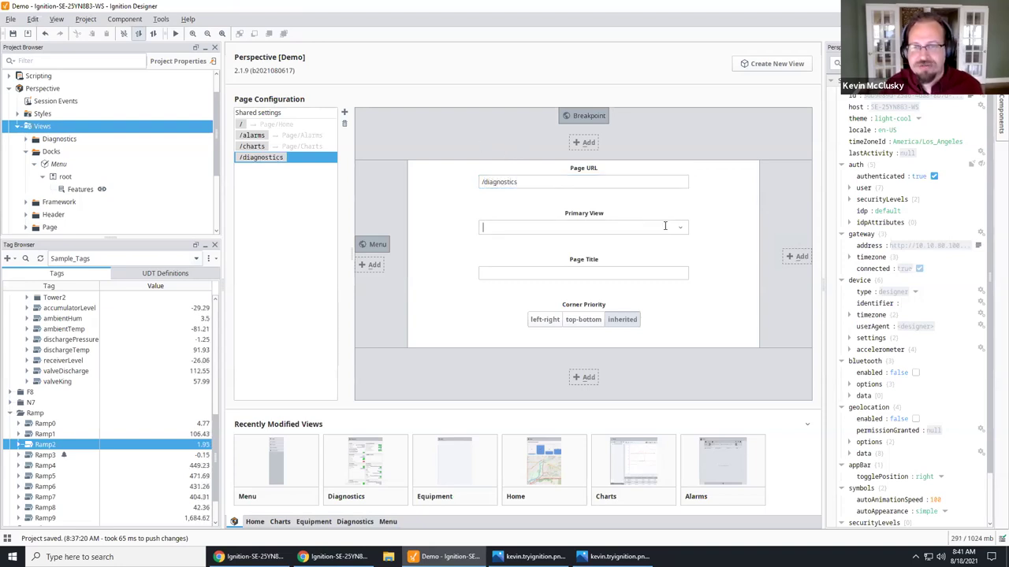
{"action": "left_click", "coordinate": [678, 229]}
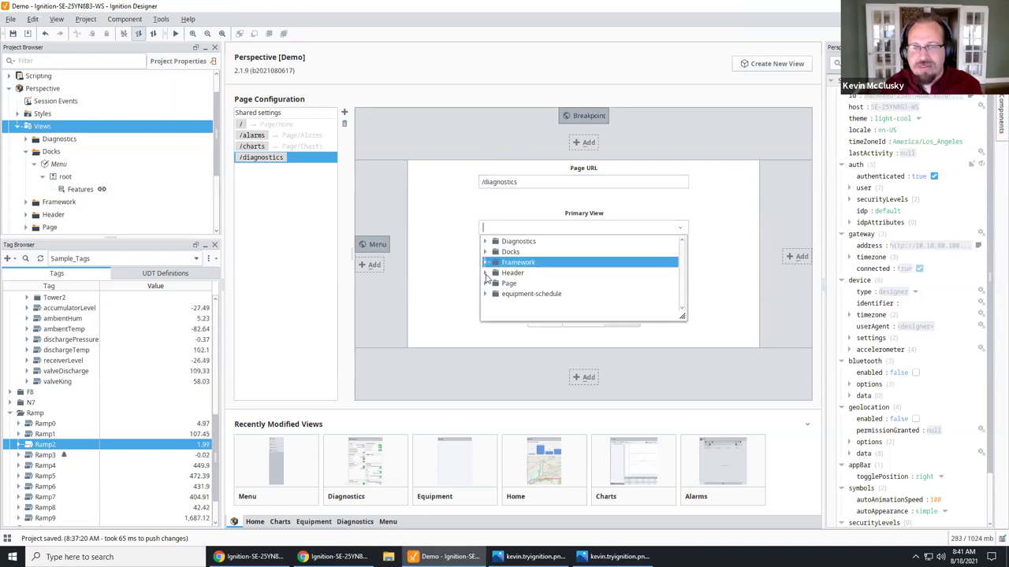
{"action": "left_click", "coordinate": [486, 283]}
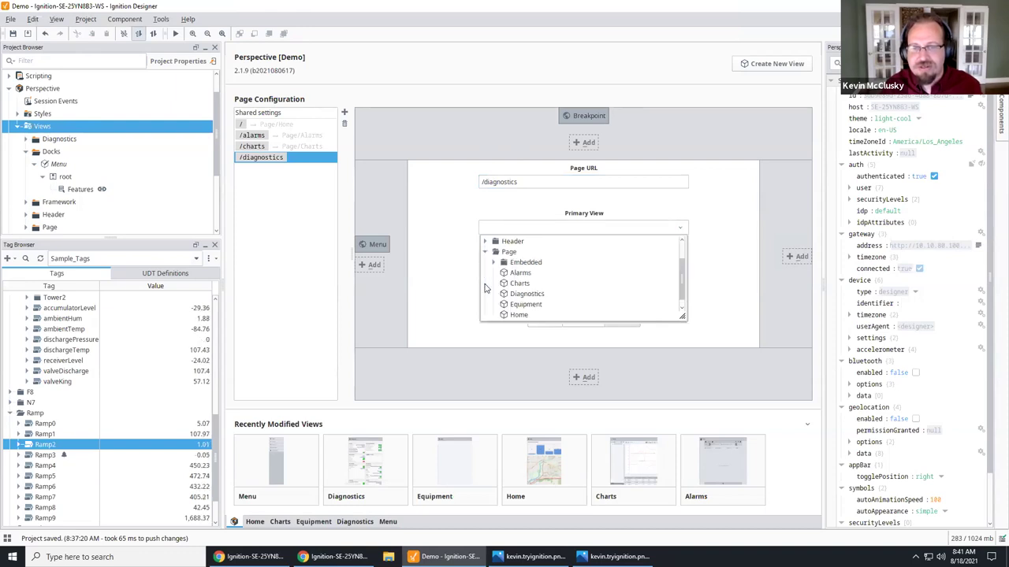
{"action": "left_click", "coordinate": [528, 294]}
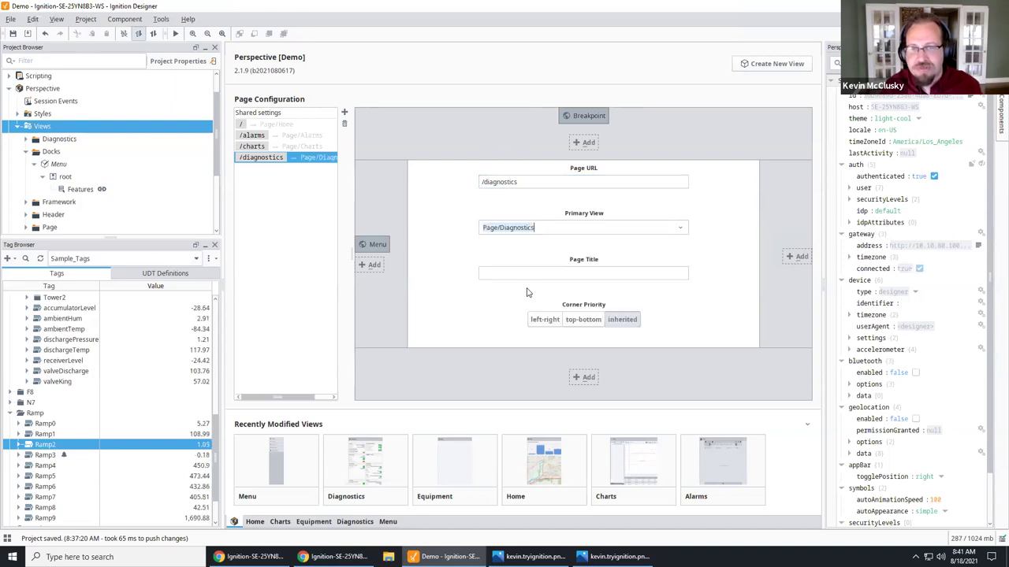
Step: Add a /equipment page route whose primary view is Page/Equipment
{"action": "left_click", "coordinate": [344, 112]}
{"action": "left_click", "coordinate": [483, 182]}
{"action": "triple_click", "coordinate": [513, 178]}
{"action": "type", "text": "/equipment"}
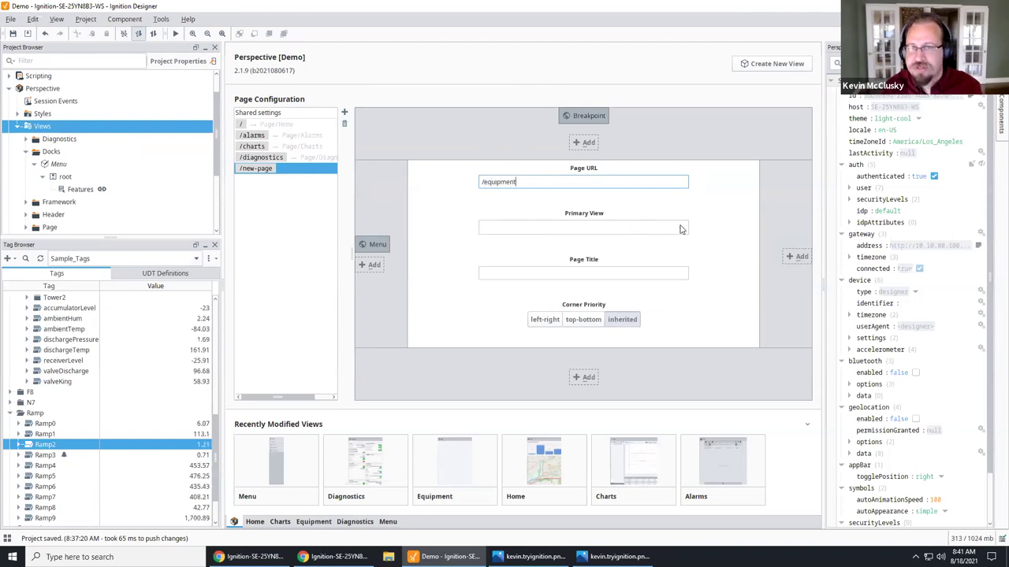
{"action": "left_click", "coordinate": [682, 228]}
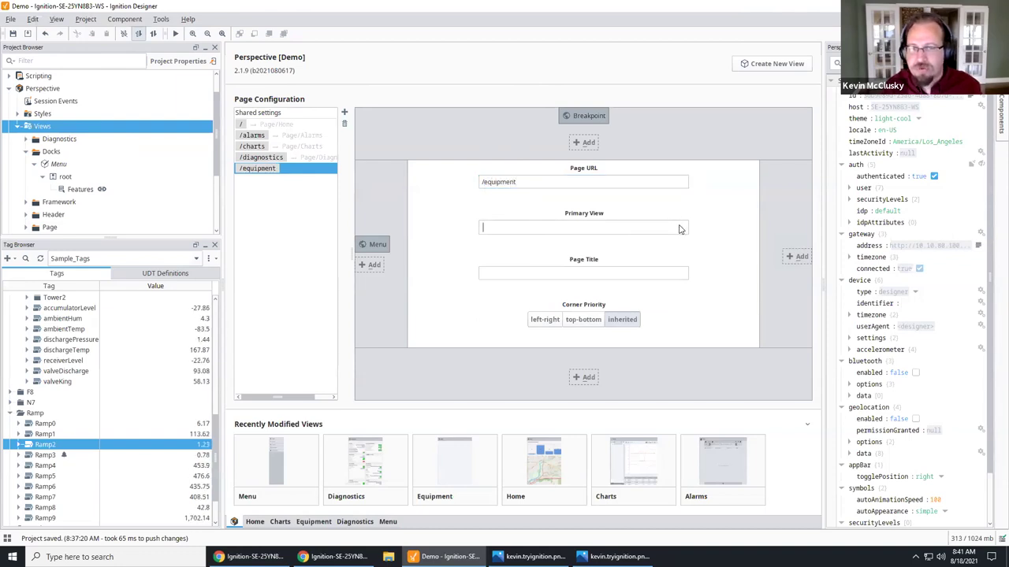
{"action": "left_click", "coordinate": [486, 284]}
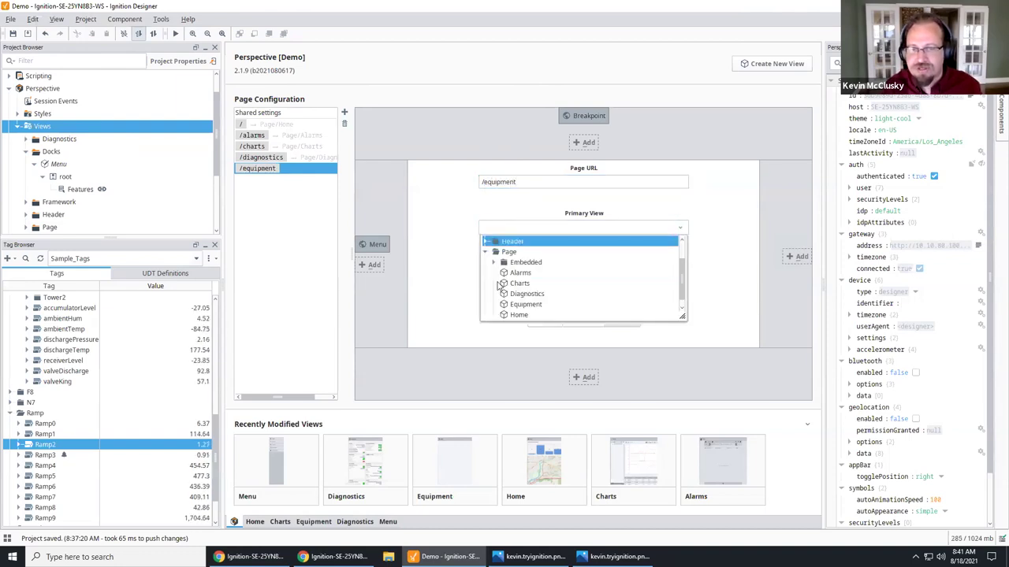
{"action": "left_click", "coordinate": [527, 305]}
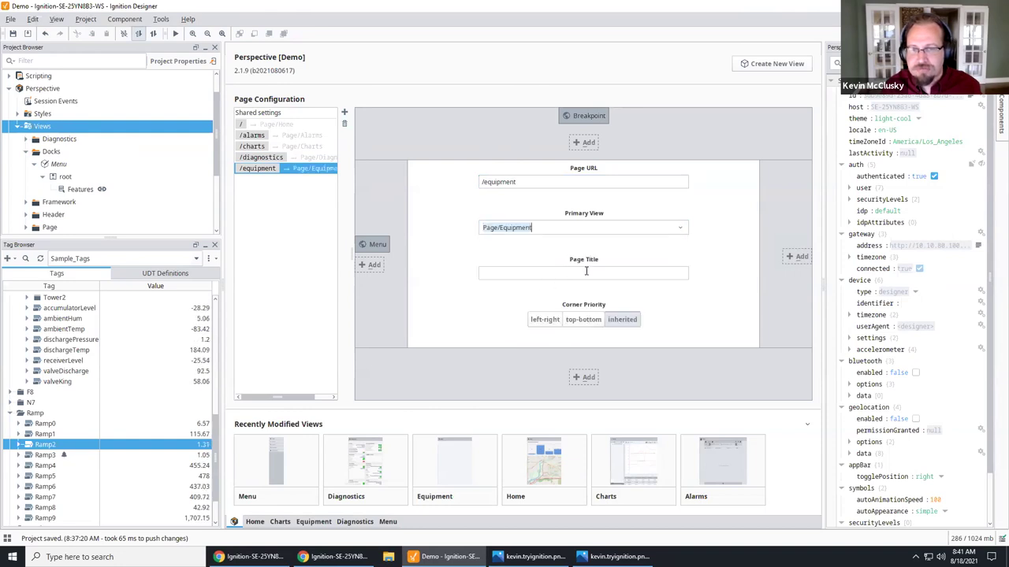
Step: Save the project with Ctrl+S
{"action": "left_click", "coordinate": [314, 157]}
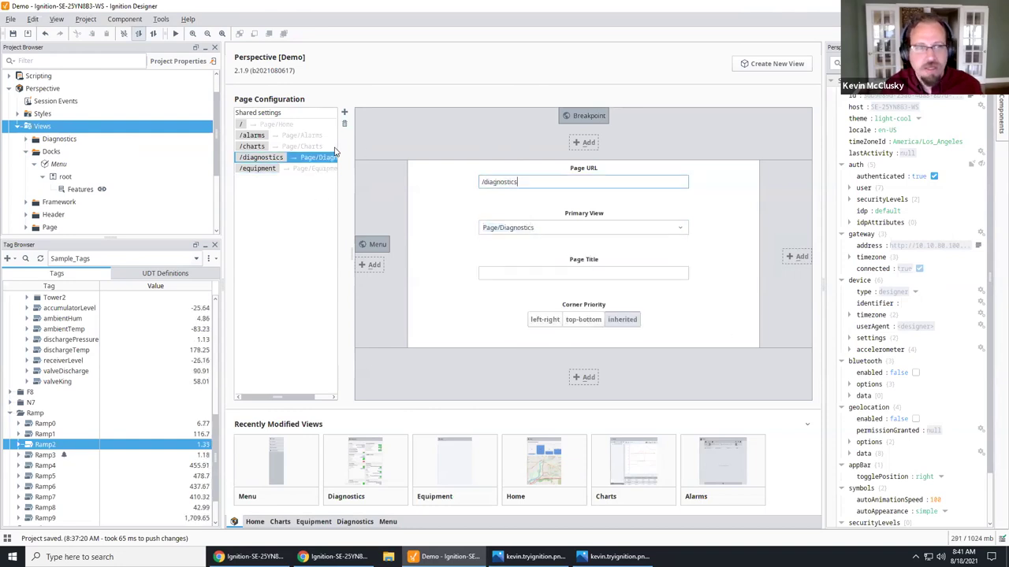
{"action": "key", "text": "ctrl+s"}
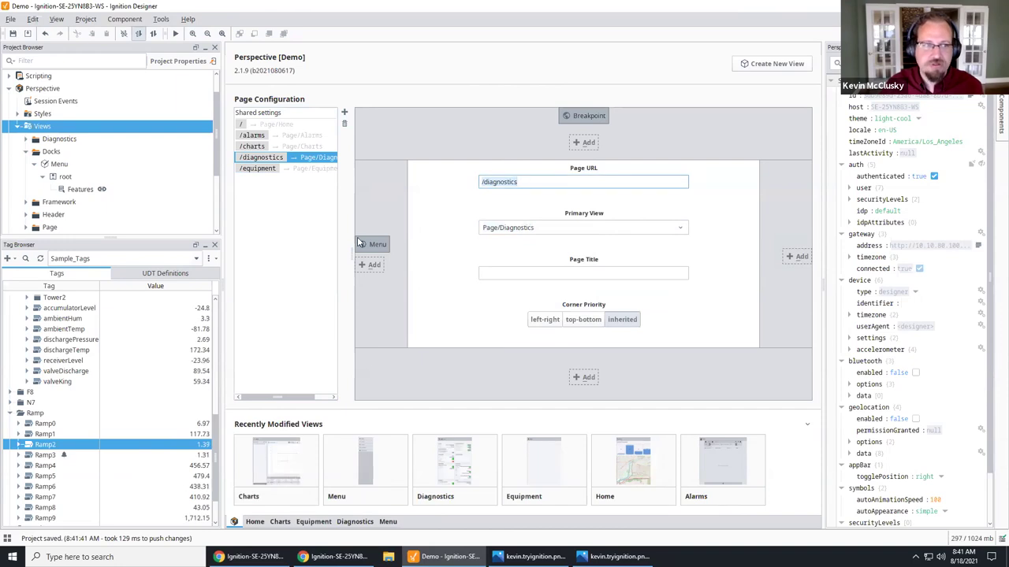
{"action": "key", "text": "alt+Tab"}
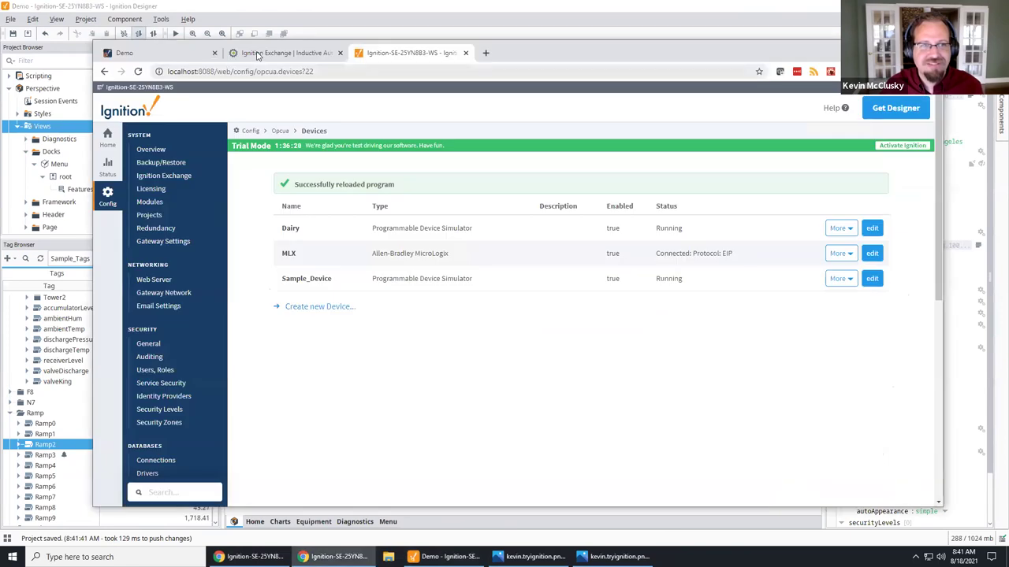
Step: In the Demo session tab, open the Equipment and Diagnostics pages from the menu
{"action": "left_click", "coordinate": [245, 53]}
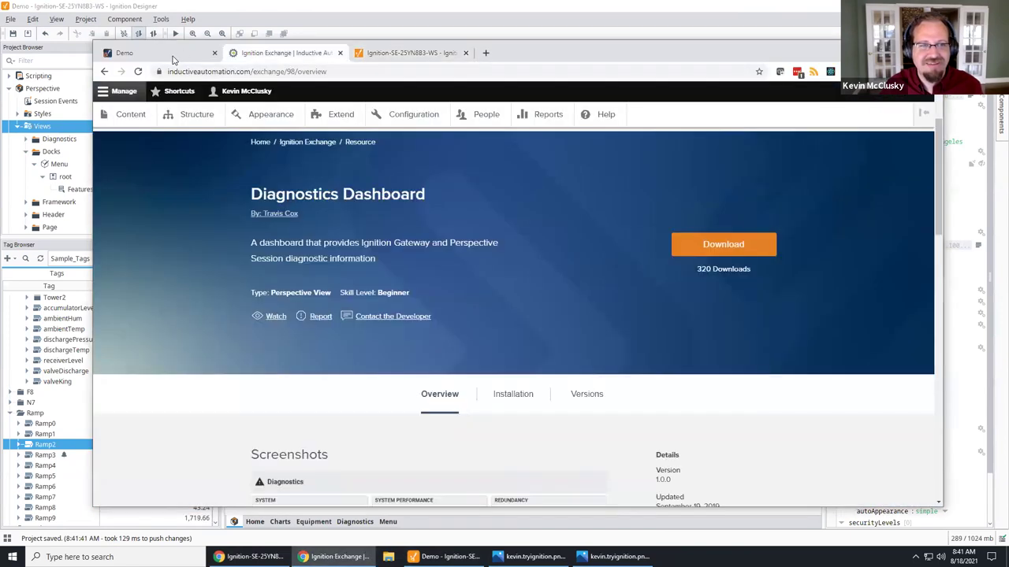
{"action": "key", "text": "ctrl+shift+Tab"}
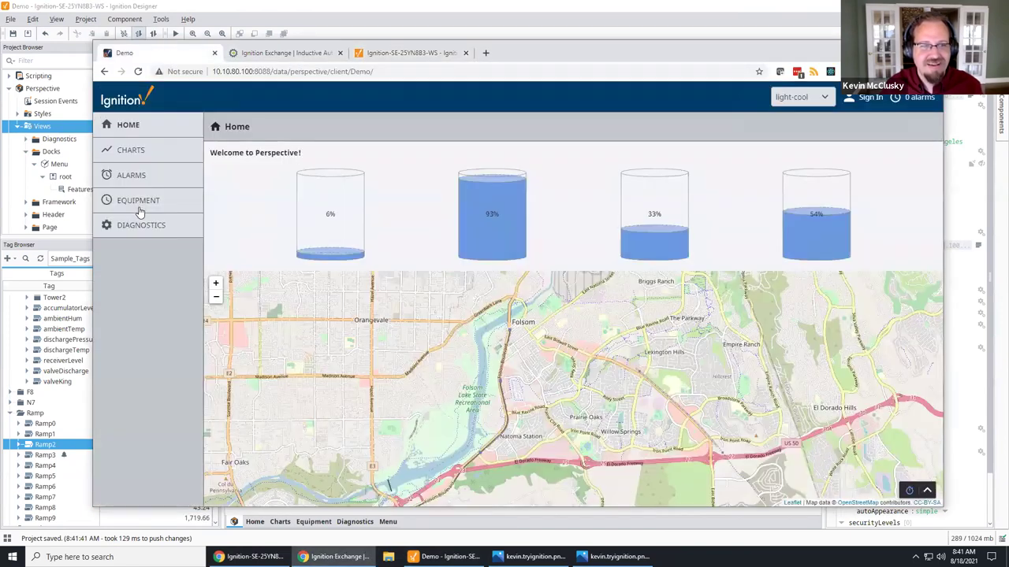
{"action": "left_click", "coordinate": [139, 201]}
{"action": "left_click", "coordinate": [141, 229]}
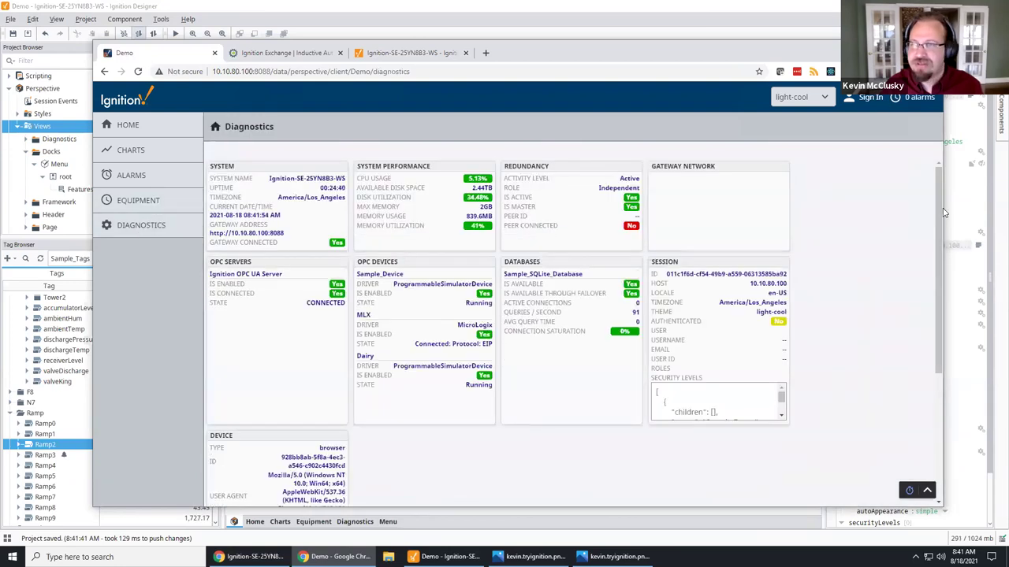
Step: Resize the browser narrower and wider while switching between Equipment and Diagnostics, then return to Designer
{"action": "left_click_drag", "start_coordinate": [944, 211], "coordinate": [714, 238]}
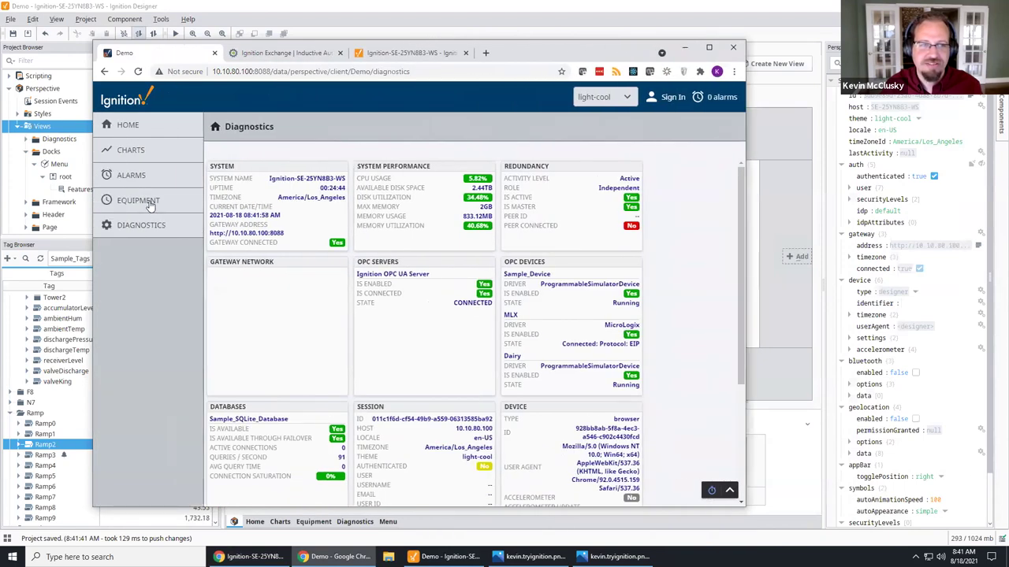
{"action": "left_click", "coordinate": [150, 202]}
{"action": "left_click_drag", "start_coordinate": [526, 259], "coordinate": [377, 247]}
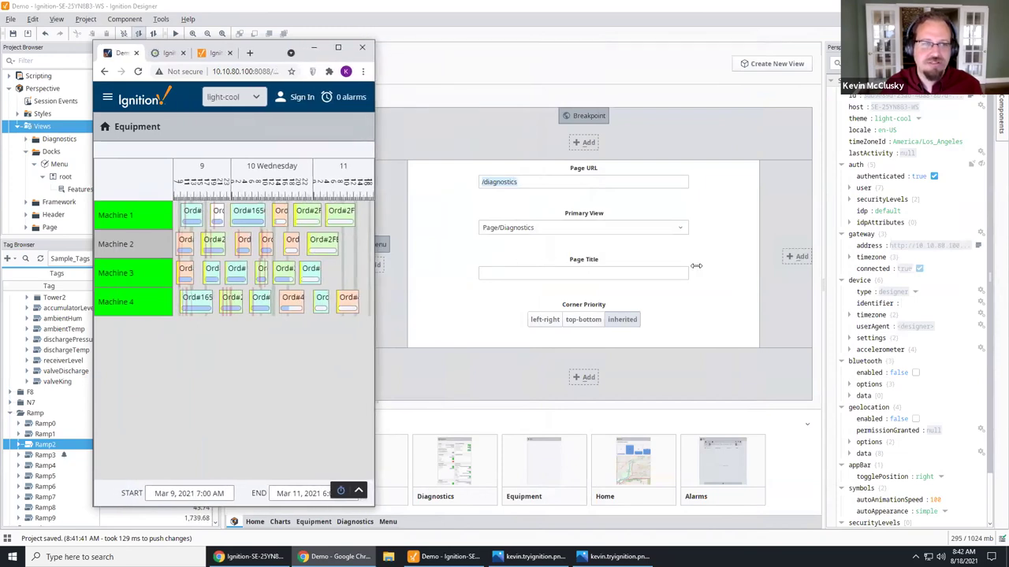
{"action": "left_click_drag", "start_coordinate": [696, 266], "coordinate": [833, 254]}
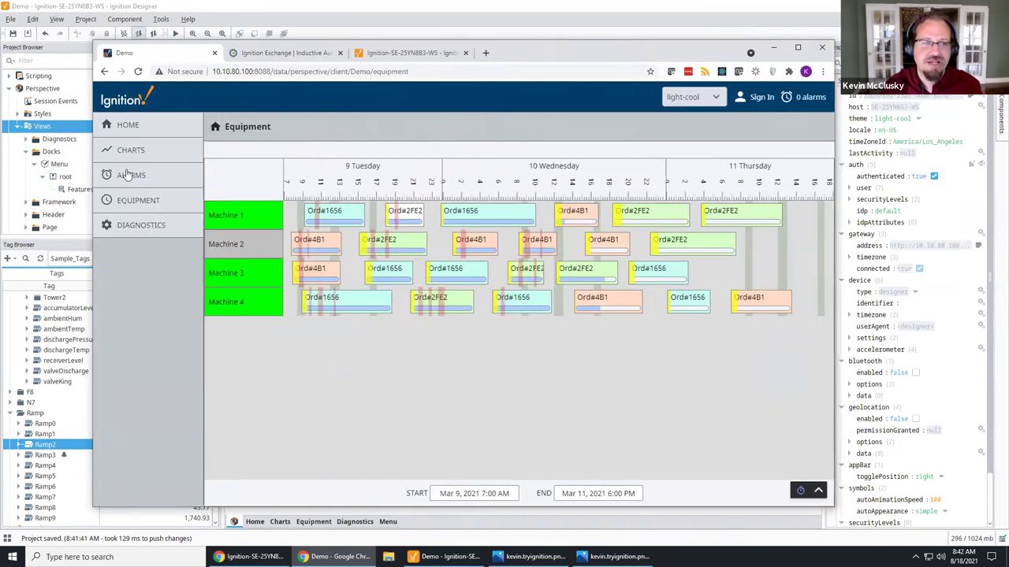
{"action": "left_click", "coordinate": [145, 227]}
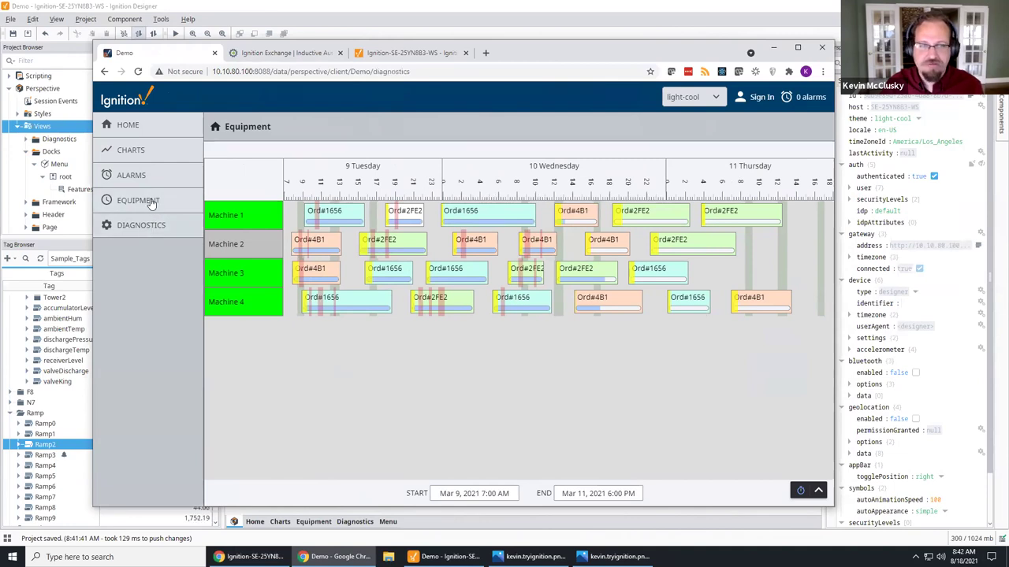
{"action": "left_click", "coordinate": [138, 200]}
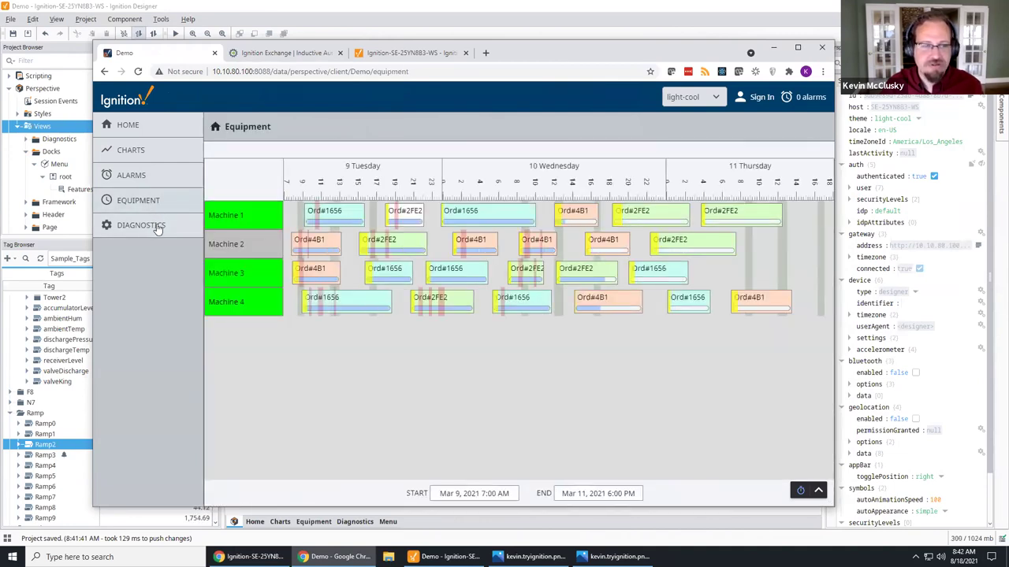
{"action": "left_click", "coordinate": [156, 226]}
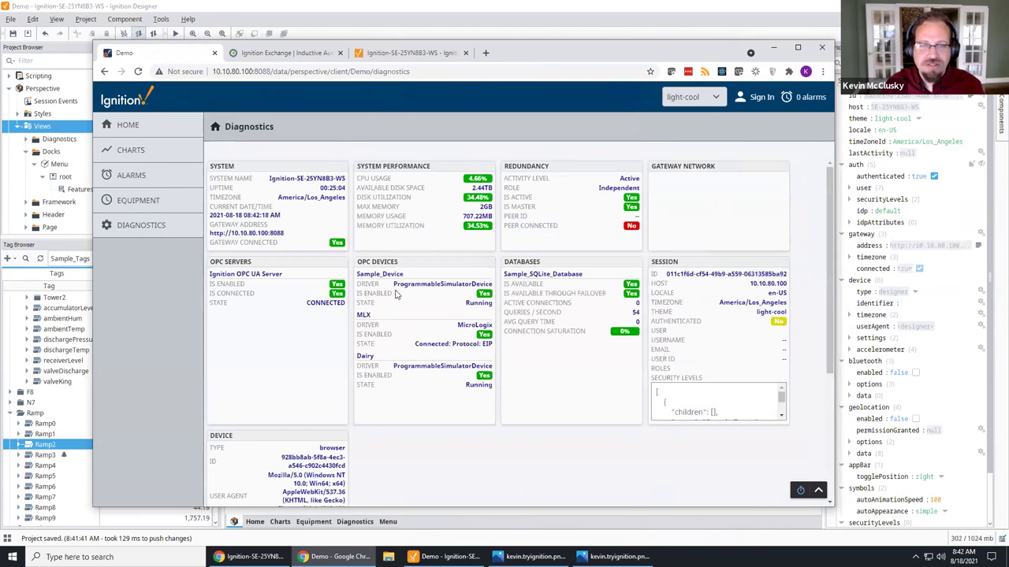
{"action": "key", "text": "alt+Tab"}
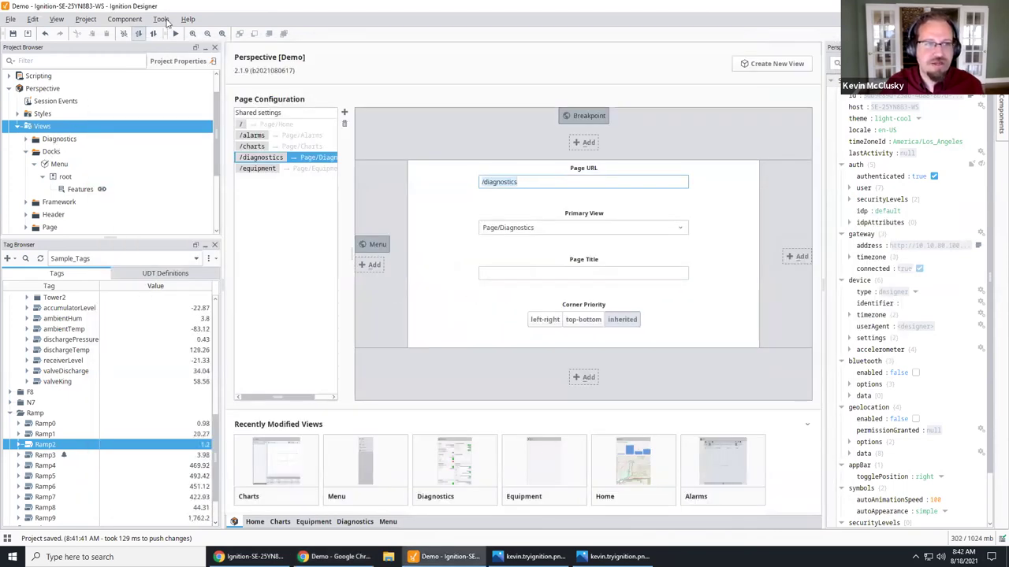
Step: Run the case_log query in the database query browser, then close it
{"action": "left_click", "coordinate": [161, 19]}
{"action": "left_click", "coordinate": [187, 79]}
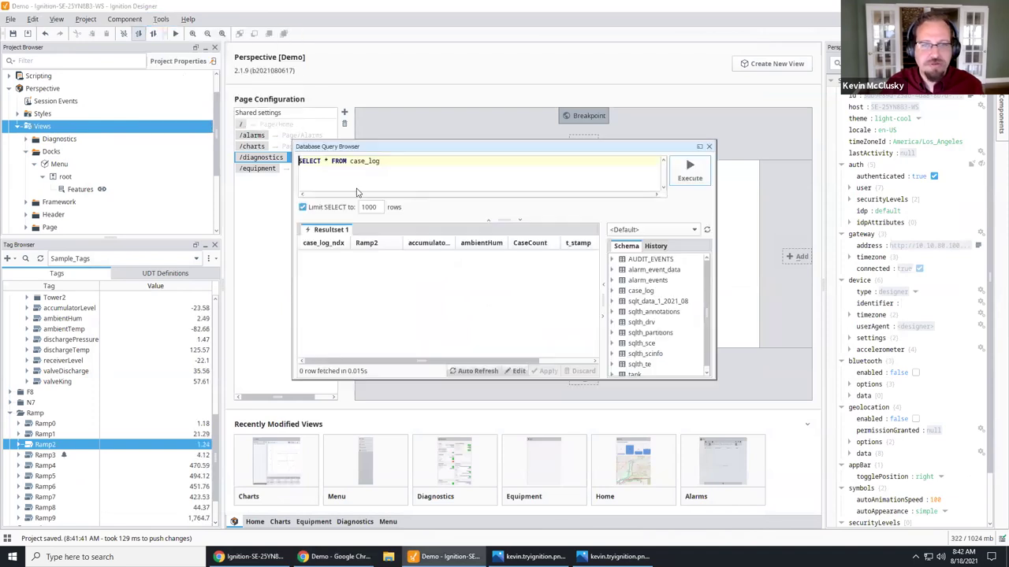
{"action": "left_click", "coordinate": [688, 170]}
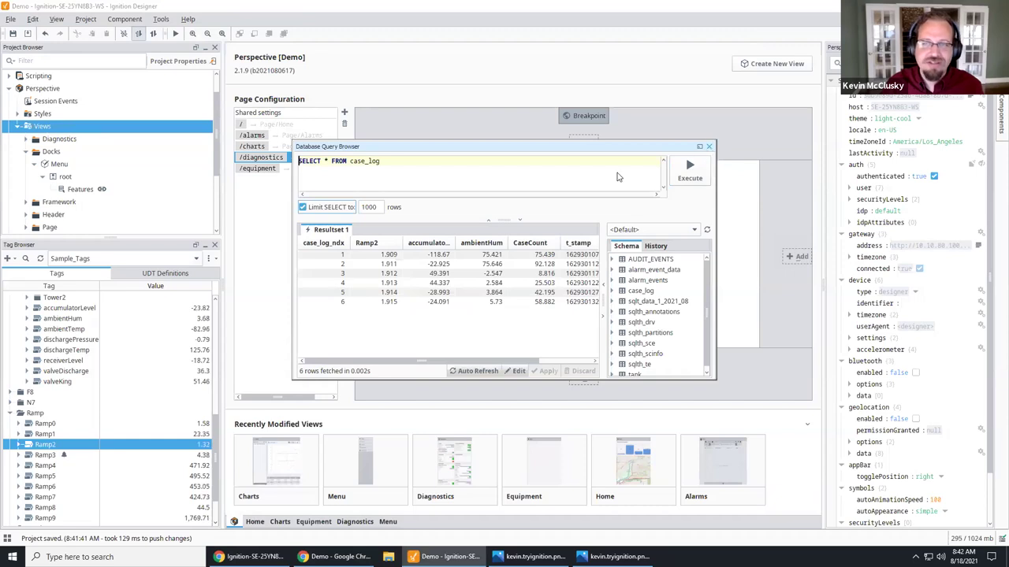
{"action": "left_click", "coordinate": [708, 147]}
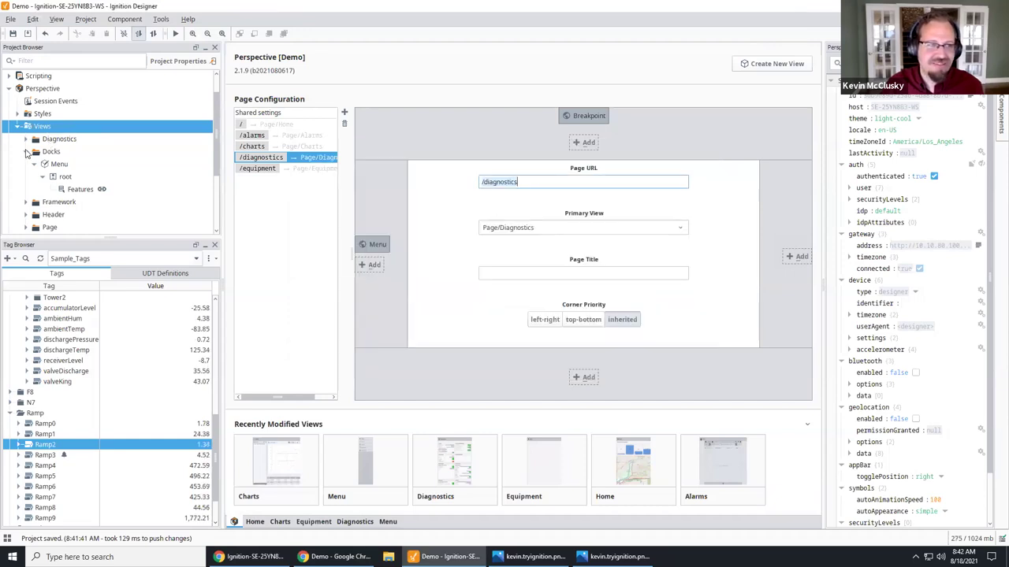
Step: Open the Log named query and execute its test to fetch the case_log rows
{"action": "left_click", "coordinate": [26, 152]}
{"action": "scroll", "coordinate": [48, 203], "scroll_direction": "down", "scroll_amount": 2}
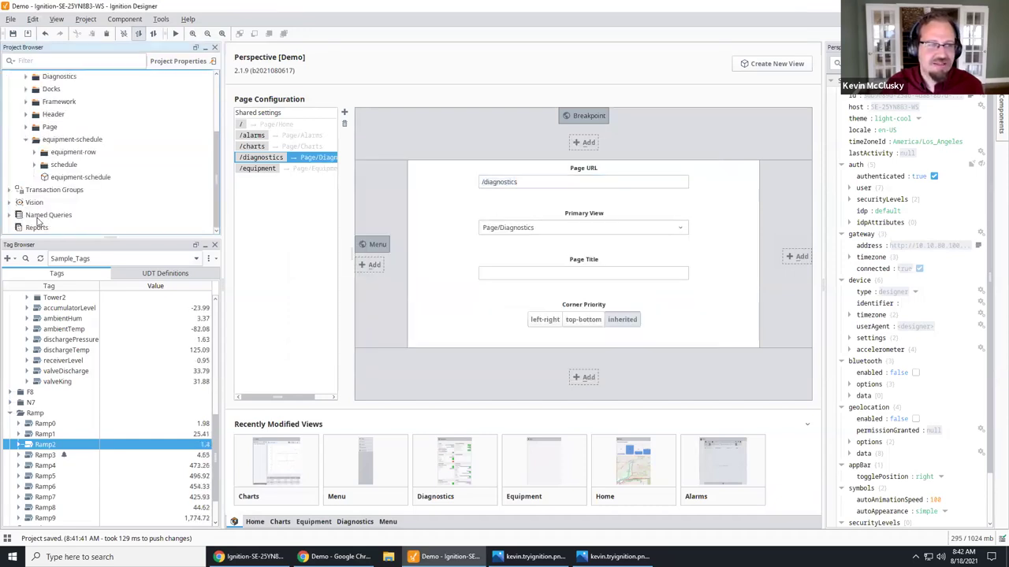
{"action": "left_click", "coordinate": [35, 215]}
{"action": "left_click", "coordinate": [10, 215]}
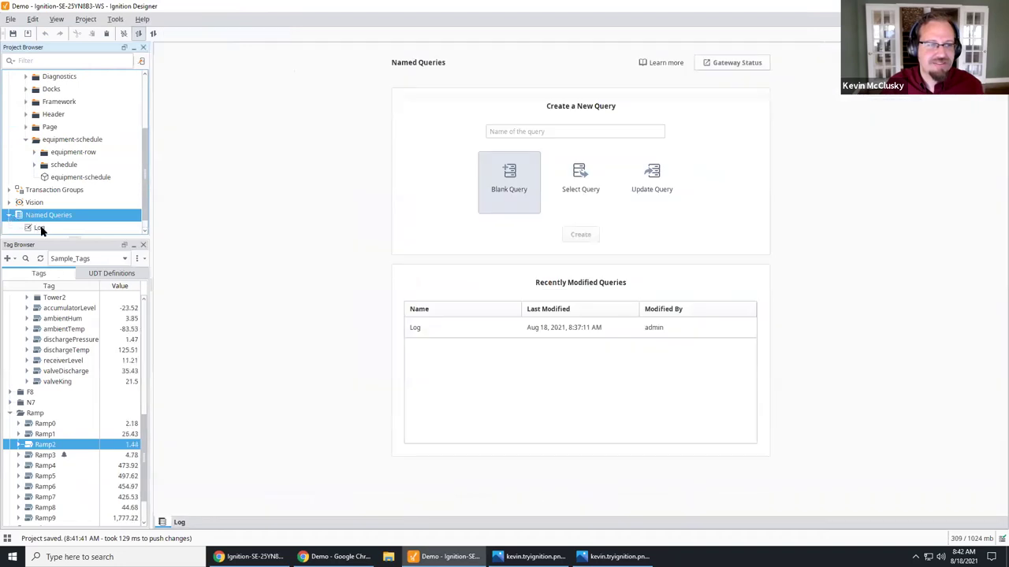
{"action": "left_click", "coordinate": [39, 227]}
{"action": "left_click", "coordinate": [344, 133]}
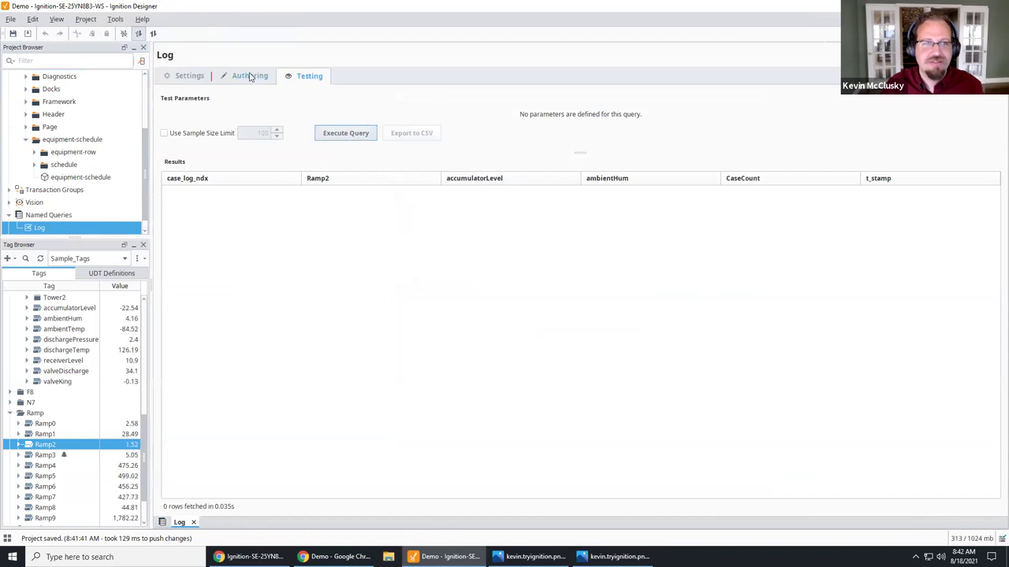
{"action": "left_click", "coordinate": [347, 133]}
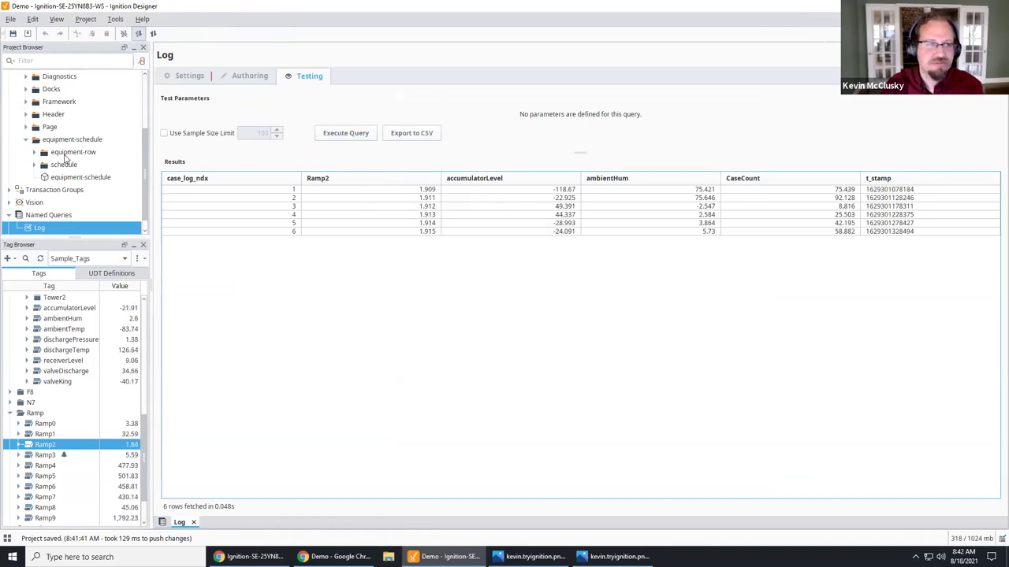
Step: Expand Perspective > Views > Page in the Project Browser
{"action": "scroll", "coordinate": [65, 169], "scroll_direction": "up", "scroll_amount": 2}
{"action": "left_click", "coordinate": [19, 139]}
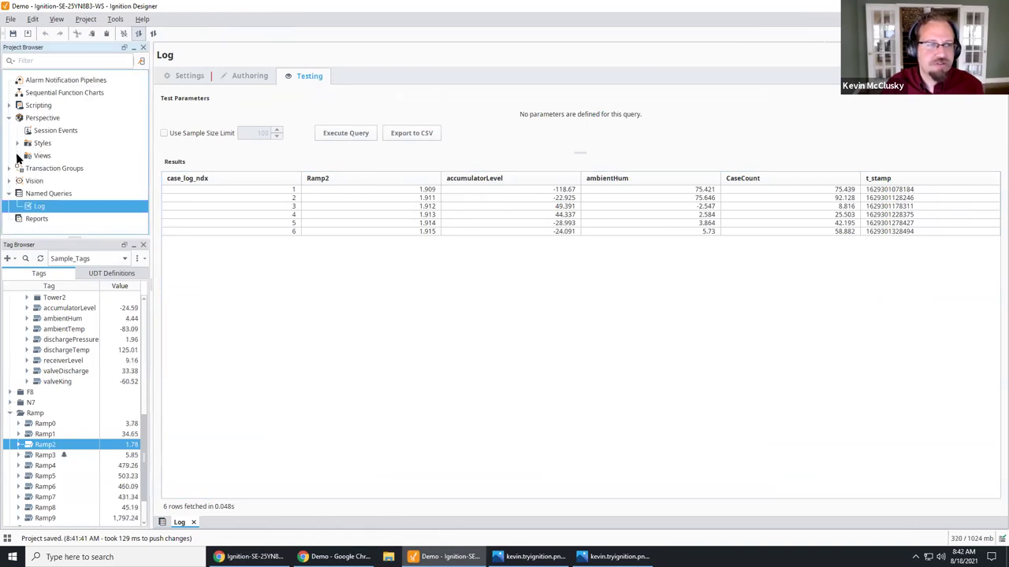
{"action": "left_click", "coordinate": [19, 156]}
{"action": "scroll", "coordinate": [32, 134], "scroll_direction": "down", "scroll_amount": 2}
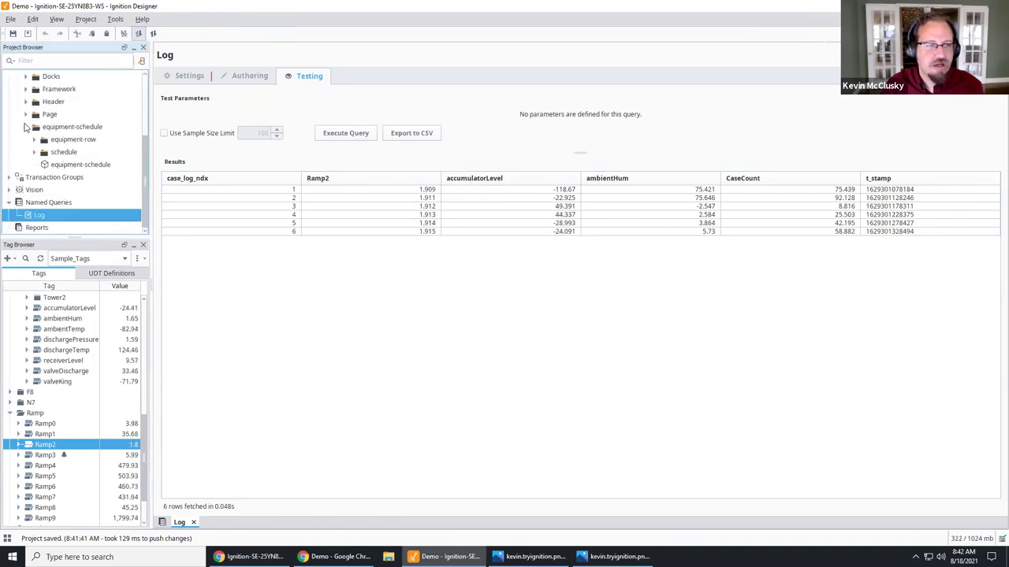
{"action": "left_click", "coordinate": [26, 126]}
{"action": "left_click", "coordinate": [26, 152]}
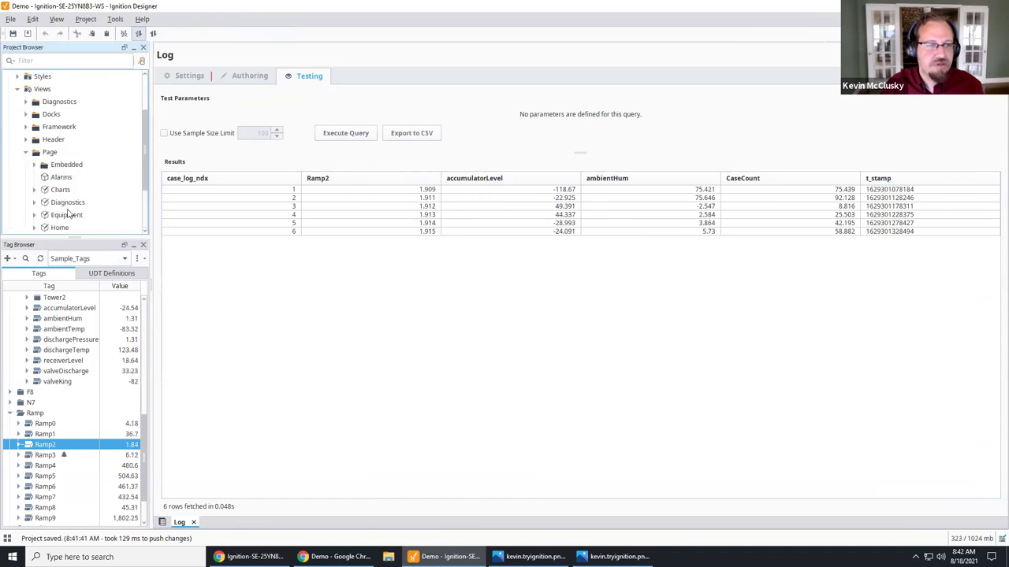
{"action": "scroll", "coordinate": [69, 216], "scroll_direction": "down", "scroll_amount": 1}
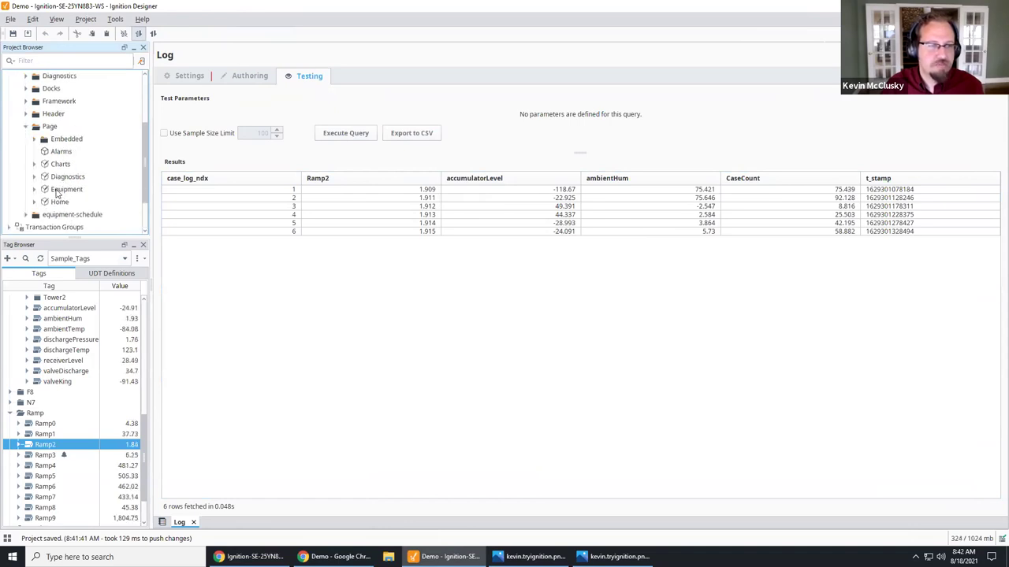
Step: Copy and paste the Equipment view and rename the copy 'Case Log'
{"action": "double_click", "coordinate": [66, 190]}
{"action": "right_click", "coordinate": [73, 191]}
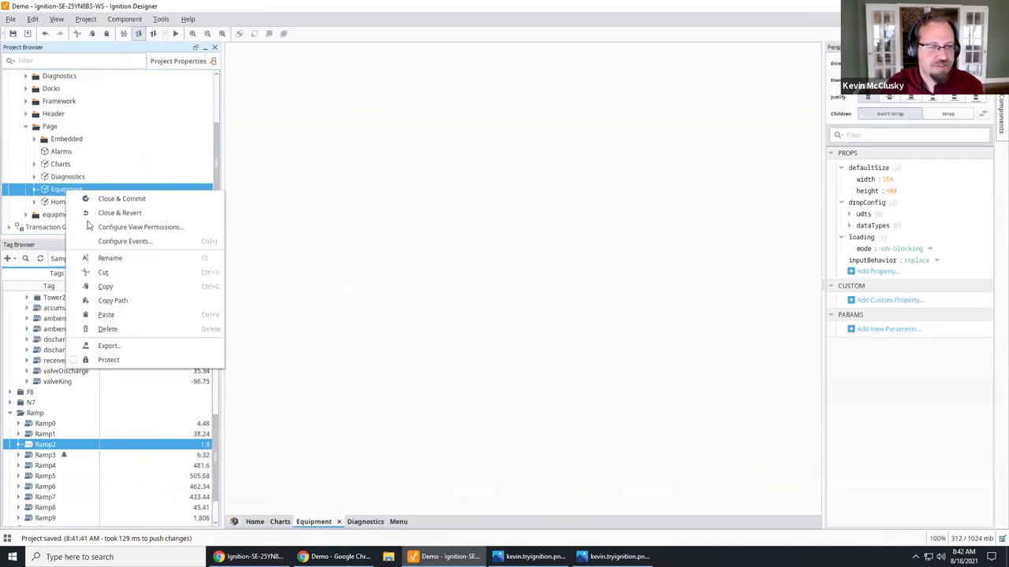
{"action": "left_click", "coordinate": [128, 292]}
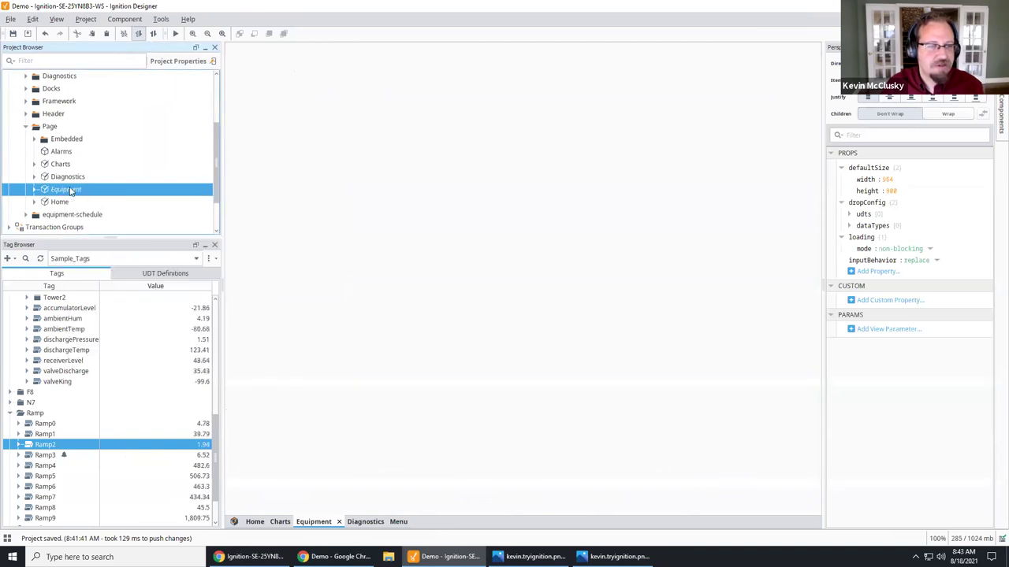
{"action": "right_click", "coordinate": [72, 190]}
{"action": "left_click", "coordinate": [113, 312]}
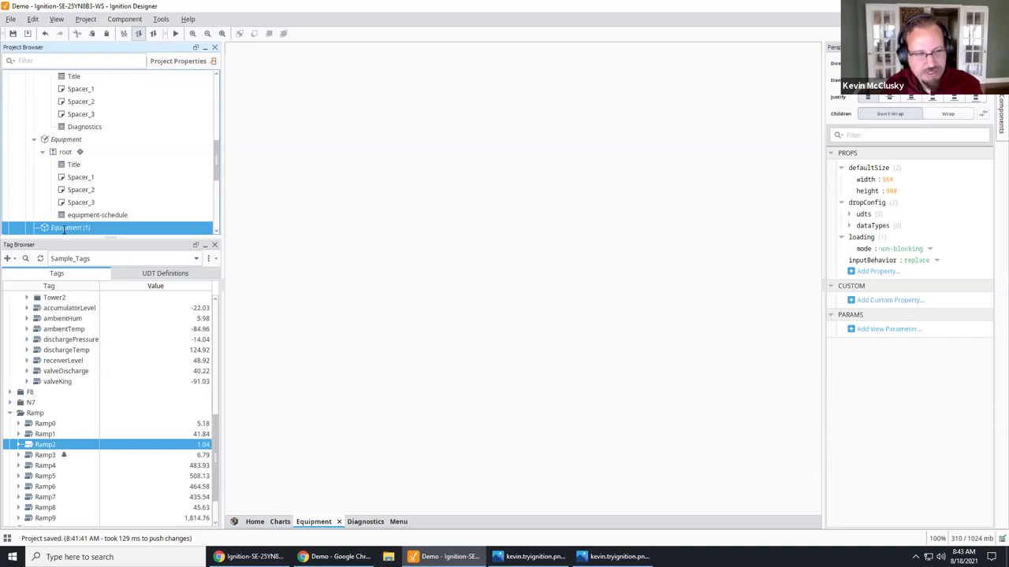
{"action": "key", "text": "F2"}
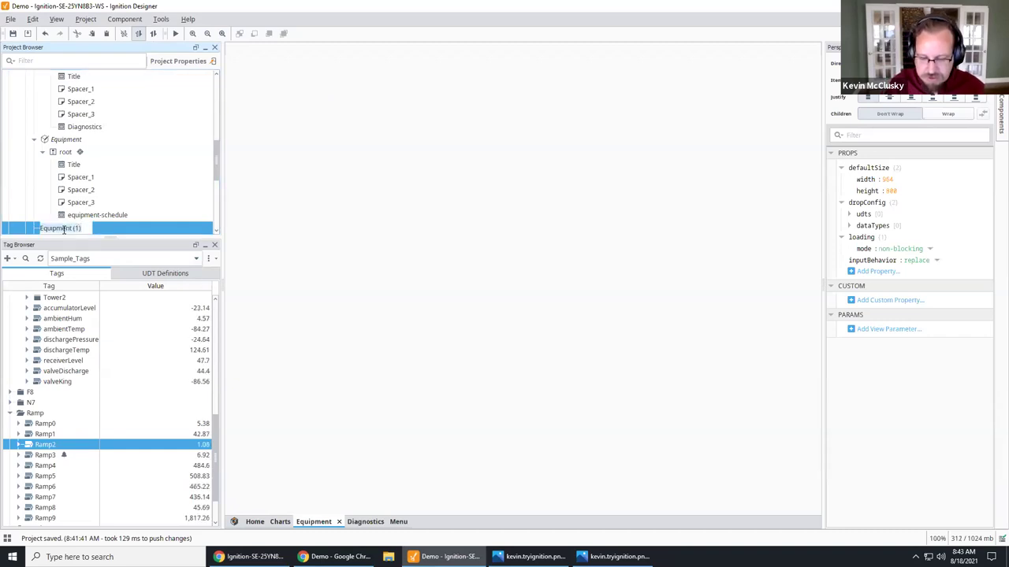
{"action": "key", "text": "BackSpace"}
{"action": "type", "text": "Case Log"}
{"action": "key", "text": "Return"}
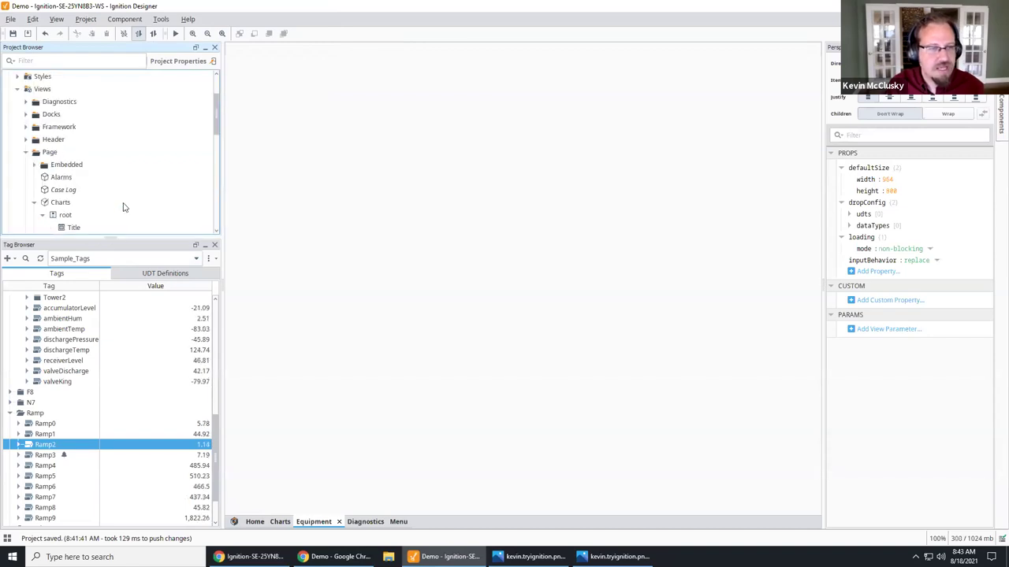
Step: In the Case Log view, set the title to 'Case Log' and delete the equipment-schedule component
{"action": "scroll", "coordinate": [101, 194], "scroll_direction": "down", "scroll_amount": 1}
{"action": "double_click", "coordinate": [57, 165]}
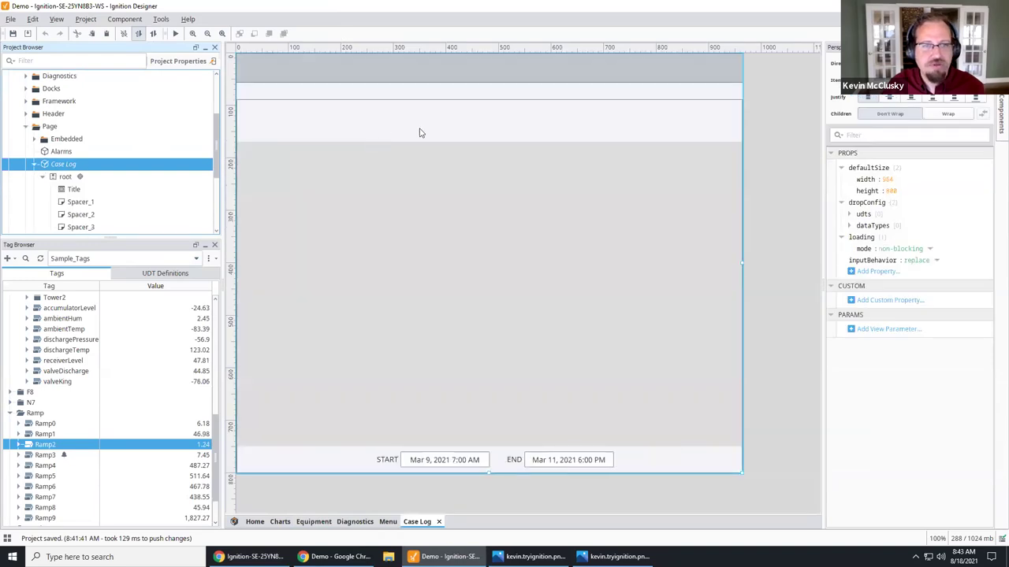
{"action": "left_click", "coordinate": [277, 71]}
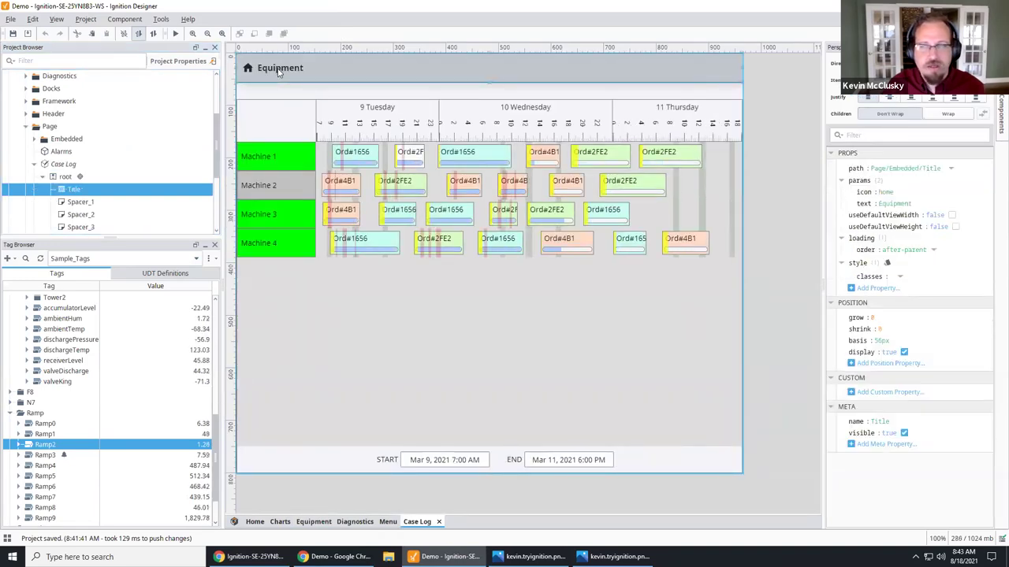
{"action": "left_click", "coordinate": [899, 203]}
{"action": "type", "text": "Case Log"}
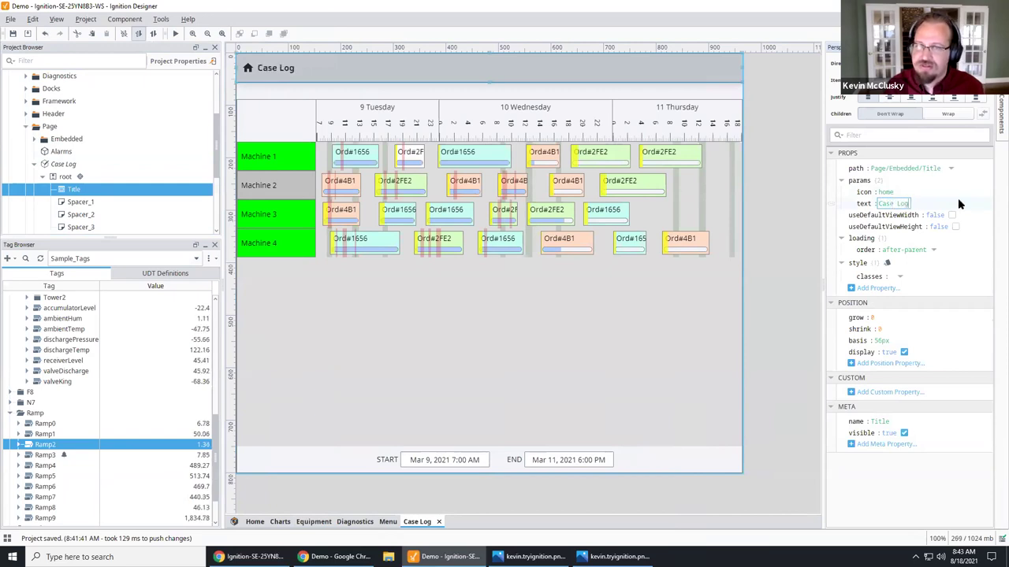
{"action": "left_click", "coordinate": [604, 295]}
{"action": "key", "text": "Delete"}
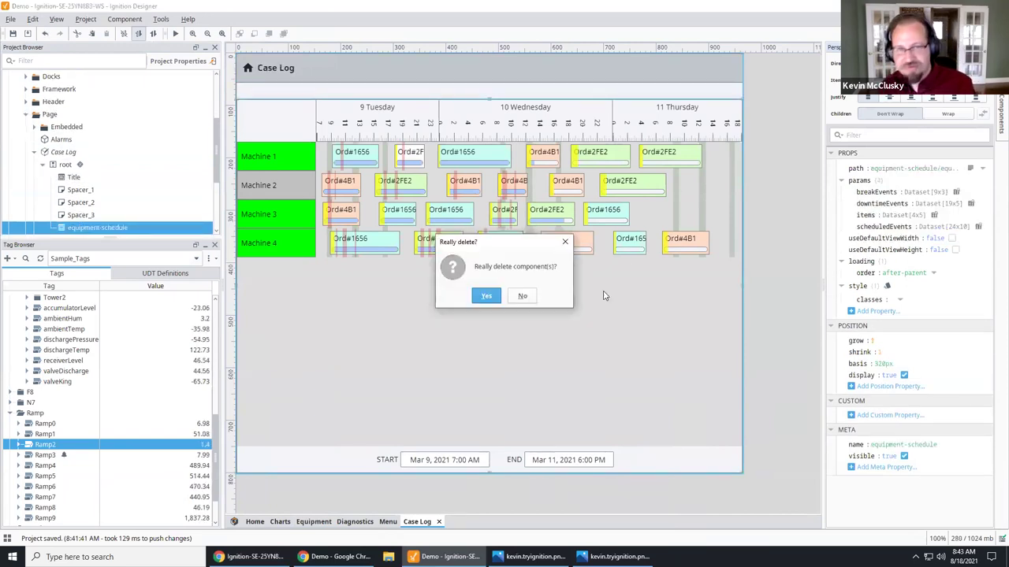
{"action": "left_click", "coordinate": [484, 295]}
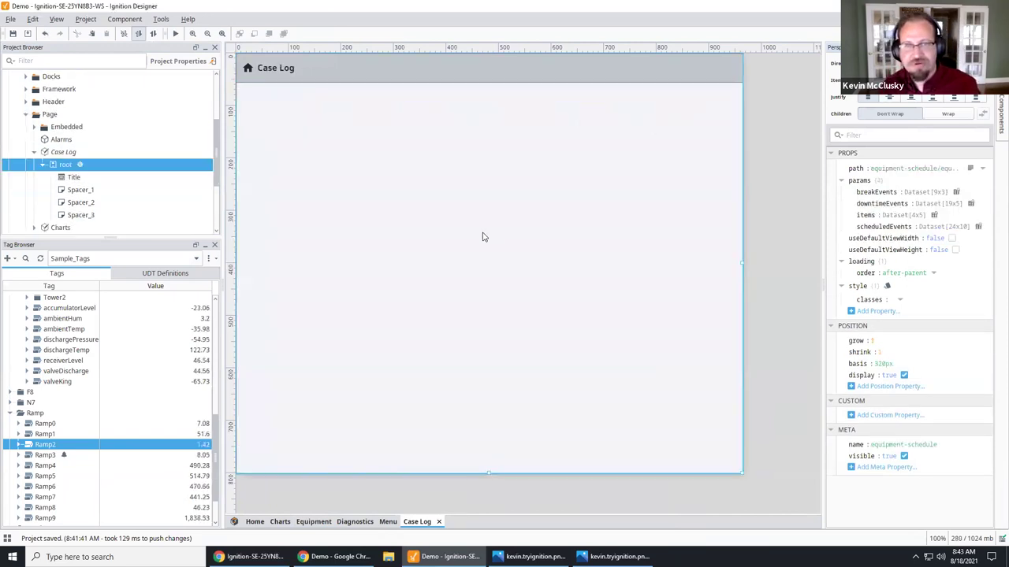
Step: Add a Table component to the Case Log view with grow set to 1
{"action": "left_click", "coordinate": [996, 110]}
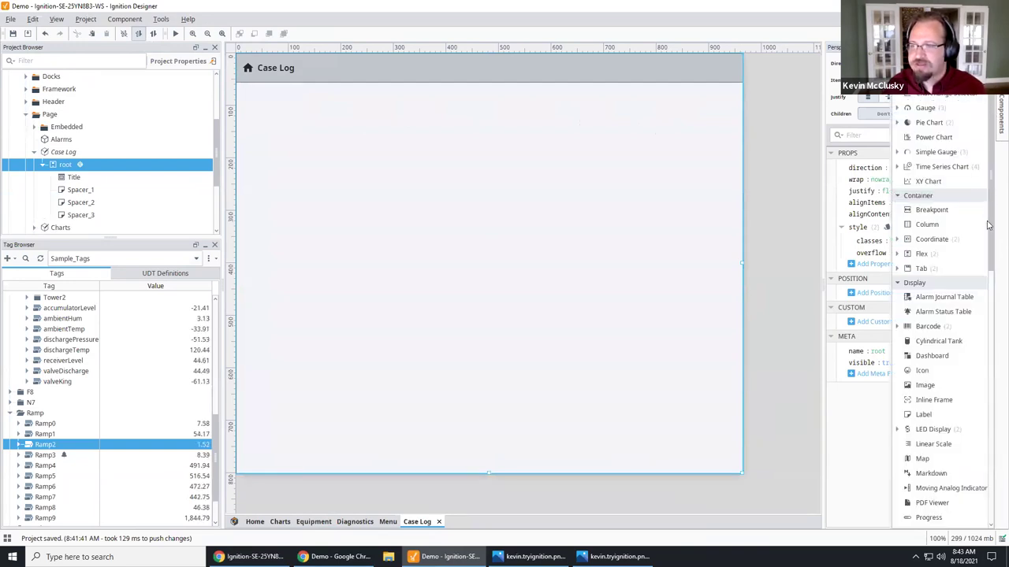
{"action": "scroll", "coordinate": [977, 342], "scroll_direction": "down", "scroll_amount": 5}
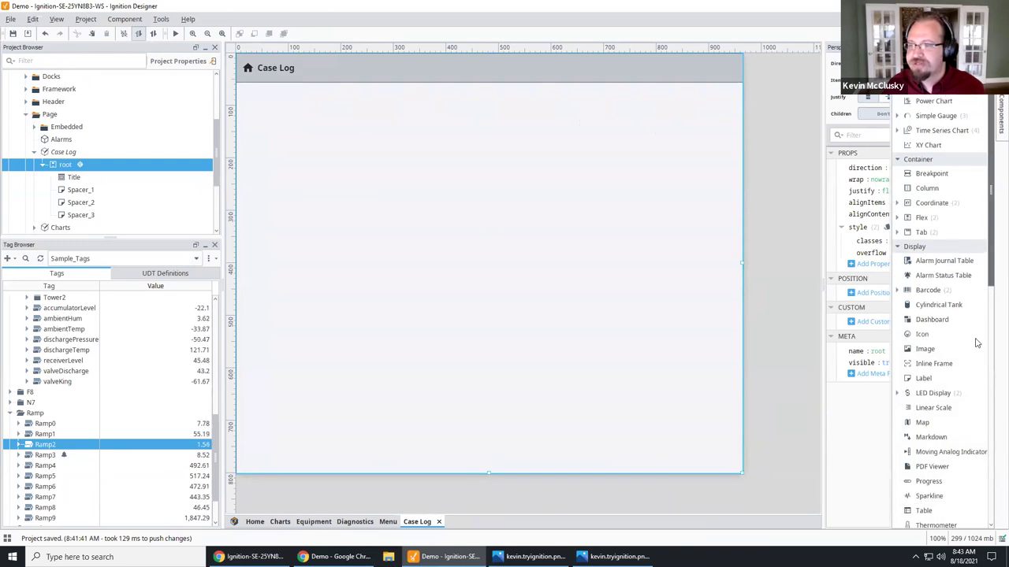
{"action": "left_click_drag", "start_coordinate": [925, 262], "coordinate": [437, 225]}
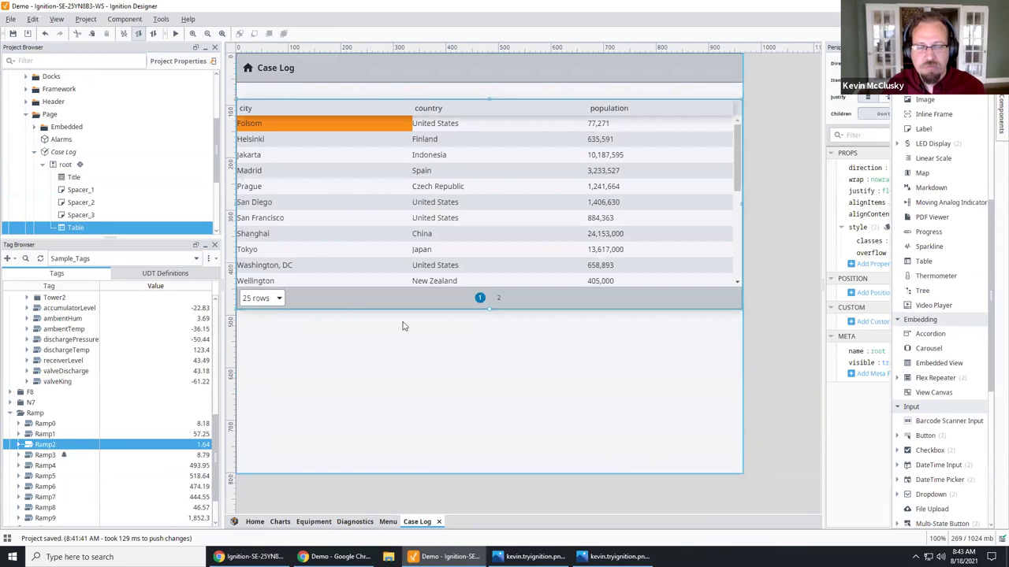
{"action": "left_click", "coordinate": [831, 340]}
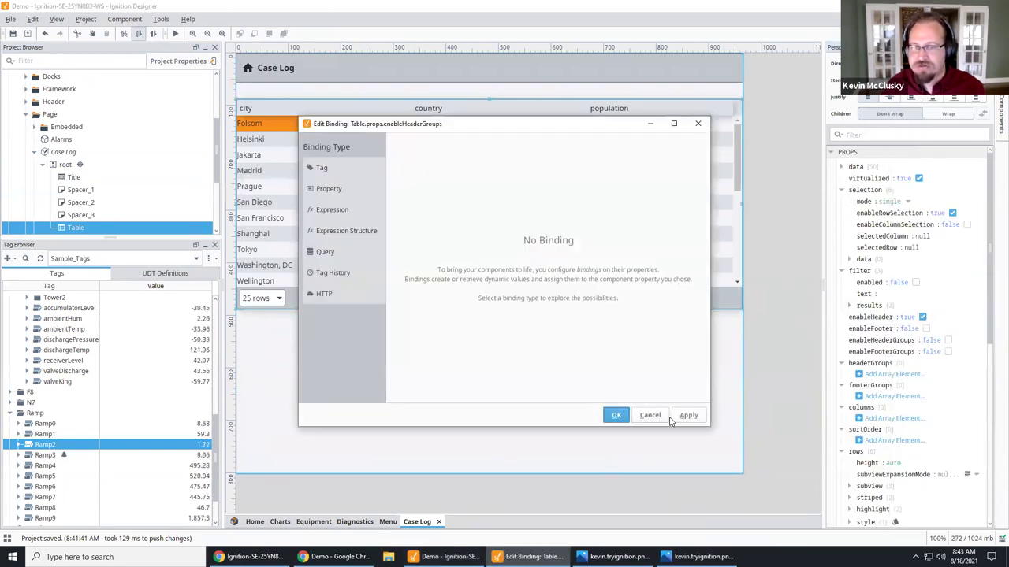
{"action": "key", "text": "Escape"}
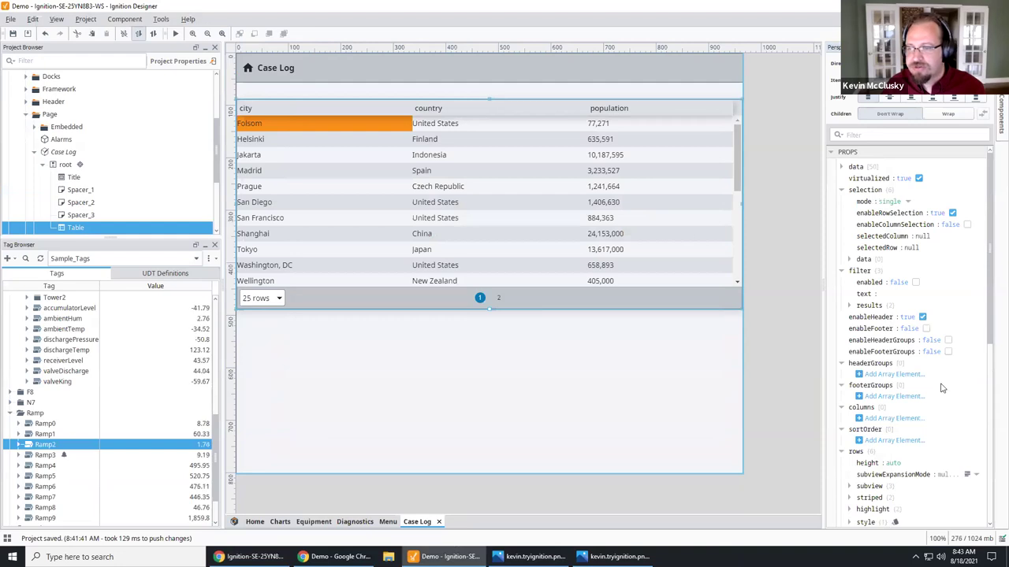
{"action": "scroll", "coordinate": [942, 387], "scroll_direction": "down", "scroll_amount": 5}
{"action": "scroll", "coordinate": [943, 386], "scroll_direction": "down", "scroll_amount": 5}
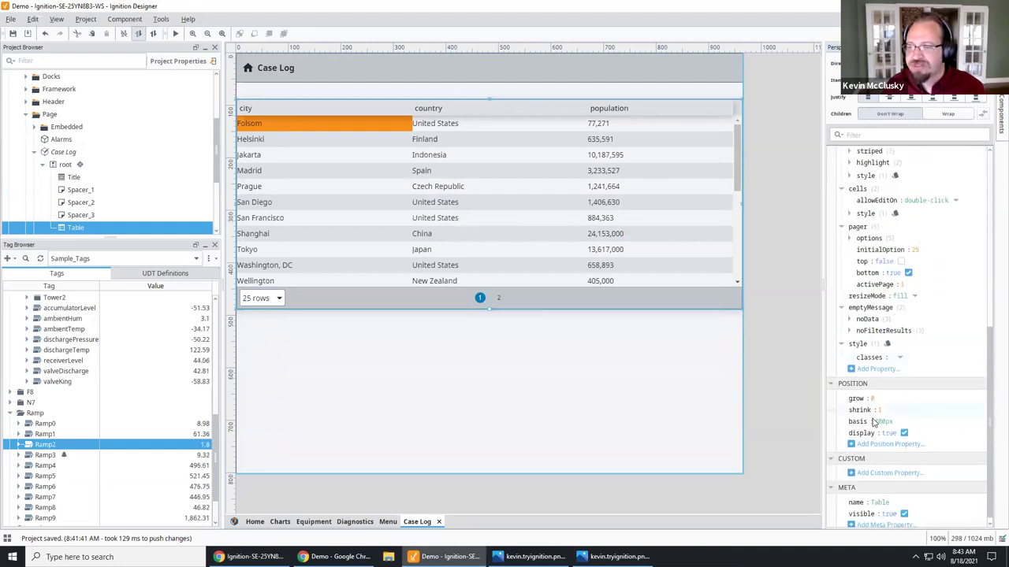
{"action": "left_click", "coordinate": [873, 399]}
{"action": "type", "text": "1"}
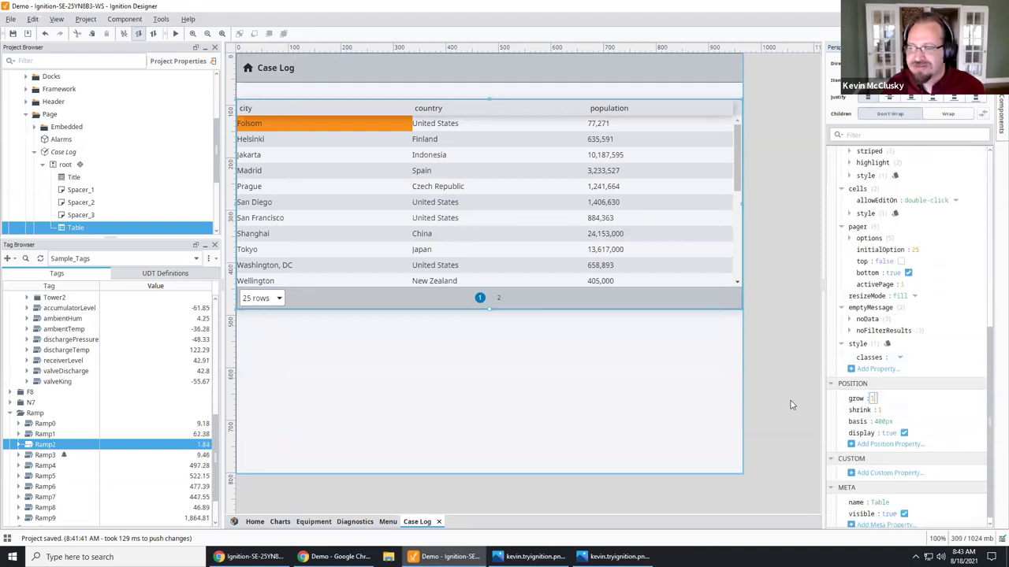
{"action": "key", "text": "Return"}
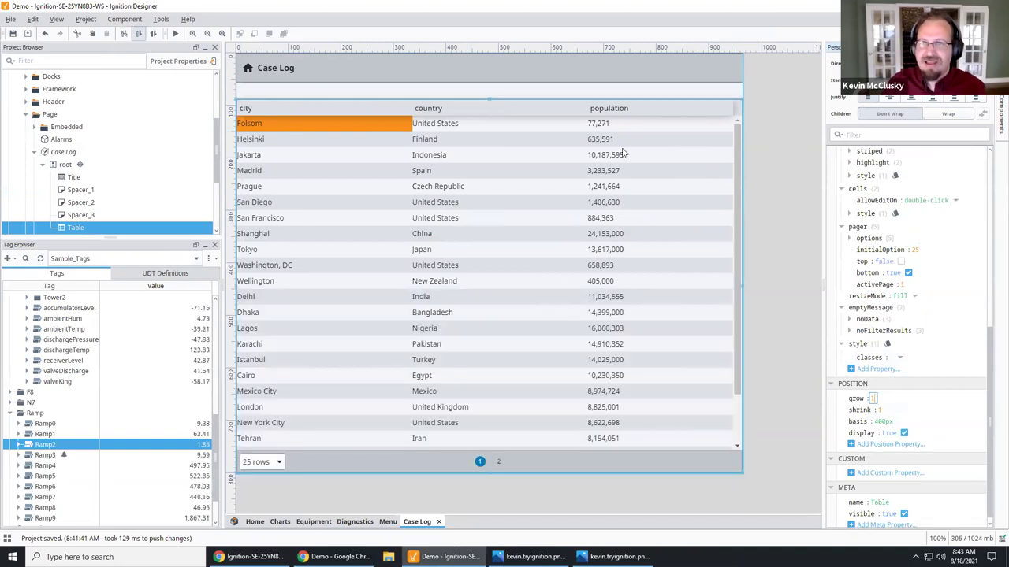
Step: Bind the table's data to the Log named query and save the project
{"action": "scroll", "coordinate": [938, 276], "scroll_direction": "up", "scroll_amount": 10}
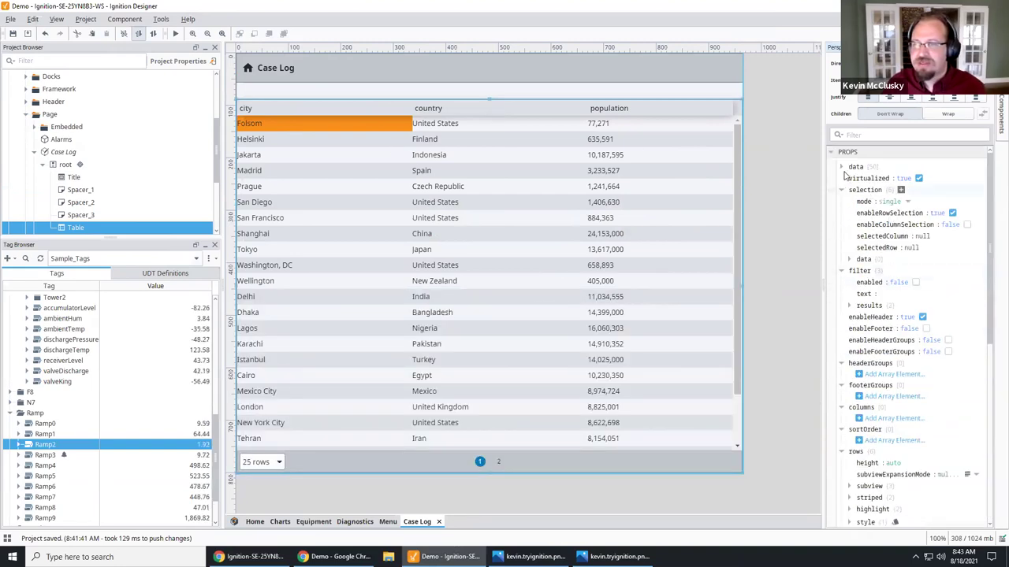
{"action": "left_click", "coordinate": [832, 168]}
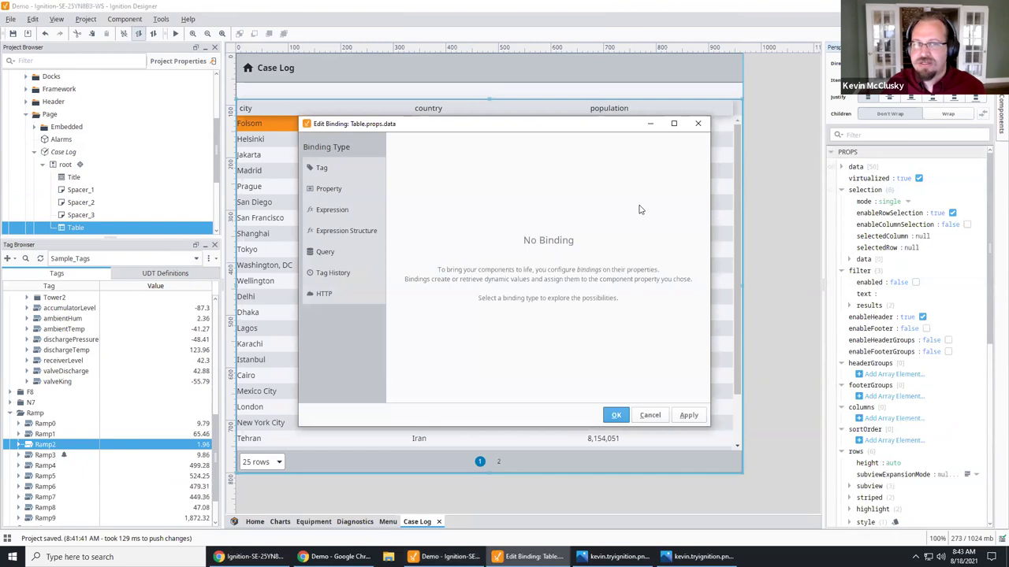
{"action": "left_click", "coordinate": [325, 251]}
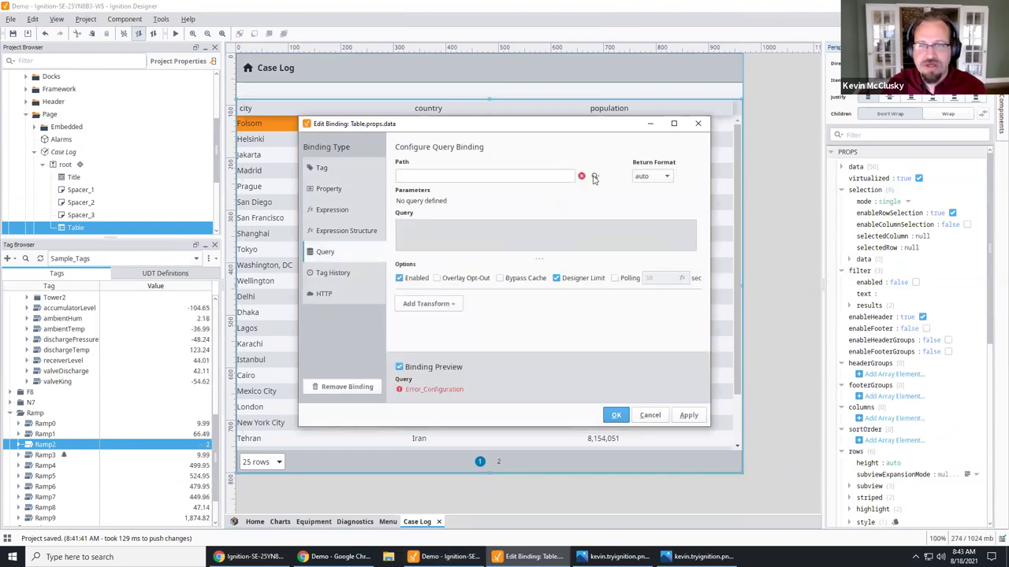
{"action": "left_click", "coordinate": [595, 176]}
{"action": "left_click", "coordinate": [622, 200]}
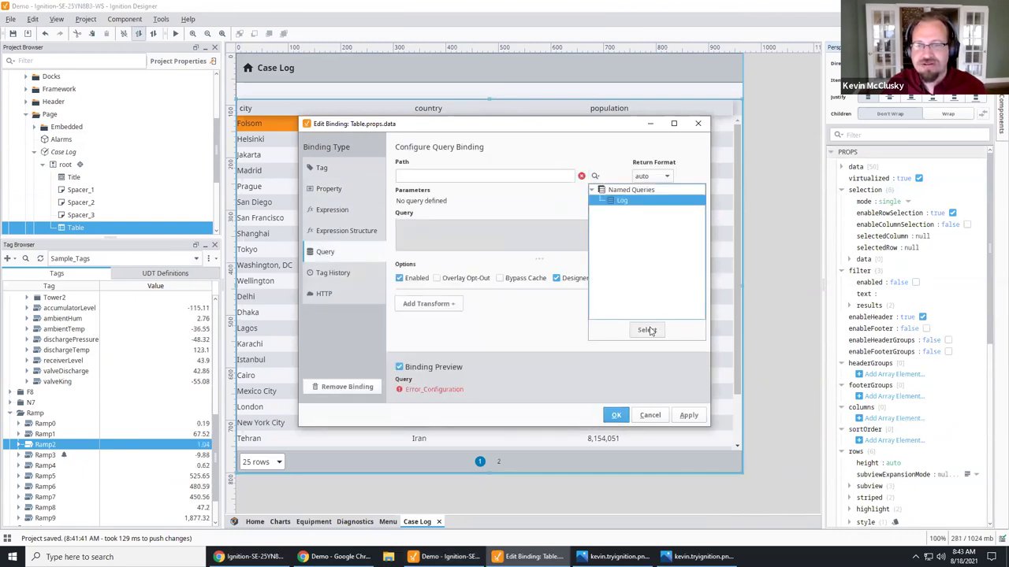
{"action": "left_click", "coordinate": [646, 329]}
{"action": "left_click", "coordinate": [616, 416]}
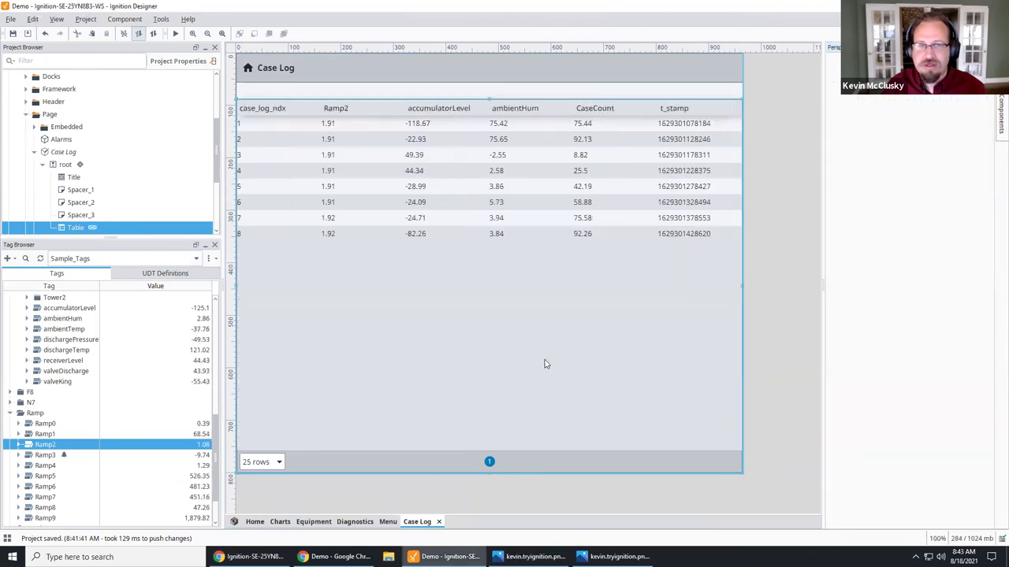
{"action": "left_click", "coordinate": [14, 35]}
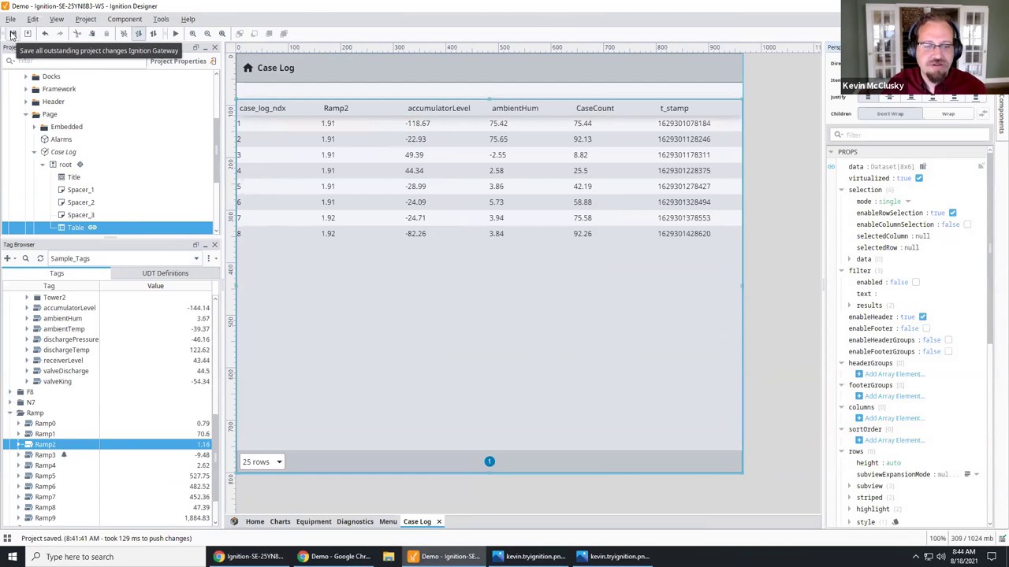
Step: Add a /case-log page route whose primary view is Page/Case Log
{"action": "left_click", "coordinate": [234, 521]}
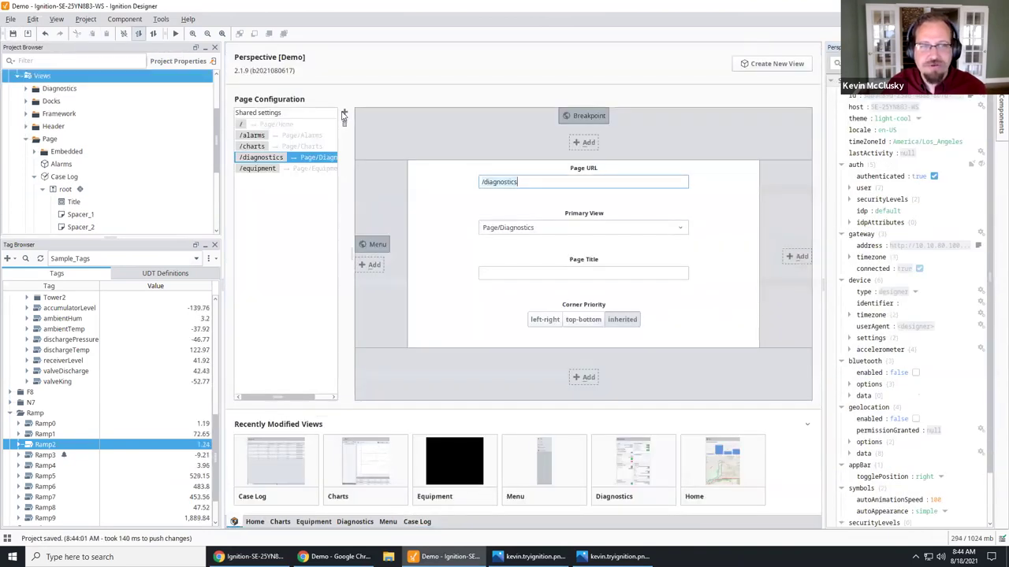
{"action": "left_click", "coordinate": [343, 112]}
{"action": "triple_click", "coordinate": [525, 182]}
{"action": "type", "text": "/caselog"}
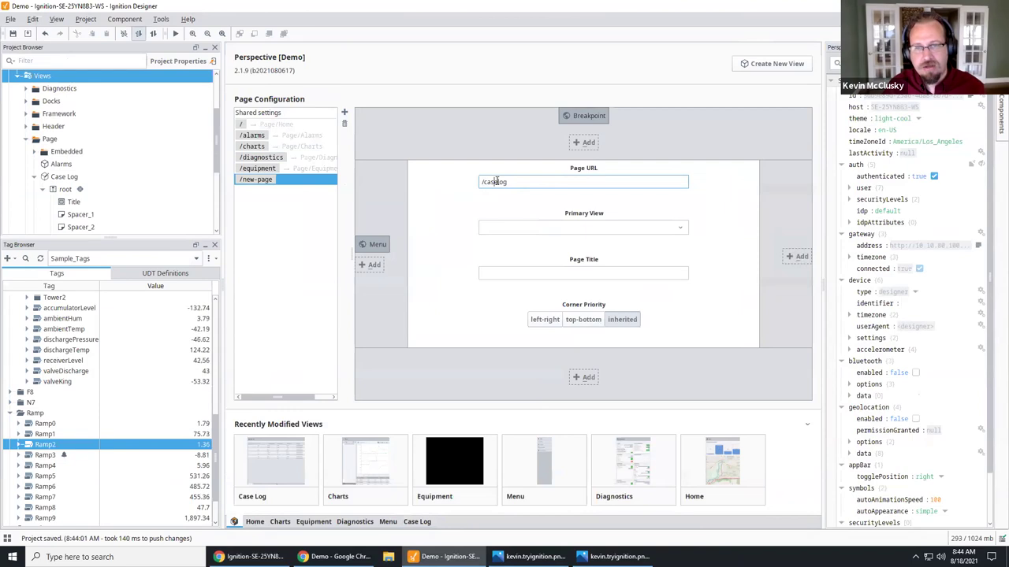
{"action": "left_click", "coordinate": [499, 182]}
{"action": "type", "text": "-"}
{"action": "left_click", "coordinate": [681, 233]}
{"action": "left_click", "coordinate": [681, 234]}
{"action": "scroll", "coordinate": [487, 288], "scroll_direction": "down", "scroll_amount": 2}
{"action": "left_click", "coordinate": [521, 274]}
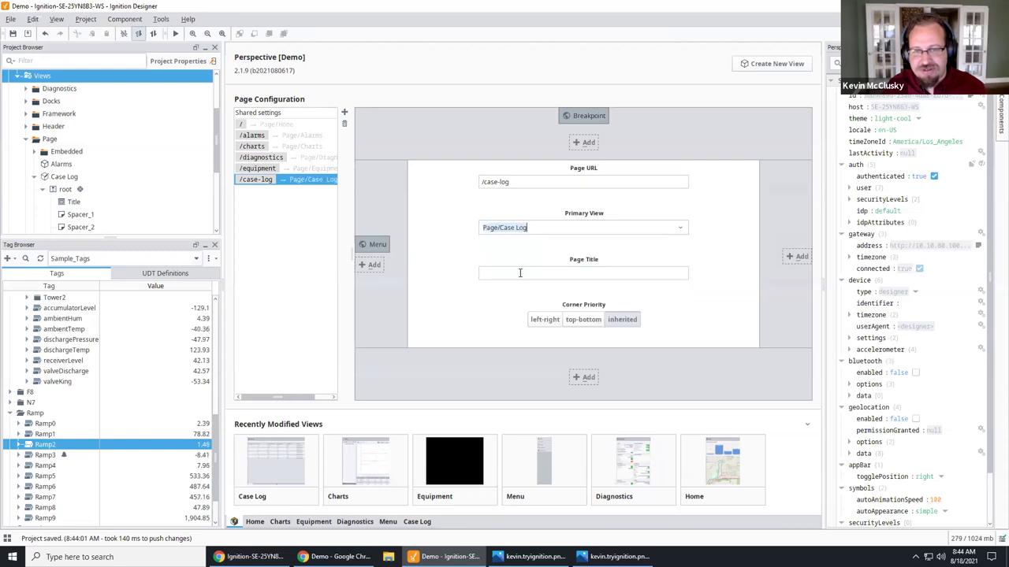
{"action": "left_click", "coordinate": [271, 281]}
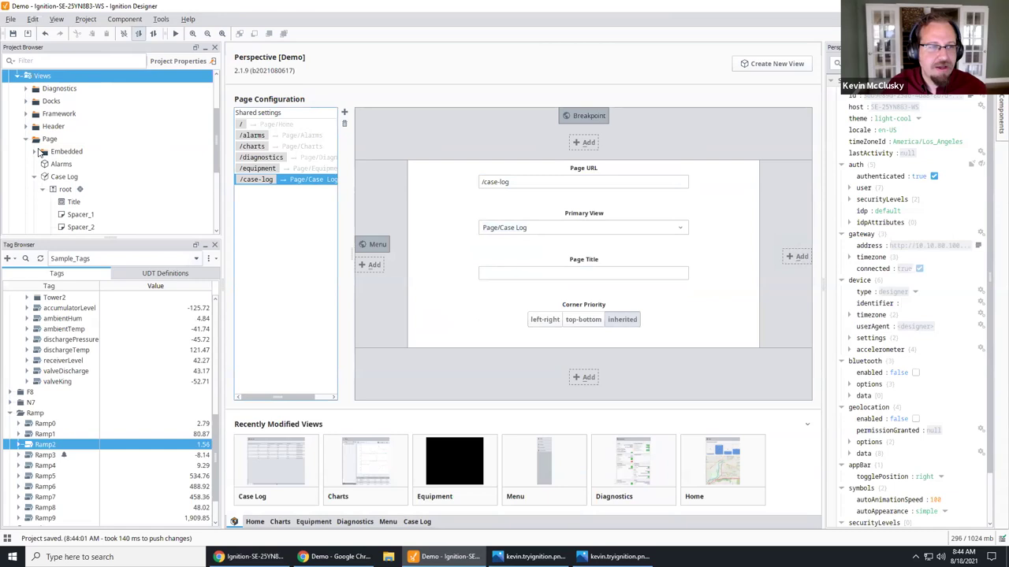
Step: Open the Menu view from the Docks folder in the Project Browser
{"action": "scroll", "coordinate": [39, 152], "scroll_direction": "up", "scroll_amount": 1}
{"action": "left_click", "coordinate": [25, 139]}
{"action": "double_click", "coordinate": [57, 152]}
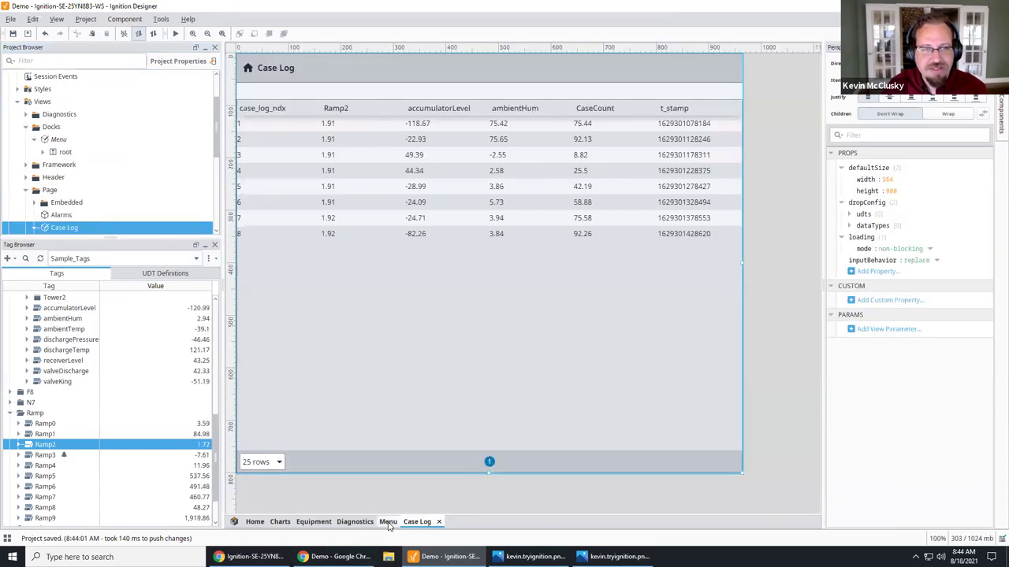
Step: Duplicate the Equipment entry in the Menu dock's Features menu
{"action": "left_click", "coordinate": [388, 522]}
{"action": "left_click", "coordinate": [283, 165]}
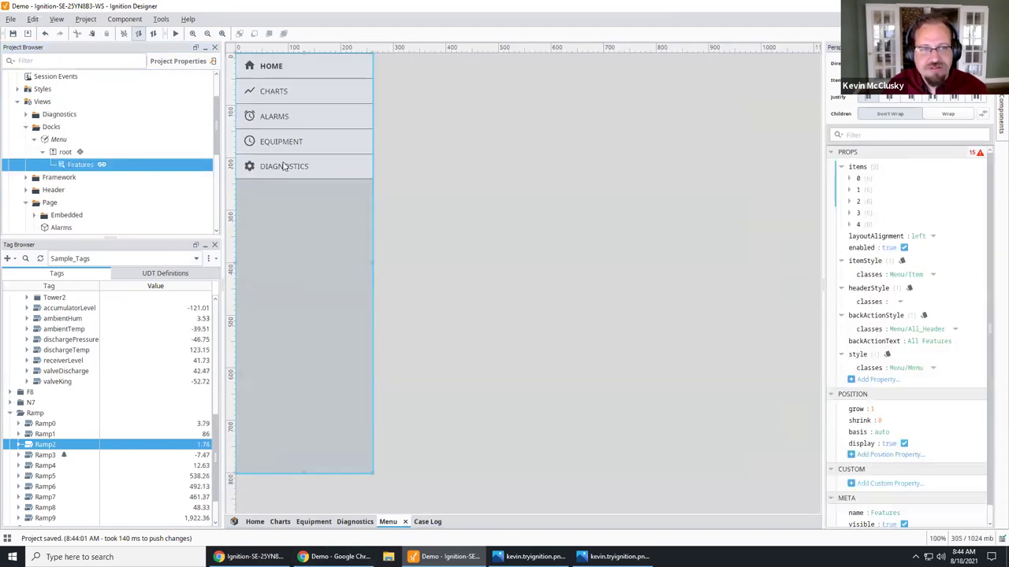
{"action": "right_click", "coordinate": [862, 226]}
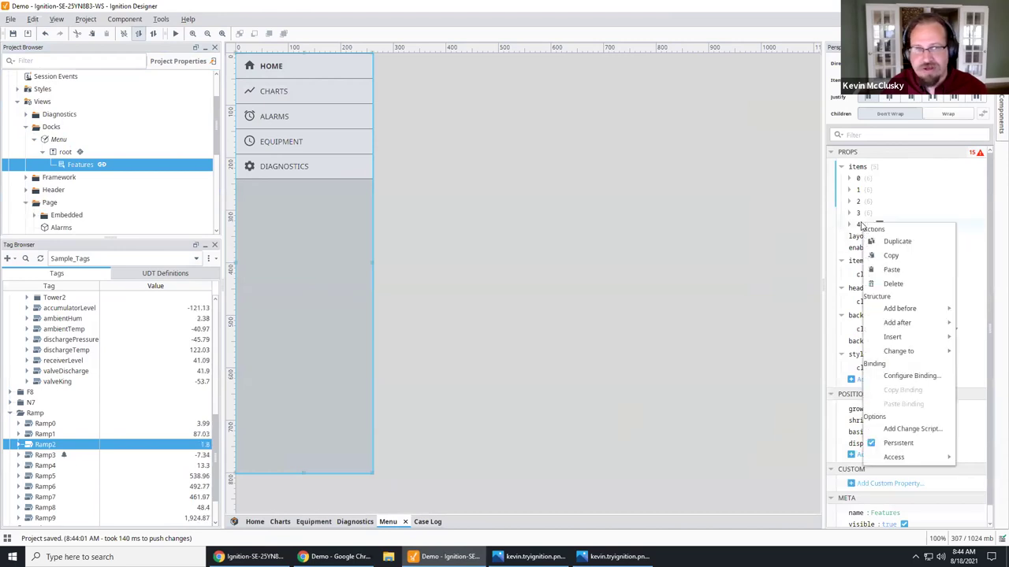
{"action": "left_click", "coordinate": [859, 214]}
{"action": "right_click", "coordinate": [858, 213]}
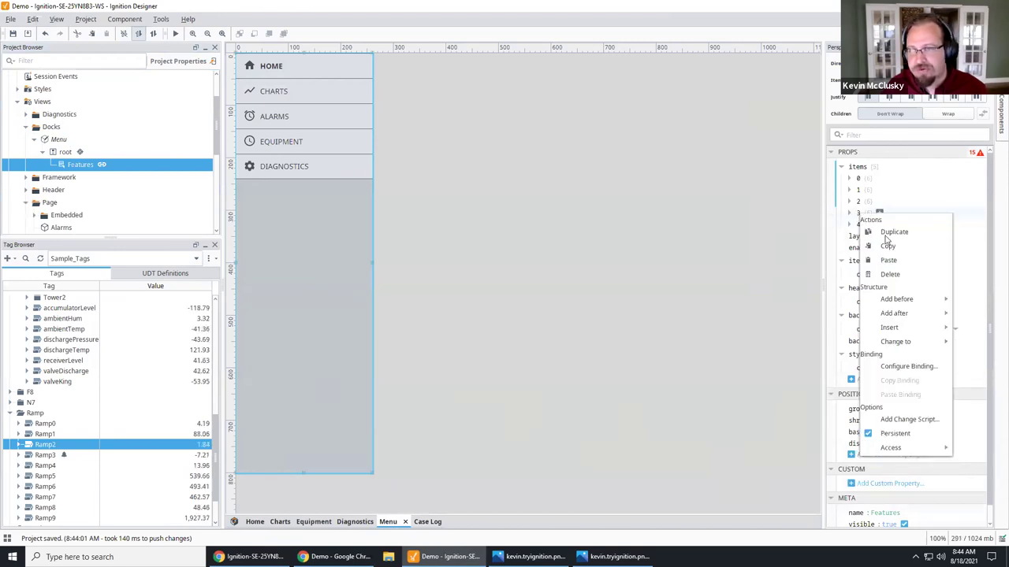
{"action": "left_click", "coordinate": [887, 231]}
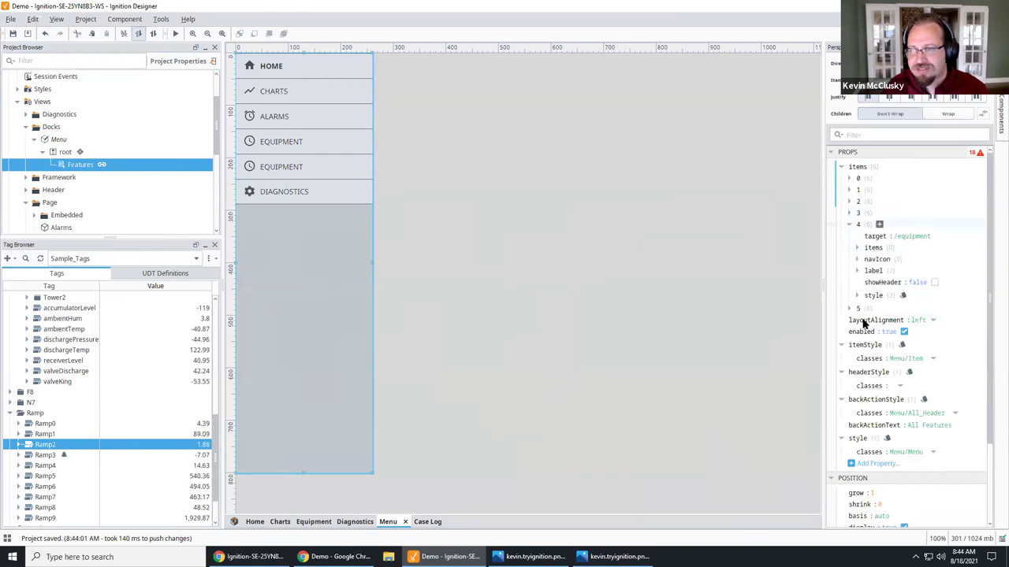
Step: Set the new entry's target to /case-log and its label to Case Log
{"action": "double_click", "coordinate": [899, 236]}
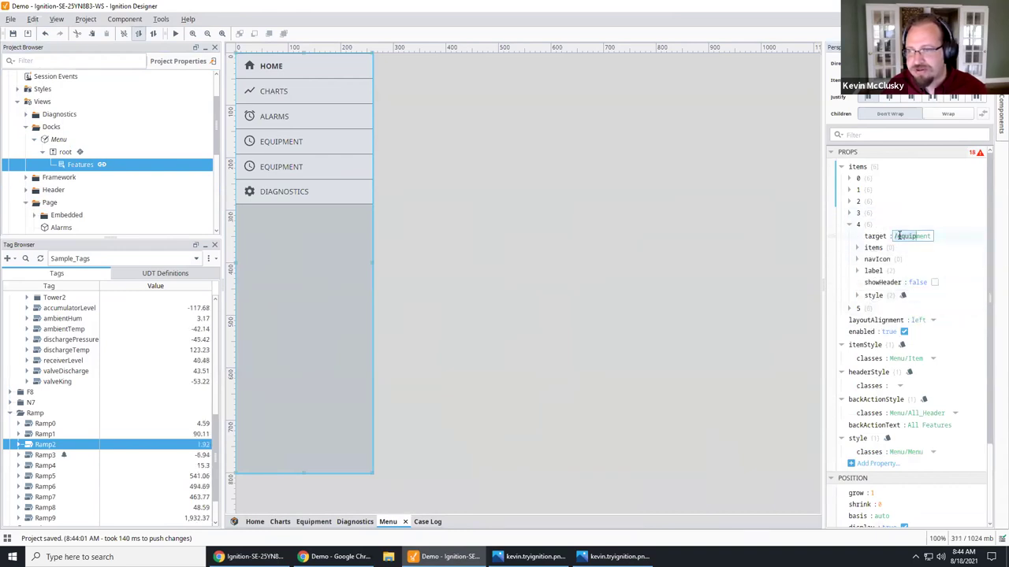
{"action": "left_click_drag", "start_coordinate": [899, 236], "coordinate": [935, 236]}
{"action": "type", "text": "/case-log"}
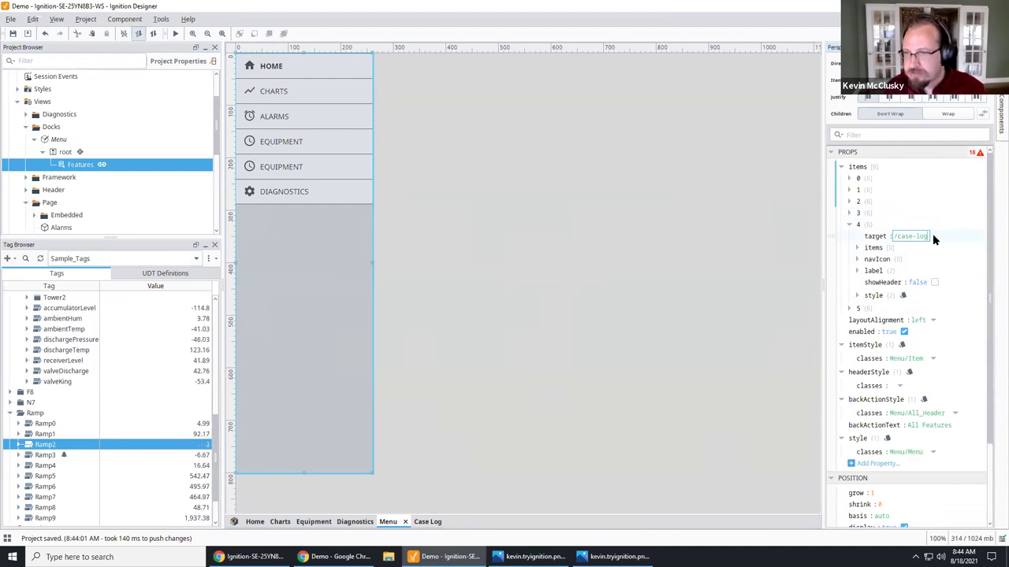
{"action": "left_click", "coordinate": [857, 270]}
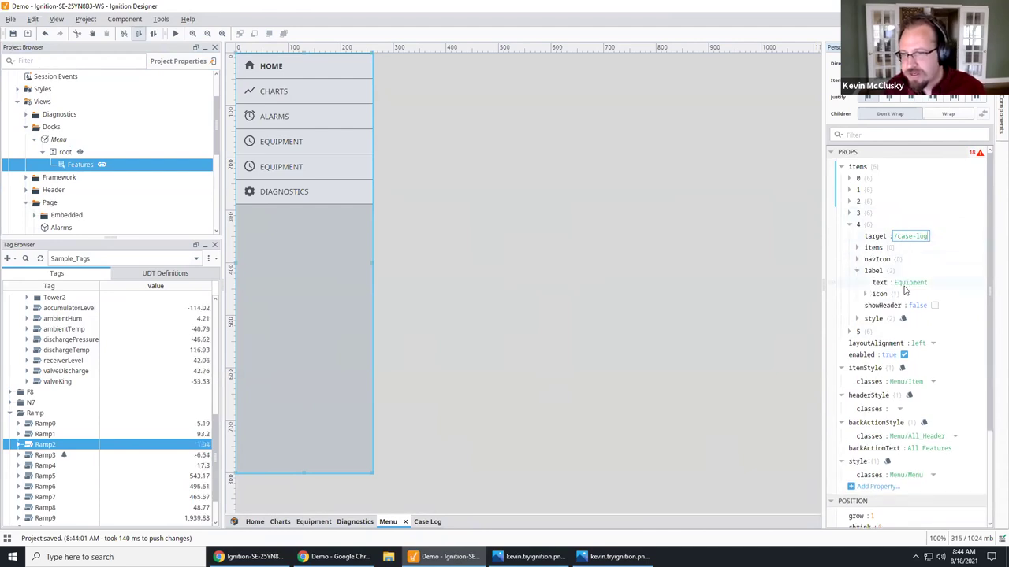
{"action": "left_click", "coordinate": [899, 282]}
{"action": "type", "text": "Case Log"}
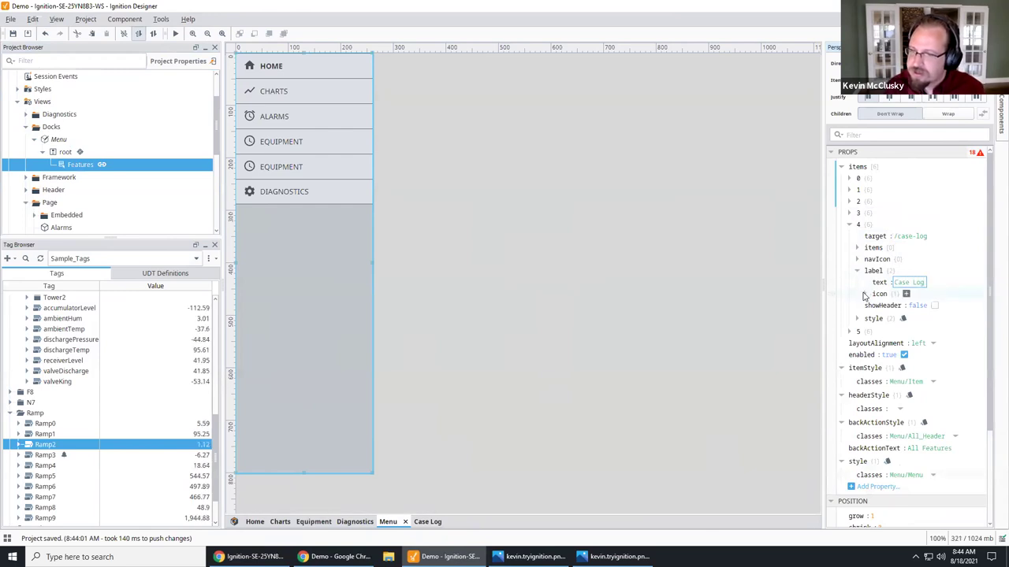
{"action": "left_click", "coordinate": [864, 294]}
Step: Give the entry a log icon from the icon library and save the project
{"action": "left_click", "coordinate": [978, 306]}
{"action": "left_click", "coordinate": [902, 343]}
{"action": "type", "text": "log"}
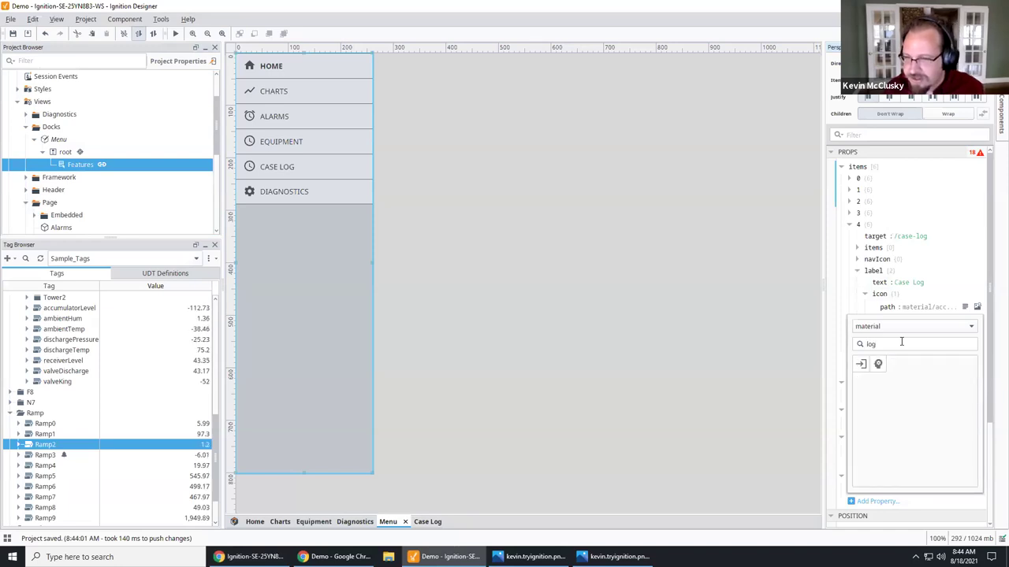
{"action": "left_click", "coordinate": [877, 363]}
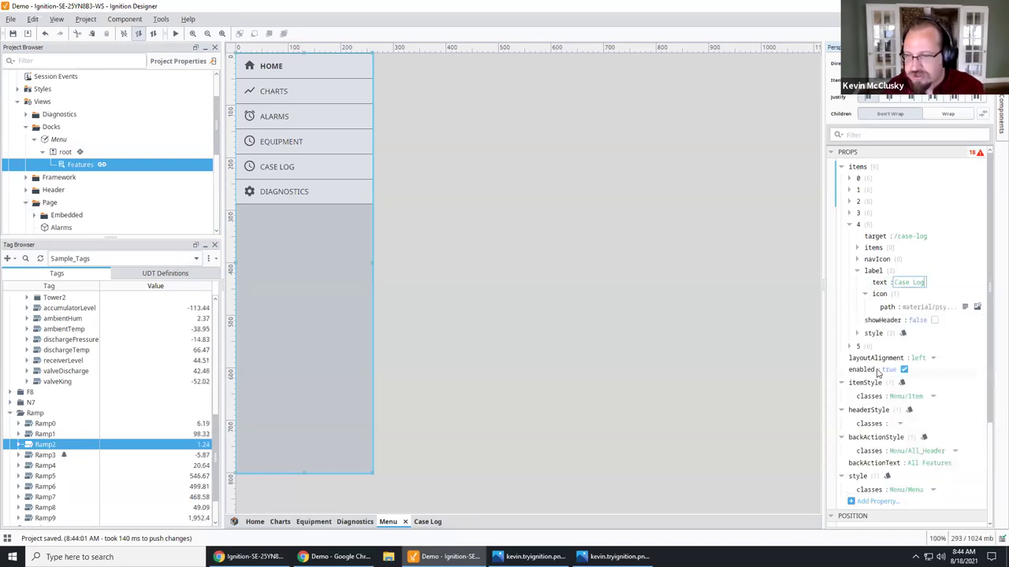
{"action": "left_click", "coordinate": [12, 33]}
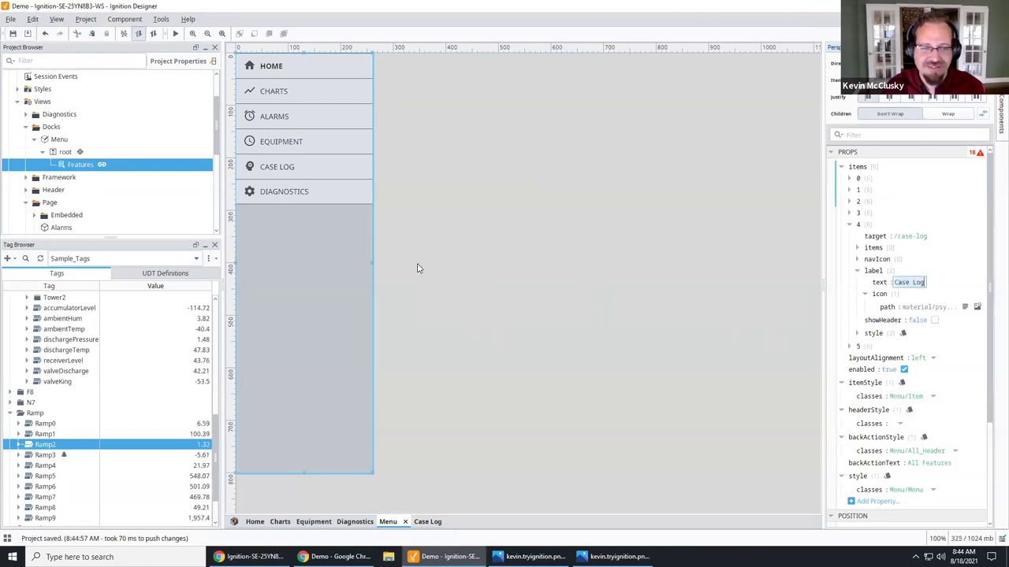
{"action": "key", "text": "alt+Tab"}
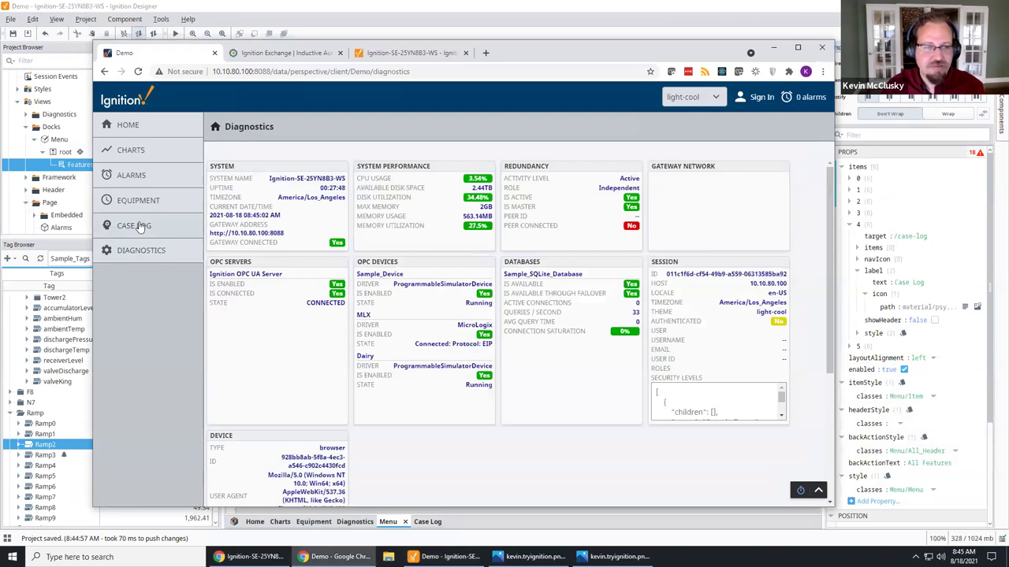
Step: Visit the Case Log, Home, Diagnostics and Charts pages, then narrow the window to phone width
{"action": "left_click", "coordinate": [138, 226]}
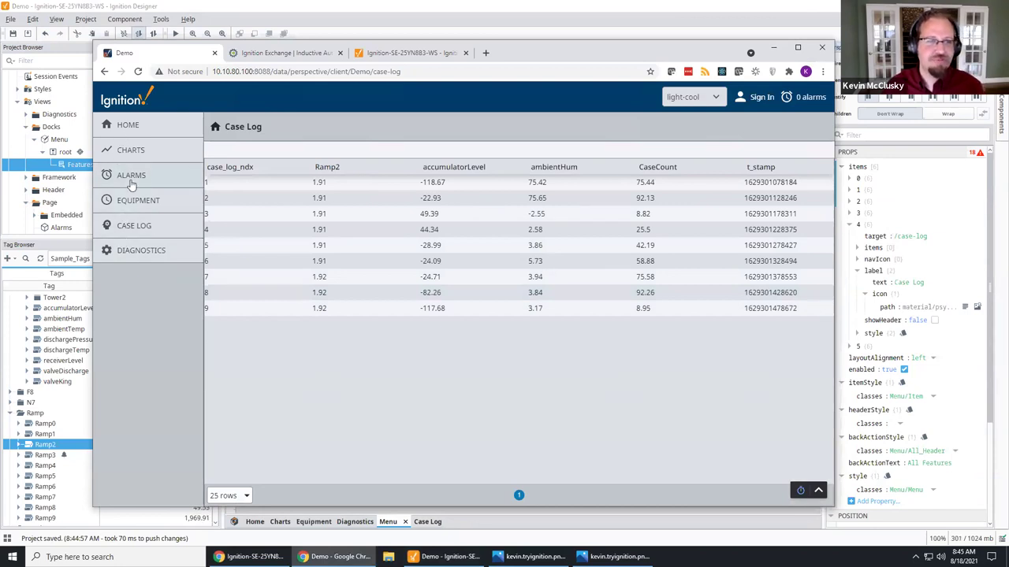
{"action": "left_click", "coordinate": [138, 131]}
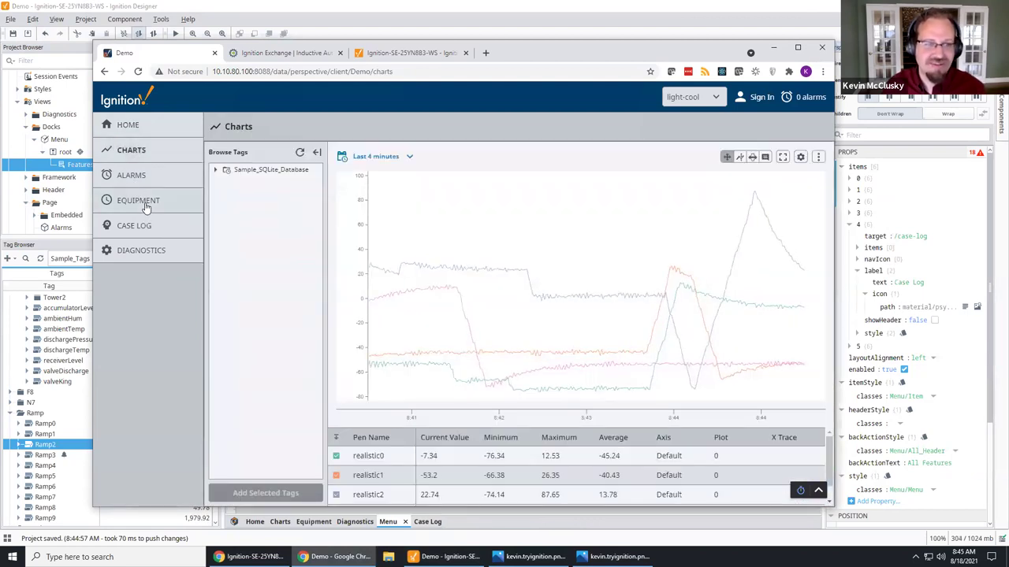
{"action": "left_click", "coordinate": [140, 249]}
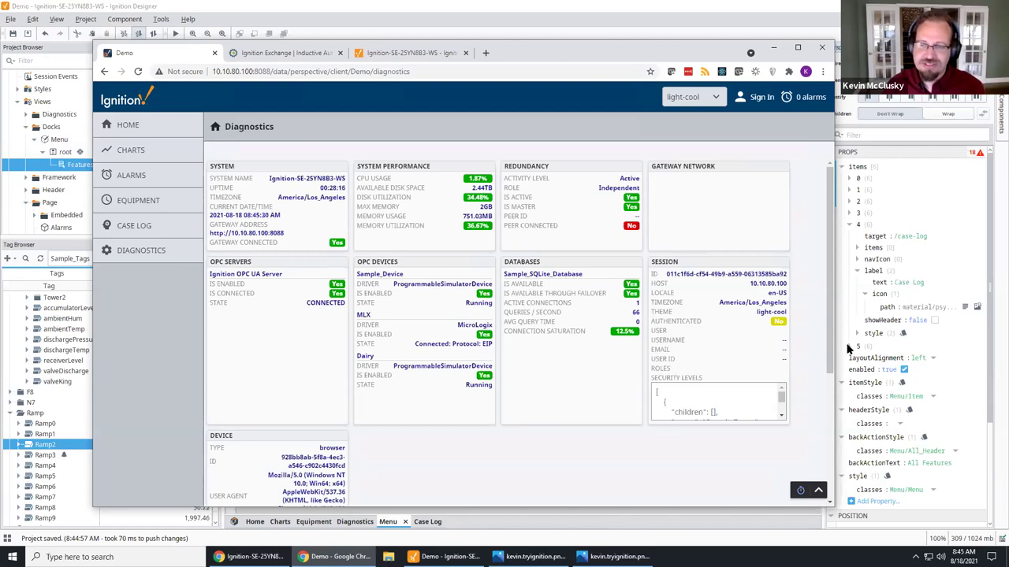
{"action": "left_click_drag", "start_coordinate": [831, 352], "coordinate": [845, 427]}
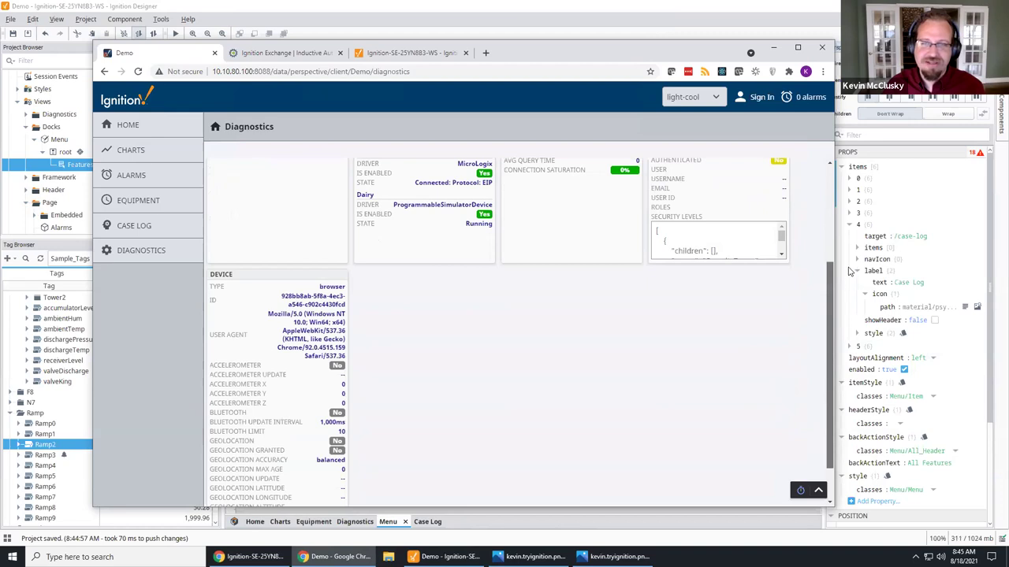
{"action": "left_click_drag", "start_coordinate": [851, 272], "coordinate": [698, 284]}
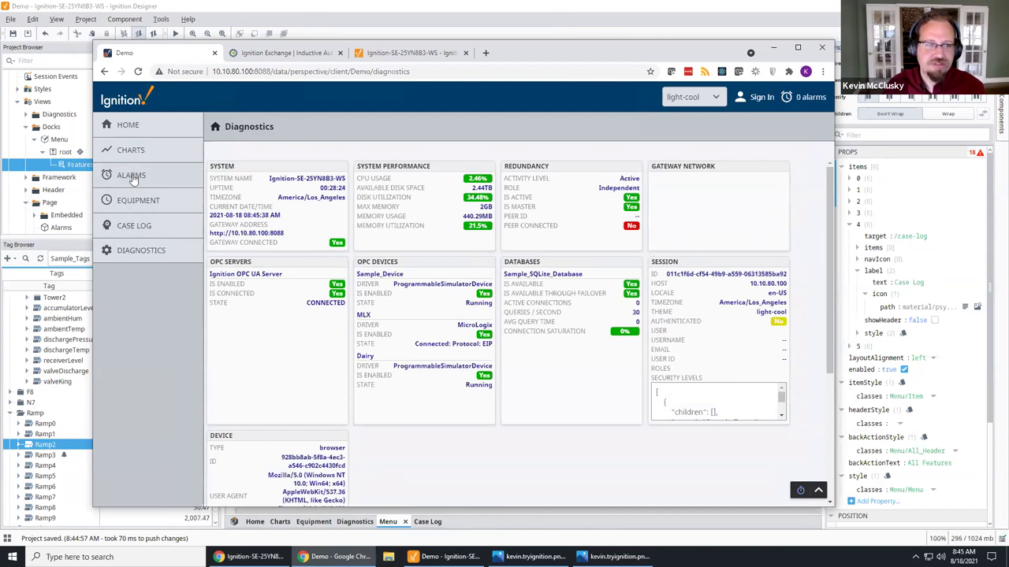
{"action": "left_click", "coordinate": [131, 152]}
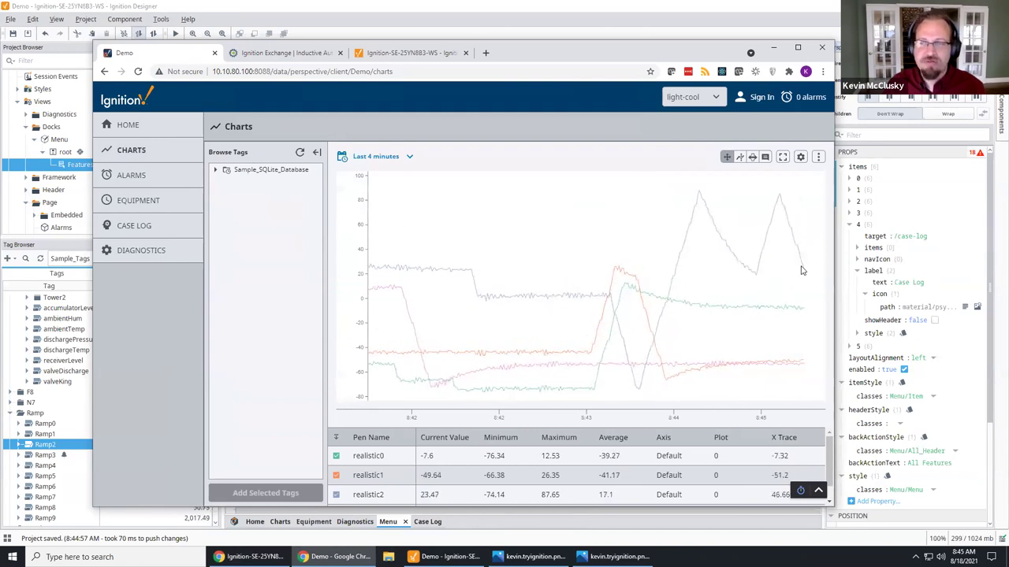
{"action": "left_click_drag", "start_coordinate": [835, 262], "coordinate": [262, 268]}
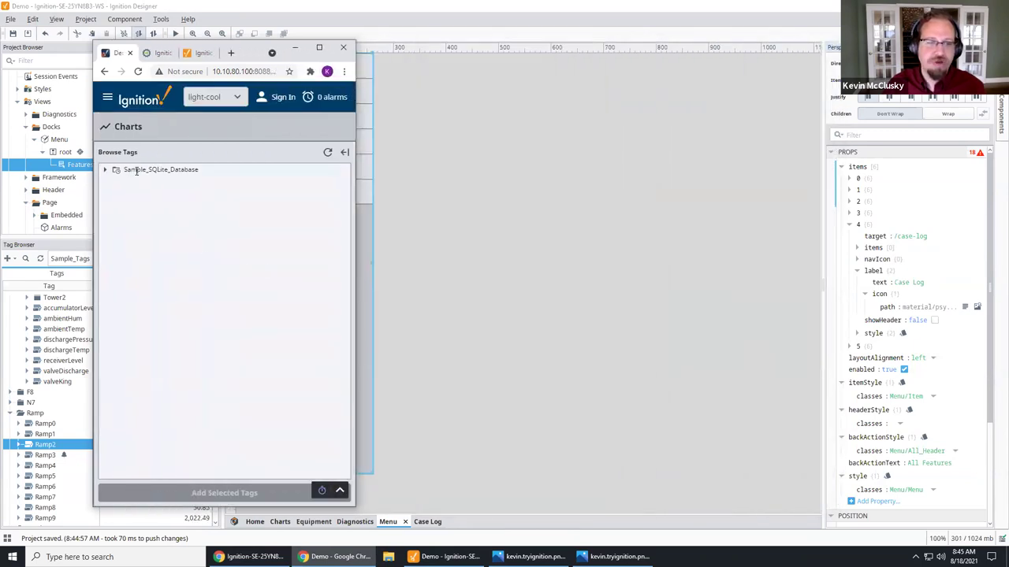
Step: Widen the window and expand Sample_SQLite_Database > gateway > realistic in the Charts tag browser
{"action": "left_click", "coordinate": [345, 153]}
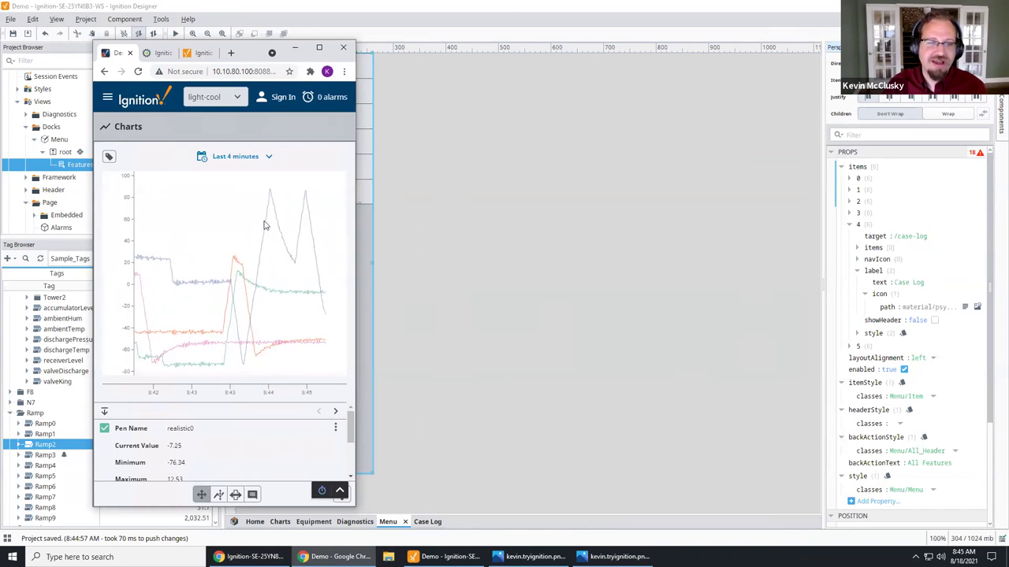
{"action": "left_click", "coordinate": [109, 159]}
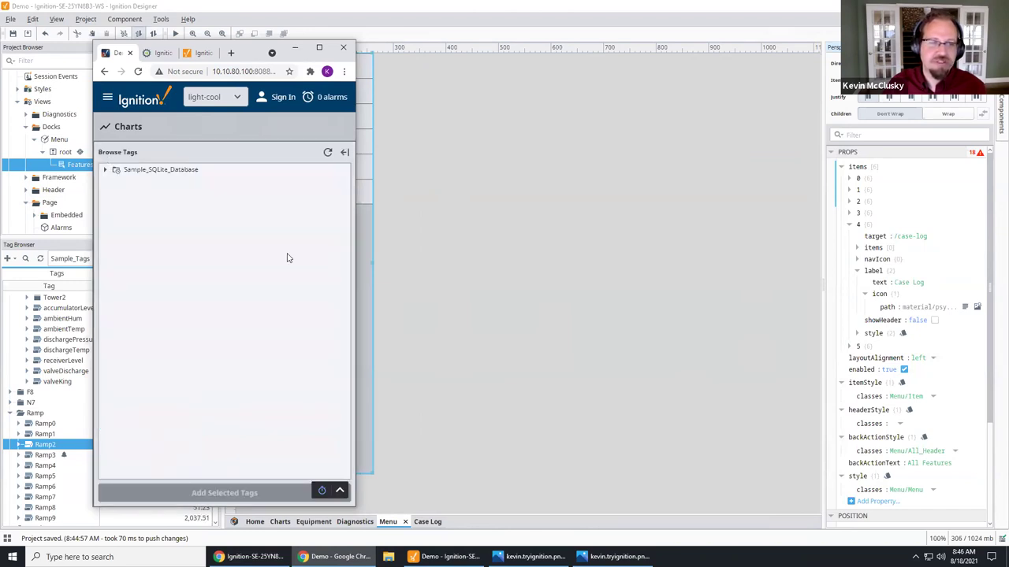
{"action": "left_click_drag", "start_coordinate": [356, 251], "coordinate": [789, 252]}
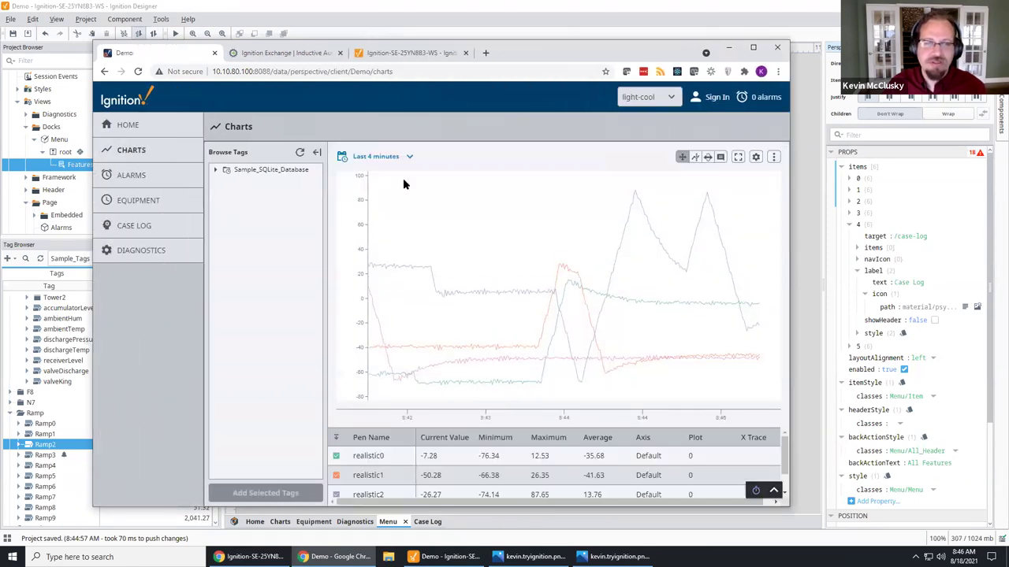
{"action": "left_click", "coordinate": [214, 170]}
{"action": "left_click", "coordinate": [226, 182]}
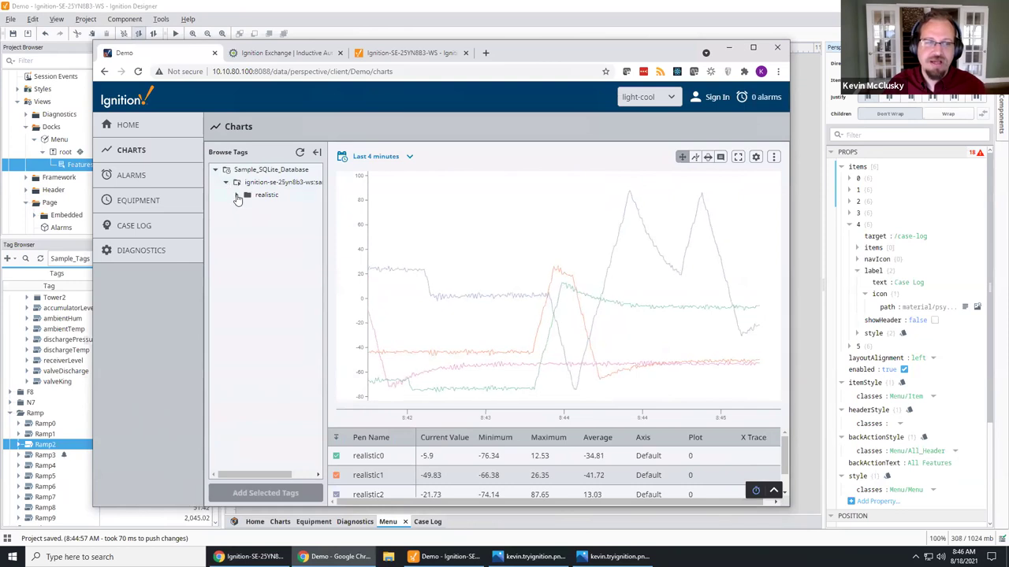
{"action": "left_click", "coordinate": [236, 195]}
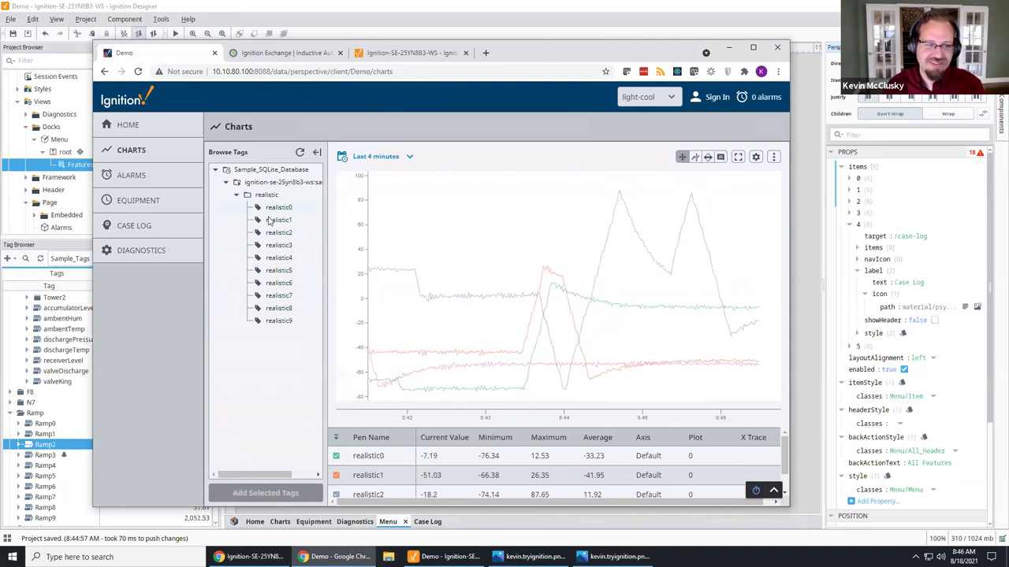
Step: Select the Amps through N7:4 tags in the N7 folder and edit them together
{"action": "scroll", "coordinate": [67, 394], "scroll_direction": "up", "scroll_amount": 3}
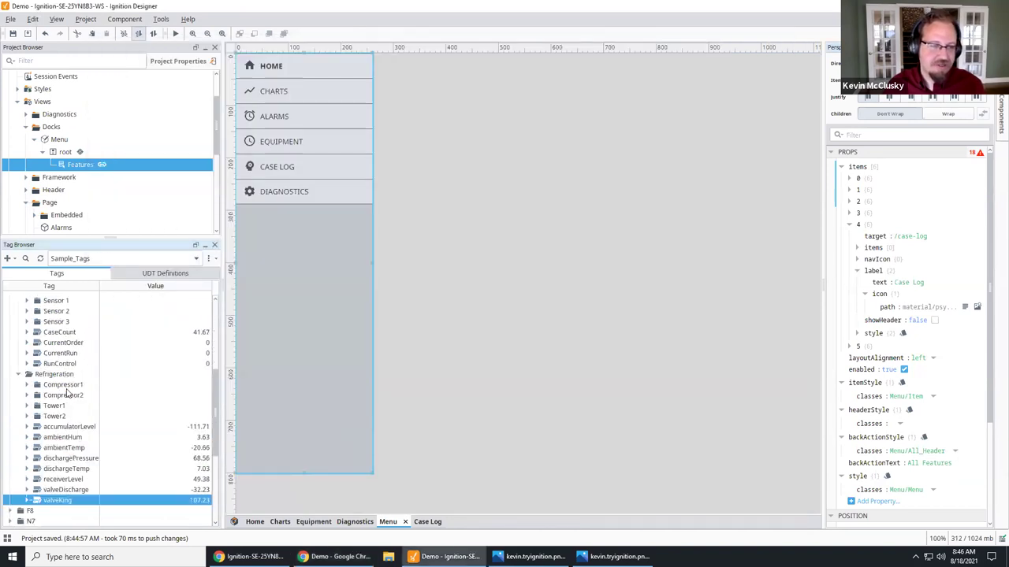
{"action": "scroll", "coordinate": [68, 401], "scroll_direction": "up", "scroll_amount": 3}
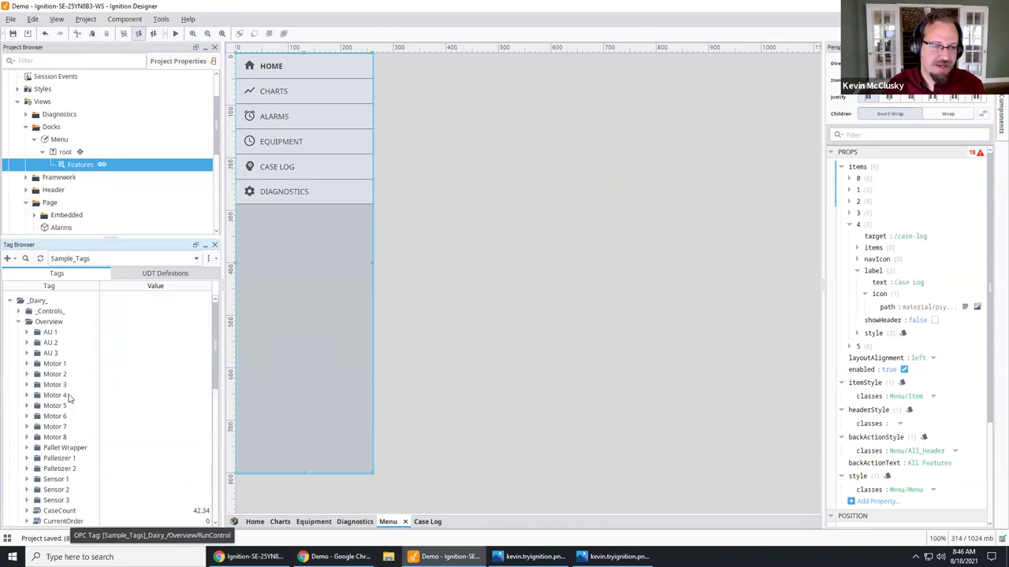
{"action": "scroll", "coordinate": [69, 399], "scroll_direction": "down", "scroll_amount": 5}
{"action": "left_click", "coordinate": [37, 428]}
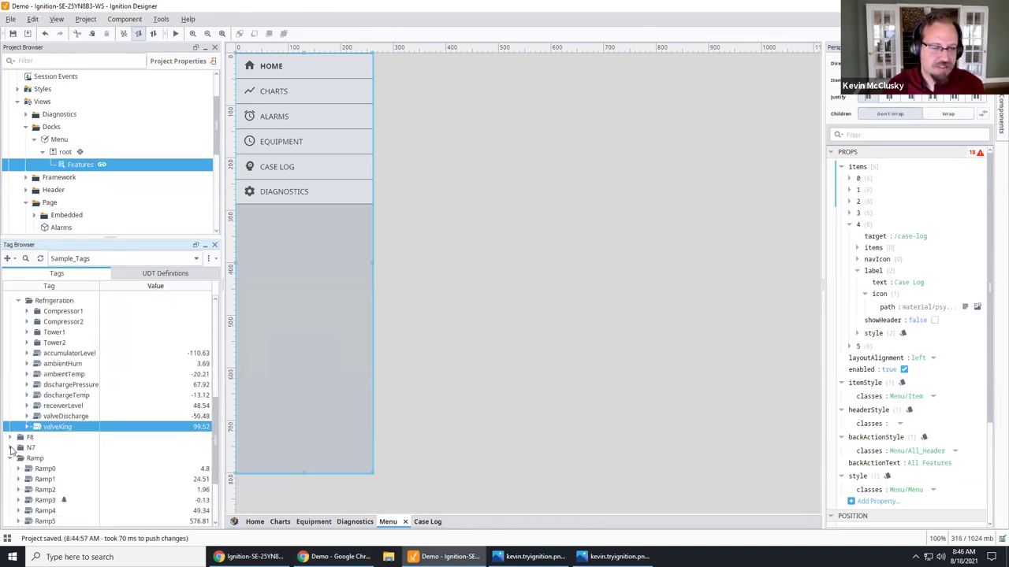
{"action": "left_click", "coordinate": [11, 448]}
{"action": "left_click", "coordinate": [43, 324]}
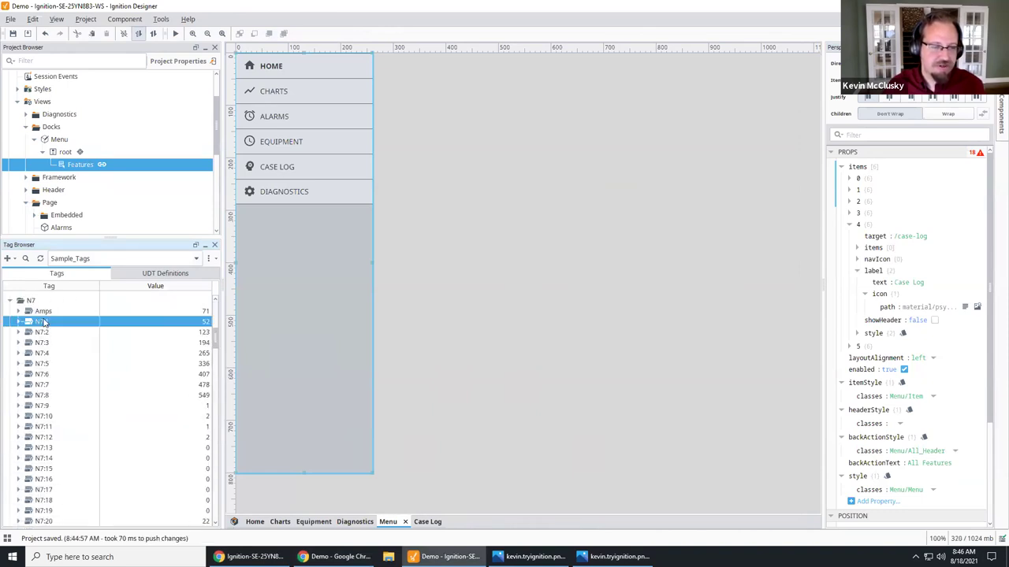
{"action": "left_click", "coordinate": [45, 312]}
{"action": "left_click", "coordinate": [47, 358], "text": "shift"}
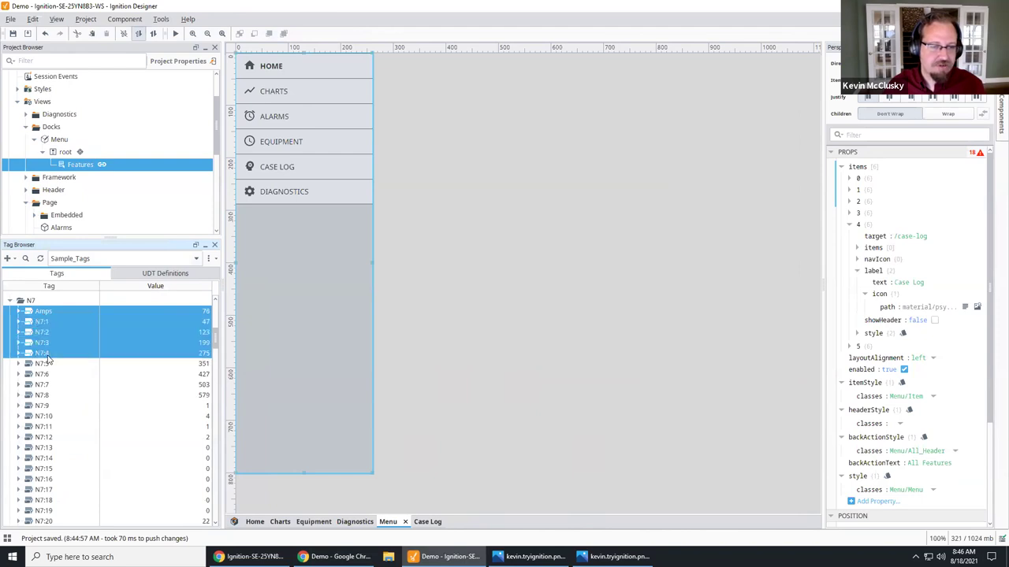
{"action": "right_click", "coordinate": [47, 356]}
{"action": "left_click", "coordinate": [82, 351]}
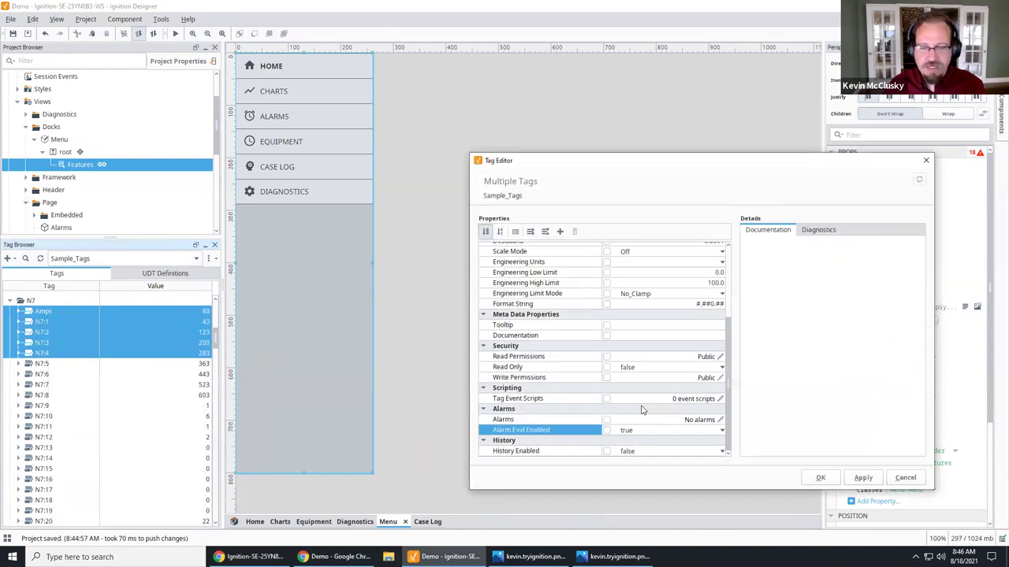
Step: Set History Enabled to true with Sample_SQLite_Database as the storage provider
{"action": "left_click", "coordinate": [671, 451]}
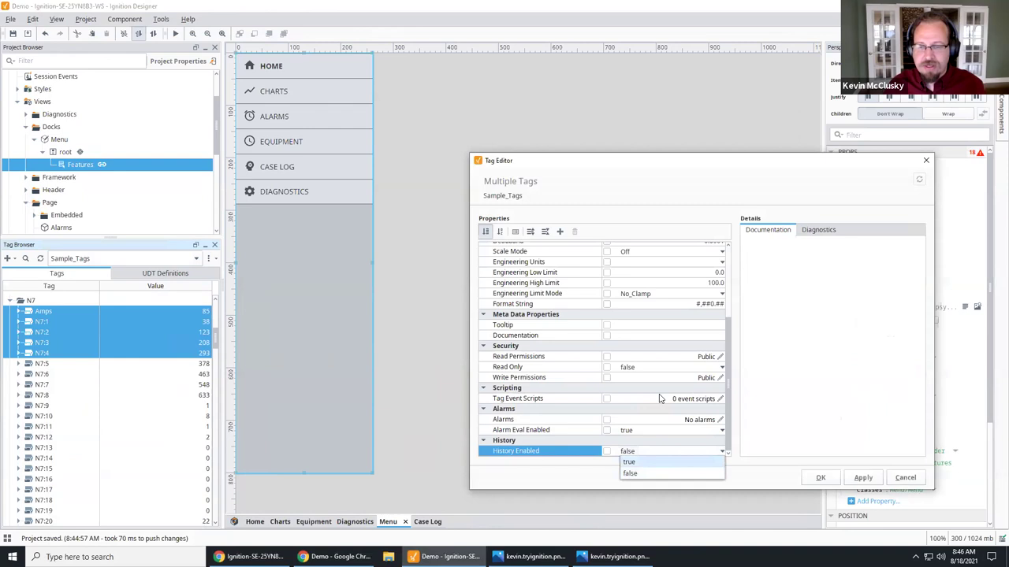
{"action": "left_click", "coordinate": [658, 462]}
{"action": "left_click", "coordinate": [675, 368]}
{"action": "left_click", "coordinate": [720, 368]}
{"action": "left_click", "coordinate": [678, 390]}
{"action": "left_click", "coordinate": [821, 480]}
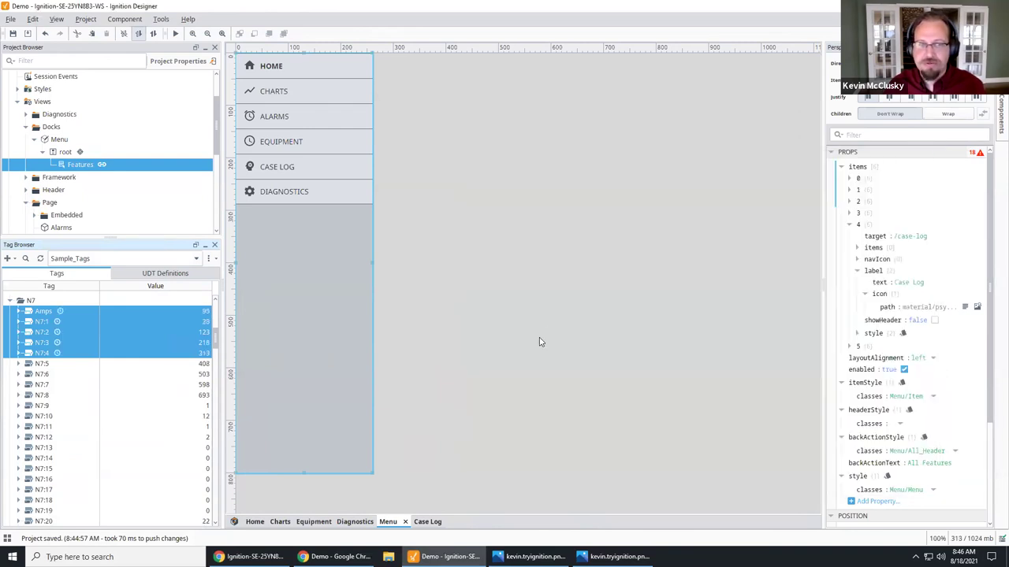
Step: Refresh Browse Tags and add the n7 amps tag as a pen on the chart
{"action": "key", "text": "alt+Tab"}
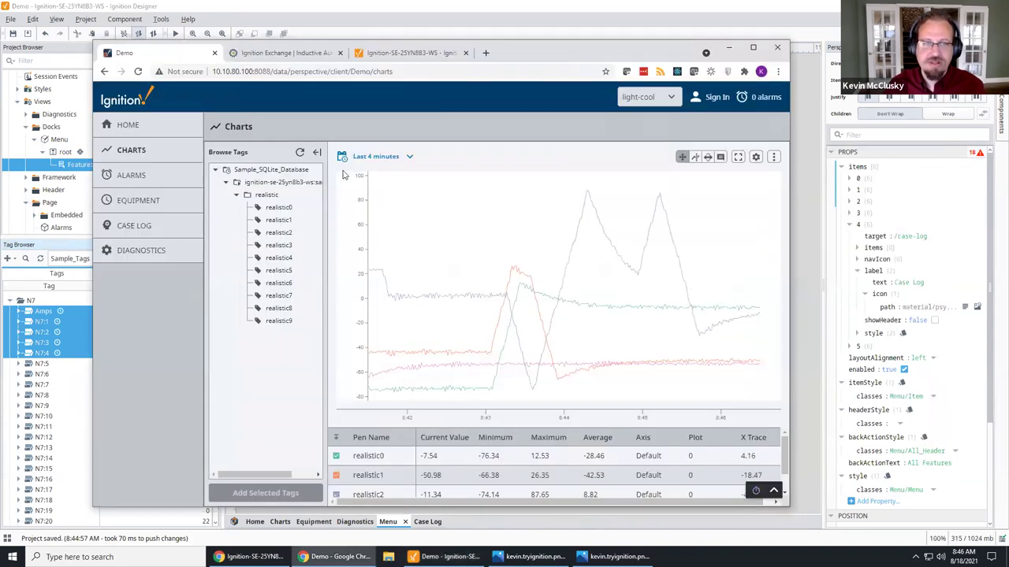
{"action": "left_click", "coordinate": [300, 153]}
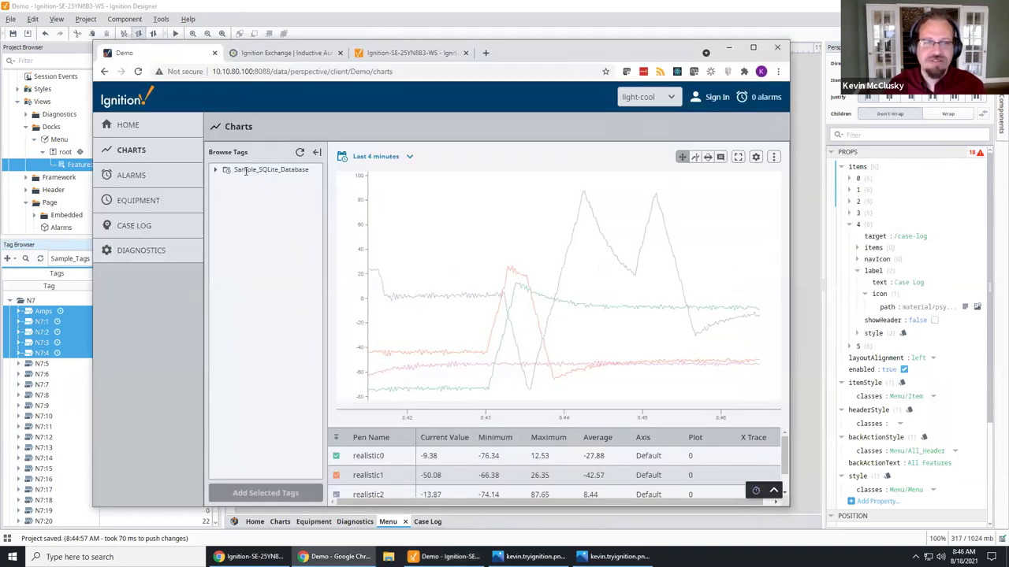
{"action": "left_click", "coordinate": [215, 170]}
{"action": "left_click", "coordinate": [226, 182]}
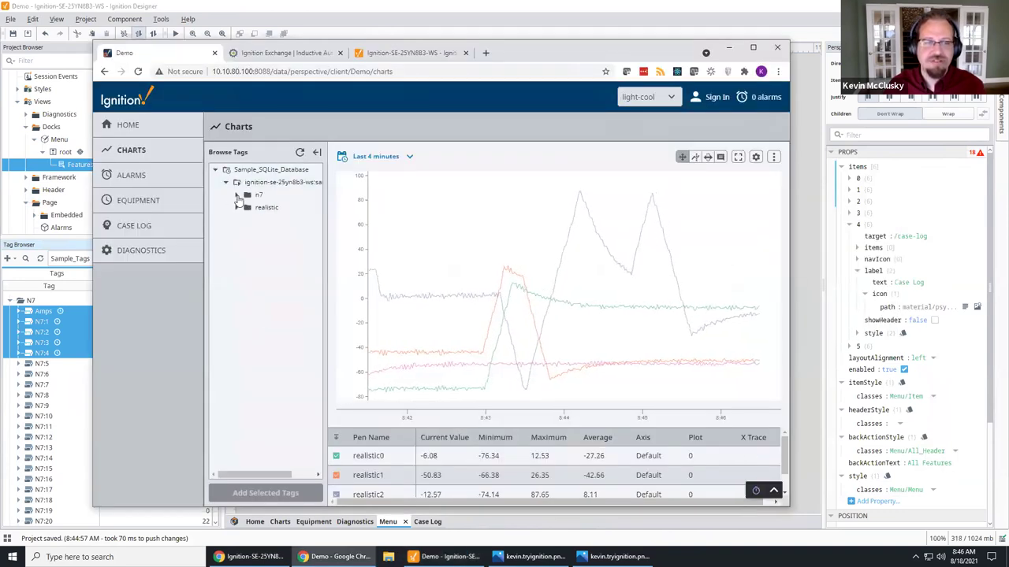
{"action": "left_click", "coordinate": [235, 195]}
{"action": "left_click", "coordinate": [274, 208]}
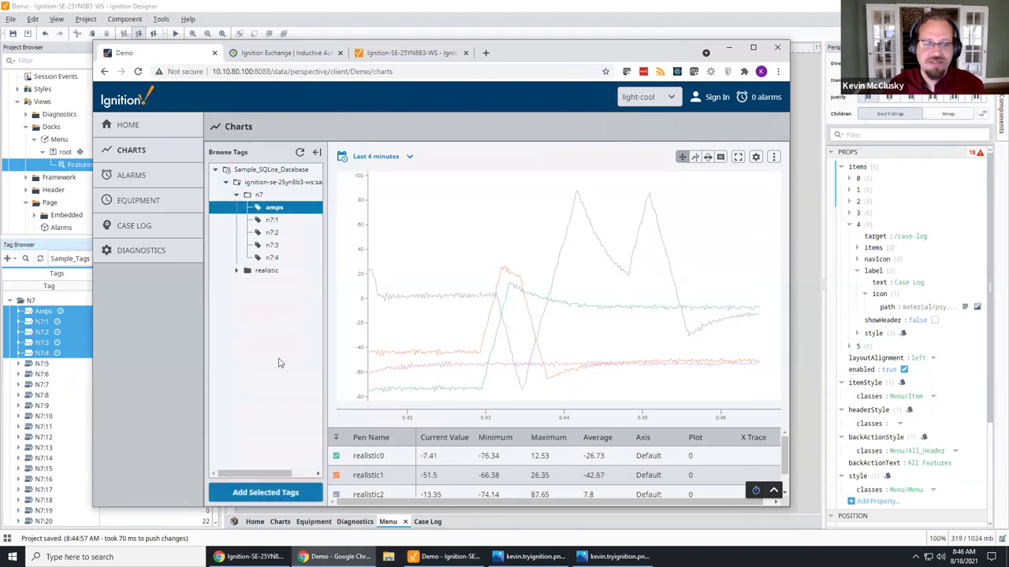
{"action": "left_click", "coordinate": [293, 492]}
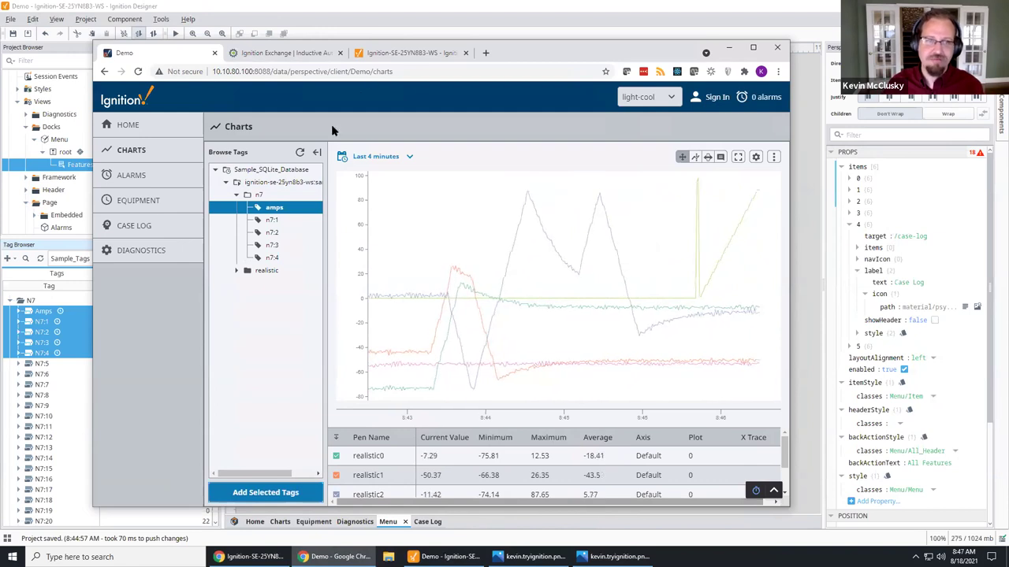
Step: Briefly load the Gateway home page at localhost:8088/web/home?24 in a new tab, then close it
{"action": "left_click", "coordinate": [485, 53]}
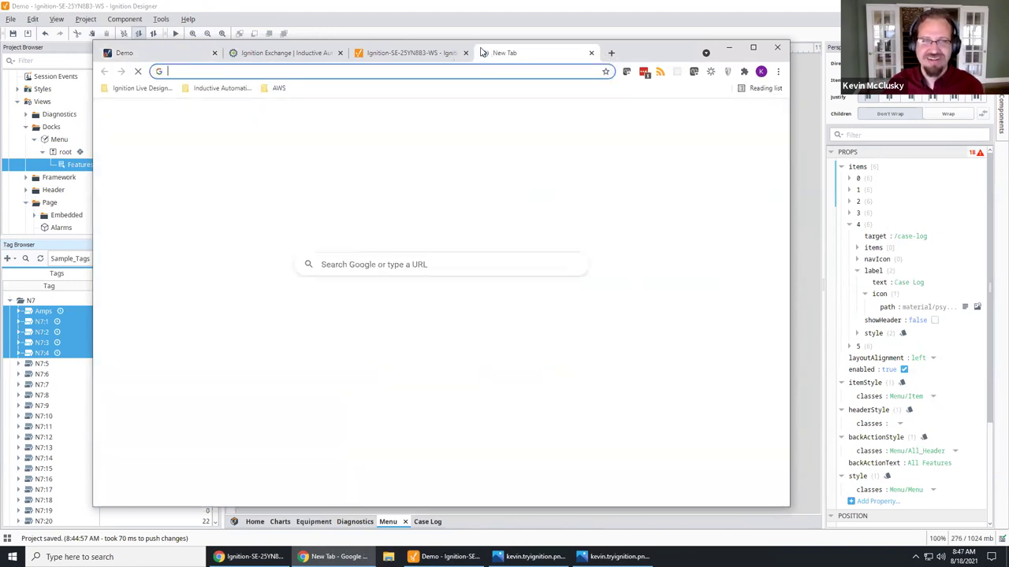
{"action": "type", "text": "localhost:8088/web/home?24"}
{"action": "key", "text": "Return"}
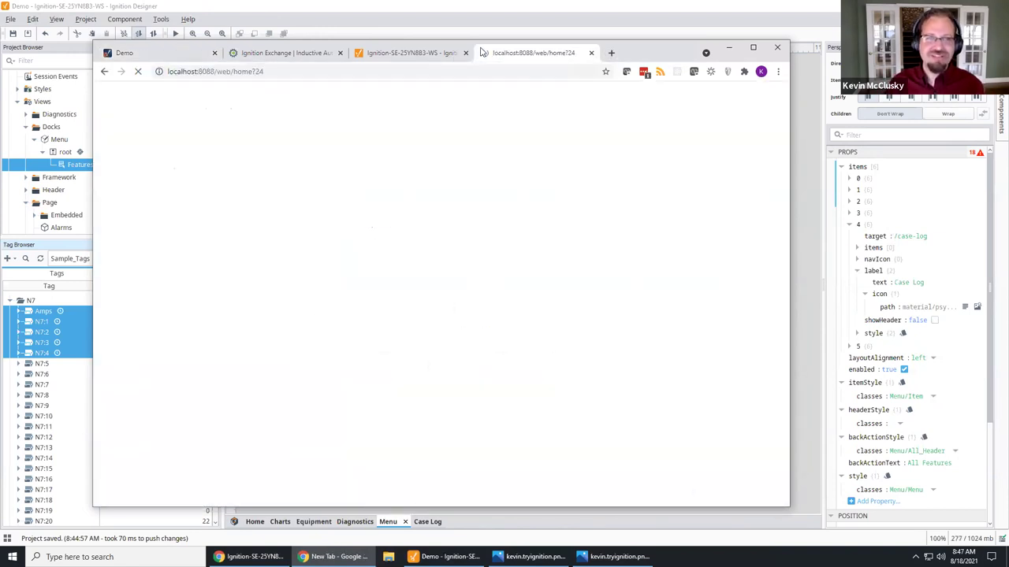
{"action": "left_click", "coordinate": [591, 52]}
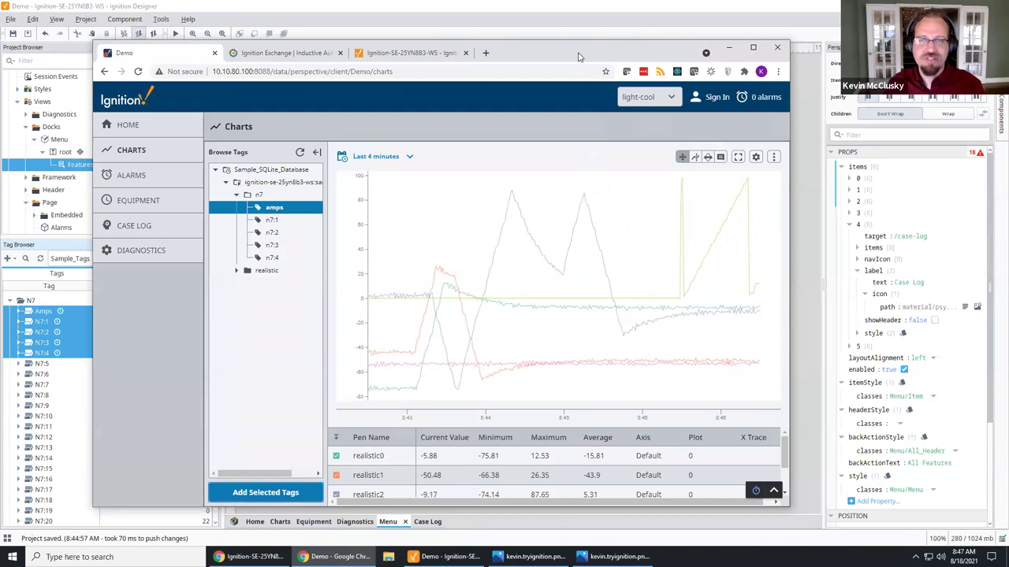
{"action": "left_click", "coordinate": [556, 8]}
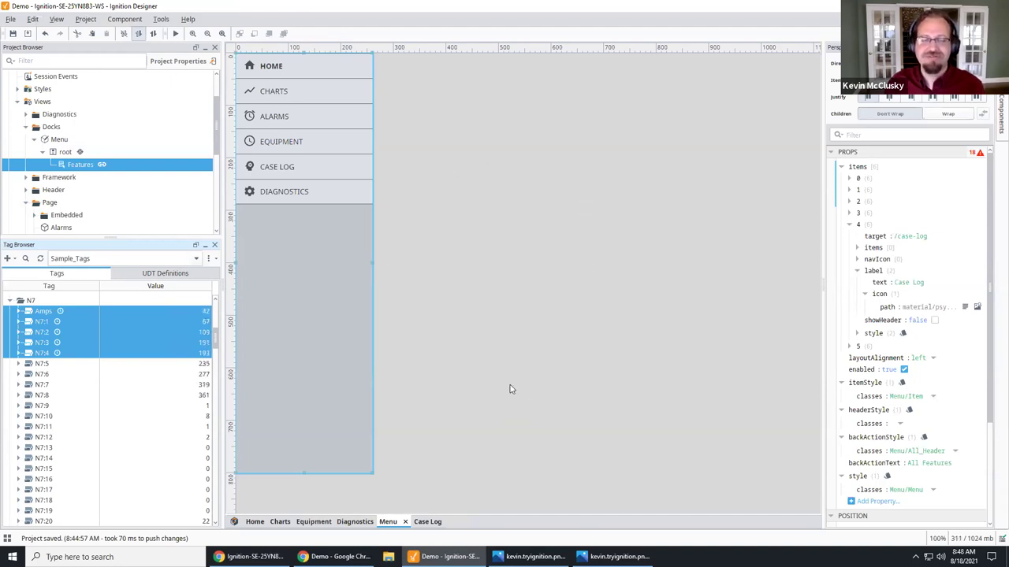
{"action": "mouse_move", "coordinate": [614, 4]}
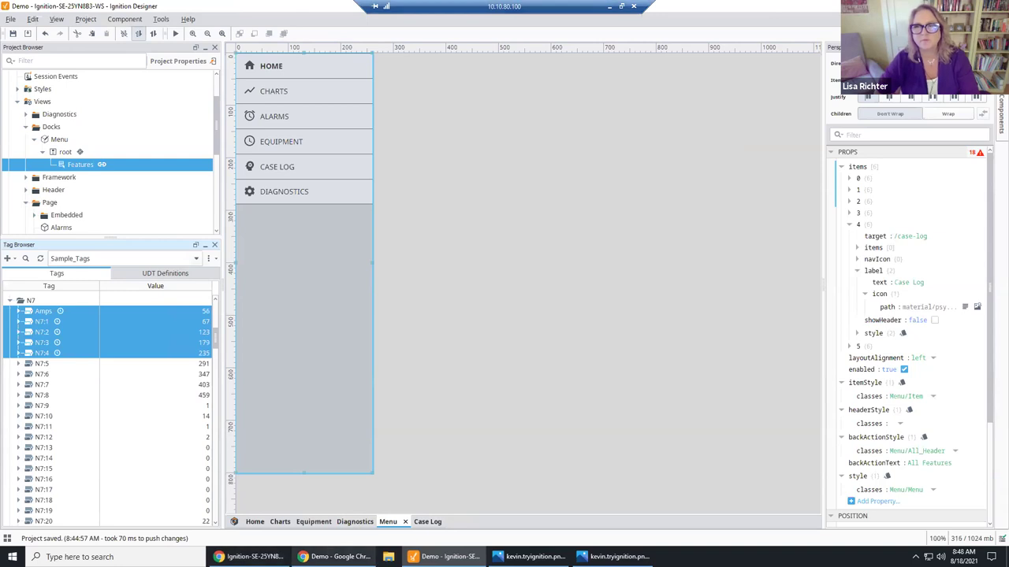
{"action": "mouse_move", "coordinate": [250, 555]}
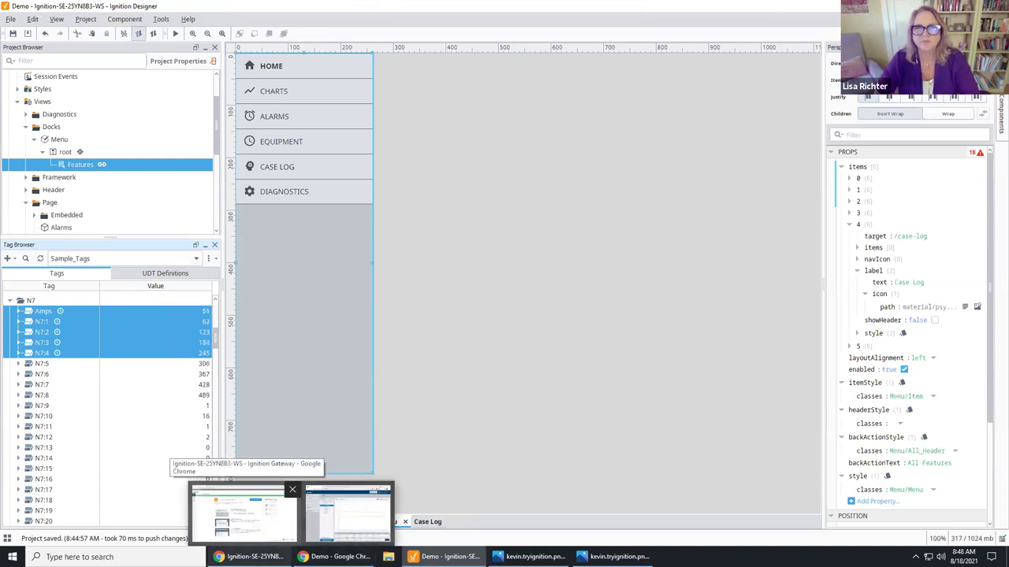
{"action": "mouse_move", "coordinate": [565, 6]}
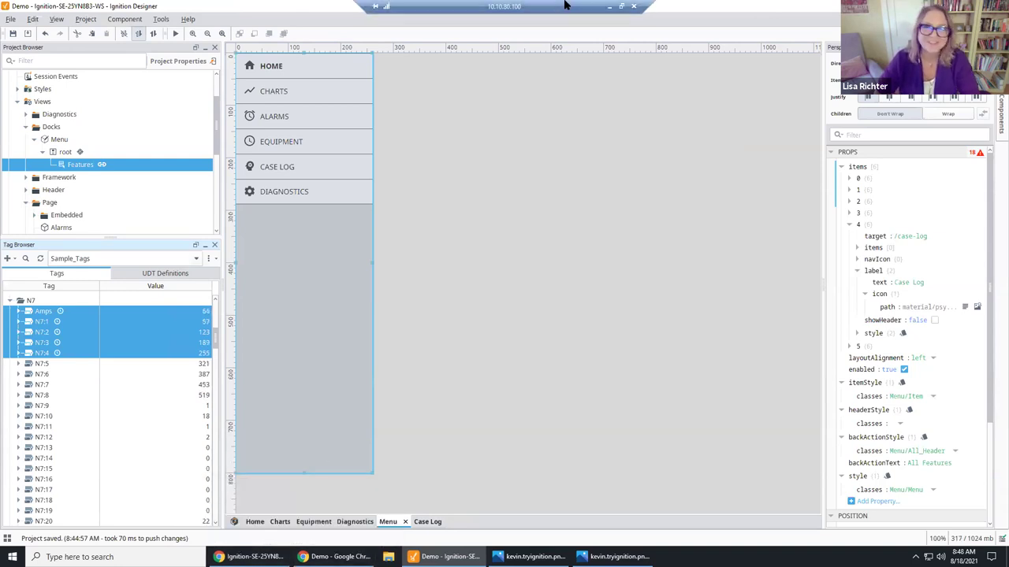
{"action": "left_click", "coordinate": [610, 8]}
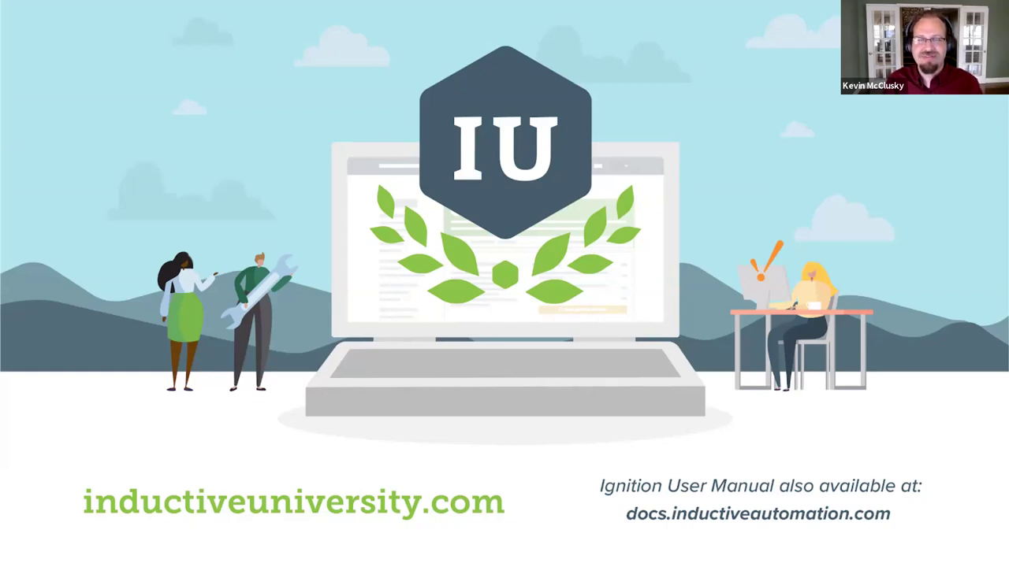
Step: Advance past the Questions & Comments slide to the ICC 2021 EVOLVE slide
{"action": "key", "text": "Right"}
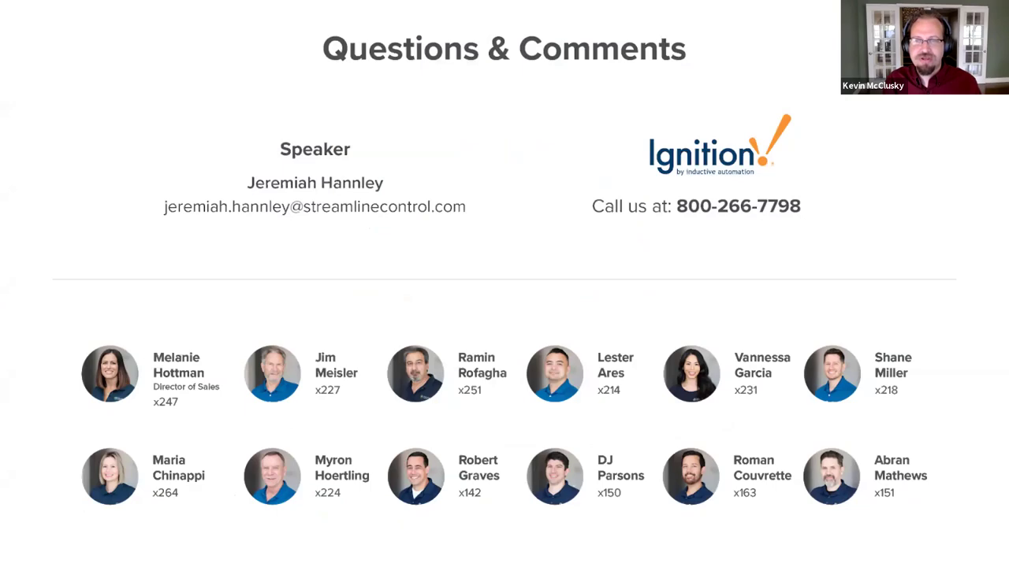
{"action": "key", "text": "Right"}
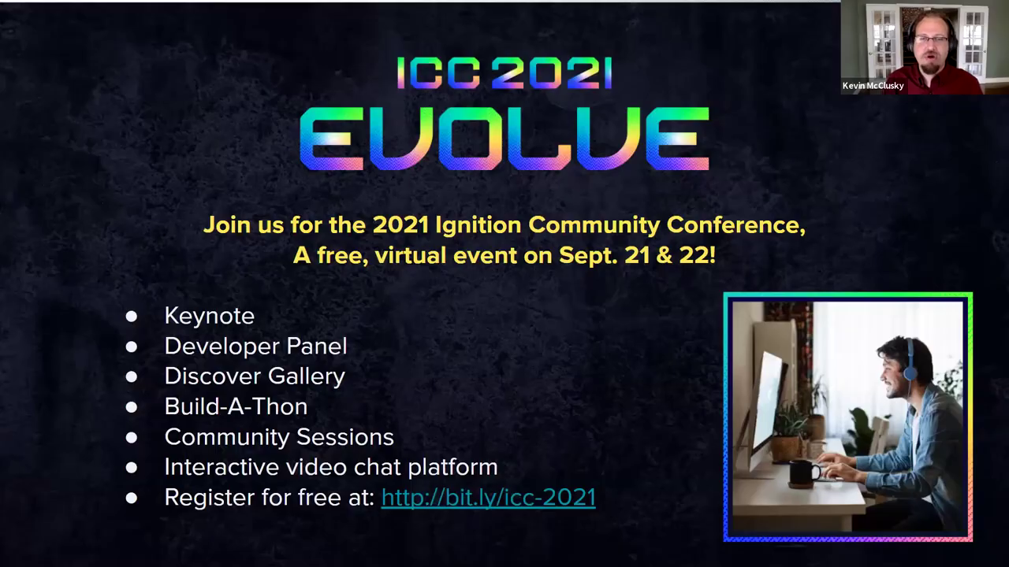